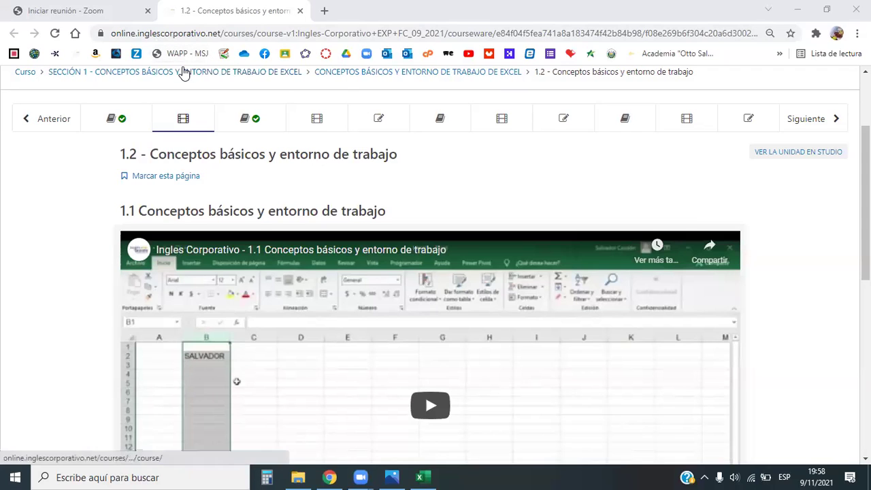
Check today's date on the calendar, then look over the current course page.
click(823, 475)
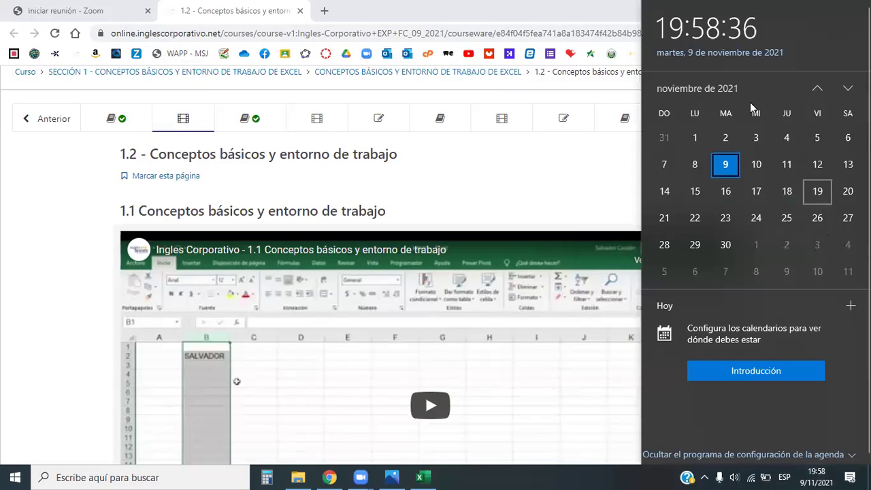
click(494, 168)
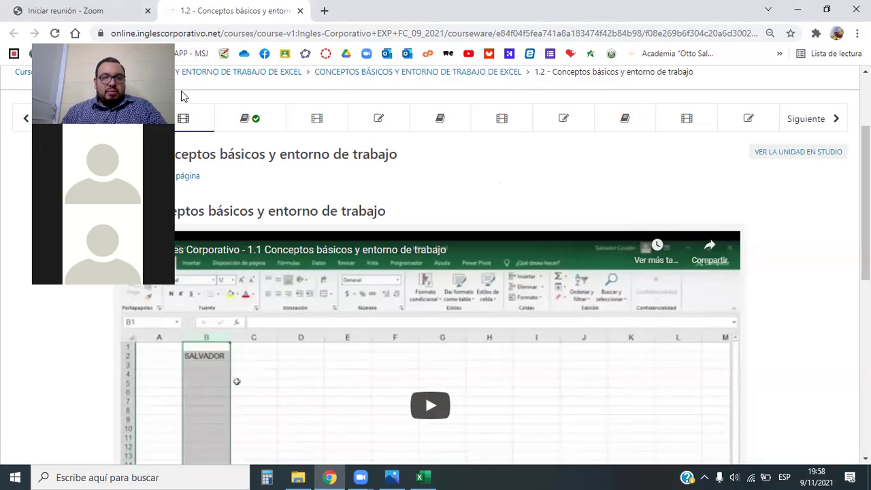
scroll(341, 170, down, 2)
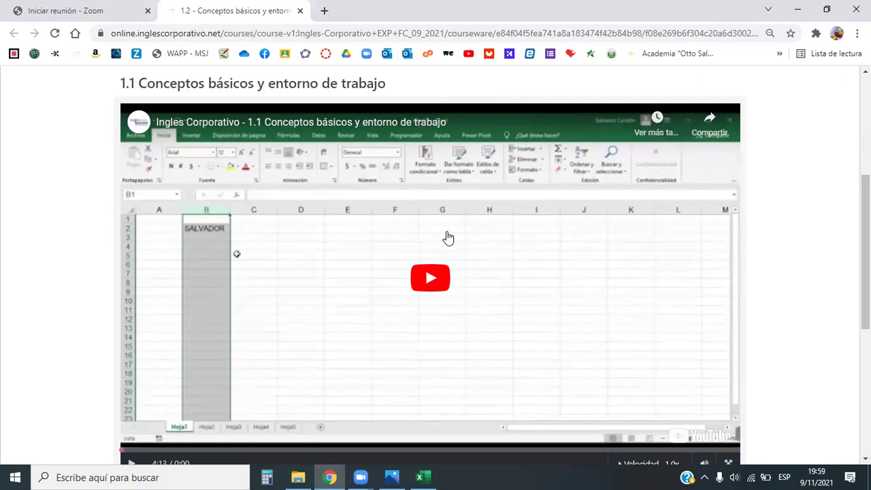
scroll(465, 240, up, 1)
scroll(504, 240, down, 2)
scroll(507, 239, down, 3)
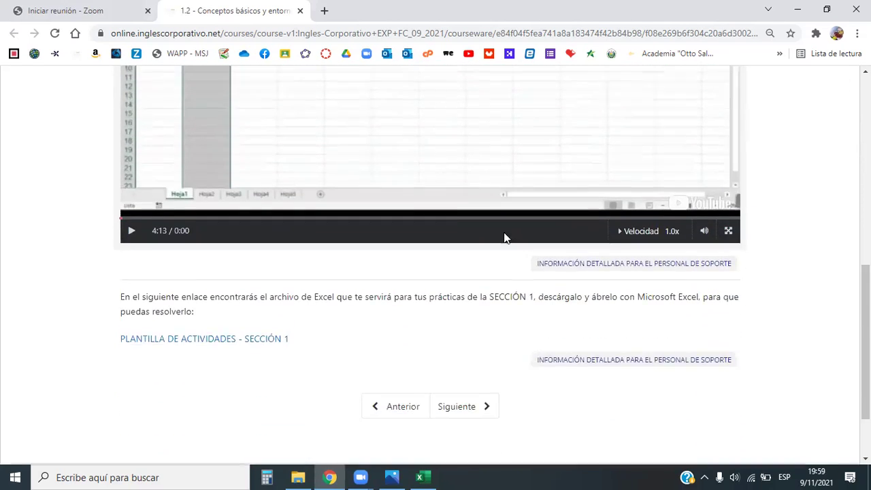
scroll(502, 238, up, 7)
scroll(419, 268, down, 3)
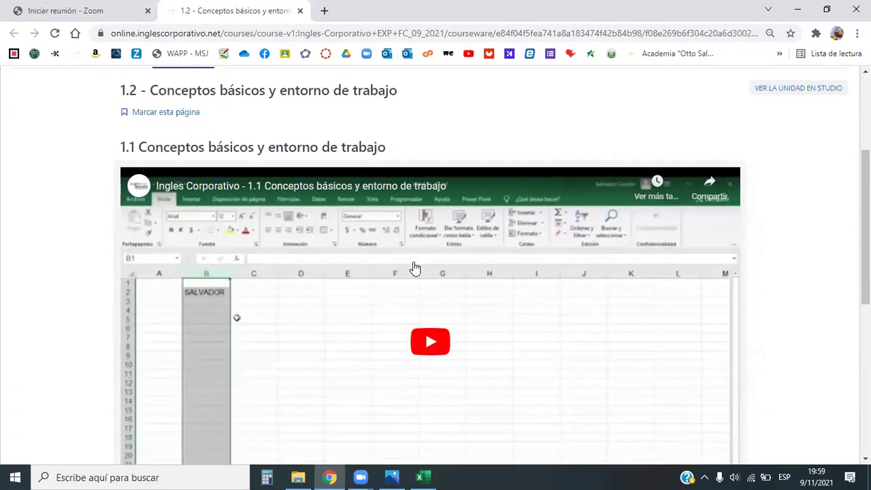
scroll(414, 266, up, 1)
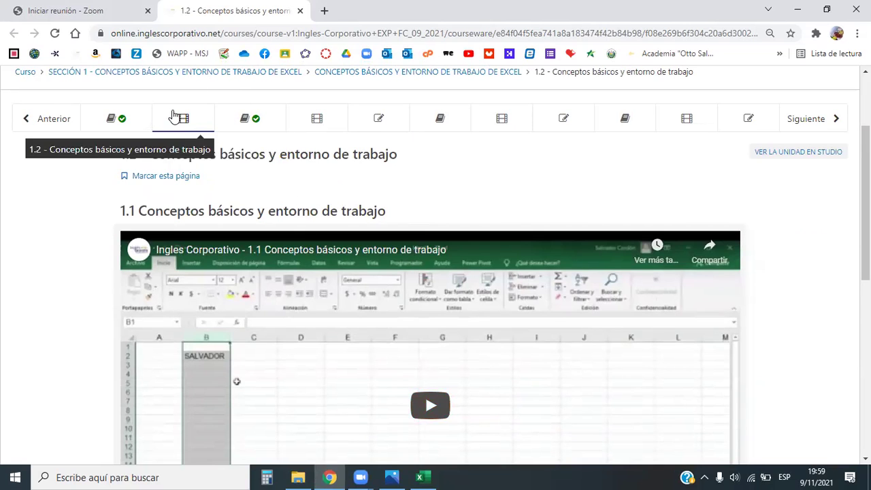
Open course lesson 1.3 on the lesson objective and read through it.
click(246, 123)
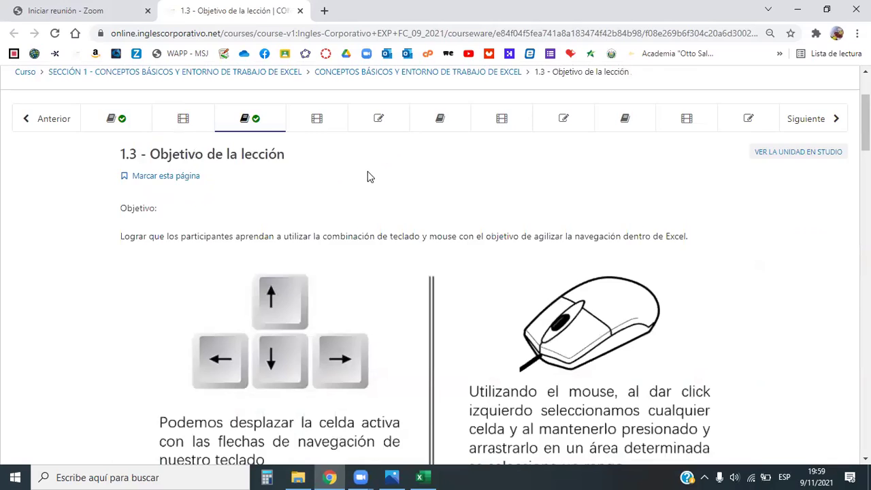
scroll(367, 177, down, 12)
scroll(362, 180, up, 2)
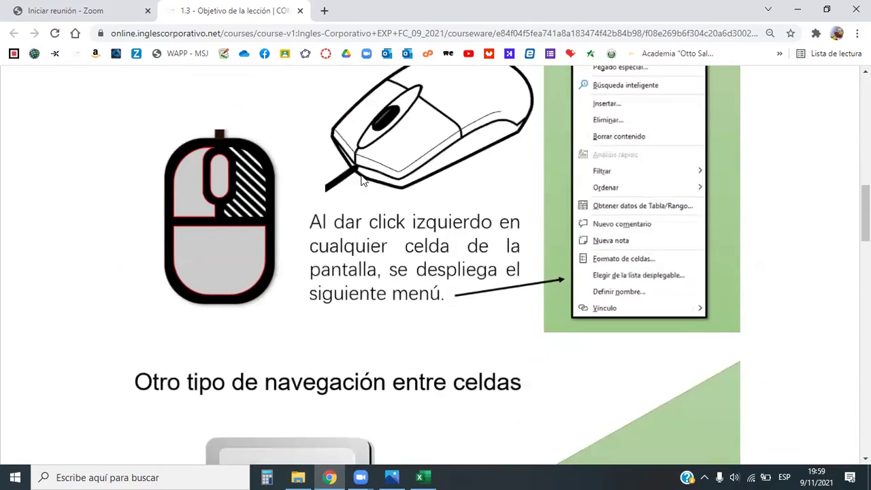
scroll(363, 180, up, 10)
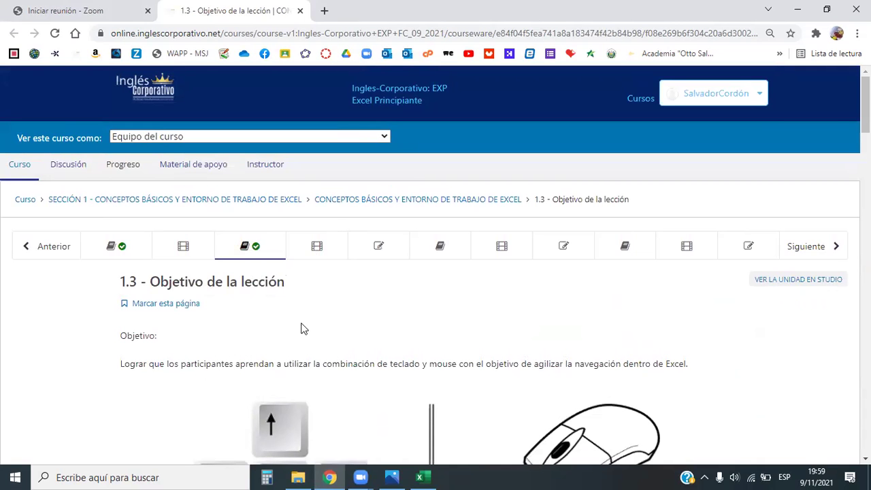
Go through lesson 1.4 on spreadsheet navigation, then bring up the Excel Principiante title image.
click(316, 247)
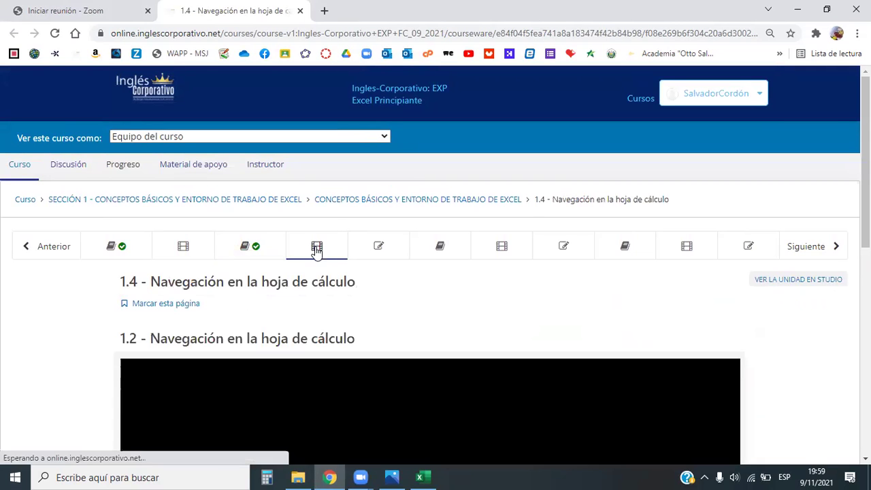
scroll(381, 256, down, 5)
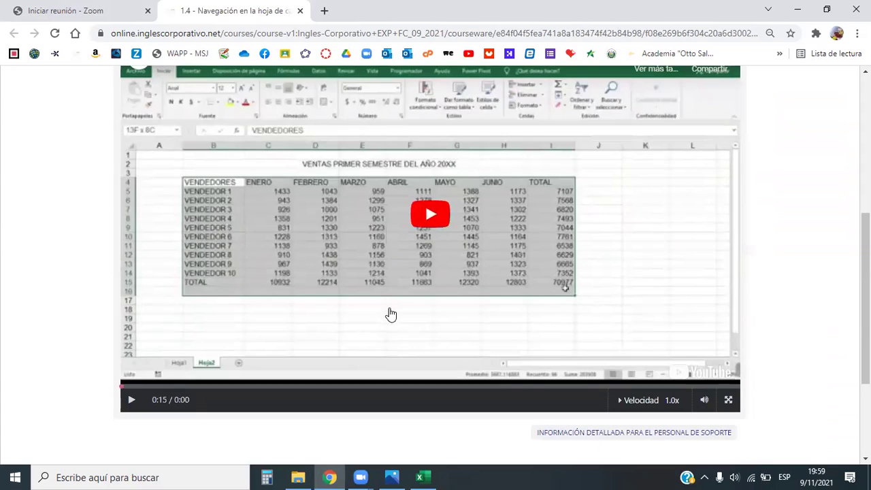
scroll(391, 314, up, 3)
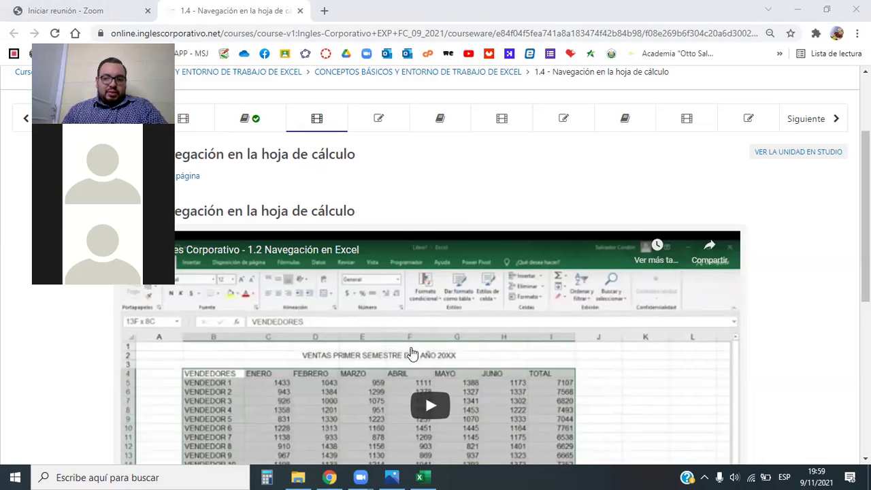
click(392, 477)
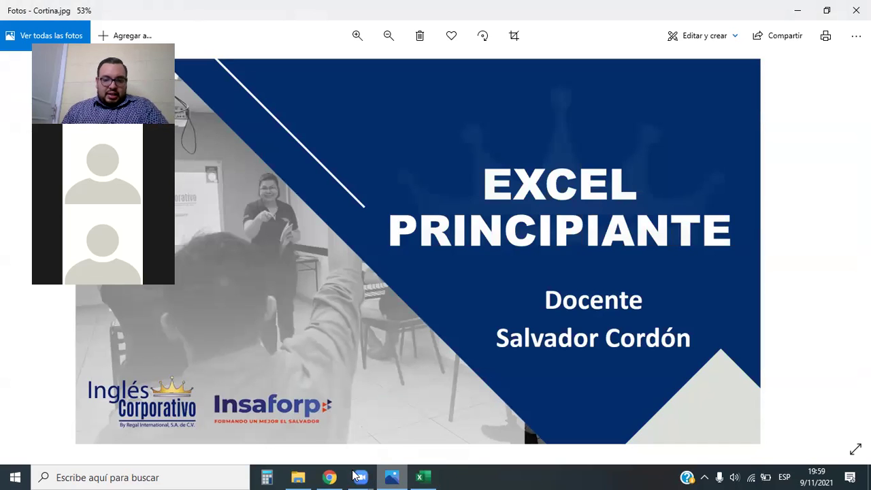
Return to course lesson 1.2 and bring up its practice workbook link.
click(301, 393)
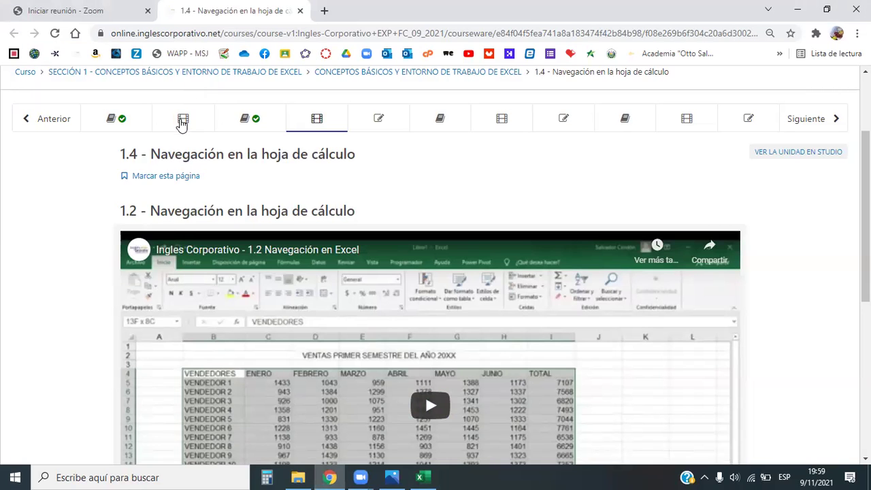
click(180, 122)
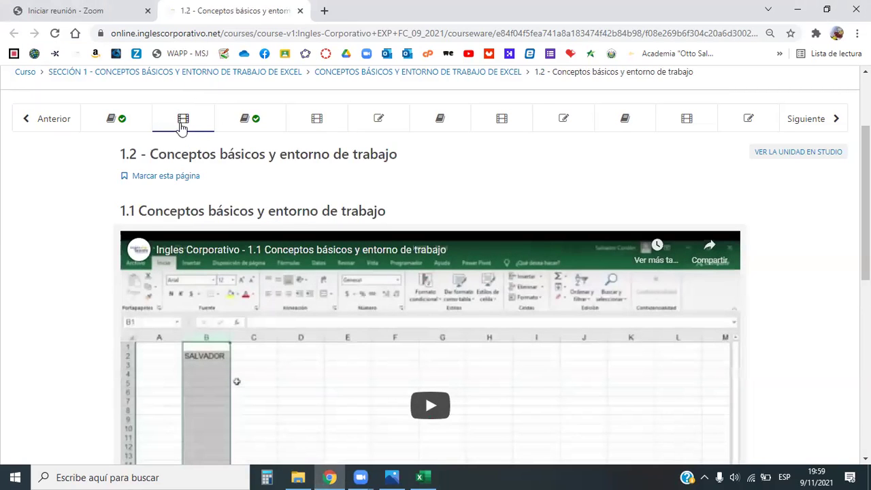
scroll(184, 127, down, 5)
scroll(207, 198, down, 1)
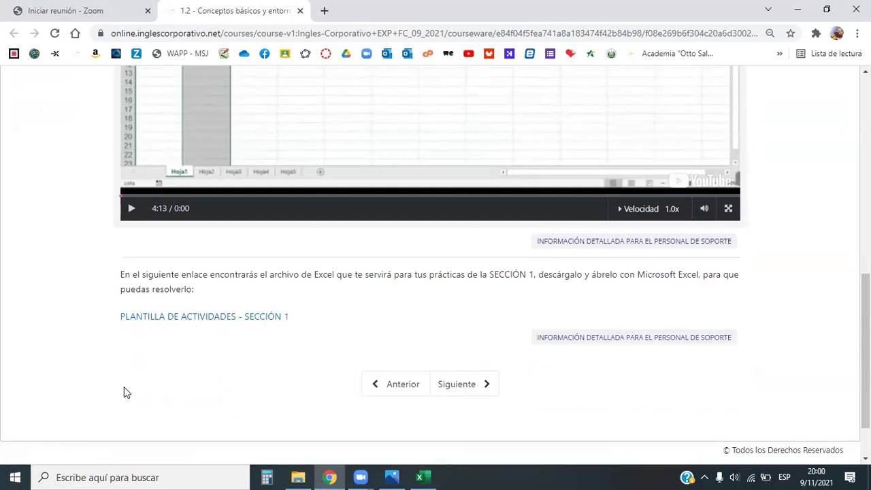
click(421, 478)
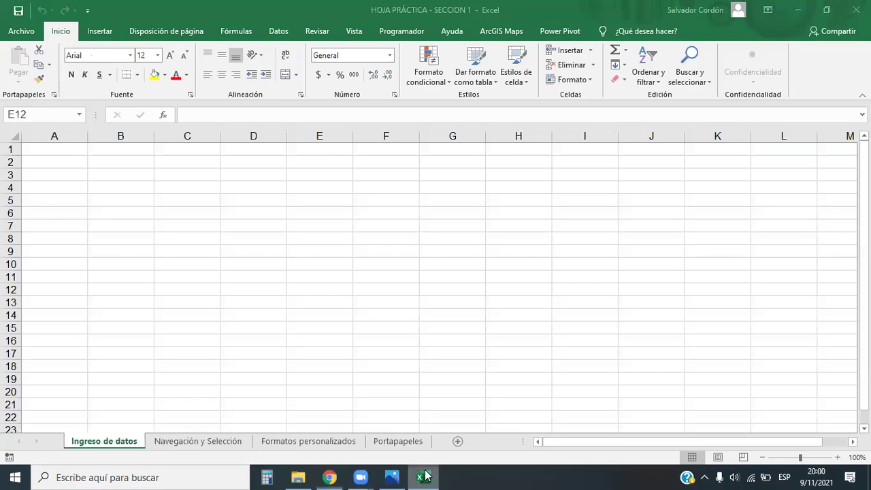
View the Navegación y Selección sales table, then select cells B2 to B6 on Ingreso de datos.
click(193, 441)
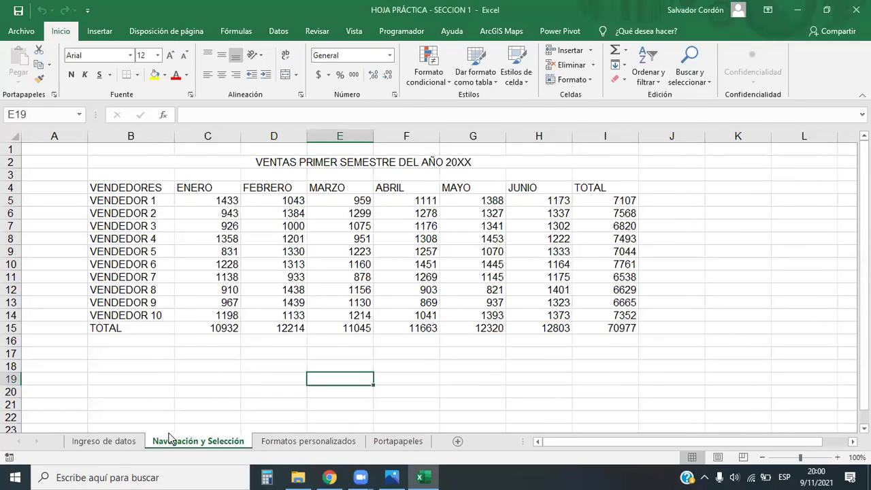
click(102, 441)
click(126, 197)
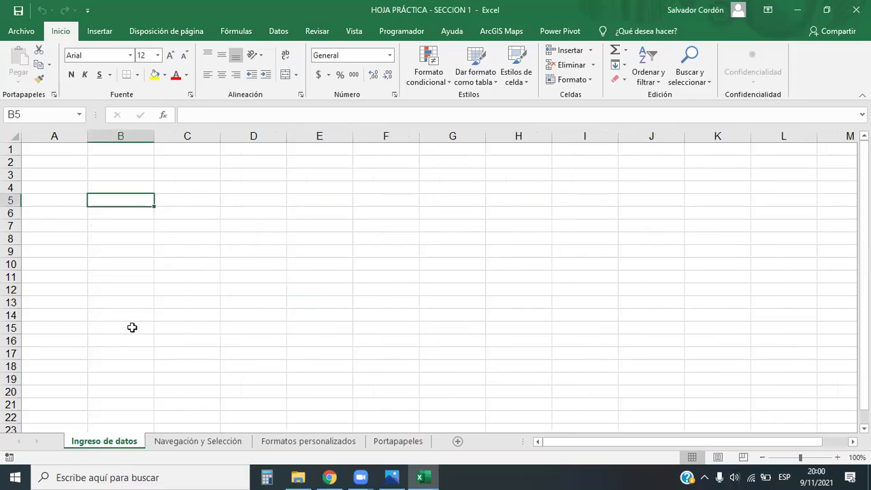
click(132, 172)
click(136, 162)
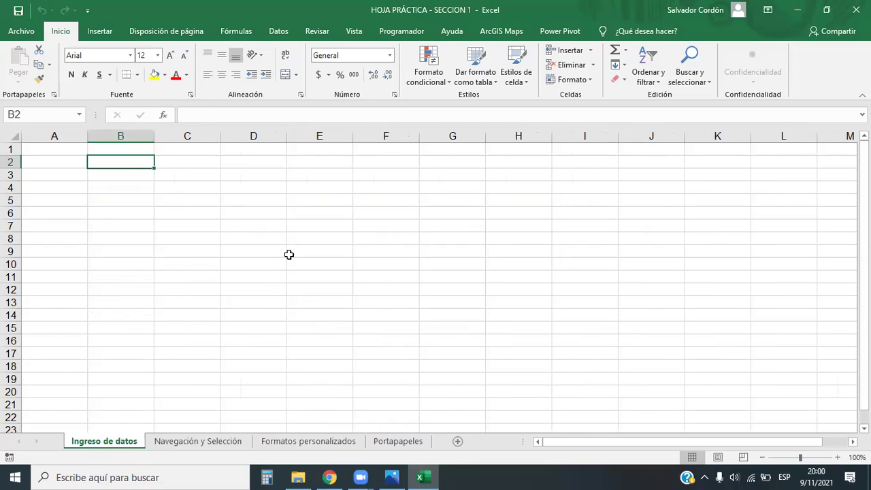
click(137, 213)
click(116, 183)
click(117, 174)
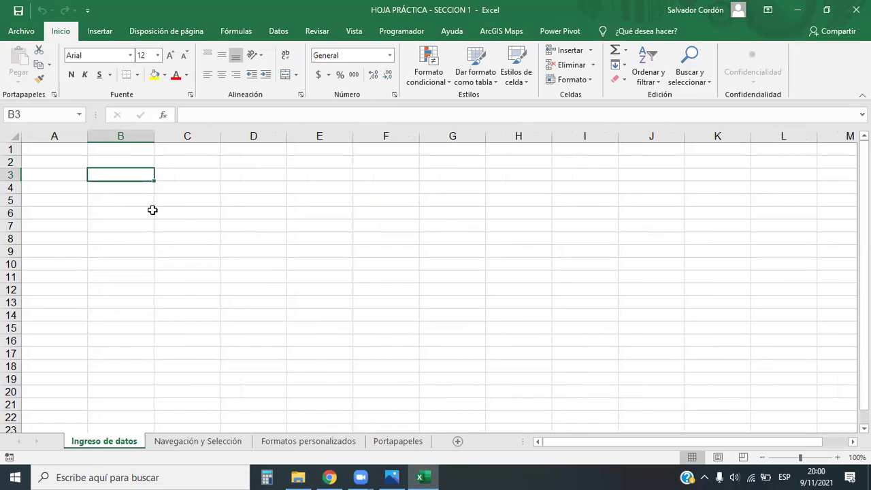
Select cells in columns B and C, revisit the sales table, and return to Ingreso de datos.
click(189, 186)
click(121, 196)
click(162, 215)
click(111, 202)
click(130, 186)
click(131, 172)
click(193, 446)
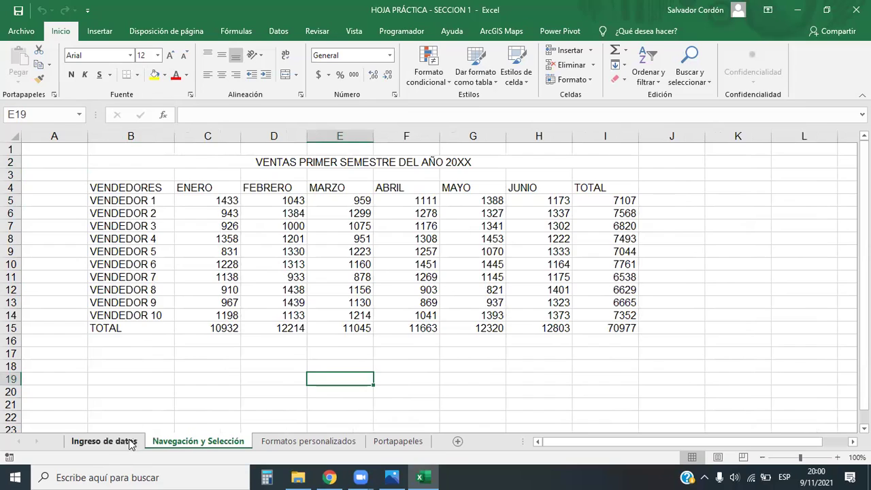
click(107, 444)
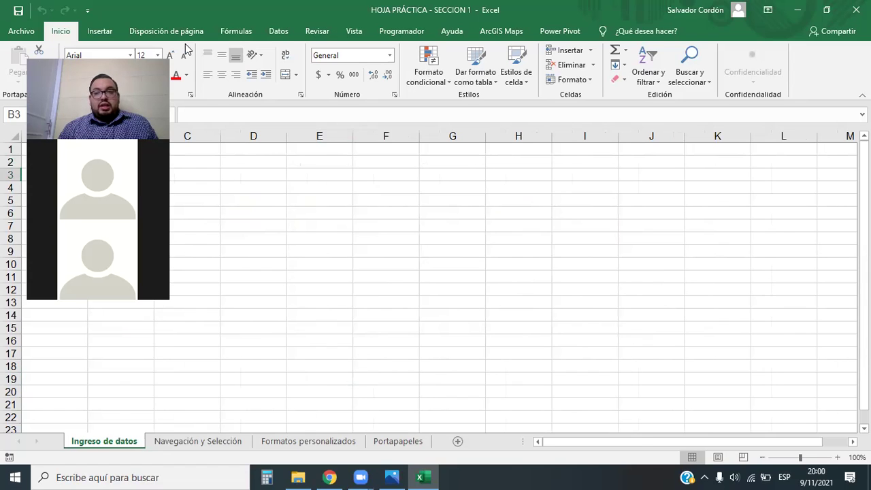
click(199, 115)
click(218, 214)
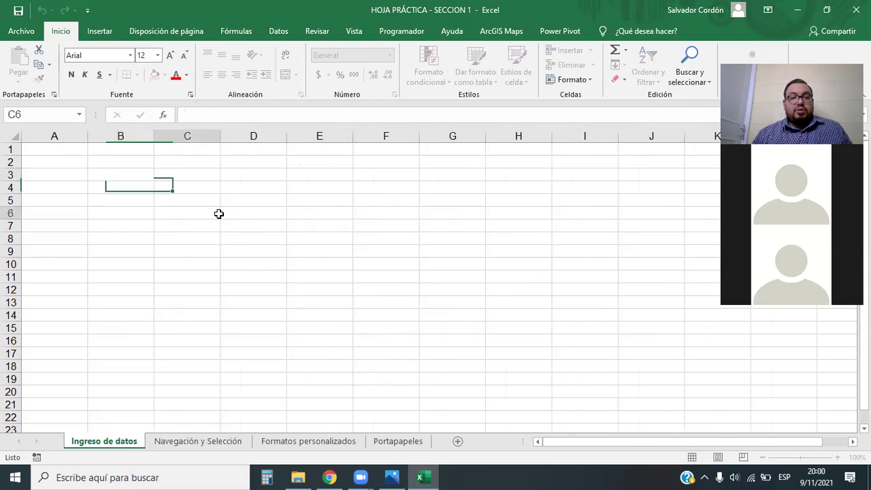
click(131, 177)
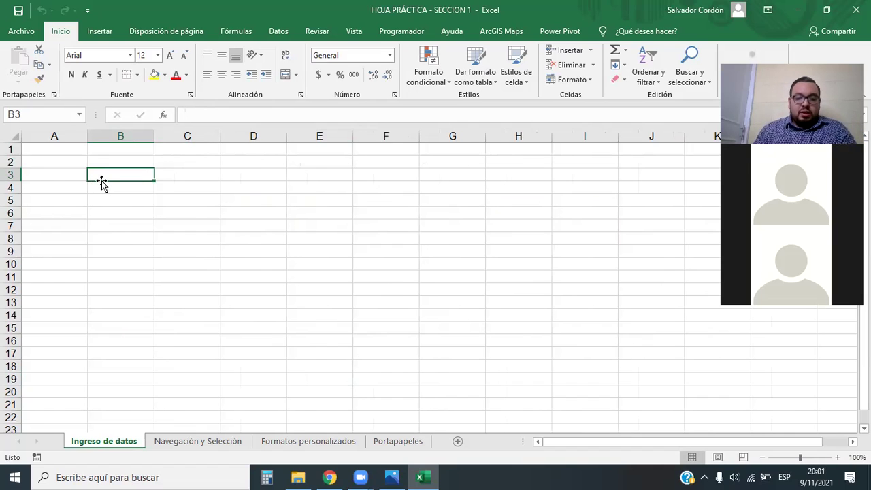
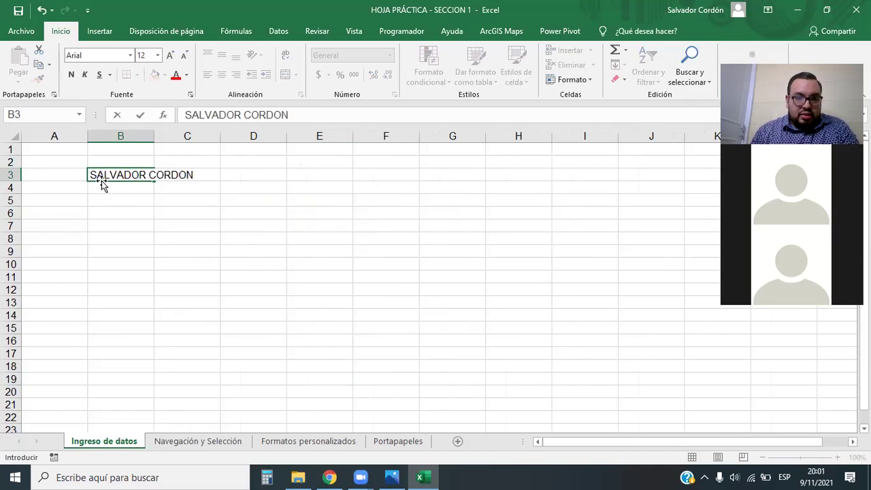
key(Return)
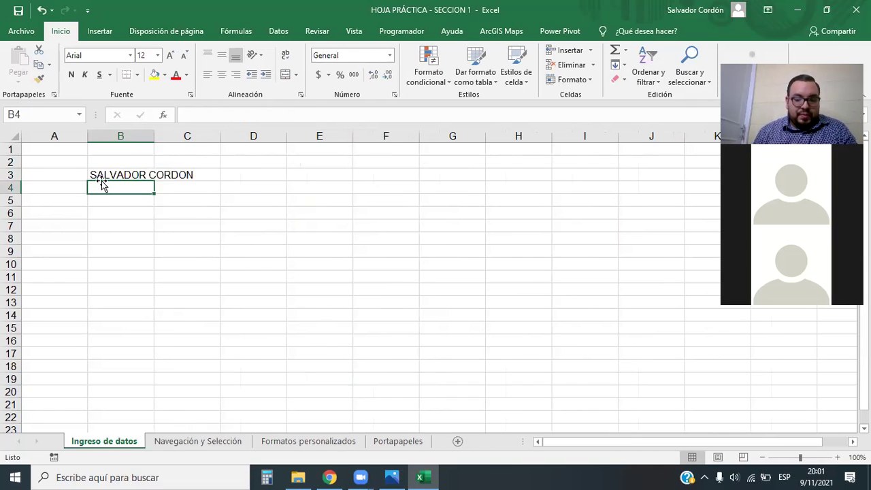
scroll(159, 197, up, 5)
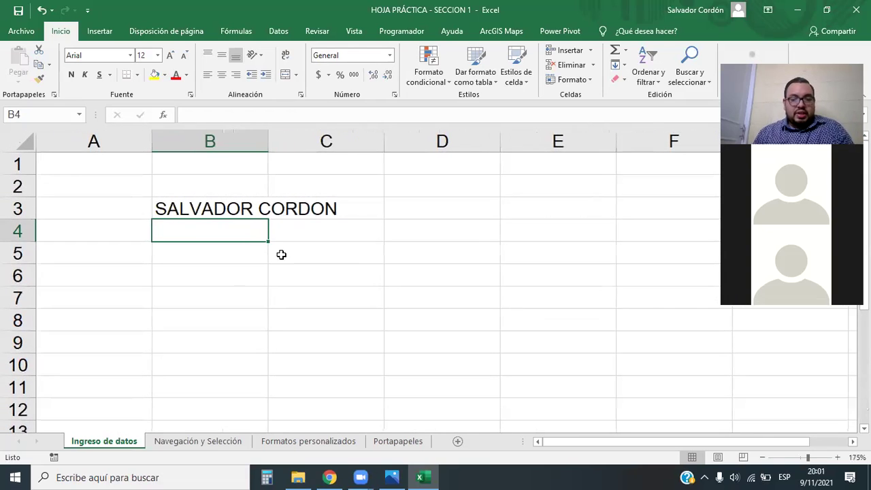
click(275, 253)
click(206, 213)
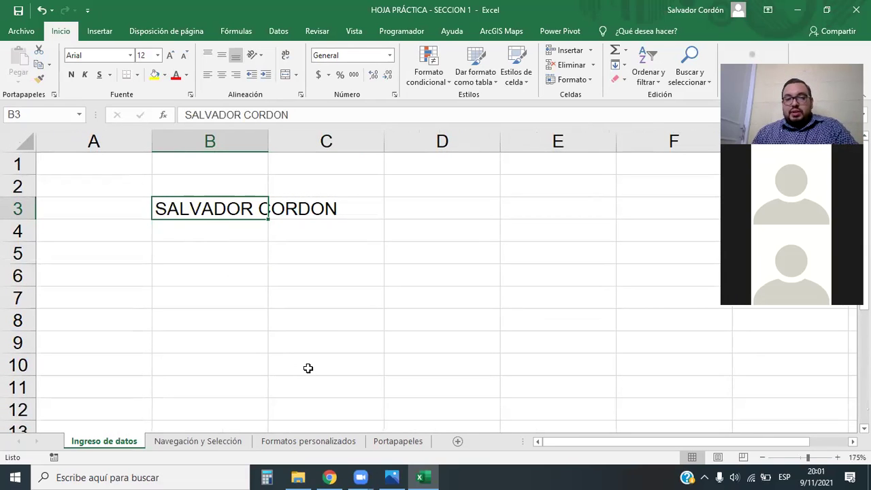
click(256, 249)
click(243, 203)
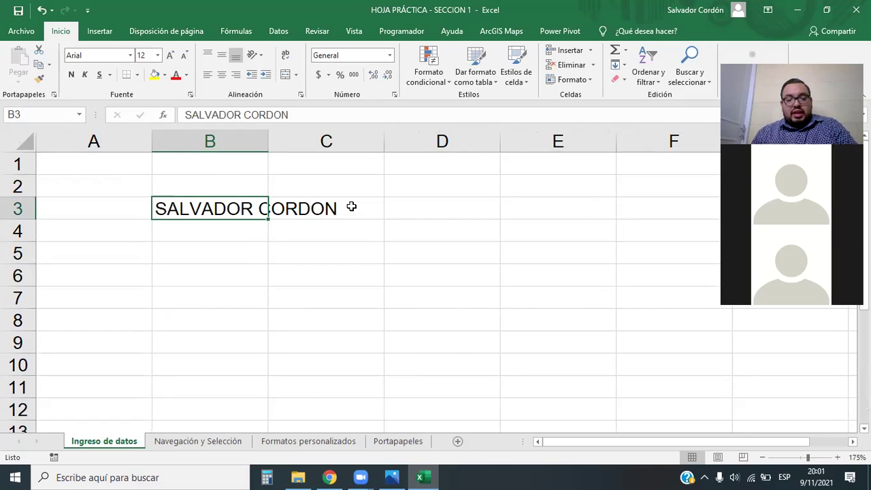
click(229, 256)
click(229, 207)
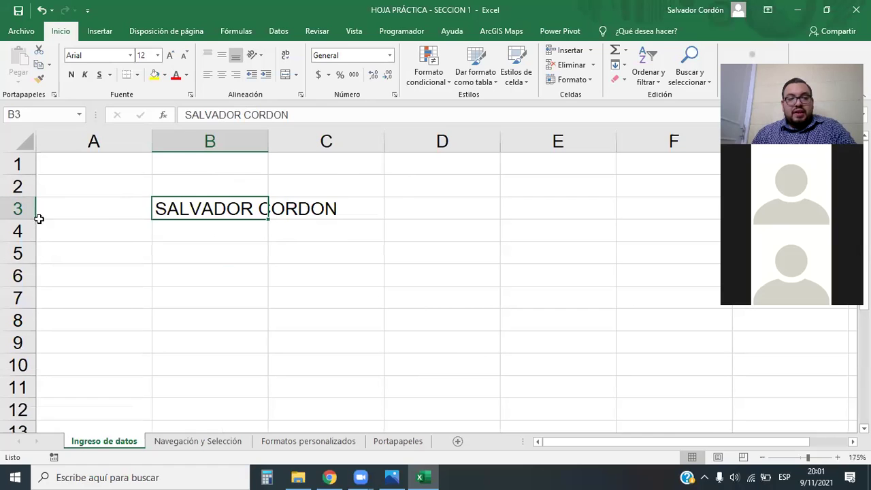
click(13, 208)
click(340, 141)
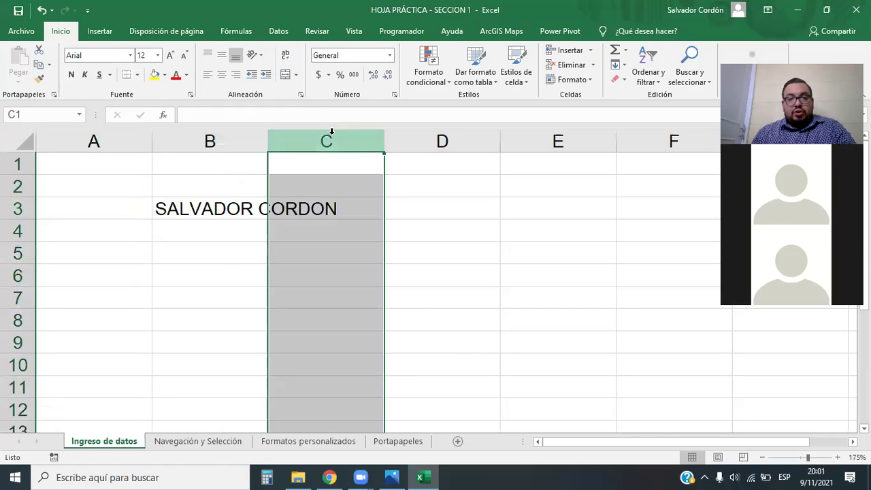
click(193, 227)
click(201, 211)
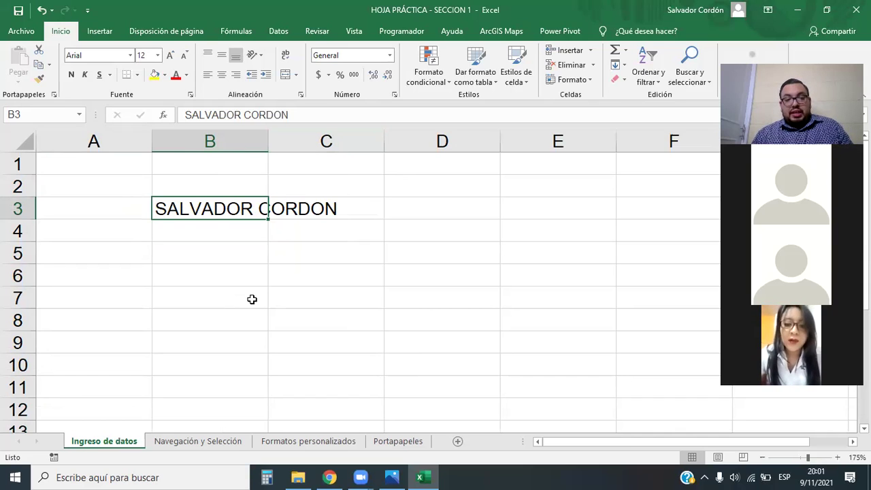
click(308, 209)
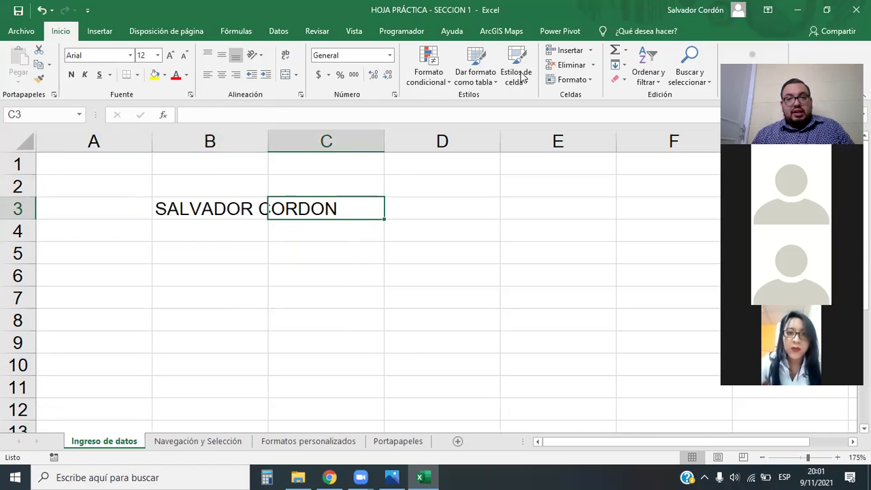
key(alt+Tab)
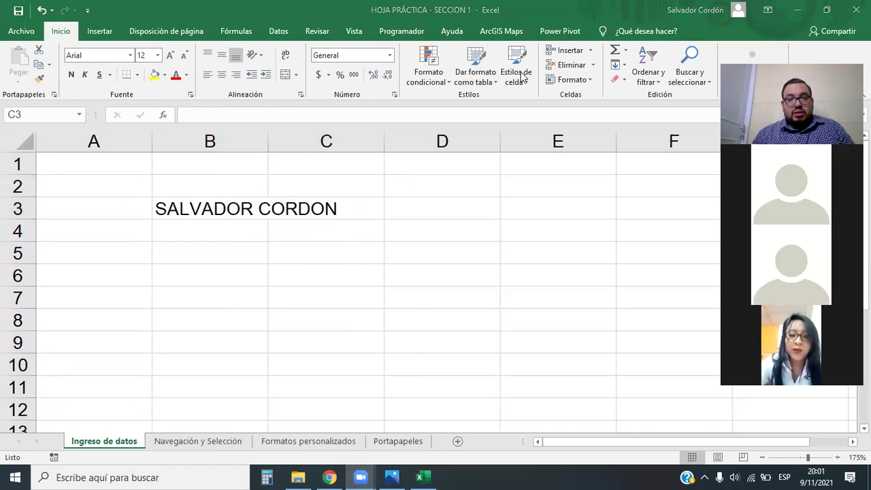
mouse_move(306, 203)
mouse_down()
mouse_move(224, 154)
mouse_move(203, 122)
mouse_move(210, 115)
mouse_up()
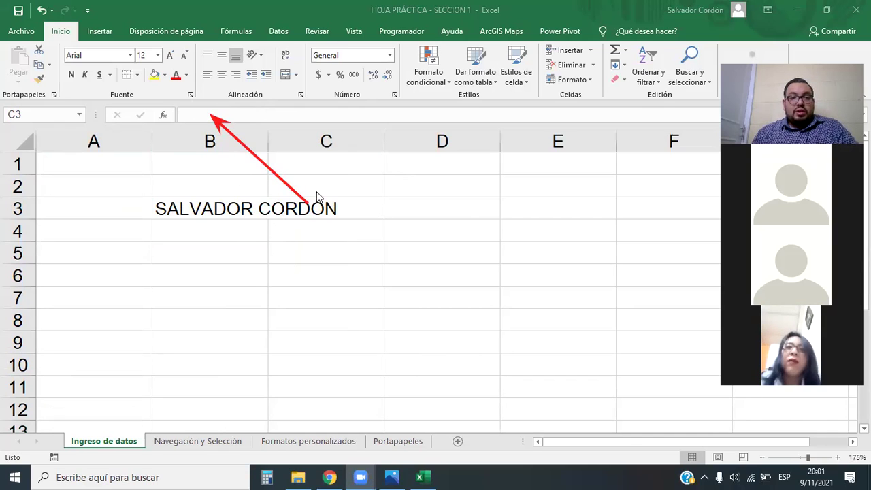
click(236, 244)
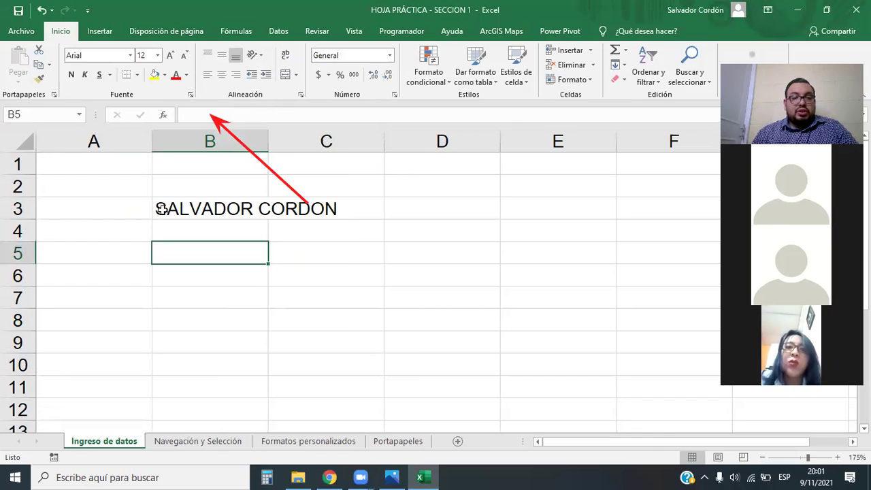
click(165, 210)
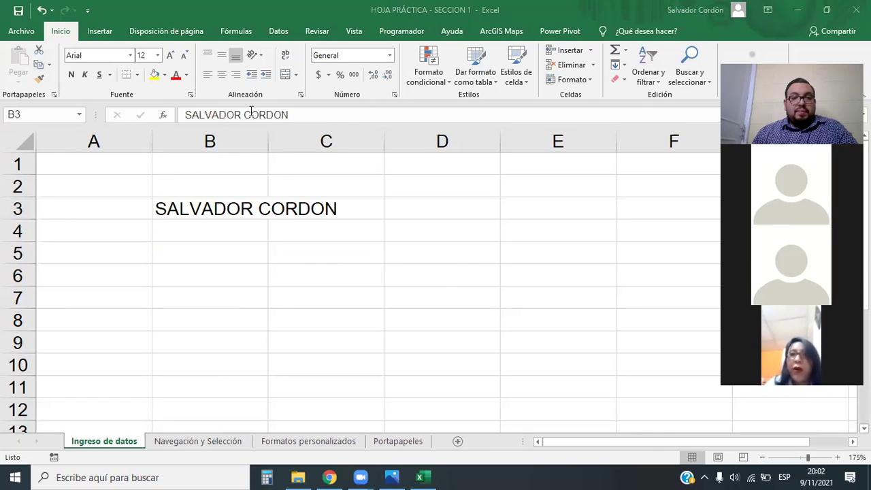
drag(168, 91, 301, 132)
mouse_move(143, 190)
mouse_down()
mouse_move(302, 225)
mouse_move(276, 229)
mouse_up()
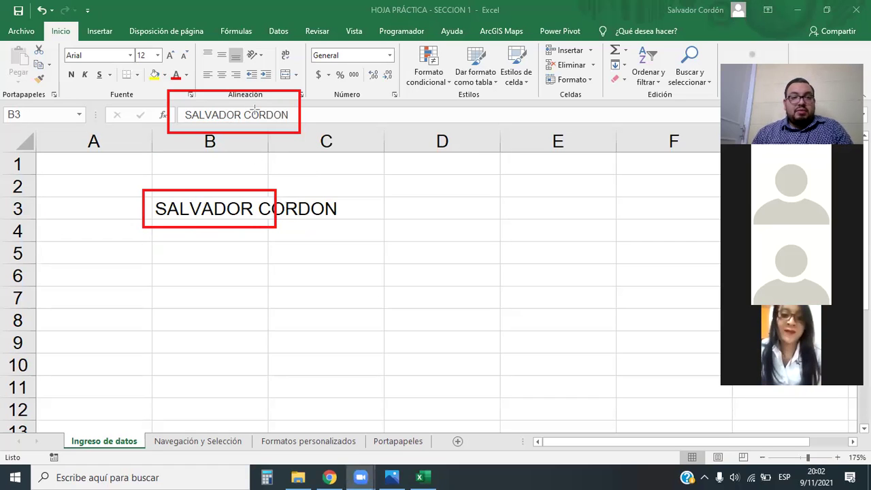
click(318, 211)
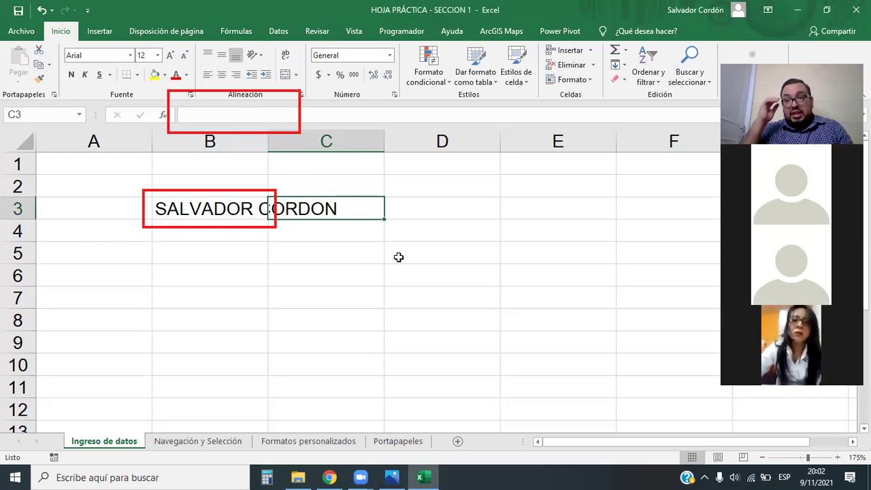
Enter 30 in cell C3 and select B3 to see its now cut-off name.
text(30)
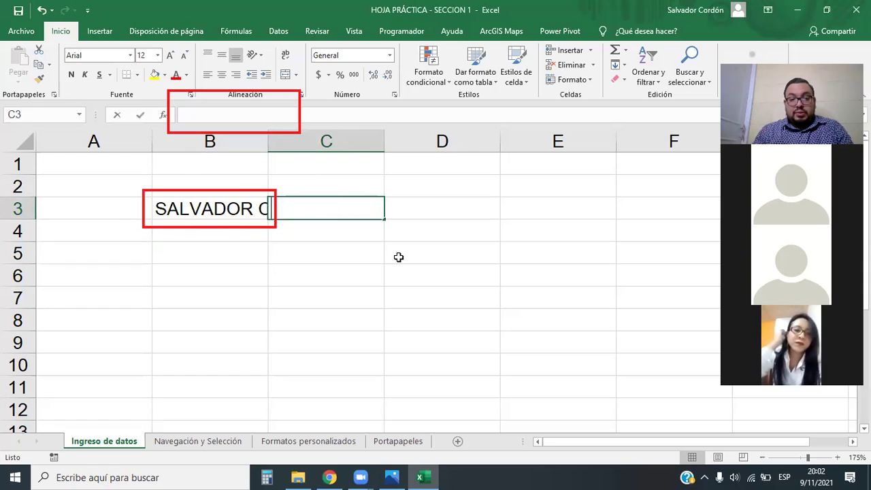
key(Return)
click(399, 256)
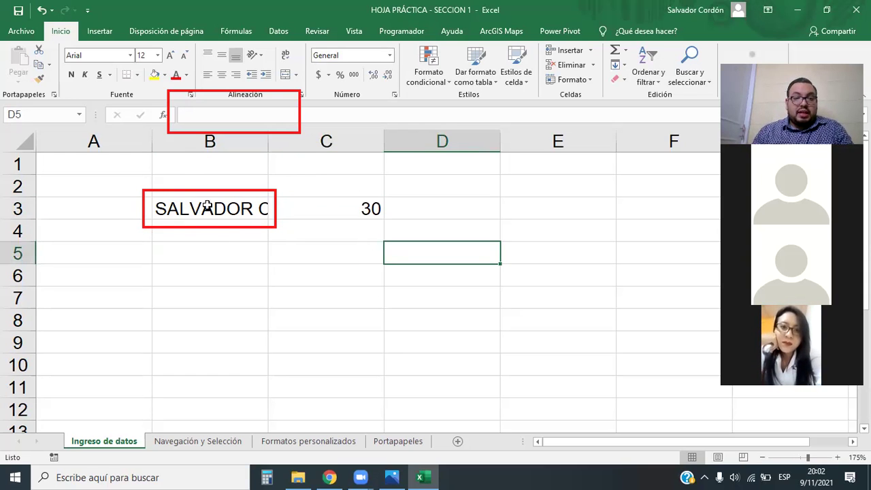
click(194, 141)
click(196, 217)
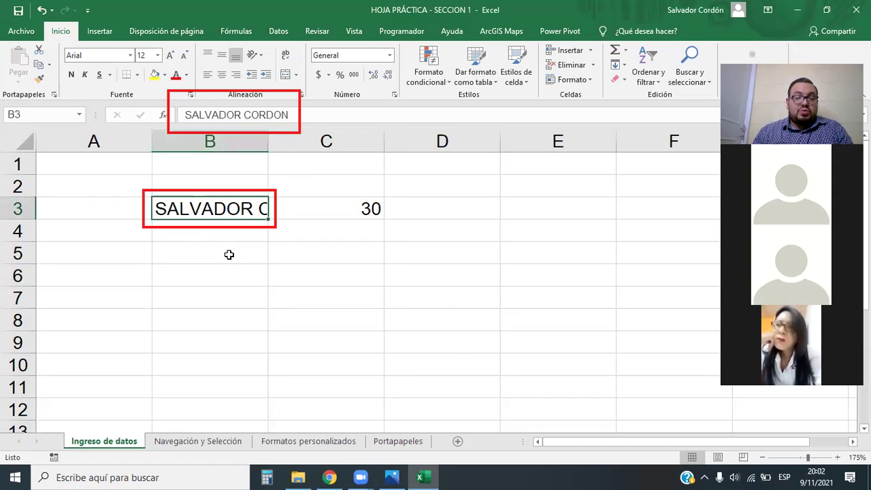
drag(271, 146, 270, 146)
Widen column B to 155 pixels so B3's full name shows beside the 30.
click(263, 272)
click(248, 205)
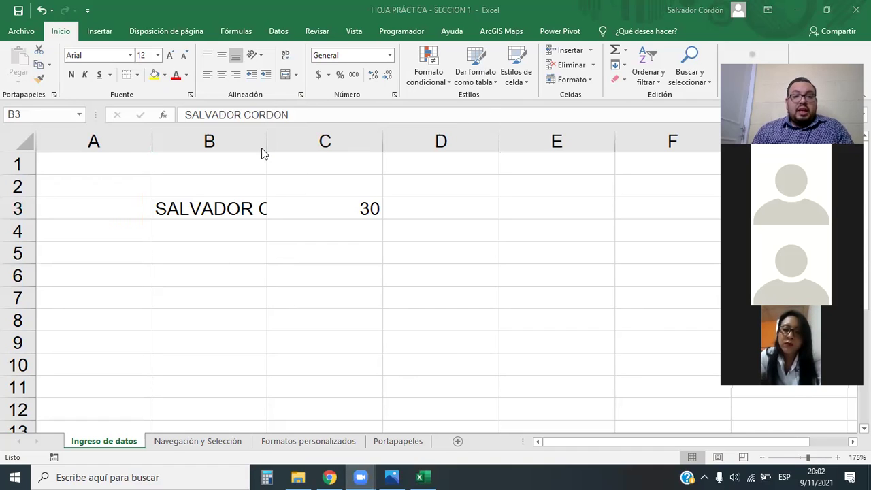
click(220, 210)
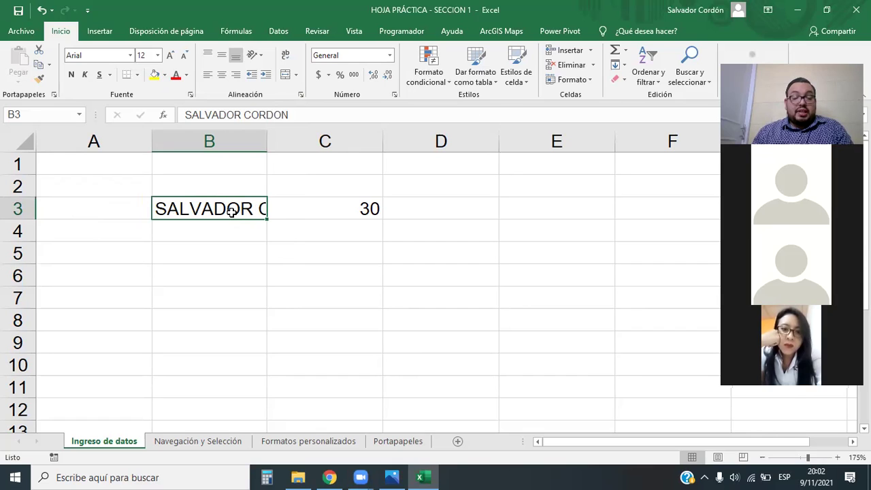
click(225, 138)
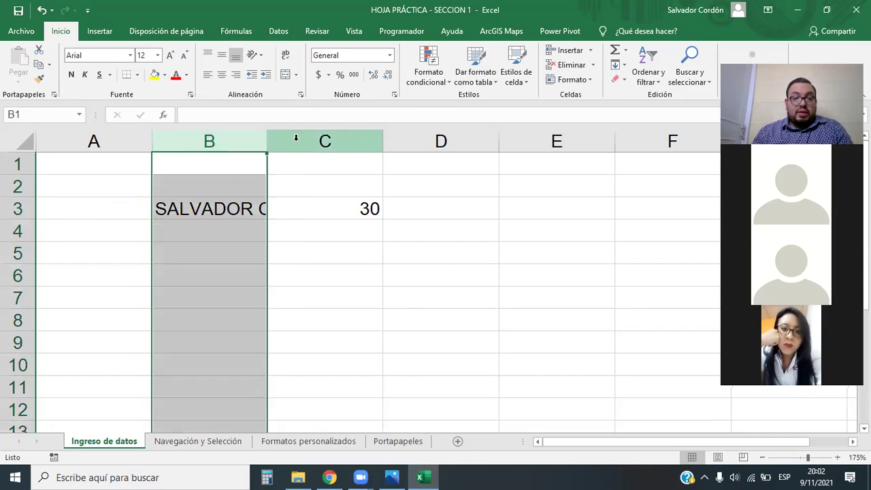
click(296, 140)
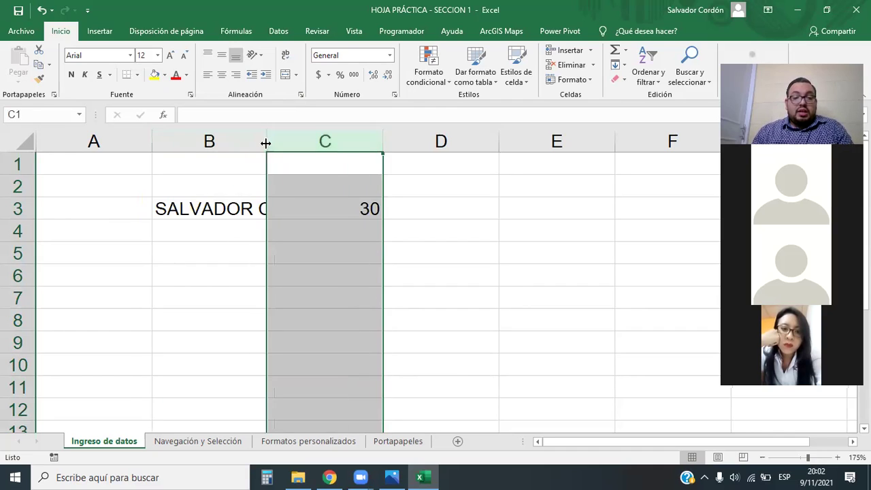
click(256, 139)
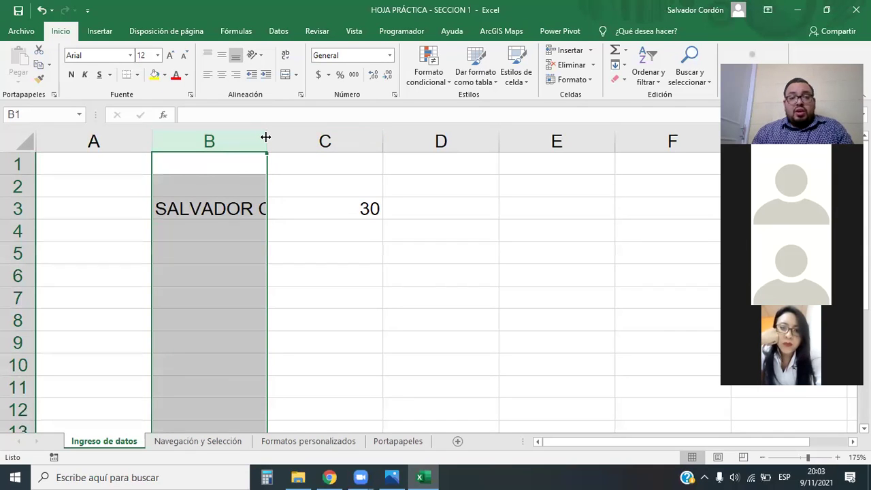
drag(265, 137, 265, 136)
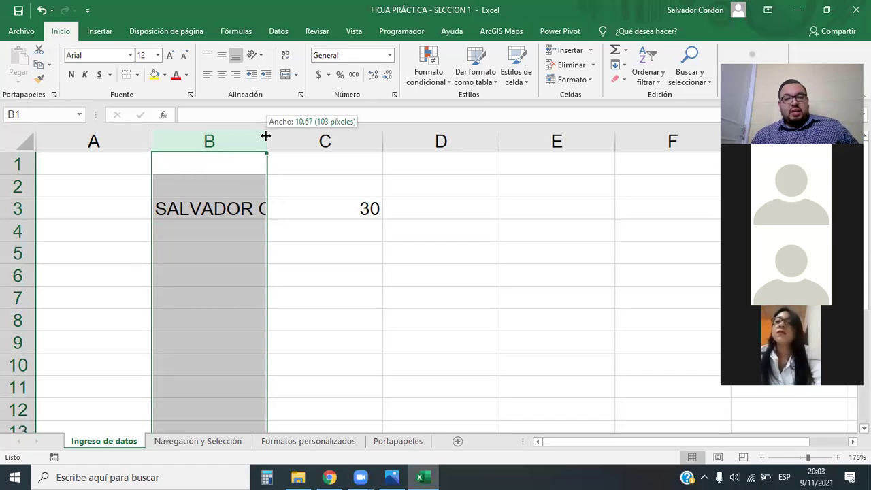
drag(266, 136, 356, 142)
click(390, 226)
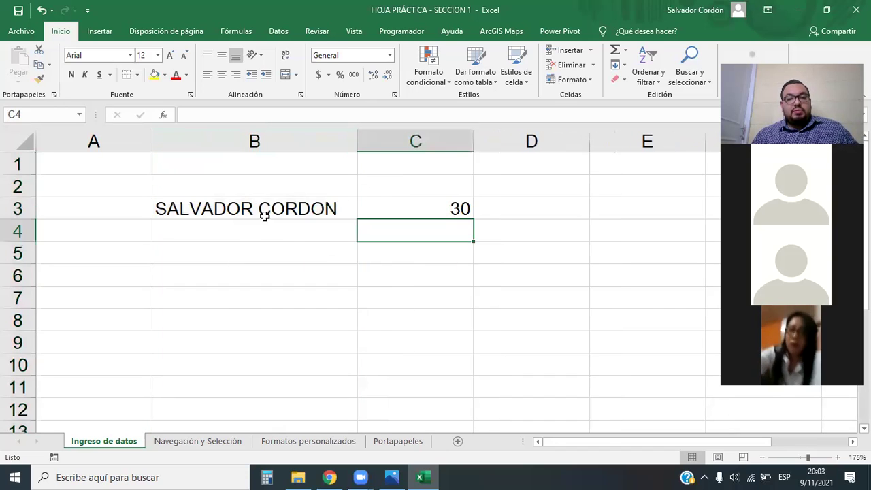
Narrow column B so the name in B3 is cut off again.
click(264, 216)
click(313, 247)
key(Up)
key(Up)
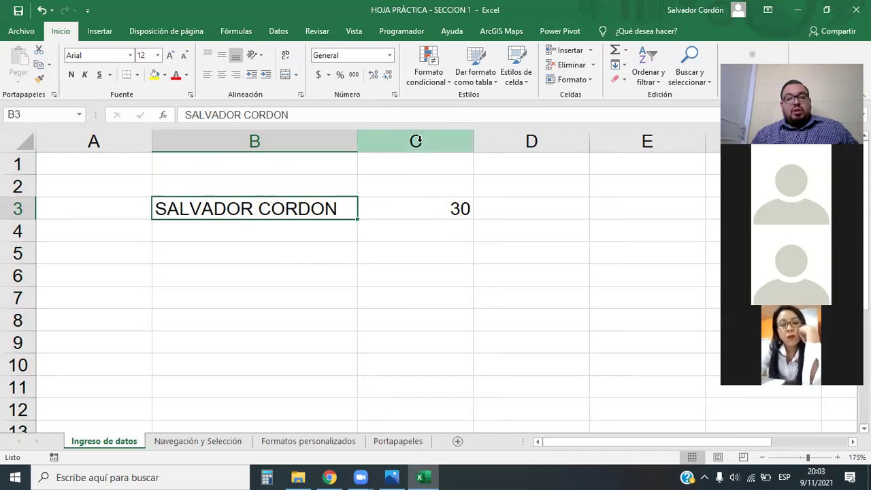
drag(357, 142, 205, 155)
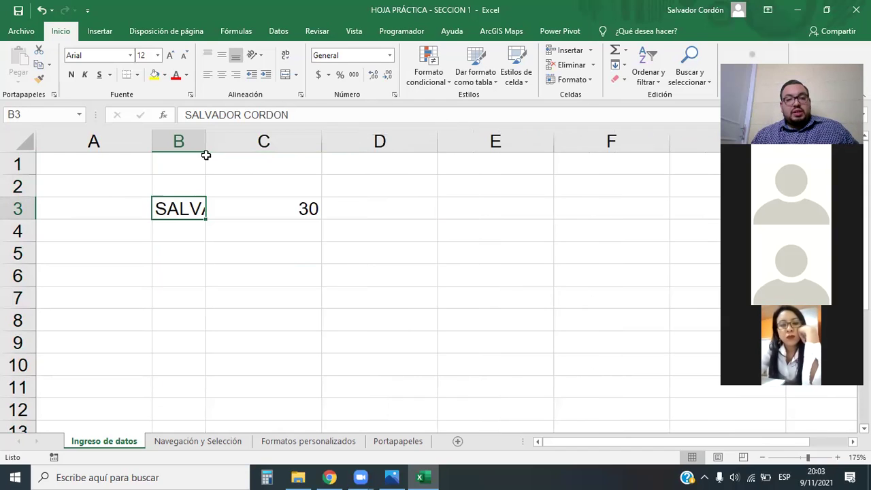
click(209, 368)
click(187, 216)
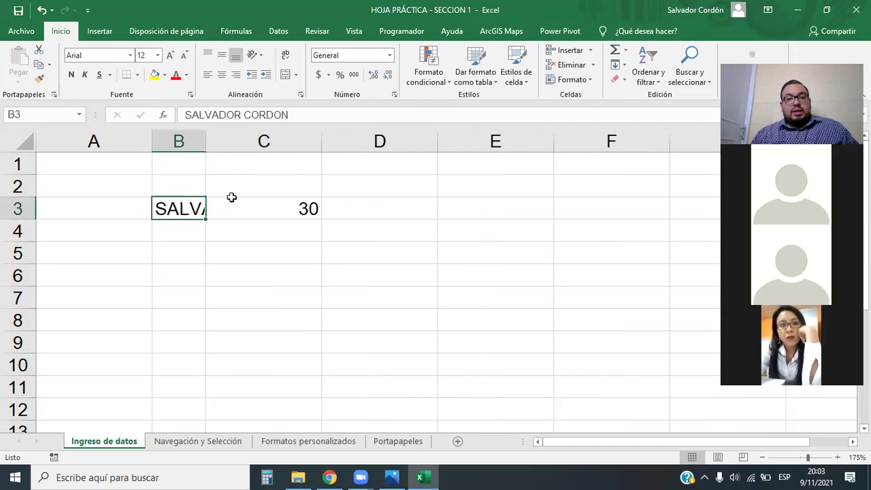
click(256, 294)
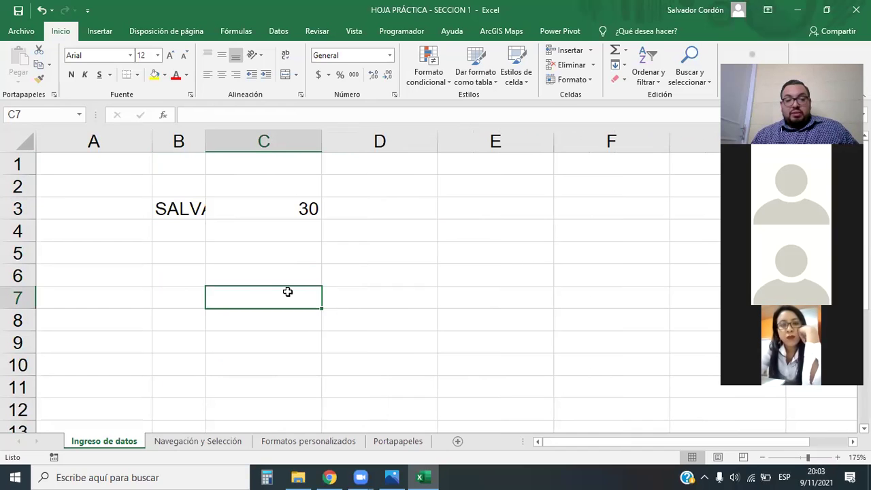
AutoFit column B to exactly the full name in B3.
click(201, 141)
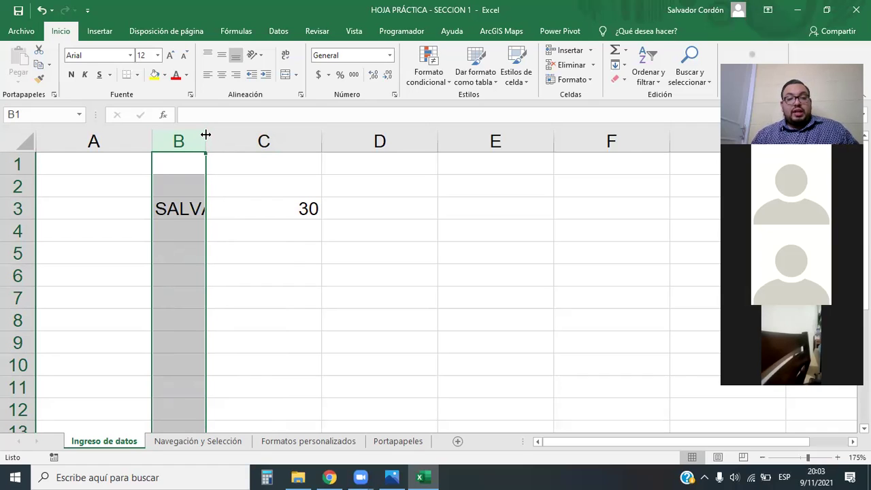
double_click(206, 134)
click(245, 231)
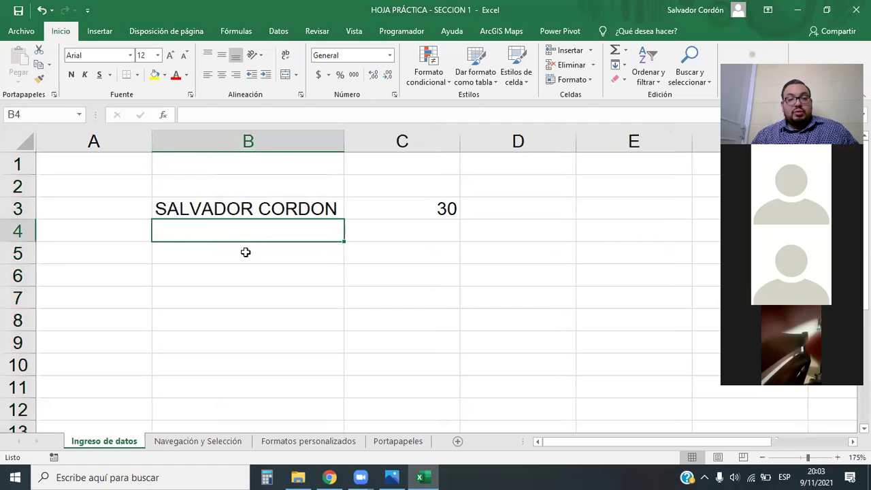
click(246, 211)
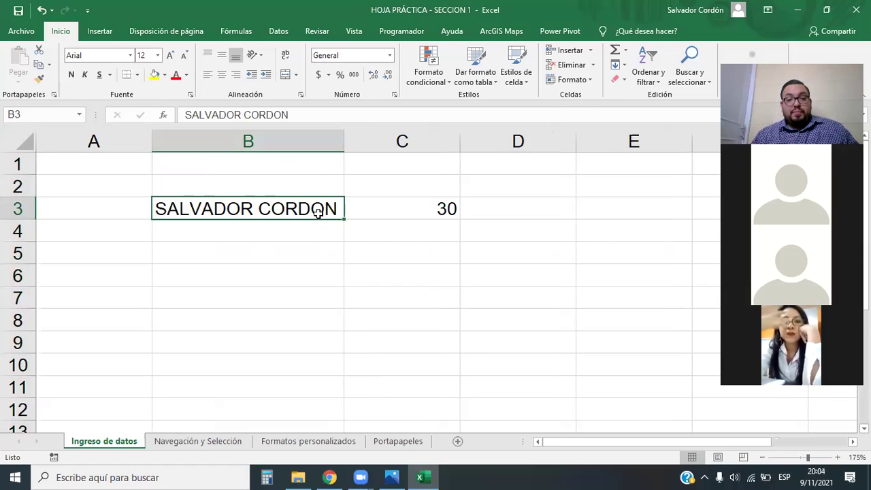
click(292, 269)
Copy the name from B3 into B6 and append a second surname to it.
click(263, 208)
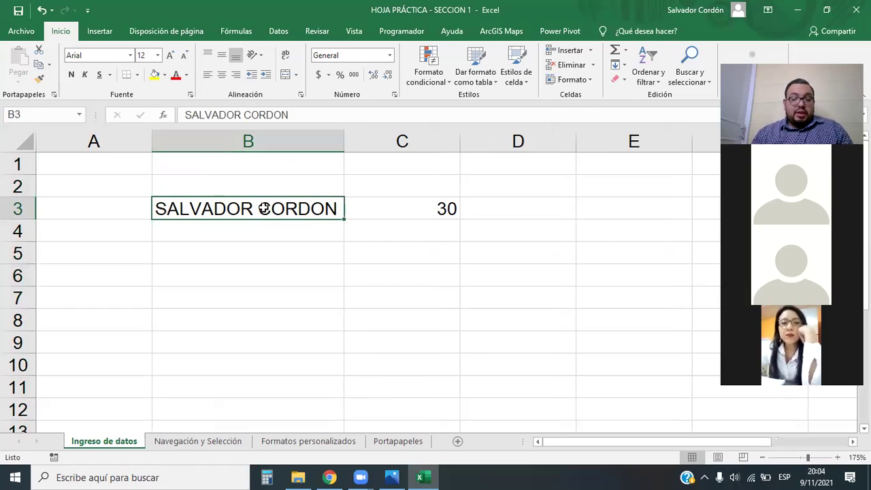
key(ctrl+c)
click(258, 266)
key(ctrl+v)
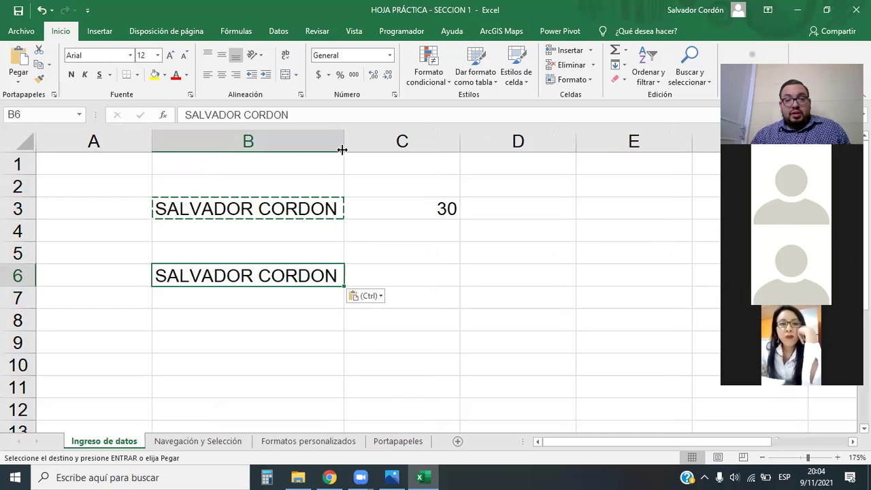
drag(344, 147, 257, 157)
key(F2)
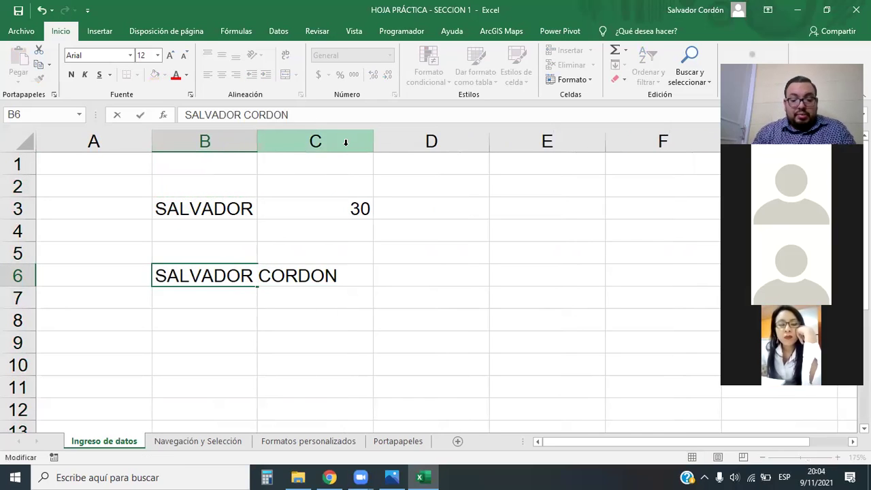
text(RODRIGUEZ)
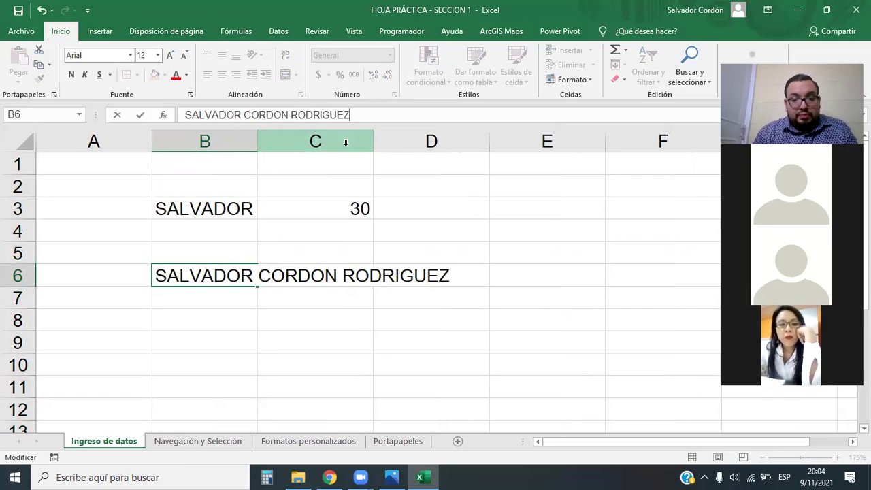
key(Return)
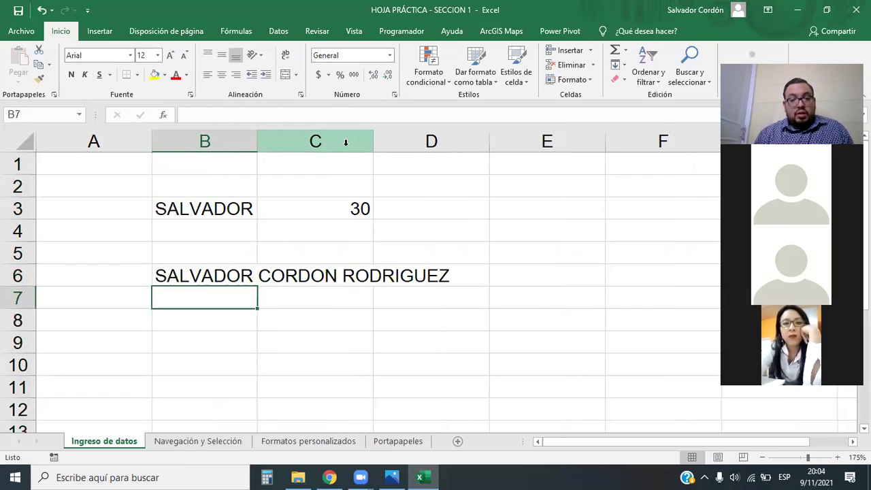
AutoFit column B to the longer name in B6, then jump to the sheet's last row.
double_click(255, 138)
click(373, 383)
click(391, 279)
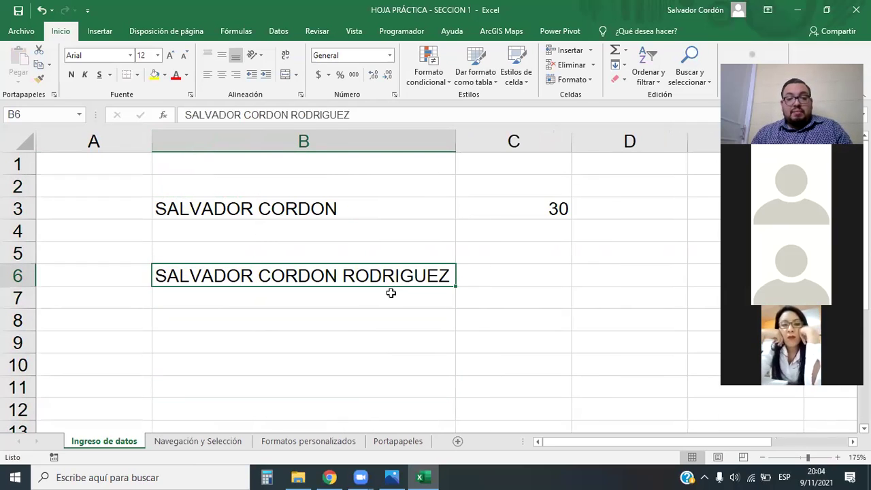
click(369, 140)
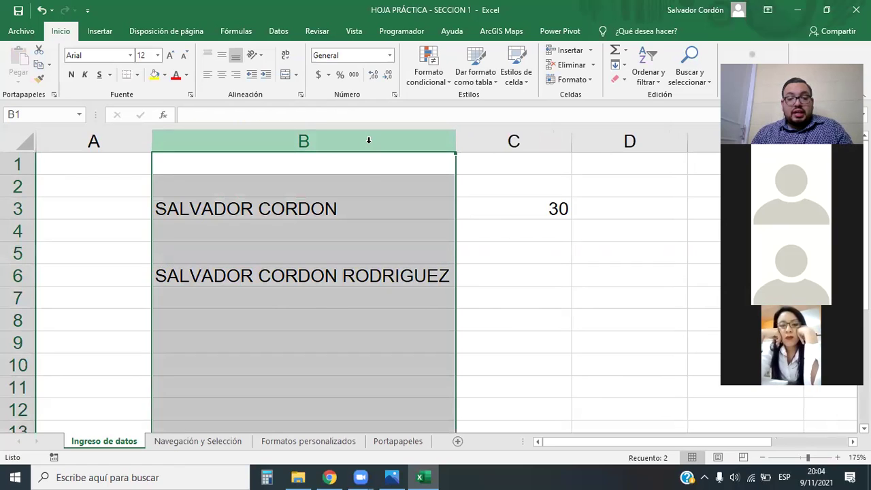
click(368, 183)
click(369, 288)
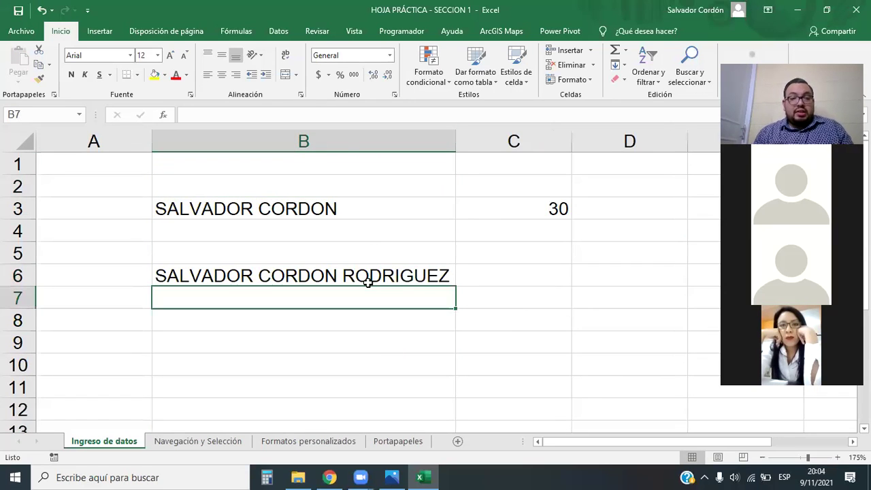
key(ctrl+Down)
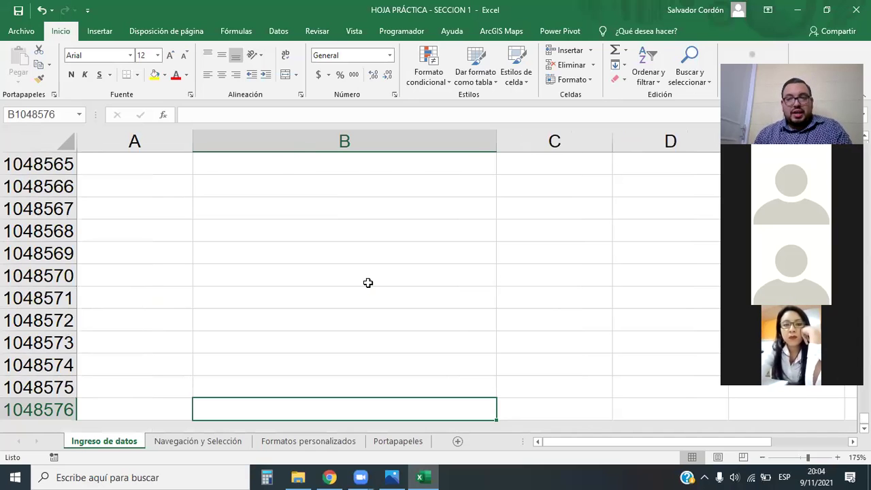
Return to the top of column B and clear the longer name from B6.
key(ctrl+Up)
key(Up)
key(Up)
key(Up)
key(Up)
key(Up)
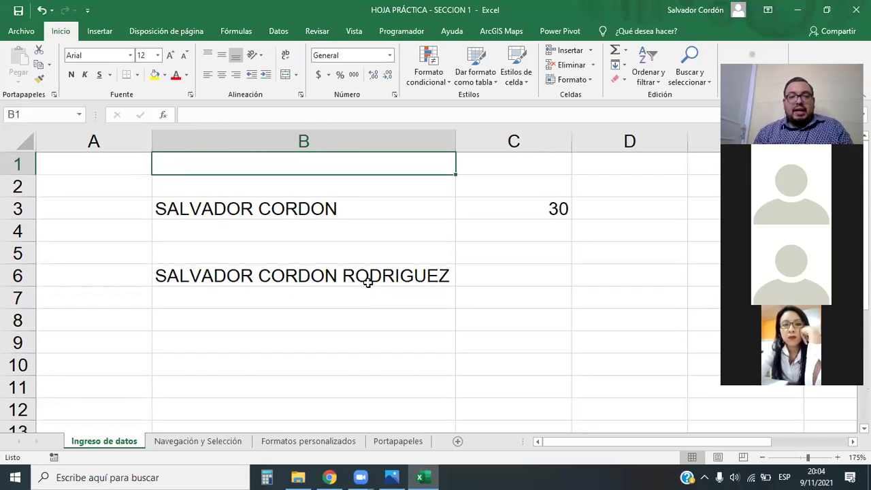
key(Down)
key(Down)
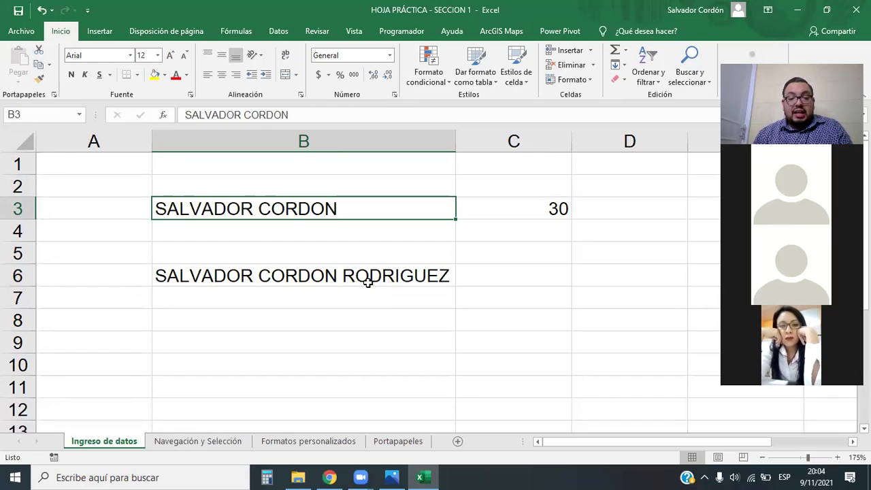
key(Down)
key(Down)
key(Down)
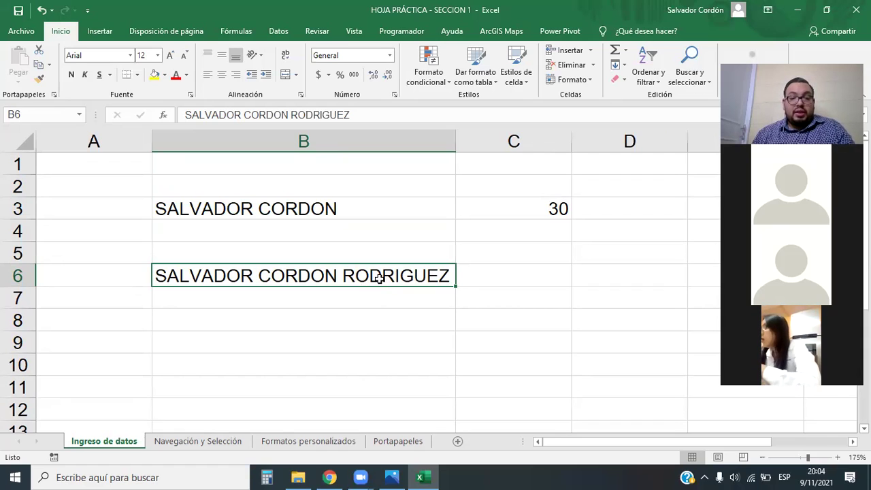
key(Delete)
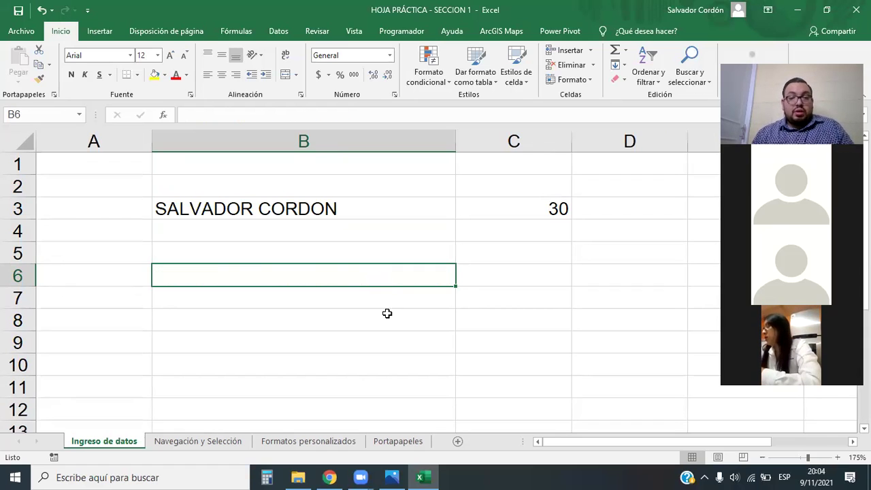
AutoFit column B back to the name in B3.
click(388, 314)
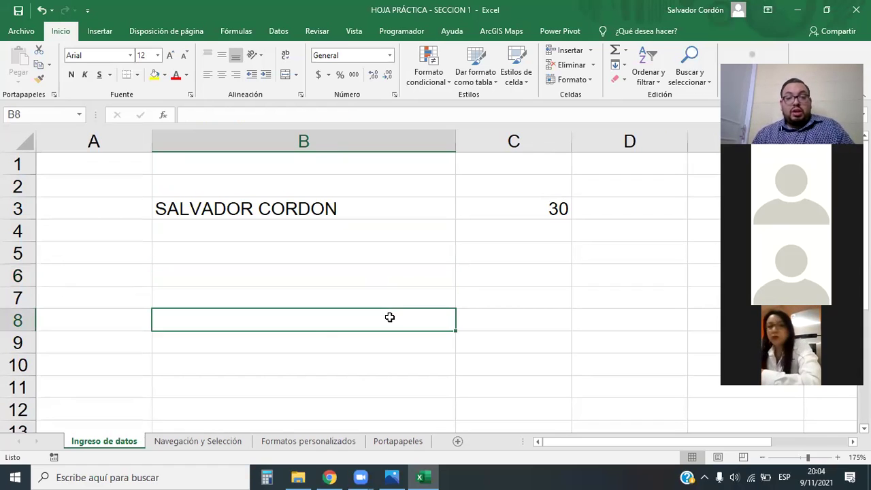
double_click(454, 141)
click(298, 203)
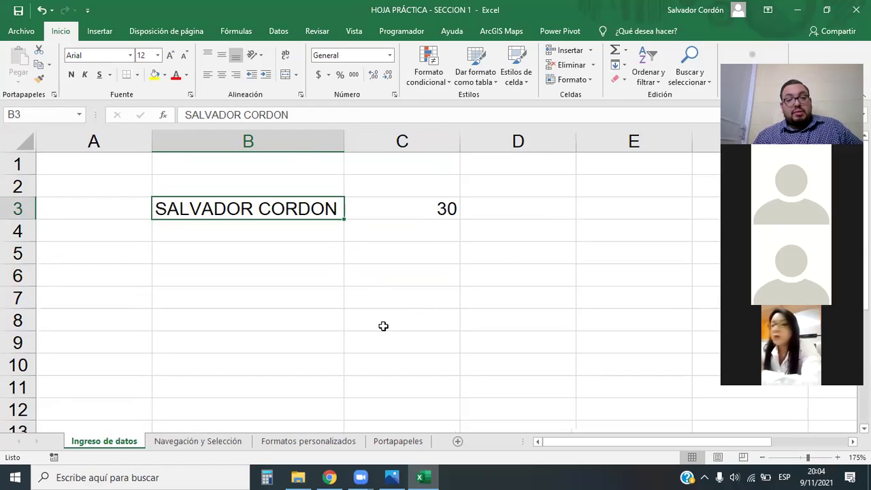
click(417, 210)
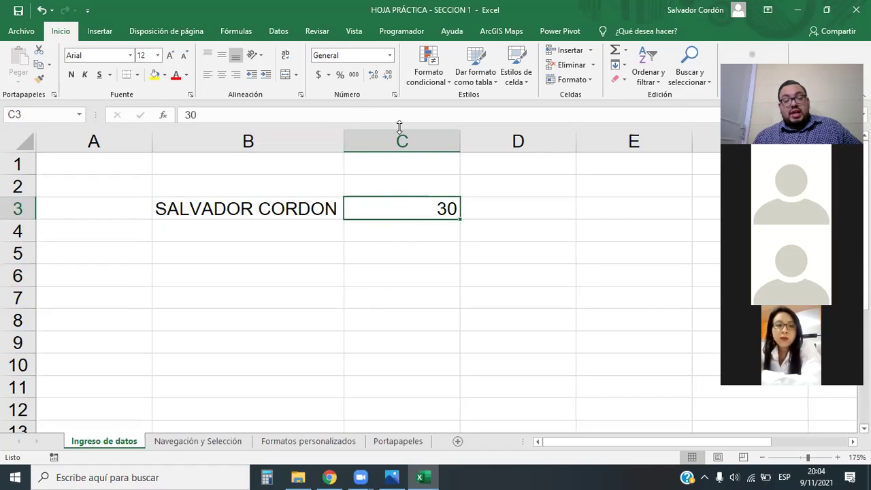
AutoFit column C to just fit the number 30.
double_click(461, 135)
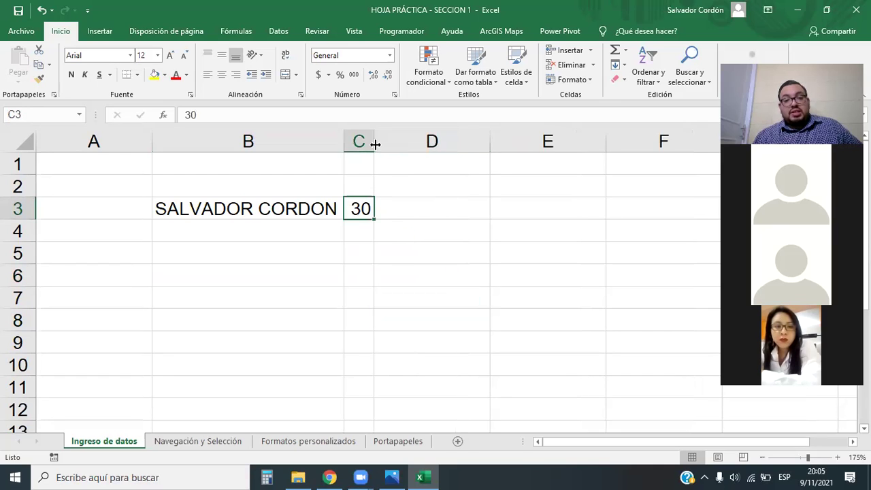
click(376, 253)
click(366, 203)
click(286, 211)
click(347, 209)
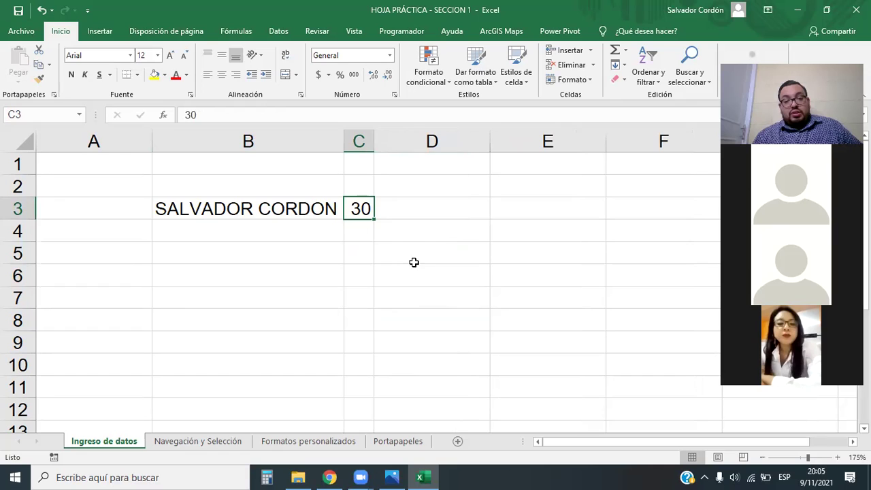
Select B3:C3 to check the status bar totals, then reselect B3.
click(459, 274)
drag(309, 212, 359, 211)
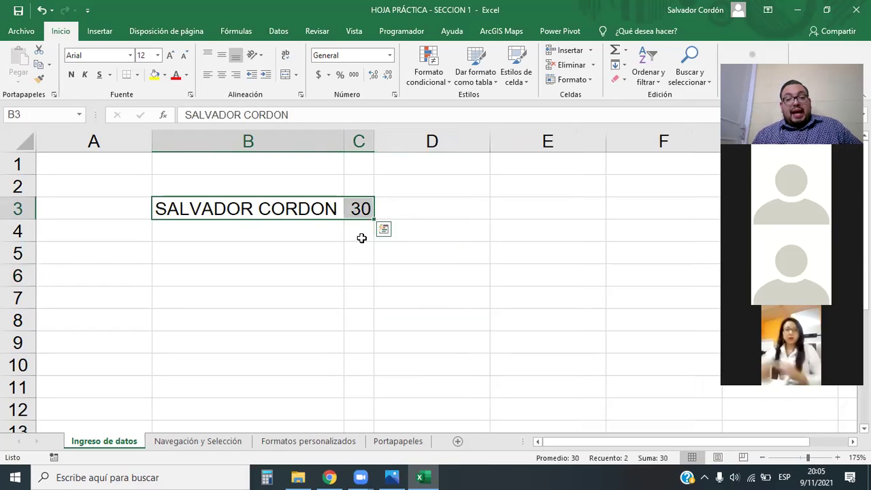
click(389, 282)
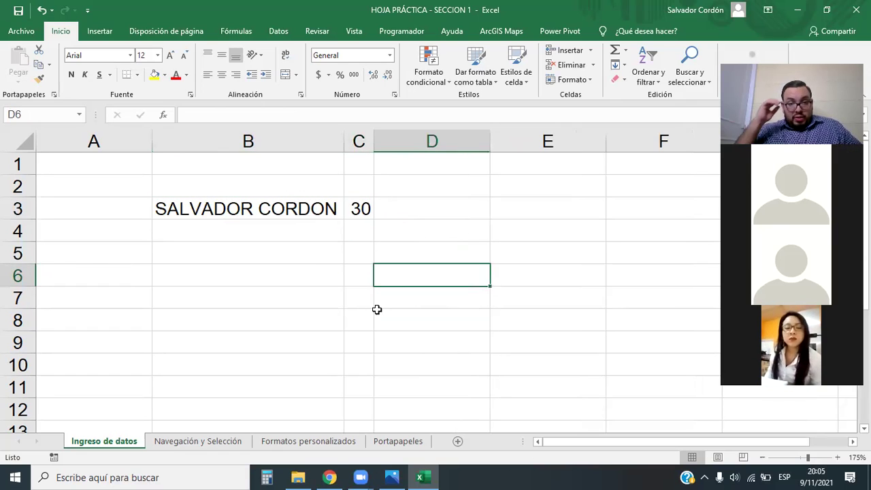
click(255, 208)
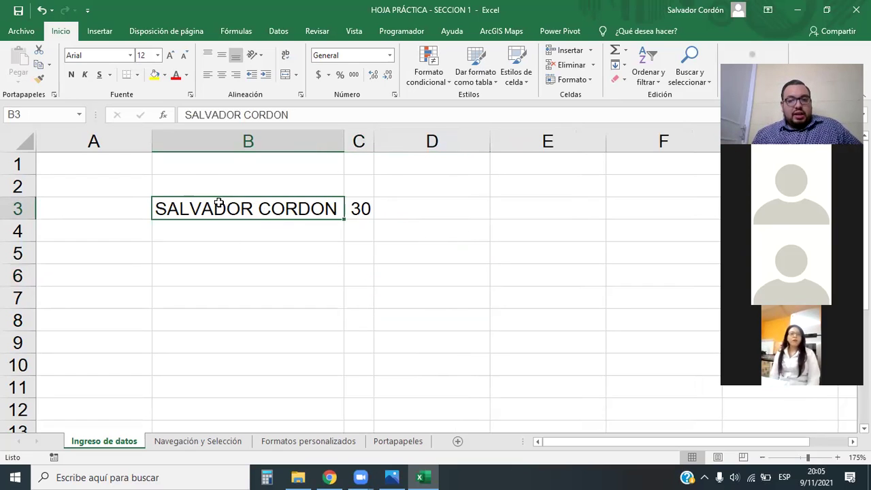
Format B3 with yellow fill, red 16 pt bold centred text, autofitting column B.
click(155, 75)
click(178, 76)
click(170, 55)
click(170, 54)
double_click(339, 151)
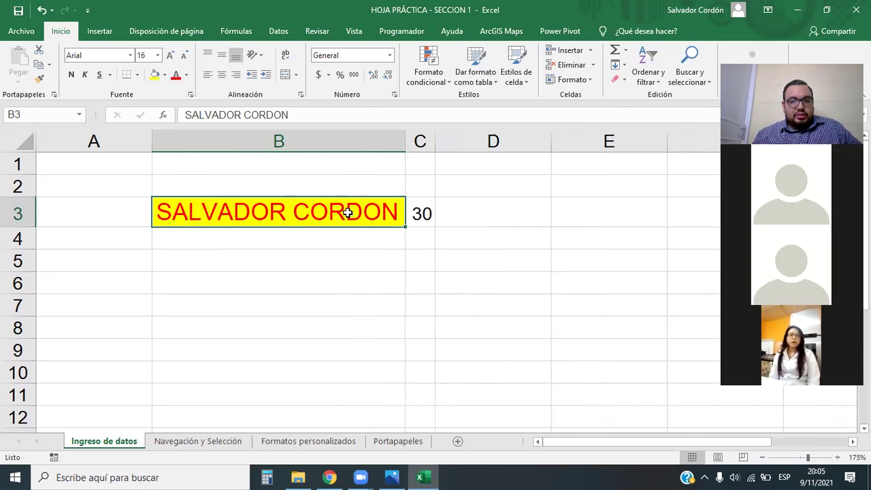
click(222, 75)
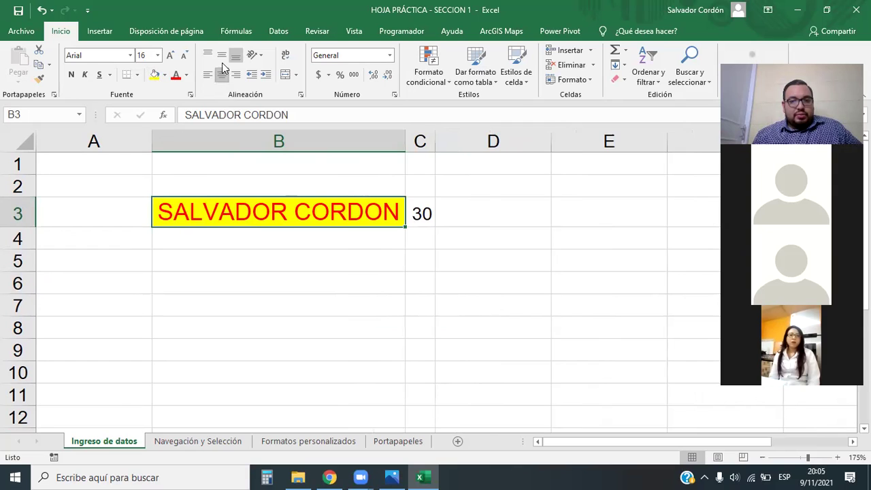
click(71, 74)
Change the font of the name in B3 to Algerian.
click(306, 233)
click(261, 212)
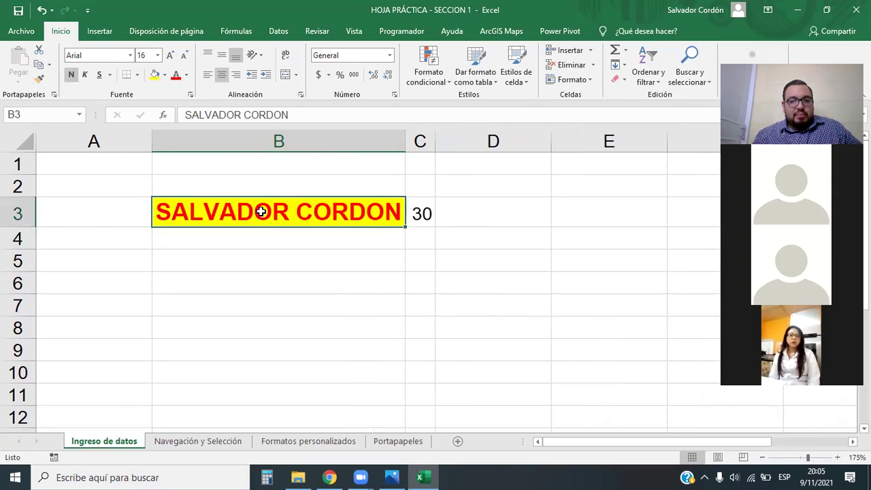
click(130, 56)
click(102, 160)
click(374, 255)
click(400, 218)
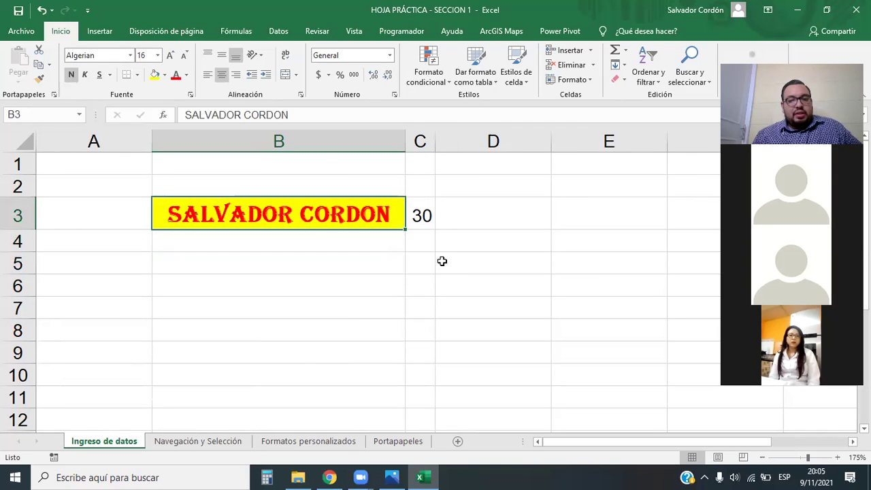
click(375, 284)
click(294, 217)
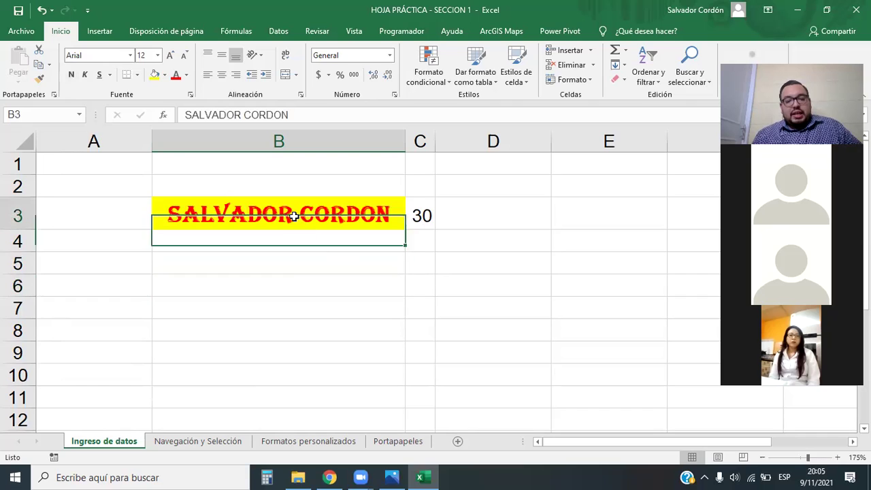
scroll(293, 275, down, 3)
scroll(293, 276, up, 3)
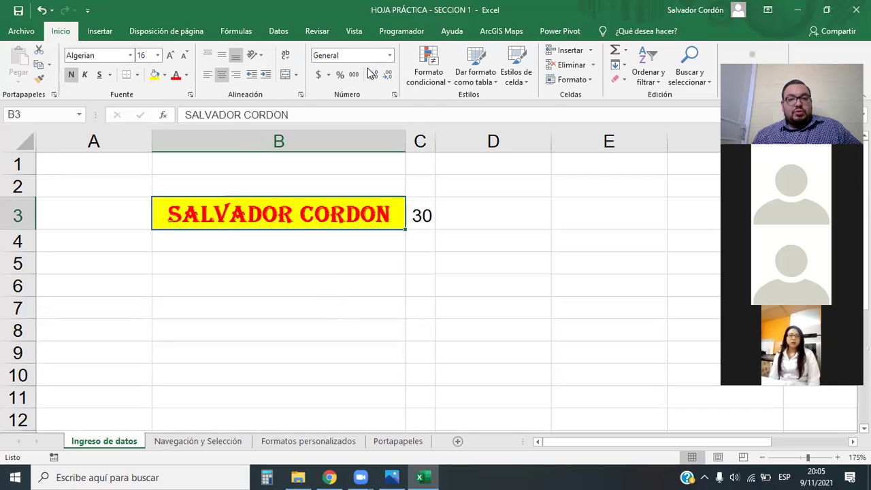
mouse_move(56, 42)
mouse_down()
mouse_move(195, 93)
mouse_move(200, 104)
mouse_up()
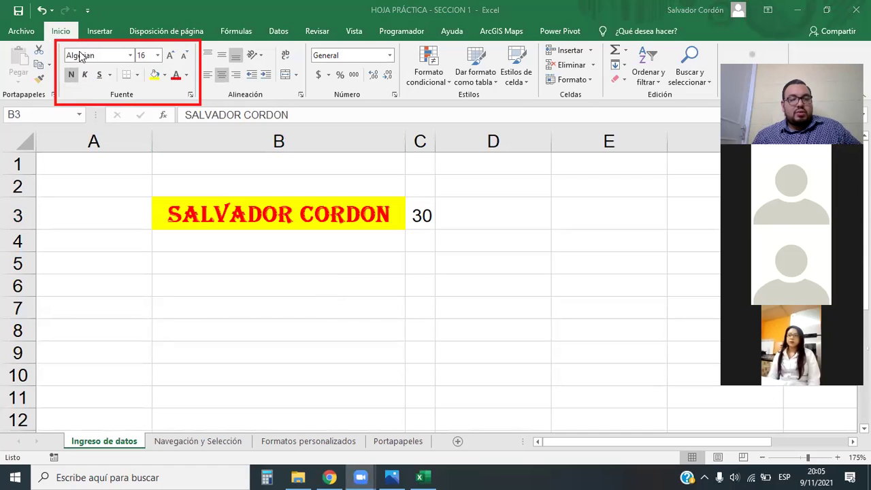
click(75, 376)
click(122, 331)
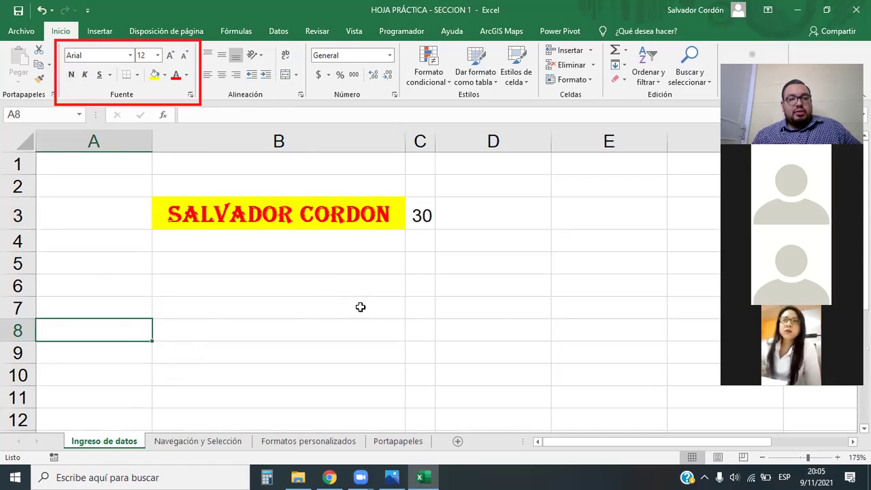
click(490, 307)
click(361, 347)
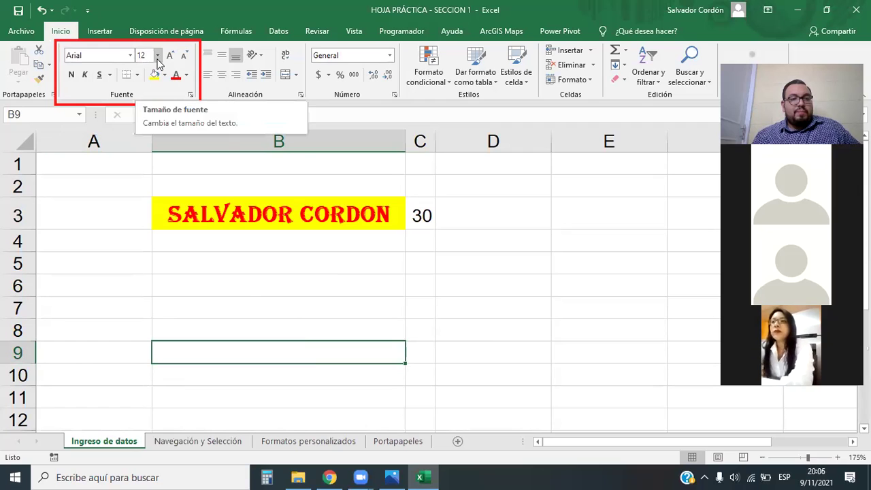
click(494, 330)
click(540, 280)
scroll(481, 304, down, 4)
click(235, 253)
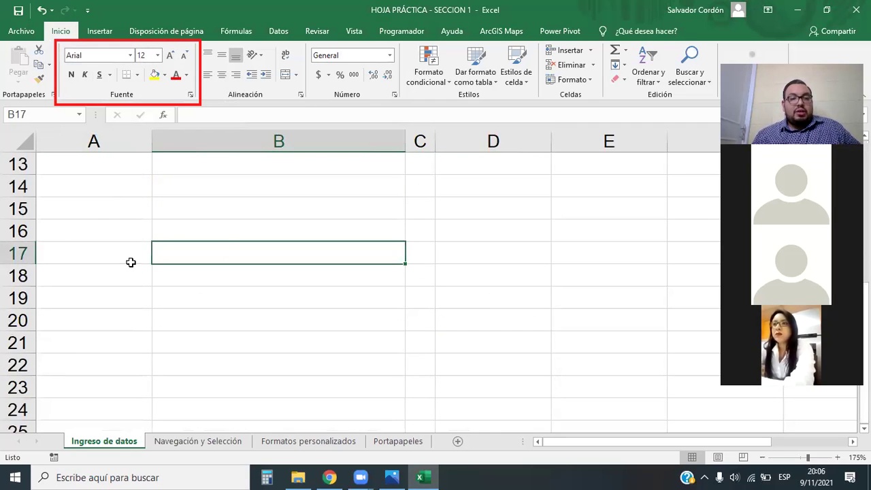
click(272, 230)
click(549, 212)
scroll(295, 259, up, 4)
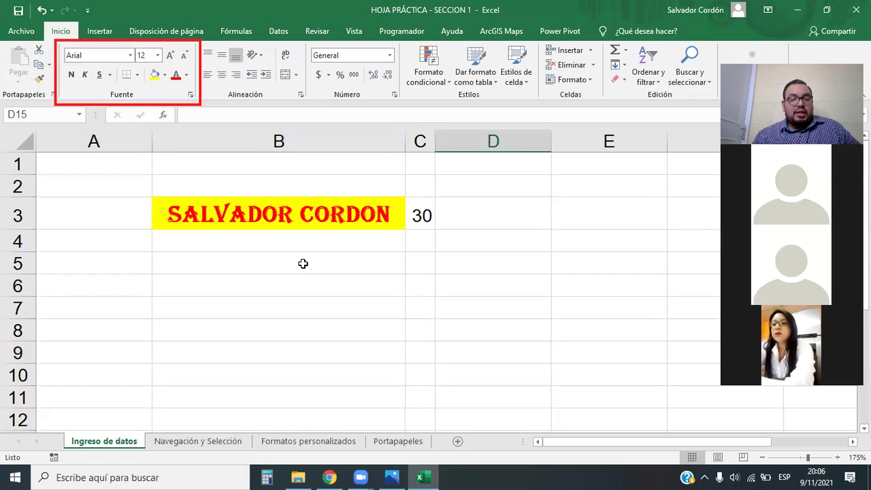
click(295, 286)
click(295, 239)
click(288, 215)
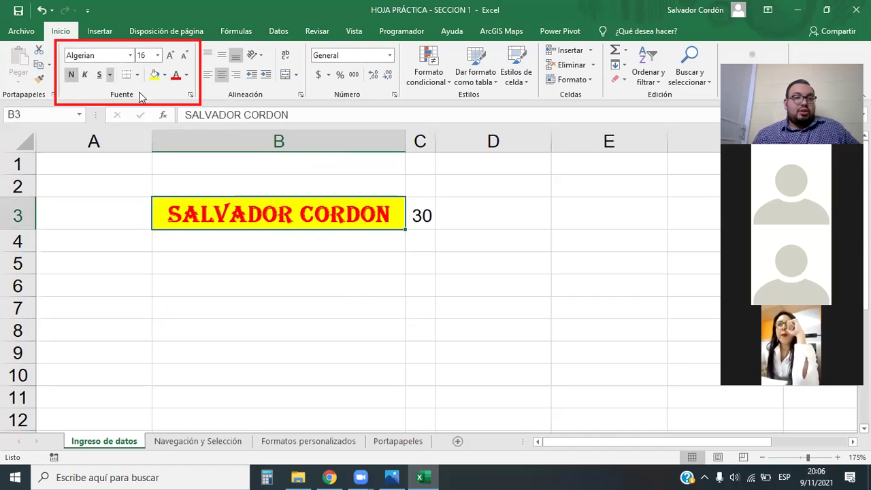
click(416, 218)
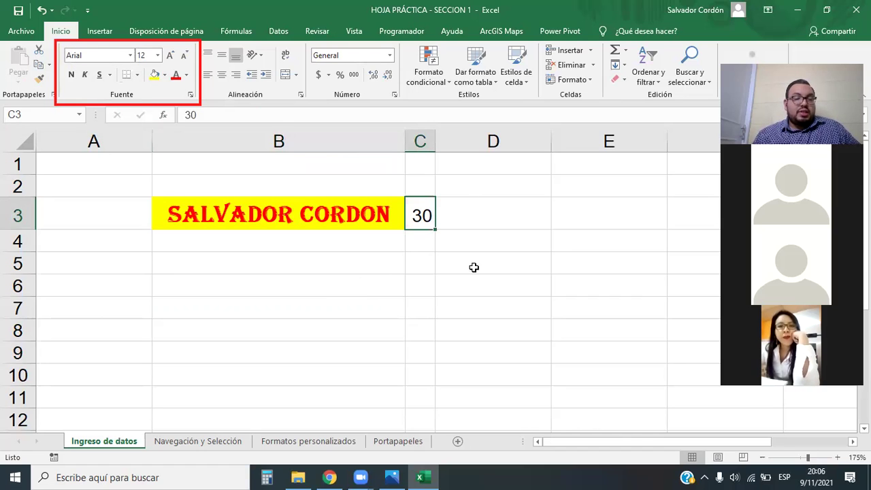
click(305, 328)
click(260, 280)
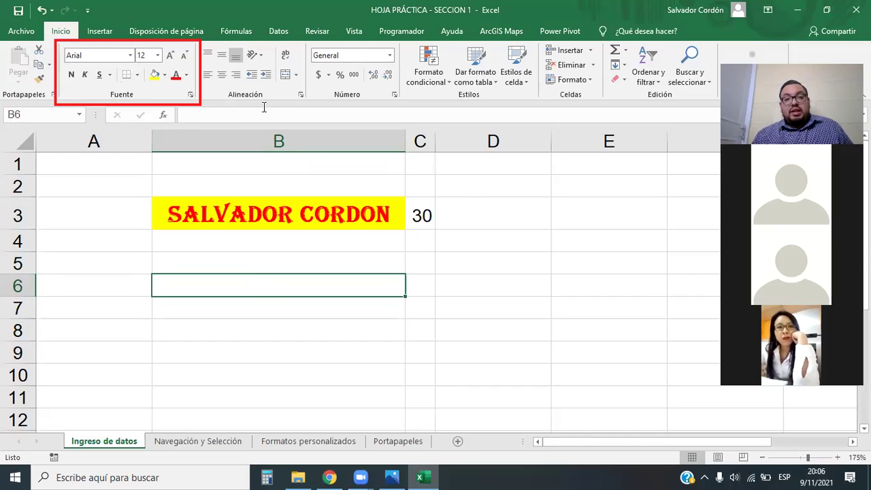
click(165, 105)
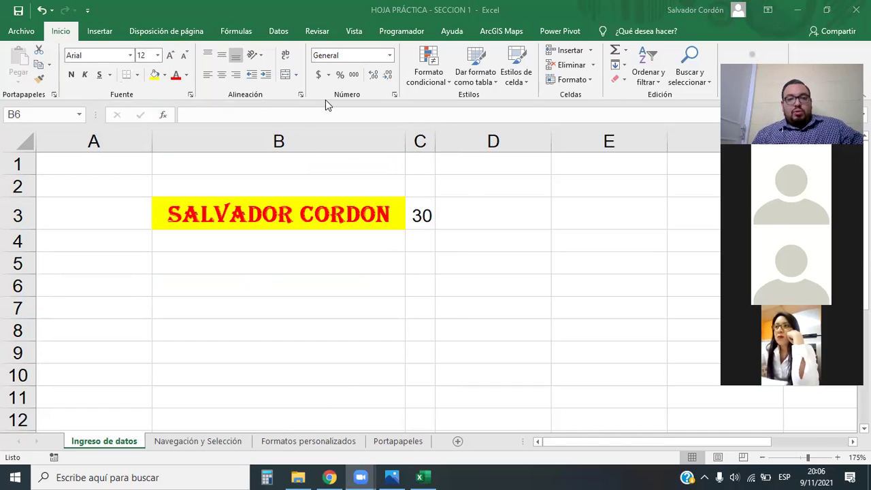
mouse_move(41, 42)
mouse_down()
mouse_move(1, 27)
mouse_move(45, 31)
mouse_move(45, 42)
mouse_up()
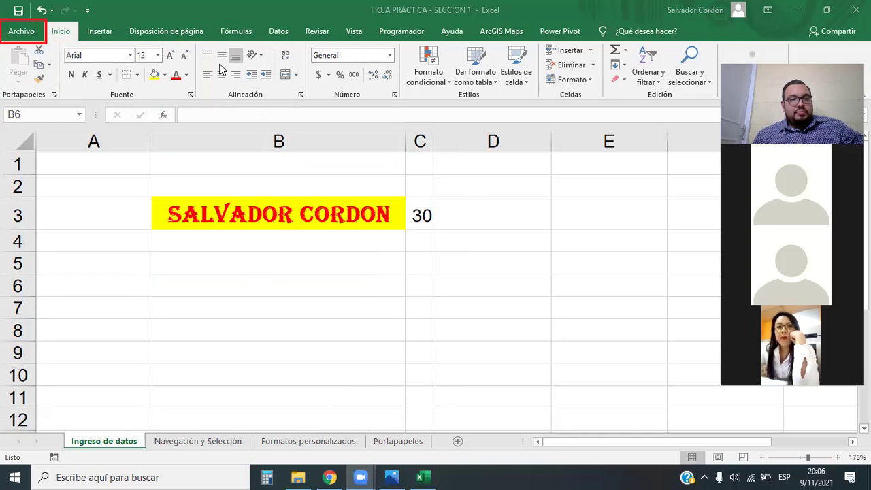
Open the Opciones de Excel dialog from Archivo > Más > Opciones.
click(19, 34)
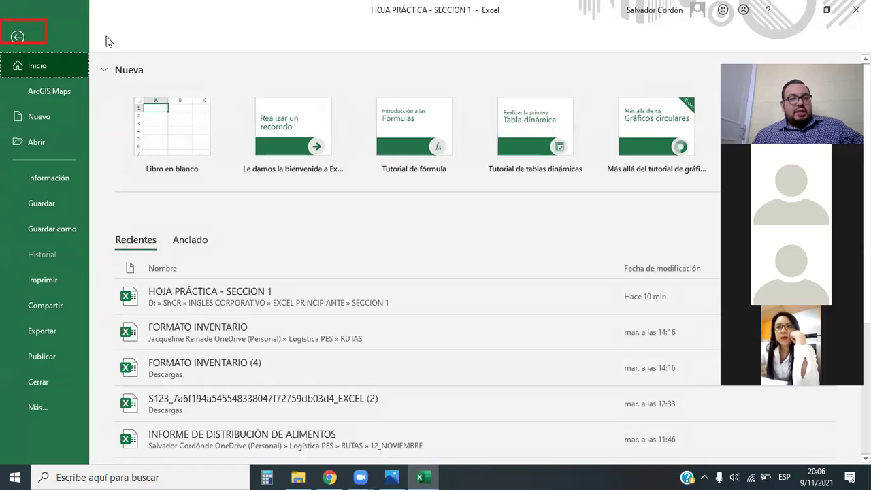
click(68, 407)
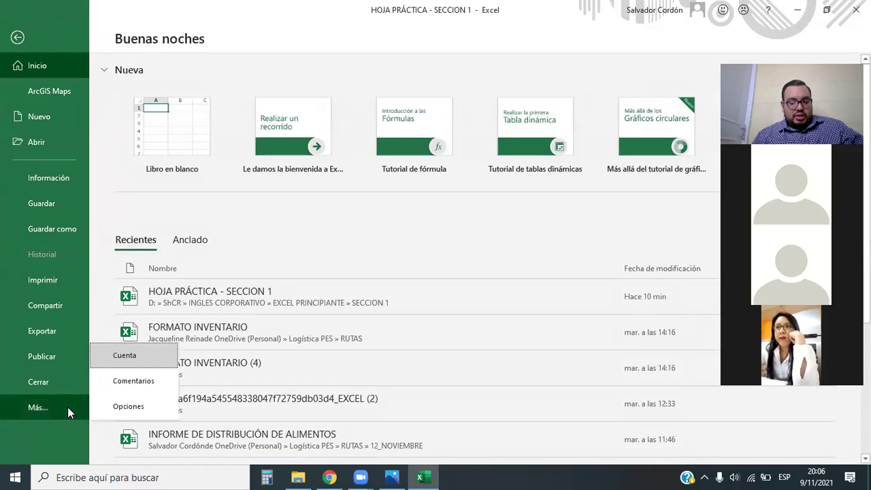
click(128, 406)
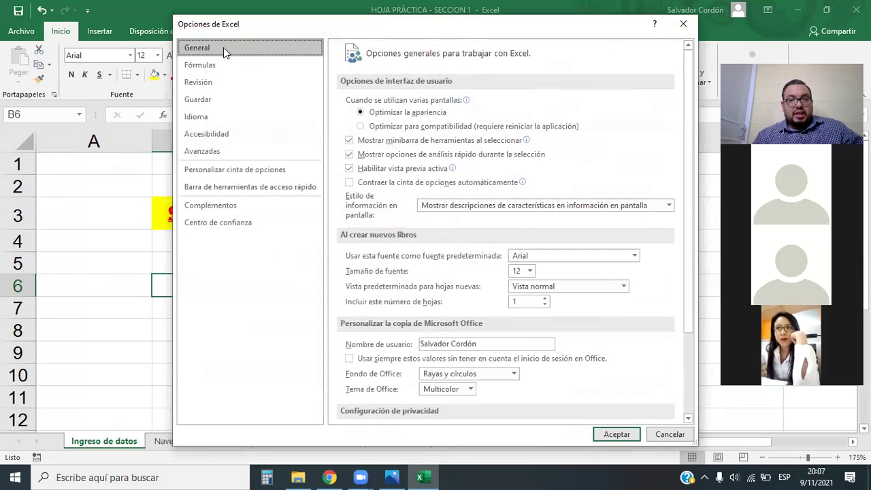
Adjust the view around the General page of the Opciones de Excel dialog.
click(22, 40)
drag(2, 22, 46, 43)
drag(167, 19, 343, 33)
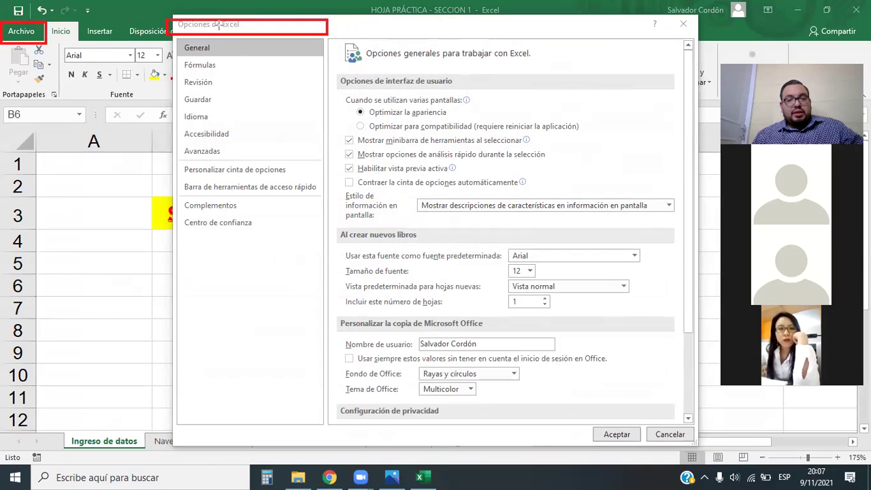
drag(166, 36, 226, 60)
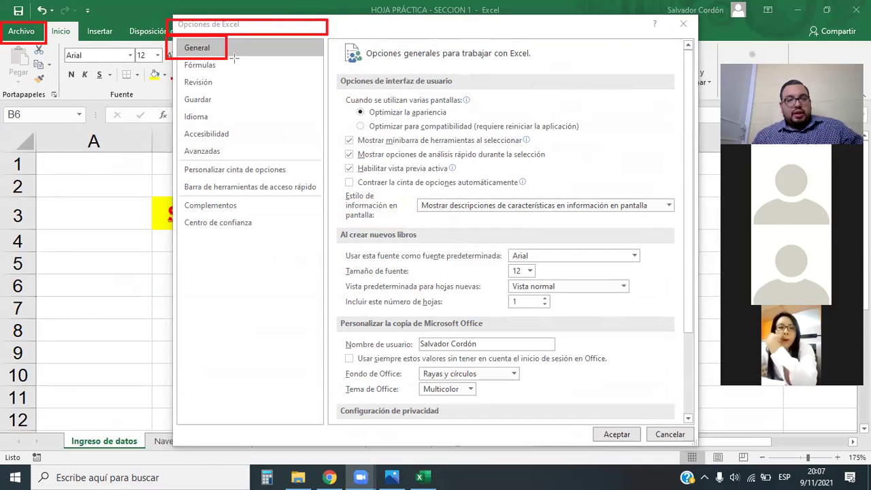
drag(38, 32, 45, 31)
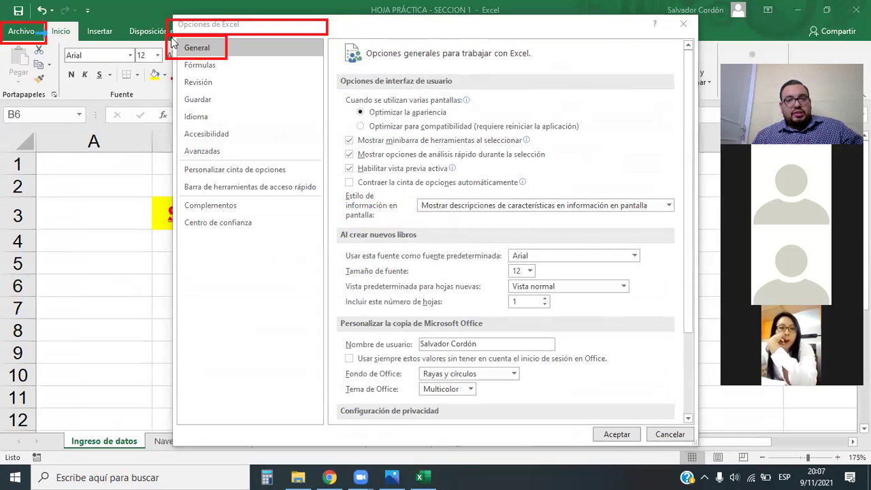
drag(41, 31, 173, 25)
mouse_move(172, 55)
mouse_down()
mouse_move(172, 106)
mouse_move(242, 228)
mouse_move(338, 231)
mouse_up()
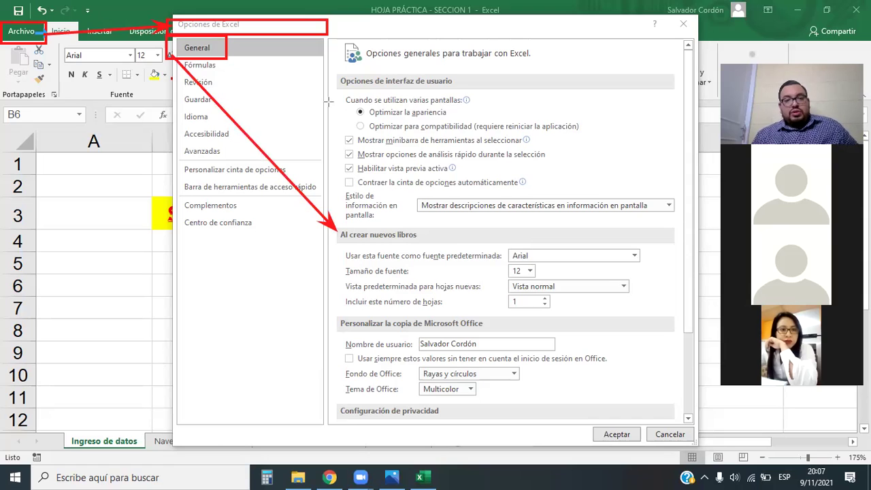
mouse_move(334, 227)
mouse_down()
mouse_move(539, 320)
mouse_move(673, 316)
mouse_move(648, 315)
mouse_up()
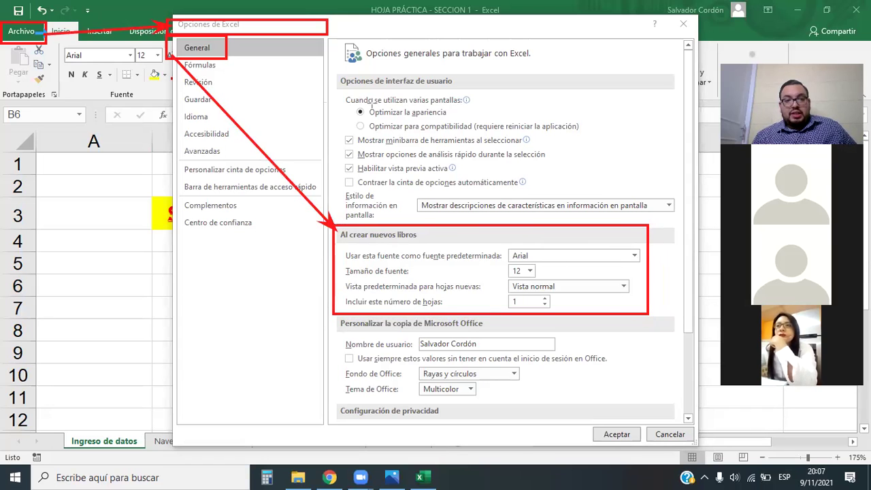
Keep Arial at size 12 as the default new-workbook font and confirm with Aceptar.
click(637, 261)
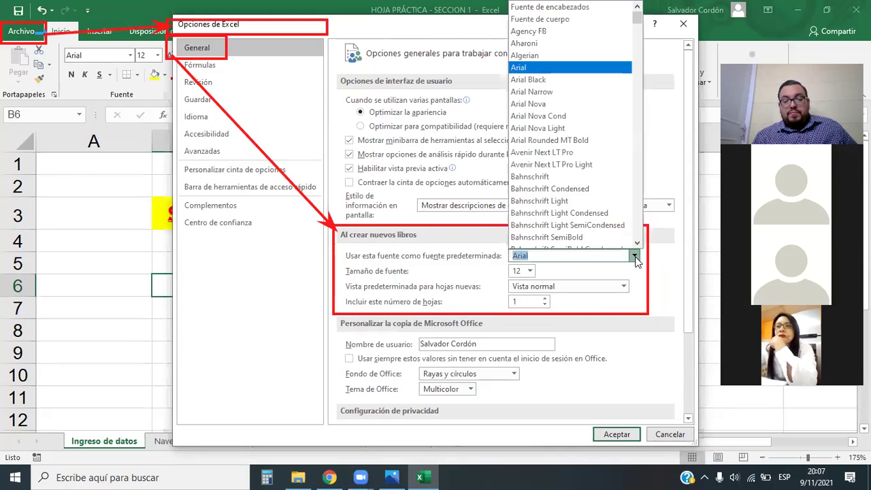
scroll(548, 166, down, 10)
scroll(547, 165, down, 20)
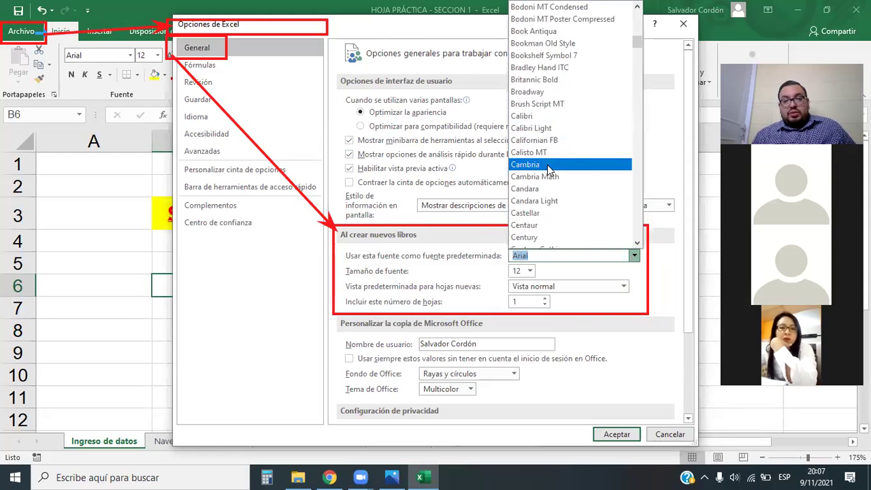
scroll(544, 187, up, 15)
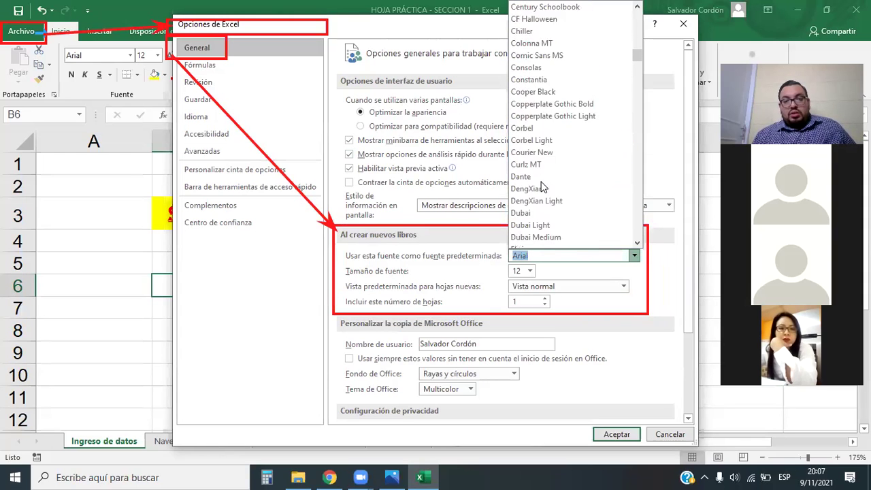
scroll(582, 218, up, 8)
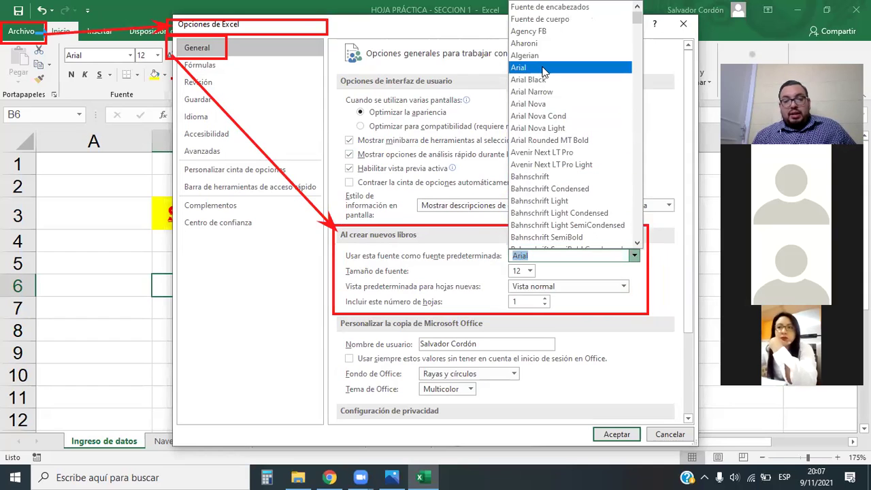
click(544, 71)
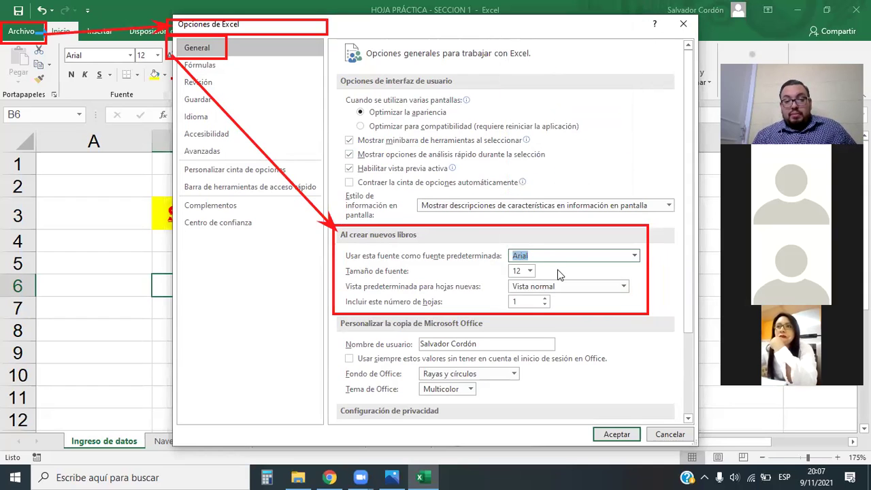
click(529, 272)
click(528, 271)
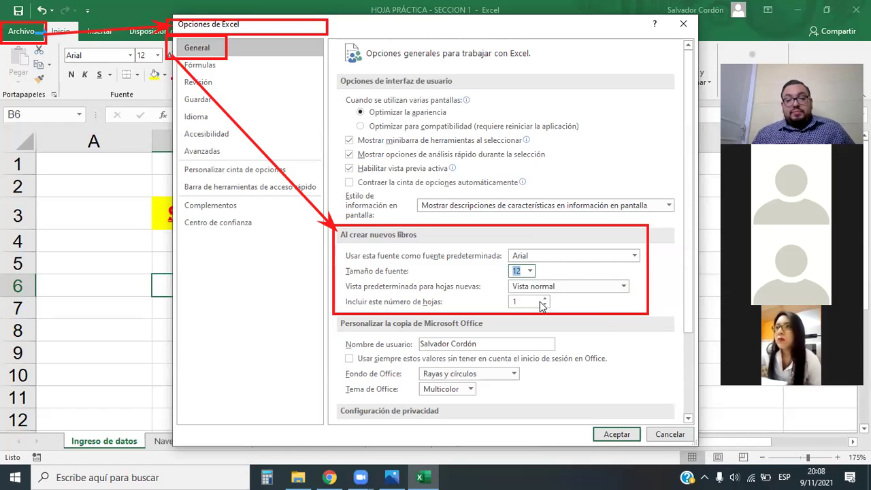
click(626, 435)
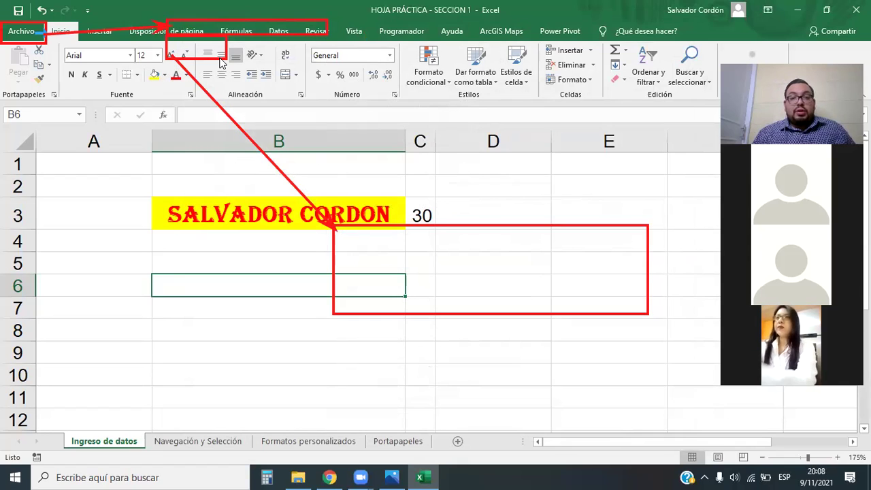
Select the empty cells C6 and B5 on the Ingreso de datos sheet.
key(e)
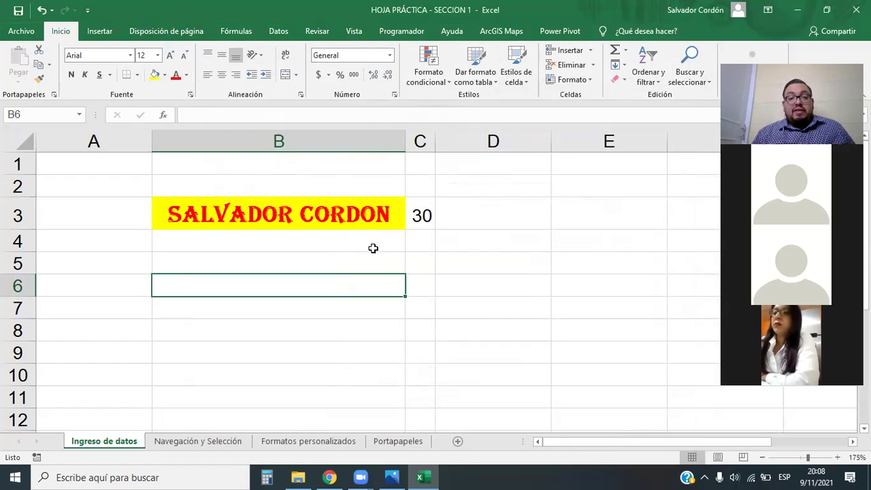
click(424, 285)
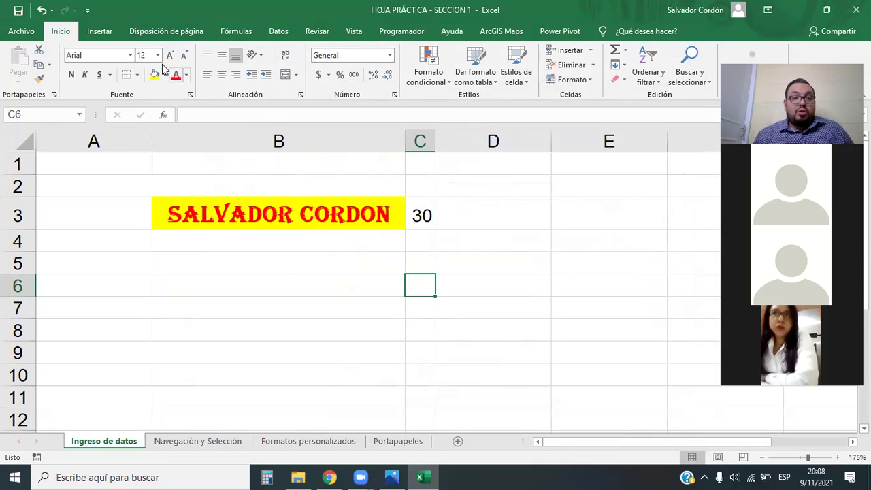
click(342, 269)
scroll(343, 269, down, 2)
scroll(343, 269, up, 2)
scroll(343, 269, down, 1)
scroll(342, 268, up, 1)
drag(335, 214, 407, 213)
click(300, 265)
Scroll right and down to the empty columns C–I and select cell E11.
scroll(288, 360, down, 3)
scroll(288, 360, up, 3)
scroll(364, 383, down, 2)
scroll(364, 383, up, 2)
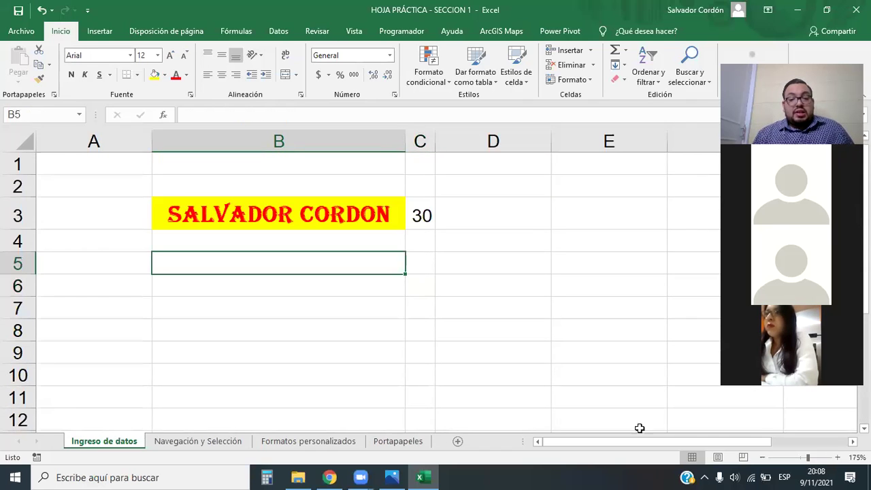
scroll(707, 443, right, 2)
scroll(218, 293, down, 2)
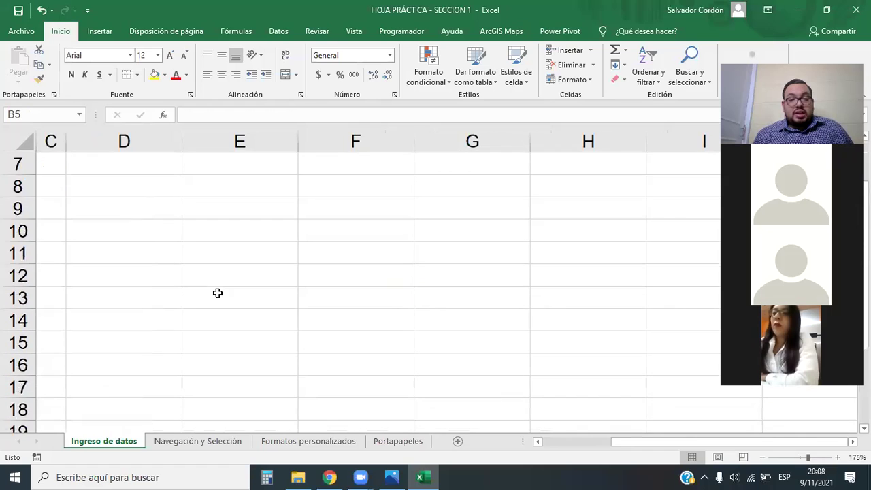
scroll(218, 293, down, 1)
click(220, 194)
Enter 245, 572, 378 and 152 down column E starting at E12.
click(253, 198)
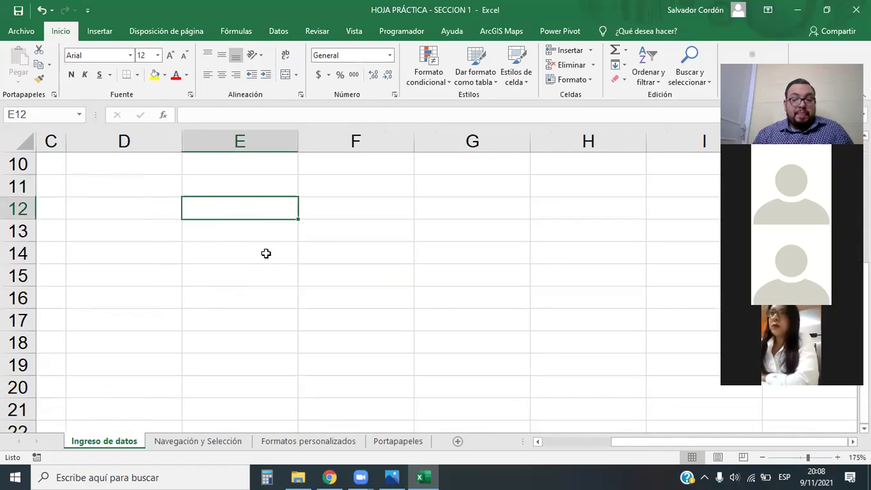
text(245)
key(Return)
text(572)
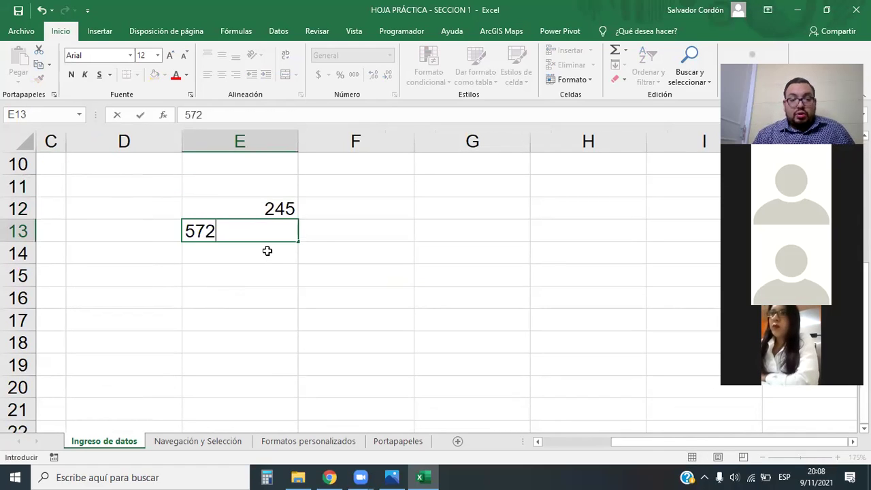
key(Return)
text(378)
key(Return)
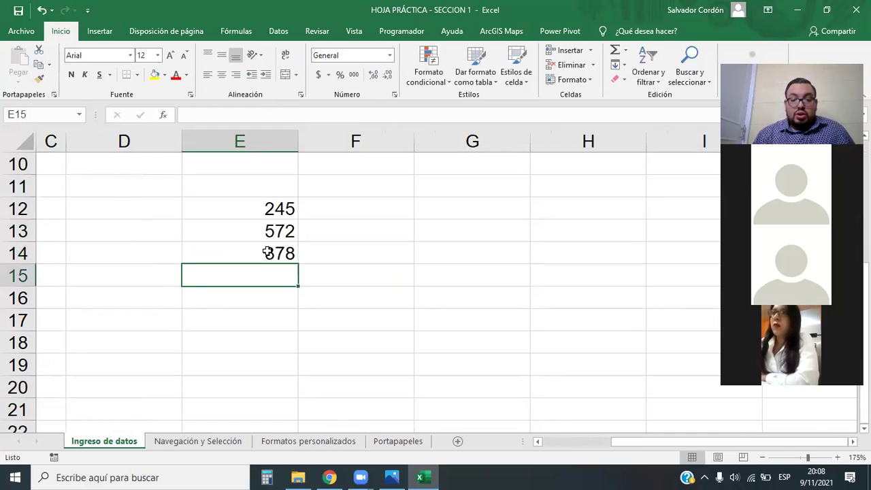
text(152)
key(Return)
Enter 784, 369, 45 and 127, then select E12:E19 to read the 2672 sum.
text(784)
key(Return)
text(369)
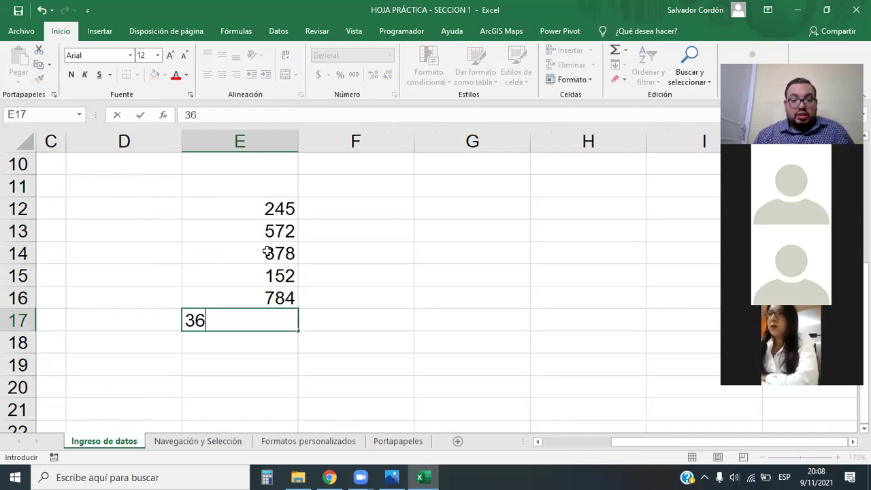
key(Return)
text(45)
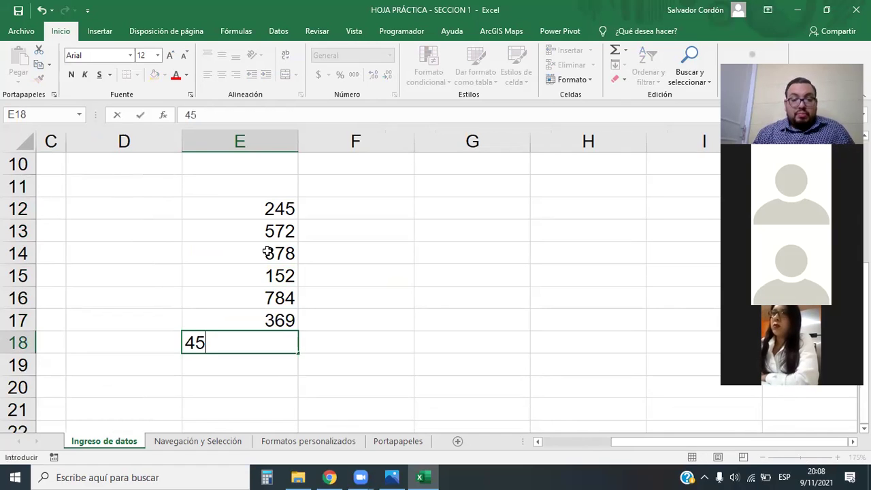
key(Return)
text(127)
key(Return)
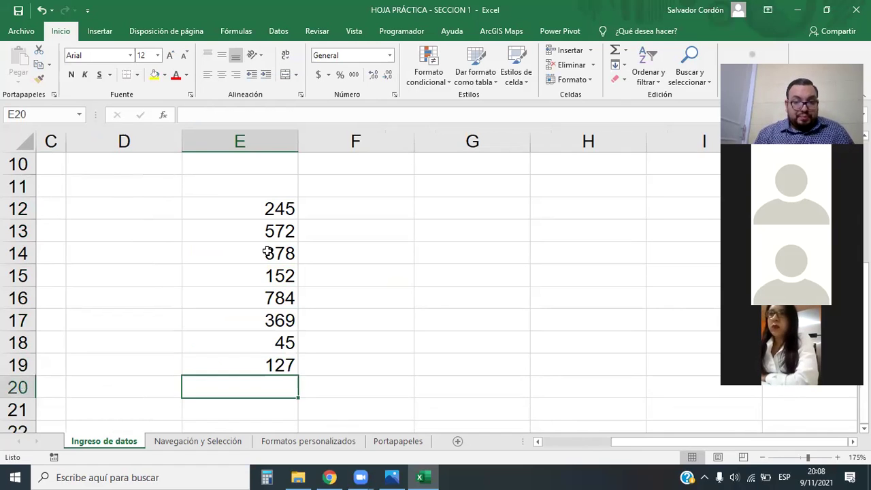
click(311, 236)
drag(276, 208, 254, 371)
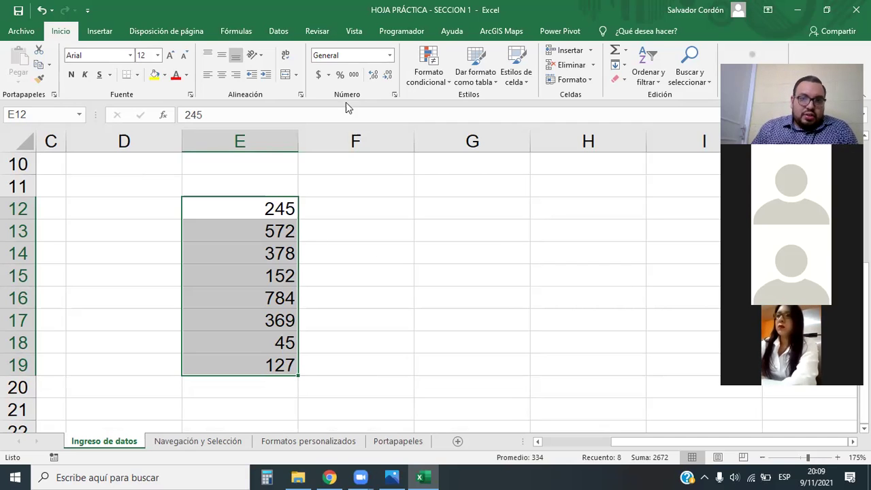
click(328, 75)
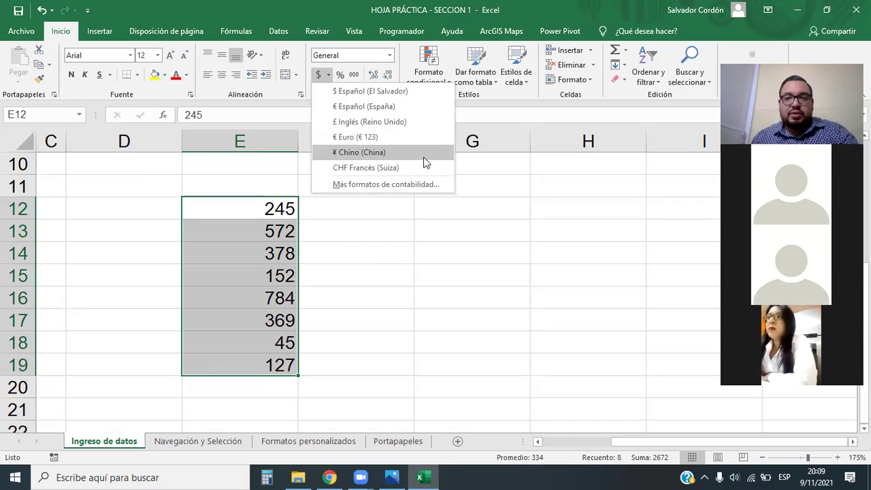
click(389, 56)
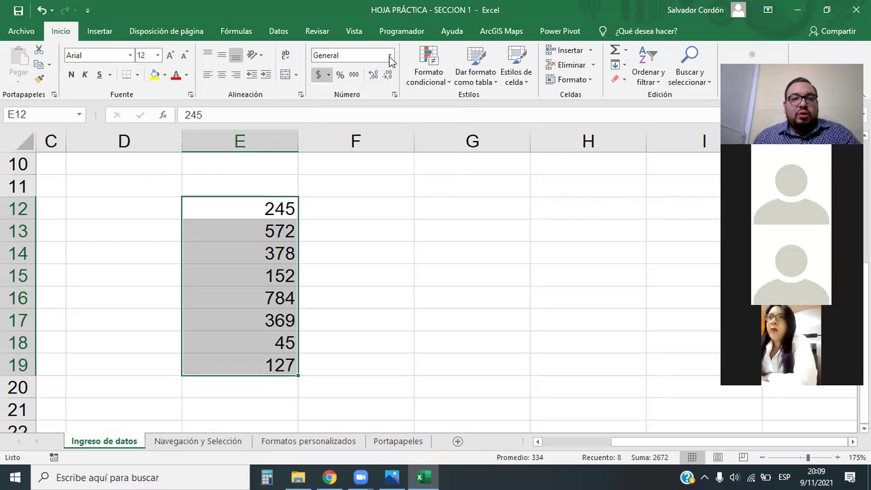
click(390, 58)
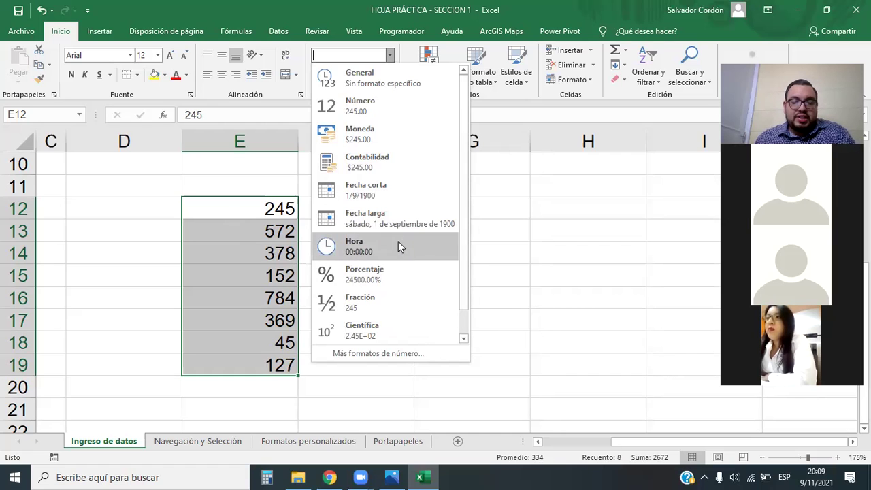
click(474, 314)
click(288, 210)
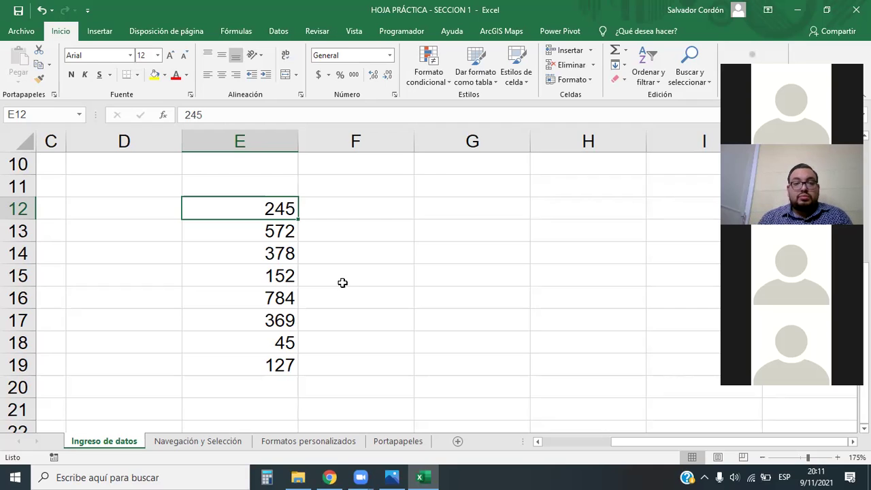
Append a long run of 4s to E12's 245, then narrow column E until it shows #####.
click(210, 117)
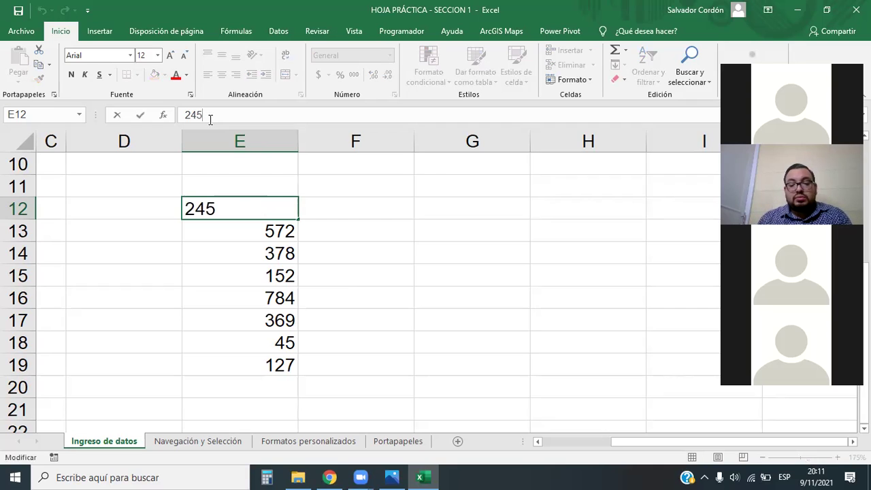
text(444444444444444444444444)
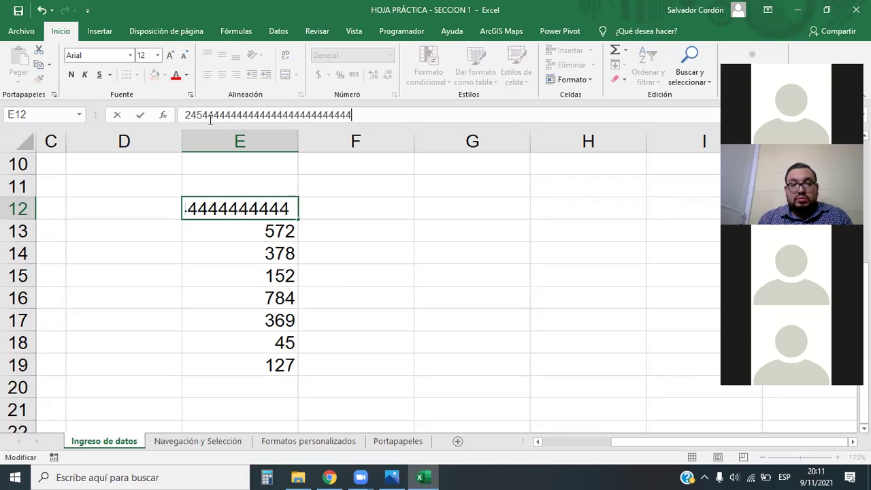
text(44444444444444444444444444444444444444444444444444444444444)
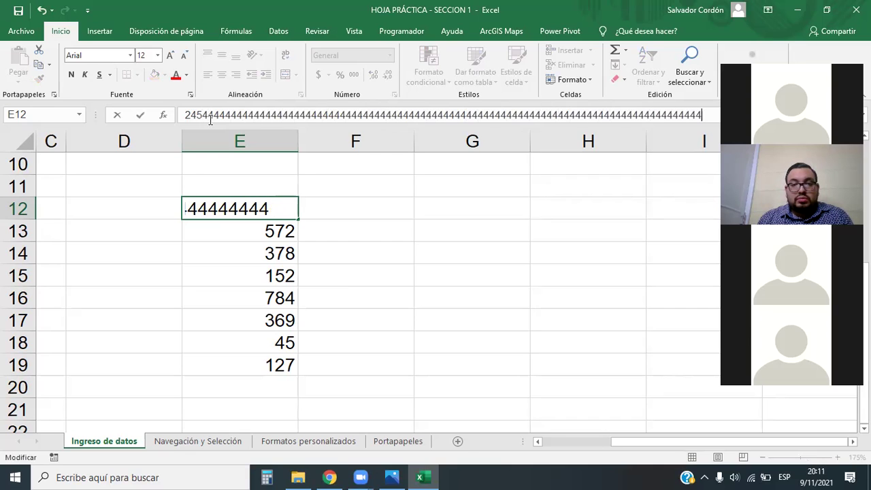
text(4444444444444444444444444444444444444444444444444444444444)
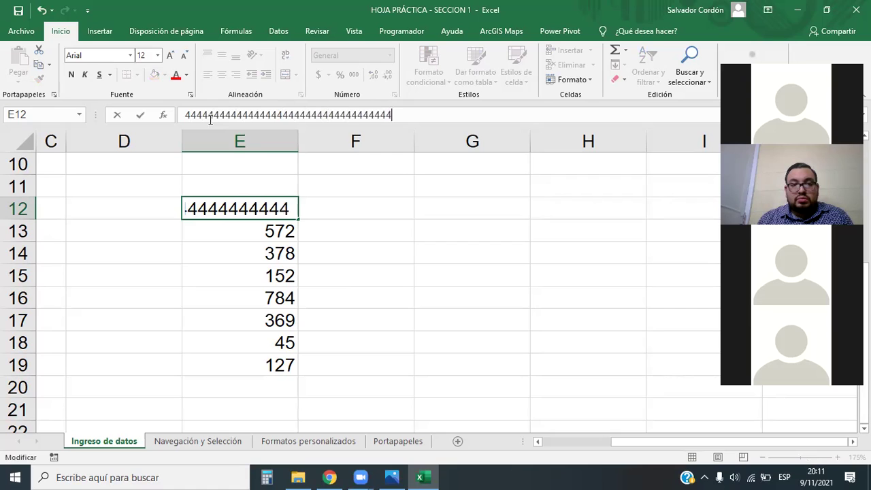
text(44444444444444444444444444444444444444)
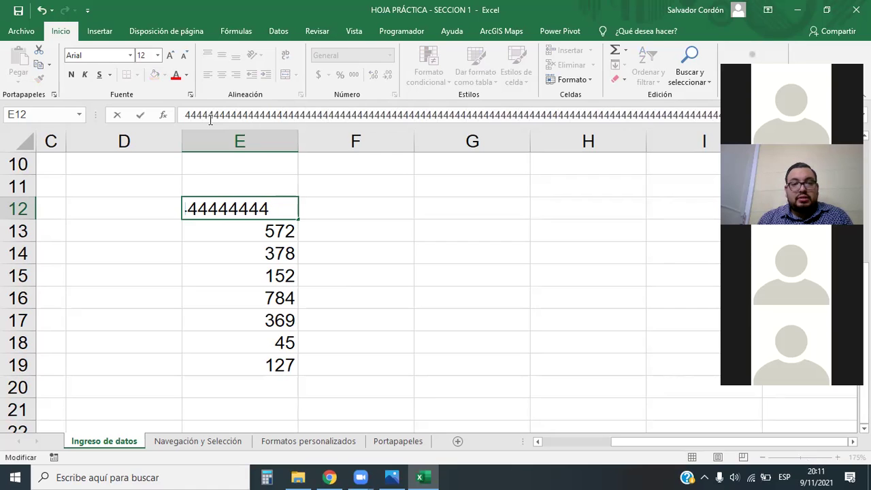
key(Return)
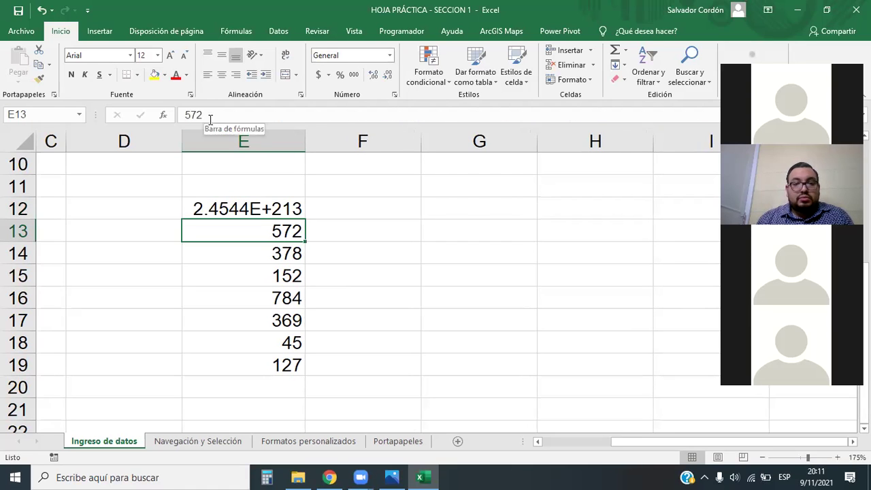
drag(304, 142, 242, 153)
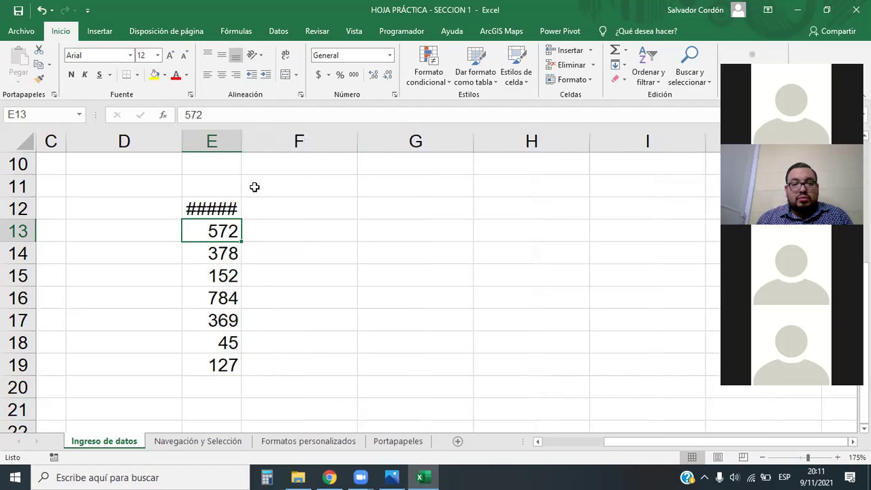
Narrow column E to 22 pixels so its values turn into ####.
click(222, 212)
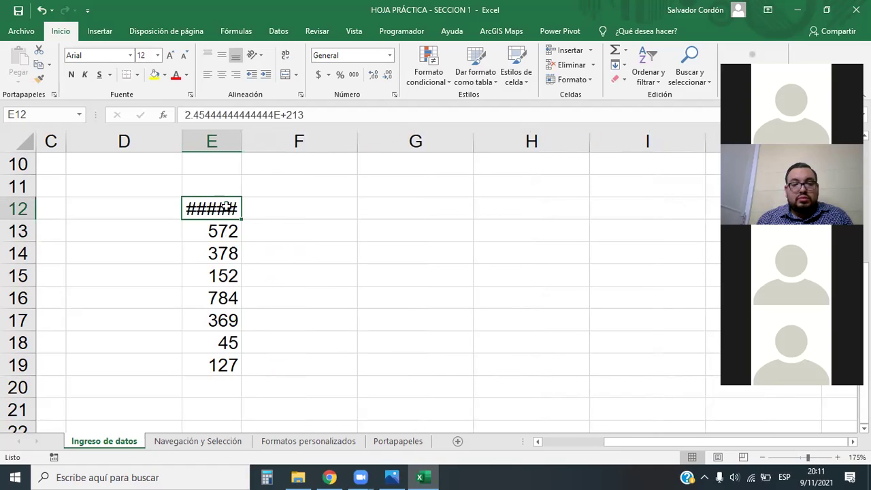
drag(241, 142, 232, 144)
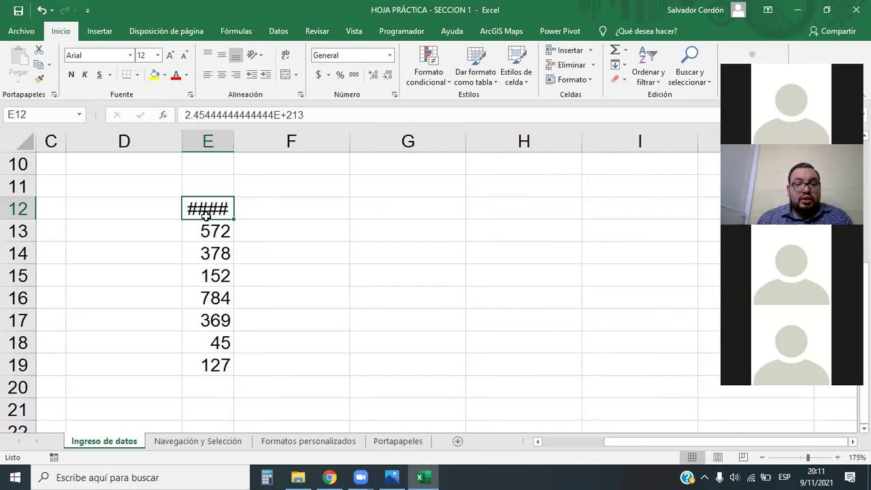
drag(234, 141, 213, 144)
drag(202, 143, 212, 141)
click(214, 141)
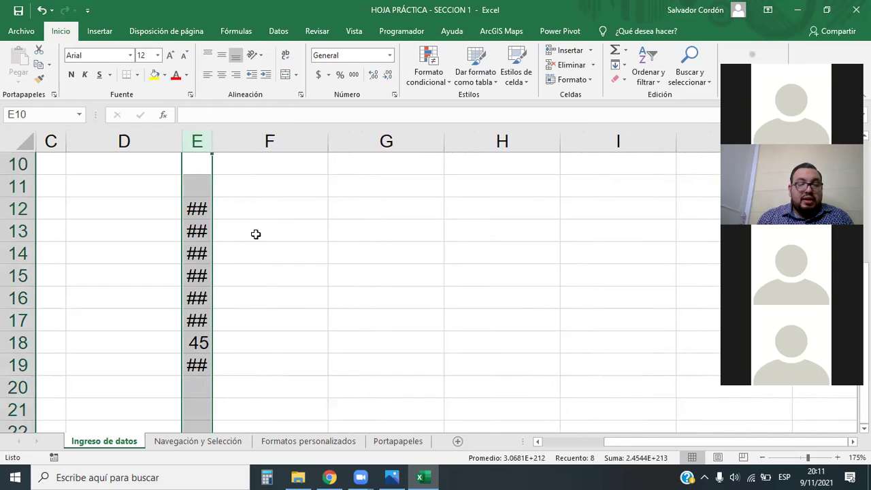
click(298, 327)
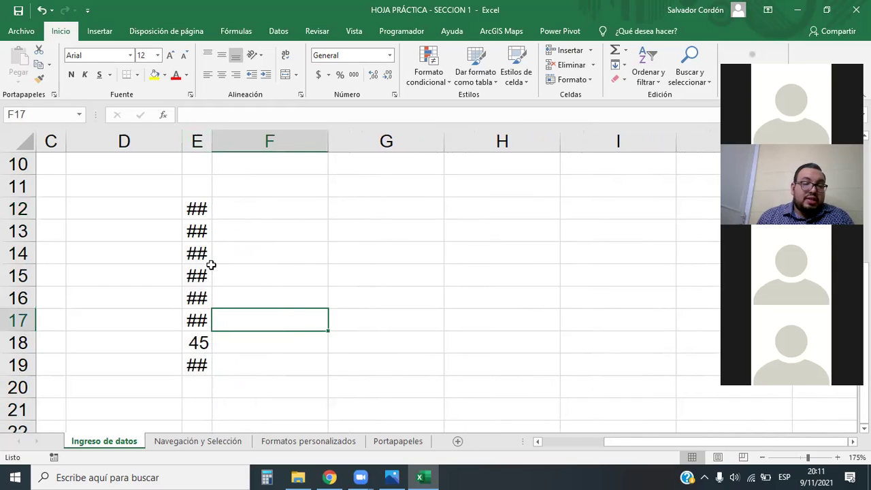
Check the hidden values in E12 and E14–E17, then widen column E so they display again.
click(198, 212)
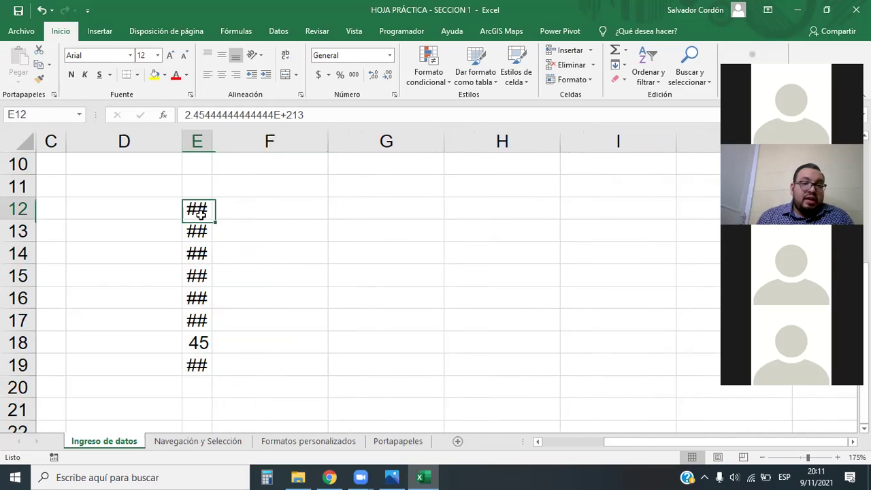
click(202, 252)
click(200, 276)
click(204, 299)
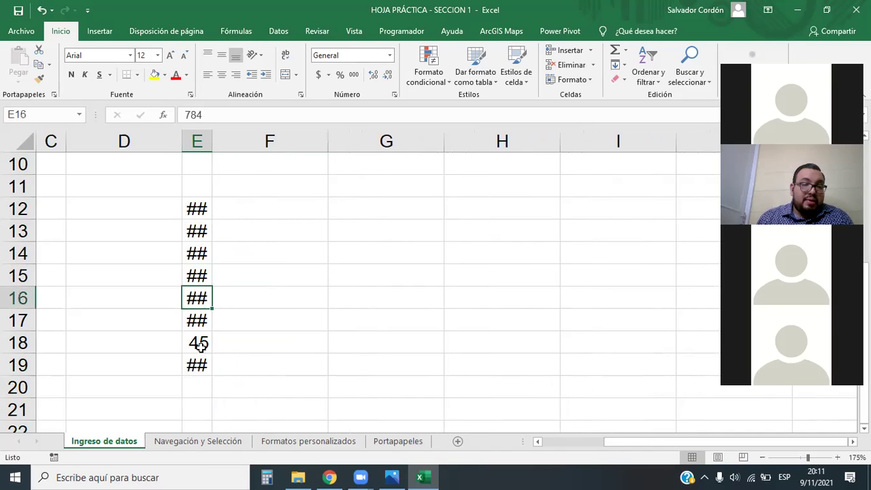
click(202, 320)
click(196, 203)
drag(212, 140, 348, 138)
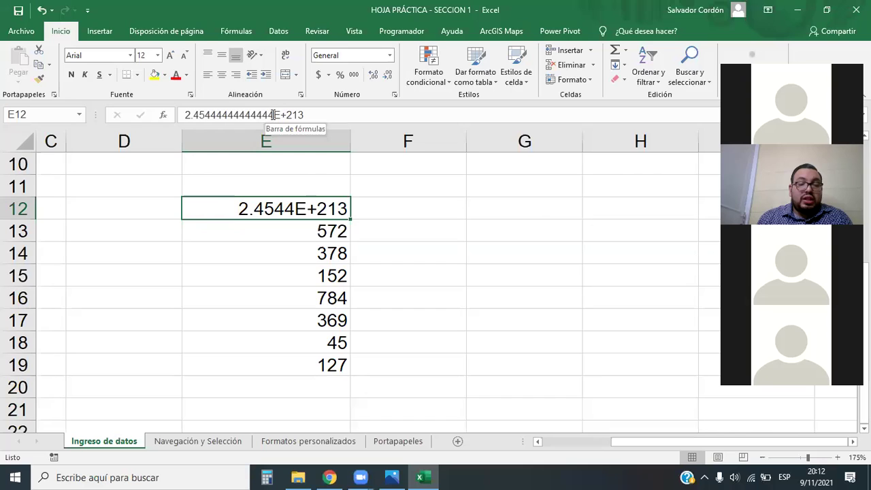
drag(276, 115, 311, 115)
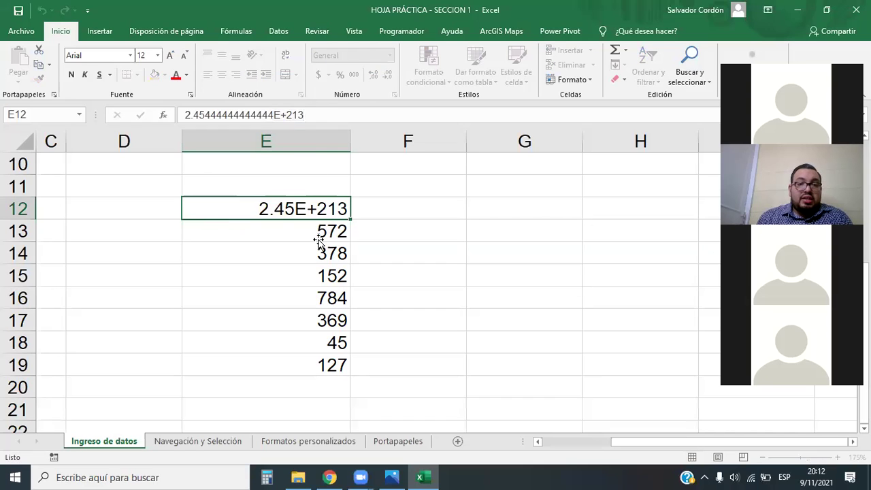
Inspect E12's value in the formula bar, leaving it in Científica format as 2.45E+213.
key(Return)
key(Down)
key(Down)
click(258, 216)
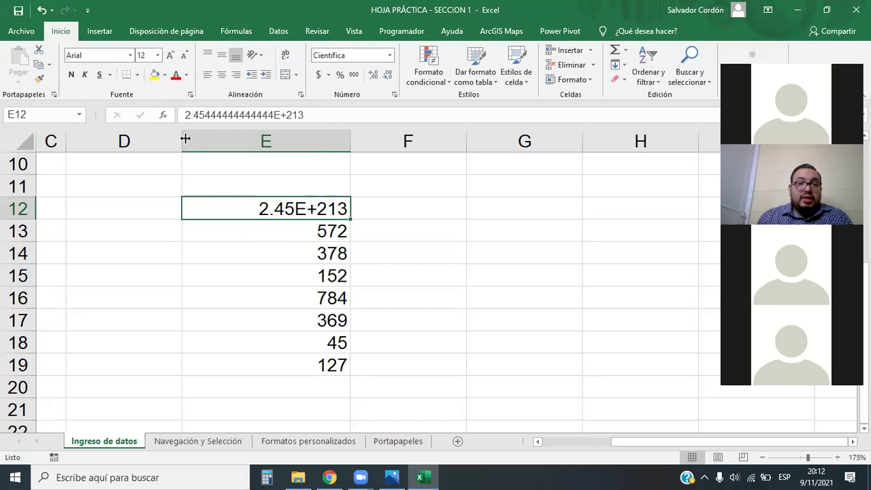
click(302, 114)
drag(302, 115, 274, 114)
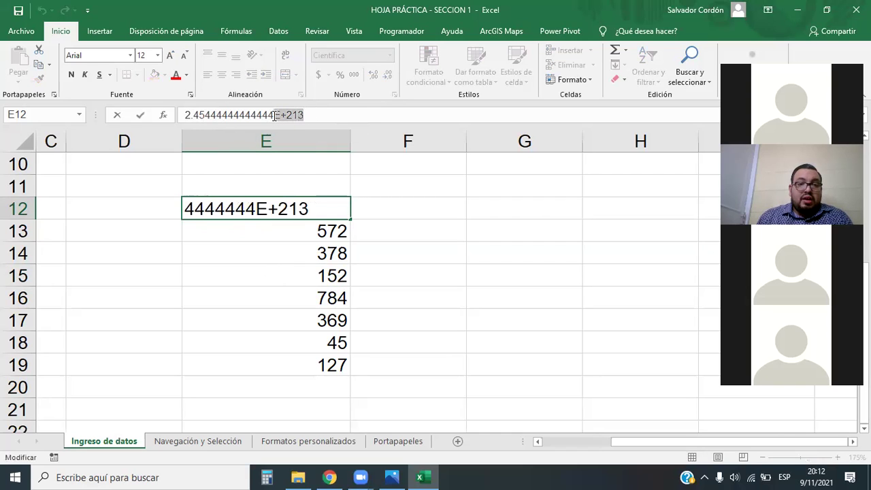
click(338, 278)
click(335, 210)
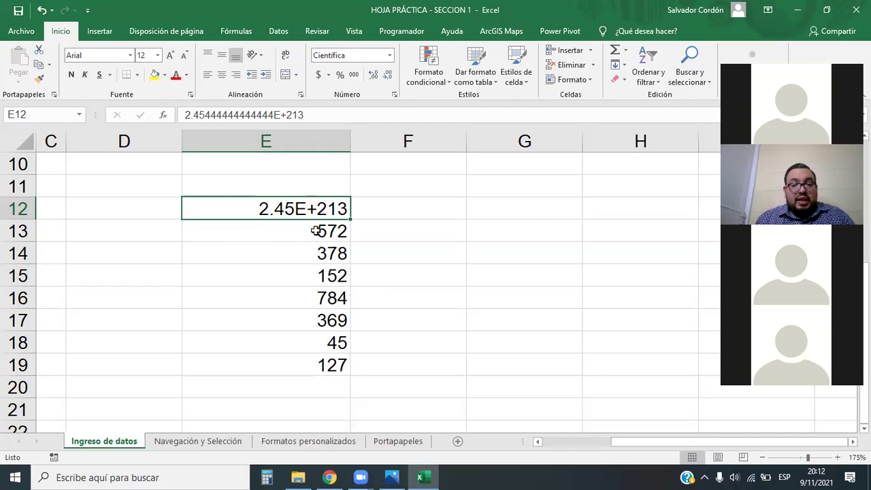
click(335, 57)
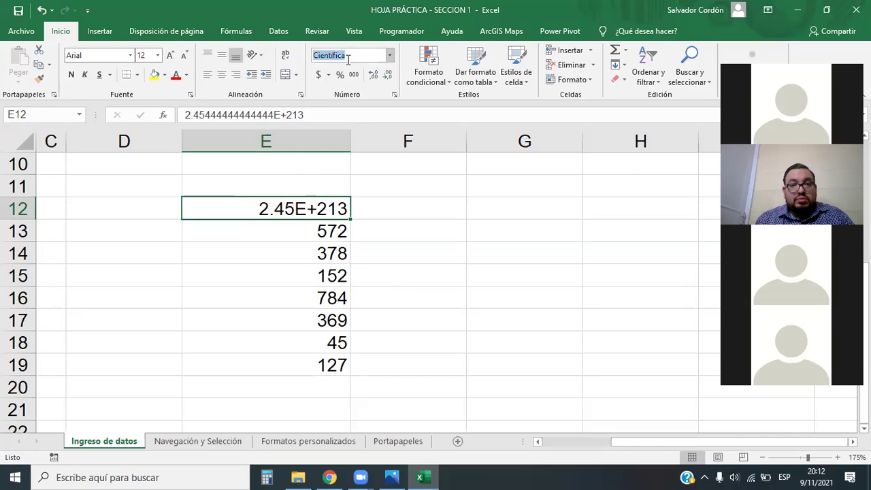
Apply the Número format to E12 and autofit column E to show the full number.
click(389, 55)
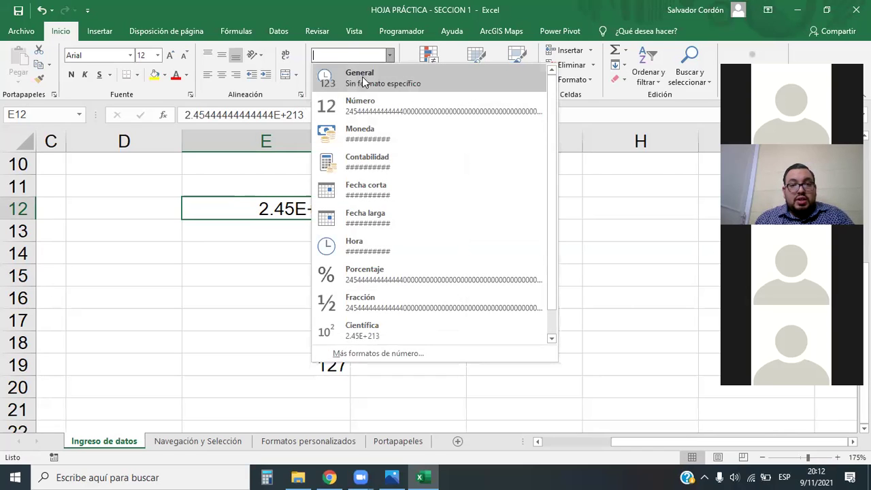
click(366, 108)
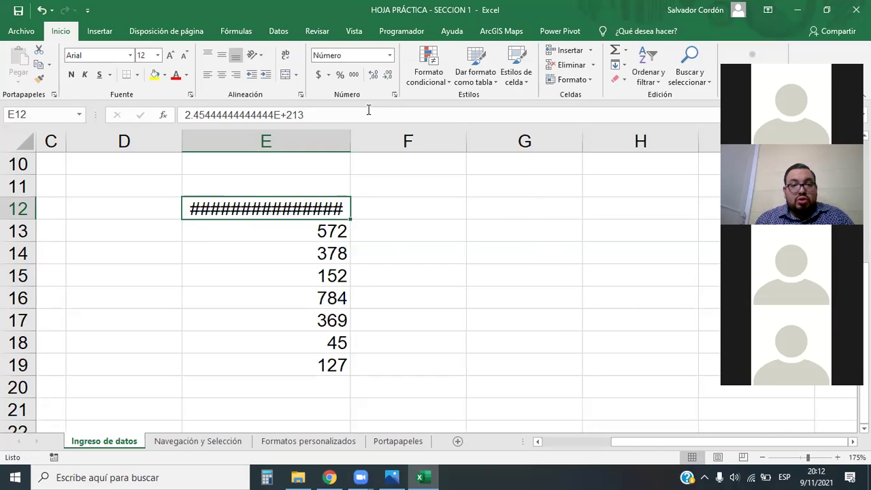
double_click(351, 141)
ctrl+scroll(547, 334, down, 3)
ctrl+scroll(475, 302, down, 6)
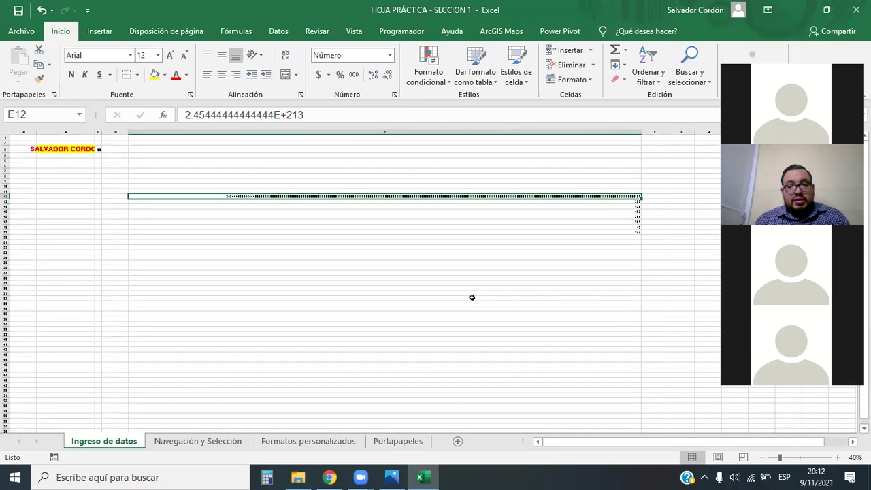
ctrl+scroll(472, 298, up, 1)
drag(670, 442, 616, 439)
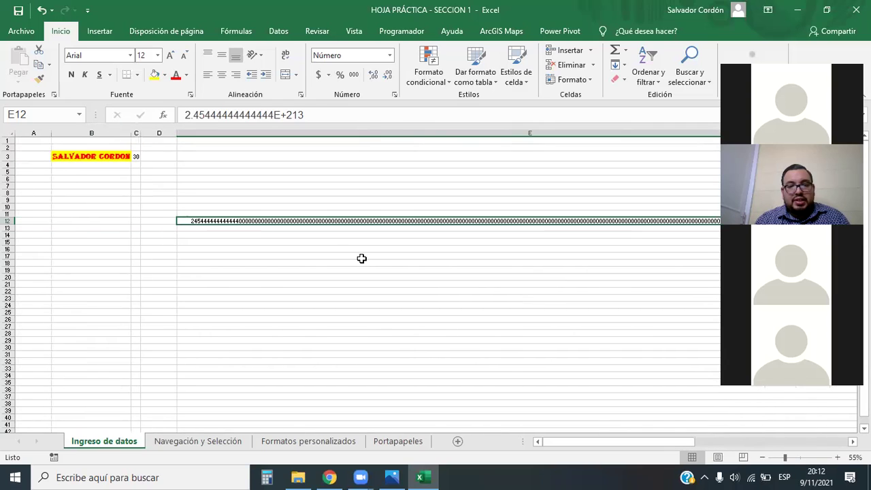
ctrl+scroll(276, 227, down, 1)
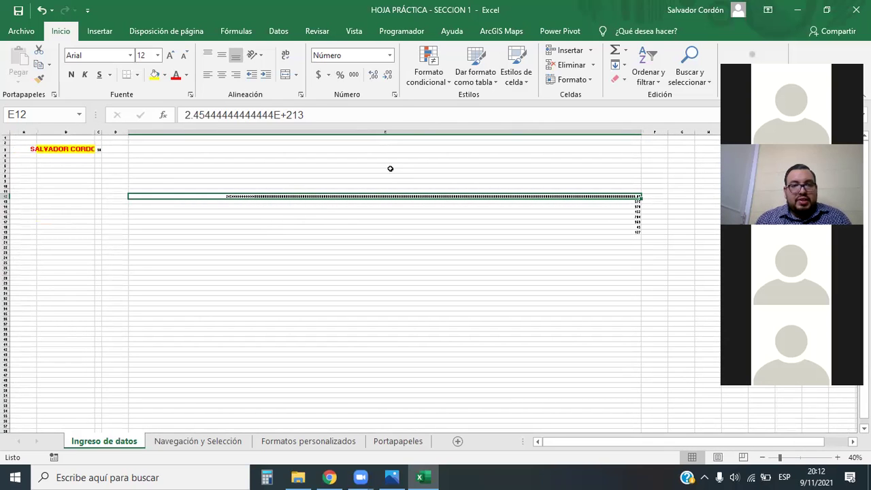
Increase E12's decimal places twice, then decrease them once.
click(375, 74)
click(375, 75)
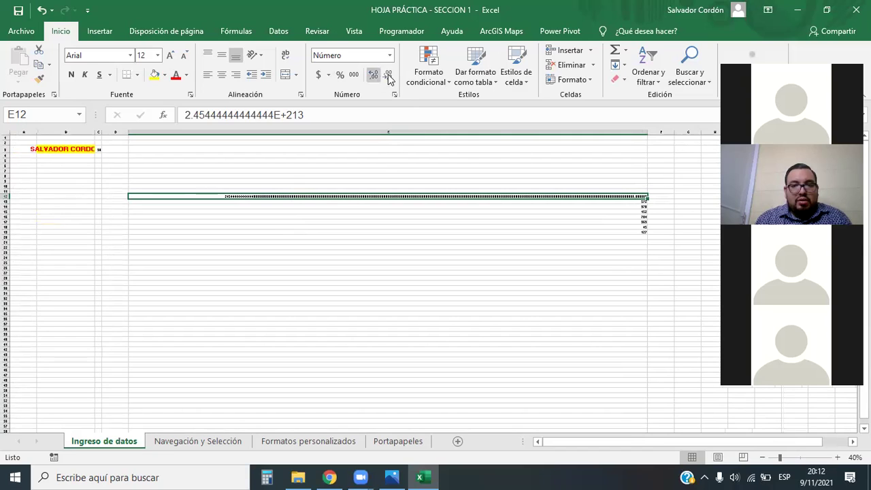
click(386, 76)
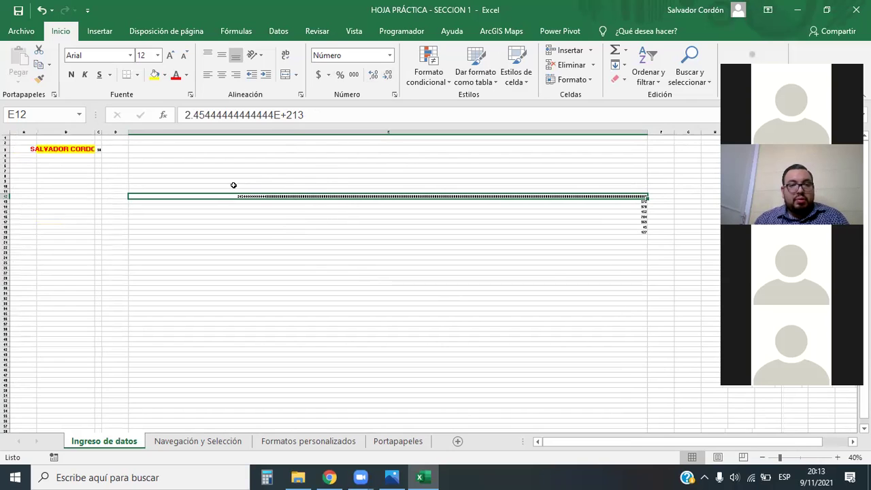
click(390, 55)
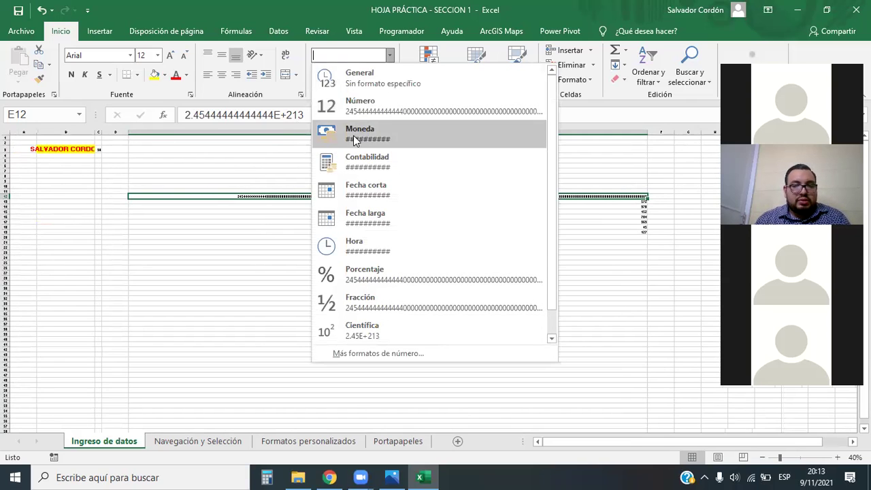
Format E12 as Moneda and delete its oversized value.
click(364, 135)
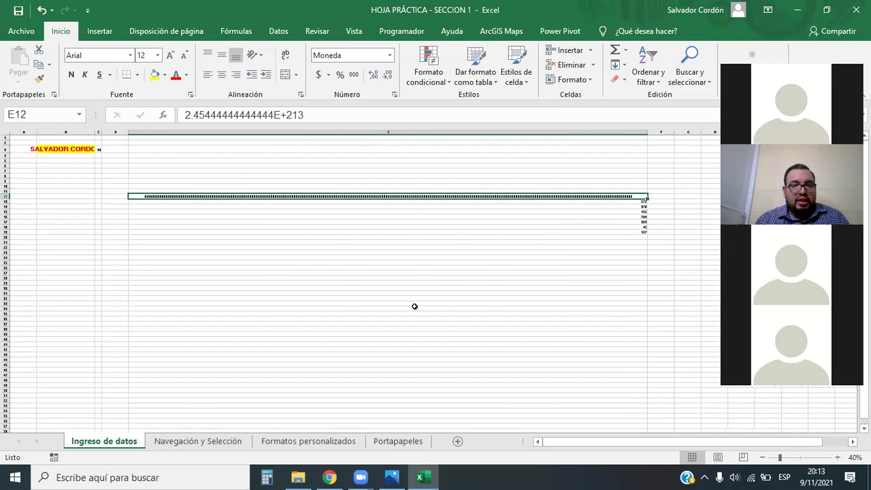
scroll(295, 203, up, 2)
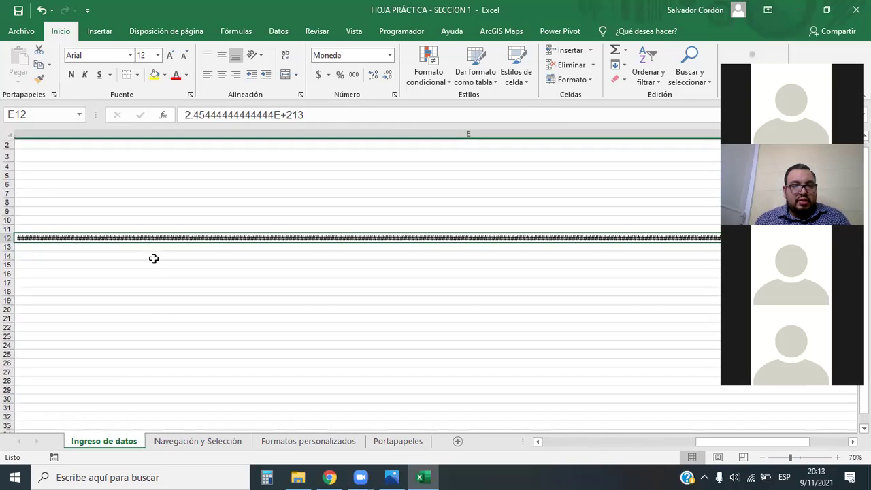
drag(702, 441, 535, 449)
scroll(318, 169, down, 2)
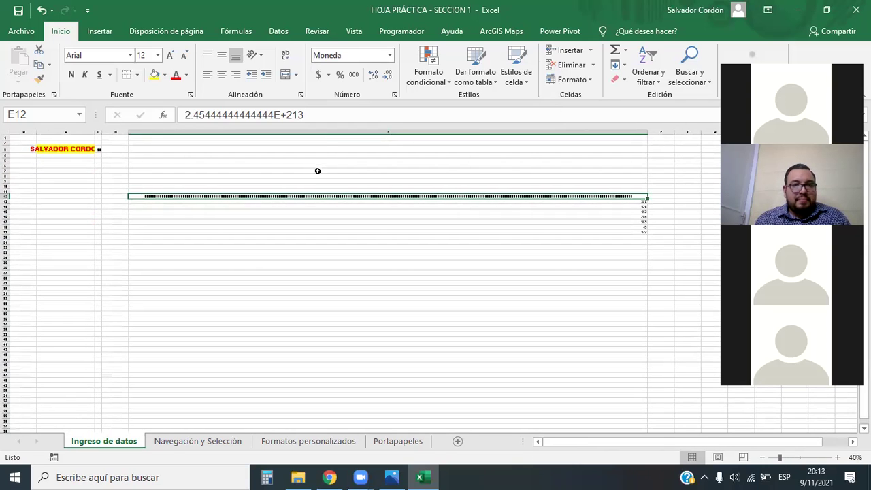
click(323, 114)
key(BackSpace)
key(BackSpace)
key(BackSpace)
key(BackSpace)
key(BackSpace)
key(BackSpace)
key(BackSpace)
key(BackSpace)
key(BackSpace)
key(BackSpace)
key(BackSpace)
key(BackSpace)
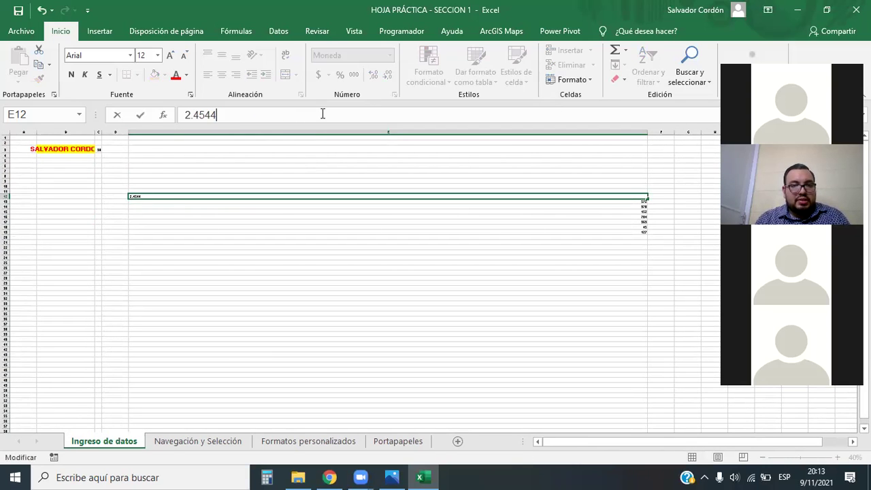
click(632, 276)
Narrow column E back to fit the values 572–127 and reselect E12.
drag(646, 132, 190, 174)
ctrl+scroll(163, 199, up, 6)
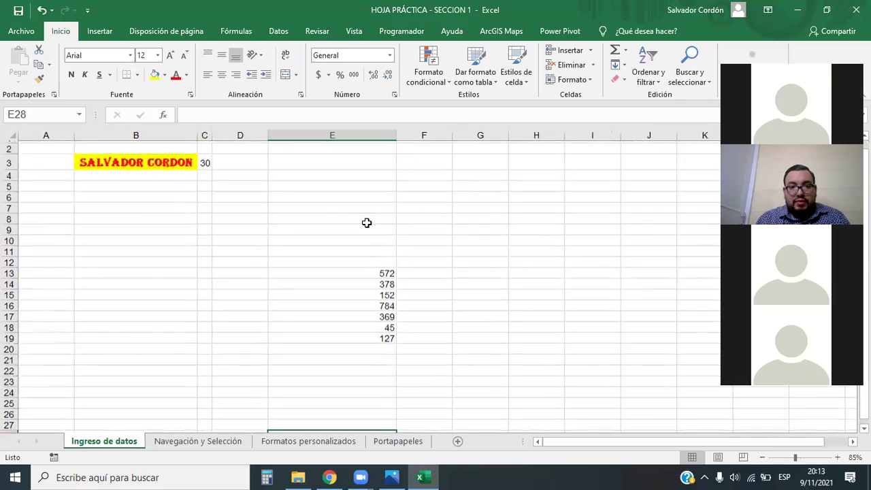
scroll(488, 262, down, 1)
drag(729, 444, 850, 436)
scroll(436, 236, down, 2)
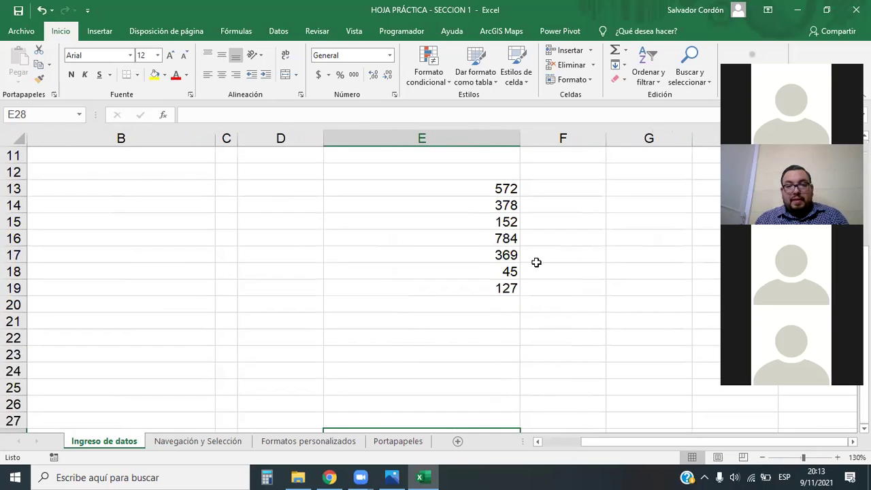
click(648, 398)
key(Right)
key(Right)
key(Right)
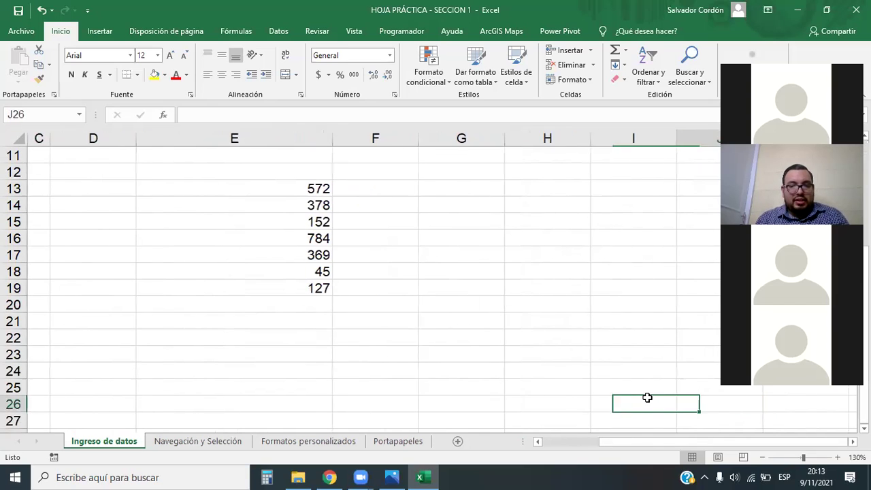
key(Right)
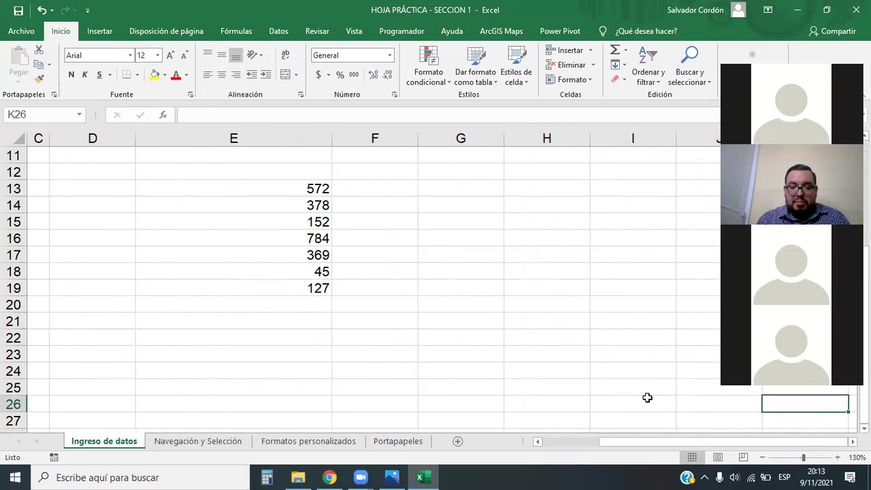
key(Right)
drag(211, 238, 211, 223)
click(211, 157)
click(210, 173)
drag(662, 439, 599, 439)
drag(332, 139, 173, 153)
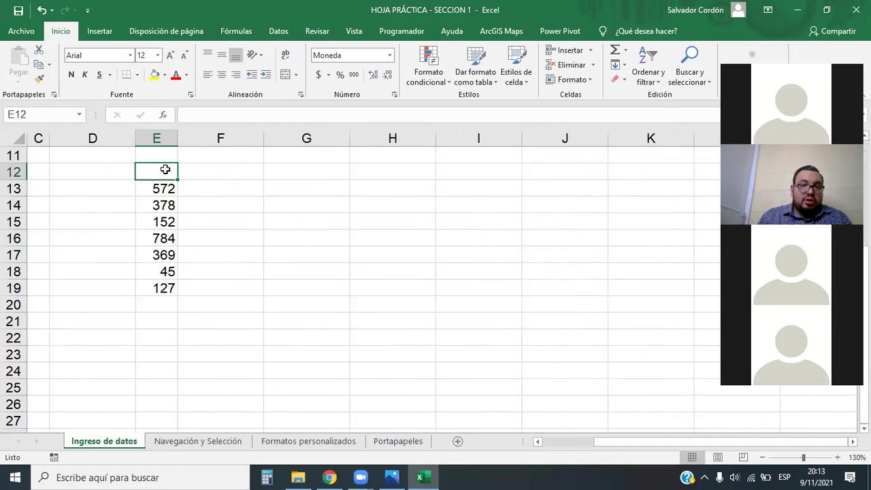
text(4524521)
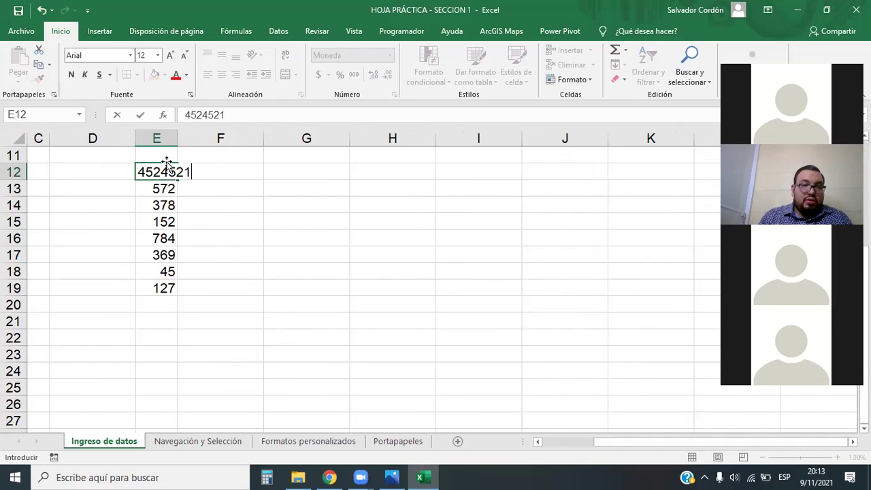
text(5465245)
key(Return)
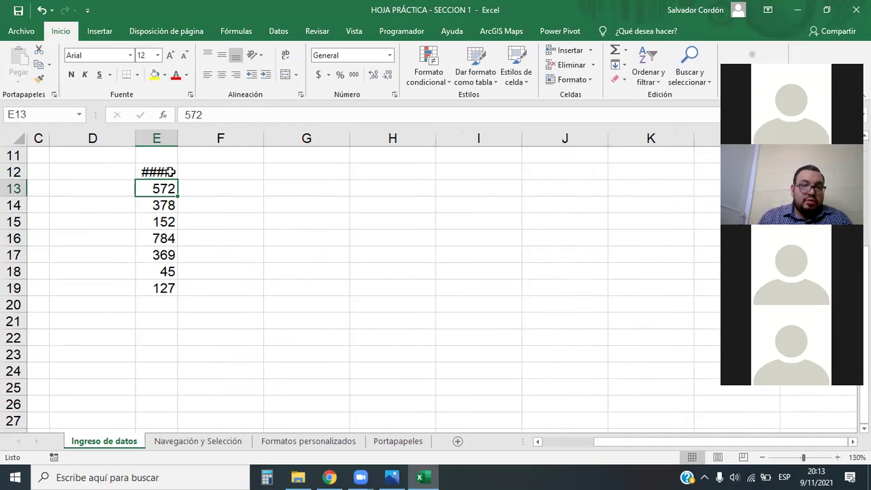
click(170, 172)
click(201, 116)
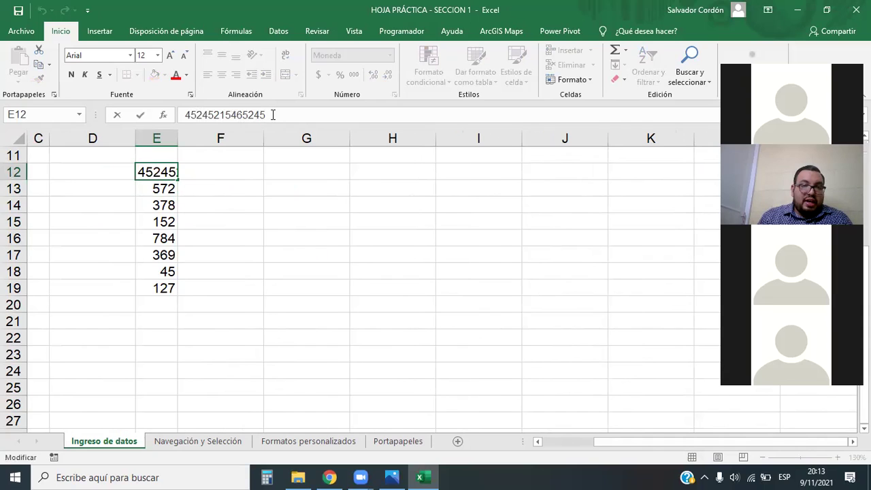
drag(272, 114, 182, 115)
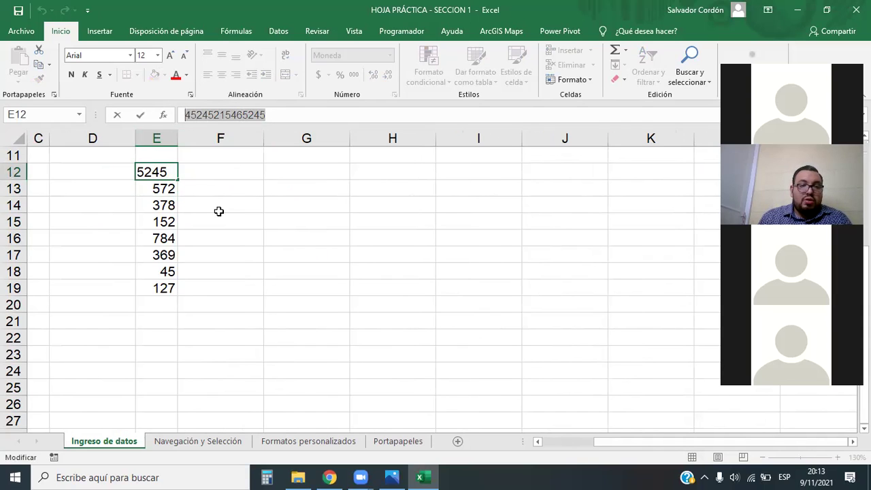
click(219, 211)
click(151, 174)
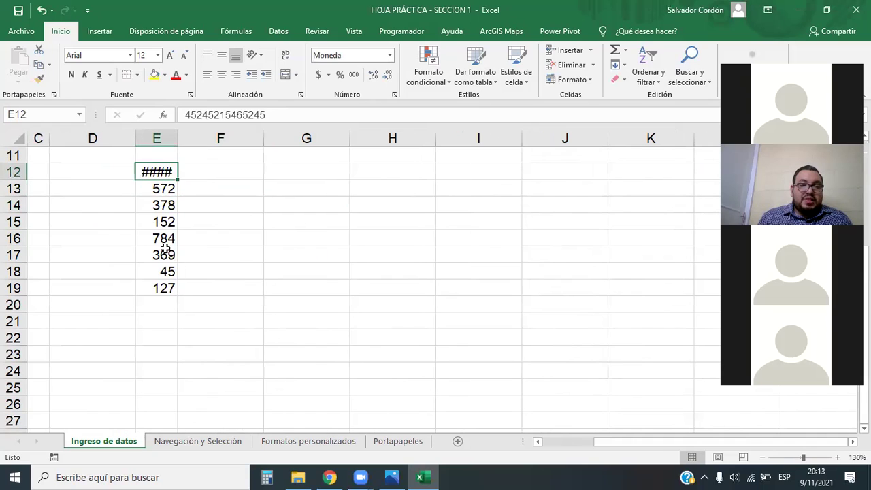
Finish editing E12 and autofit column E to fit its currency value.
drag(276, 114, 129, 120)
click(259, 306)
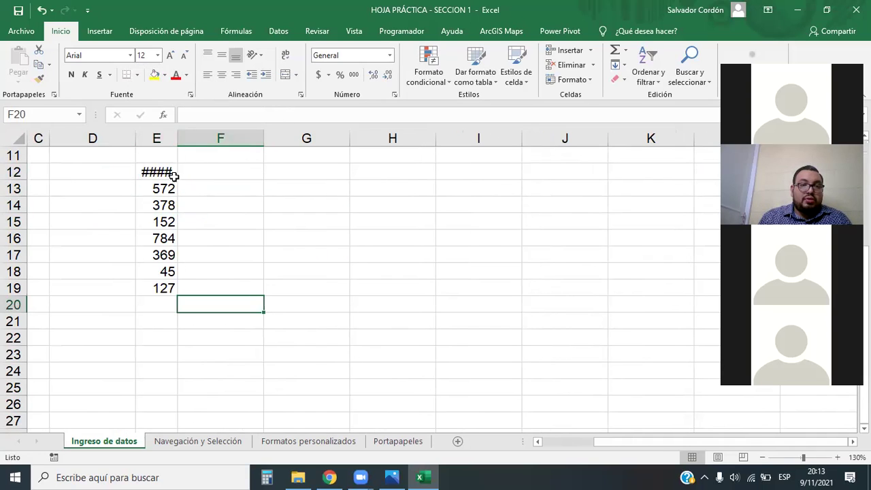
click(155, 168)
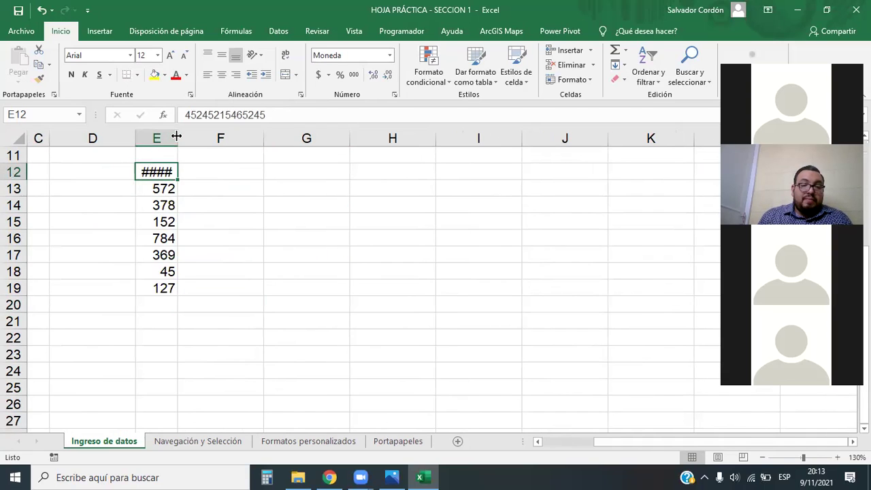
drag(176, 136, 329, 139)
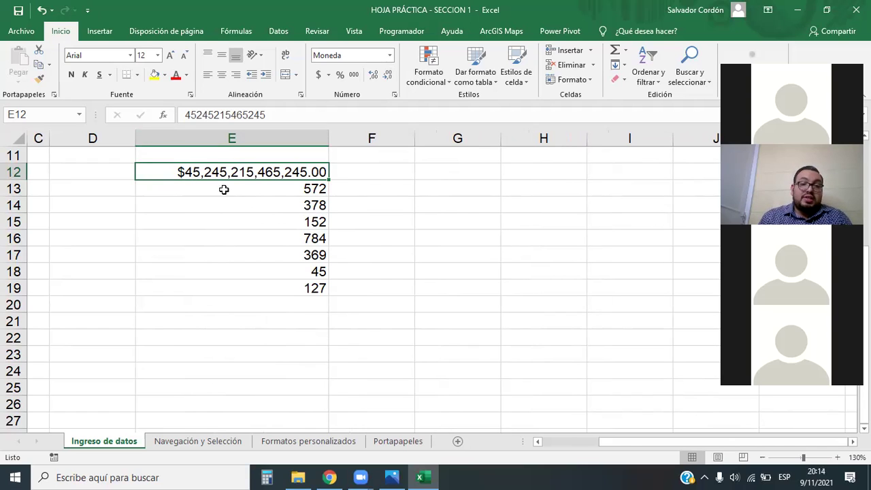
drag(327, 143, 223, 136)
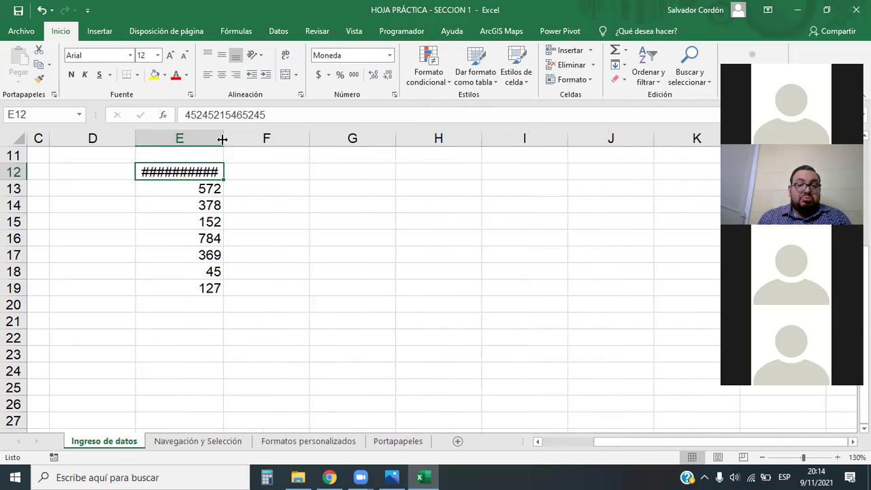
double_click(222, 138)
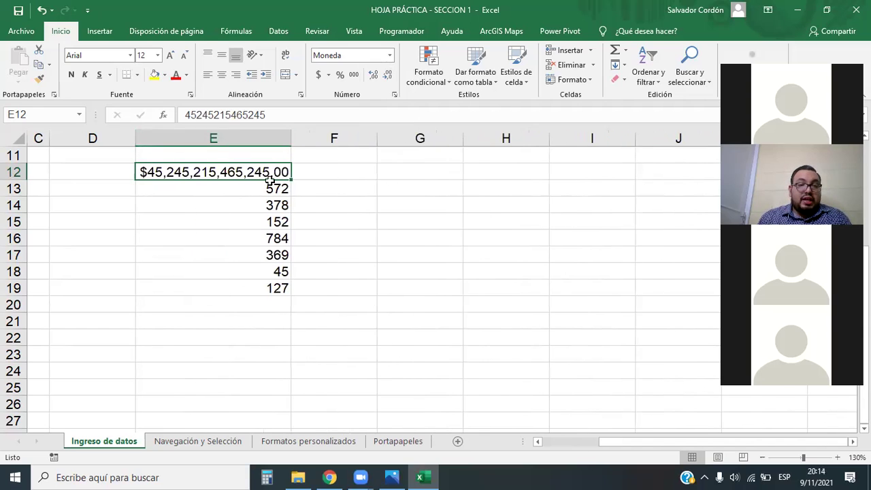
Remove all decimal places so E12 shows $45,245,215,465,245.
click(373, 76)
click(387, 75)
click(388, 75)
click(373, 75)
click(387, 75)
click(373, 75)
click(387, 75)
click(388, 75)
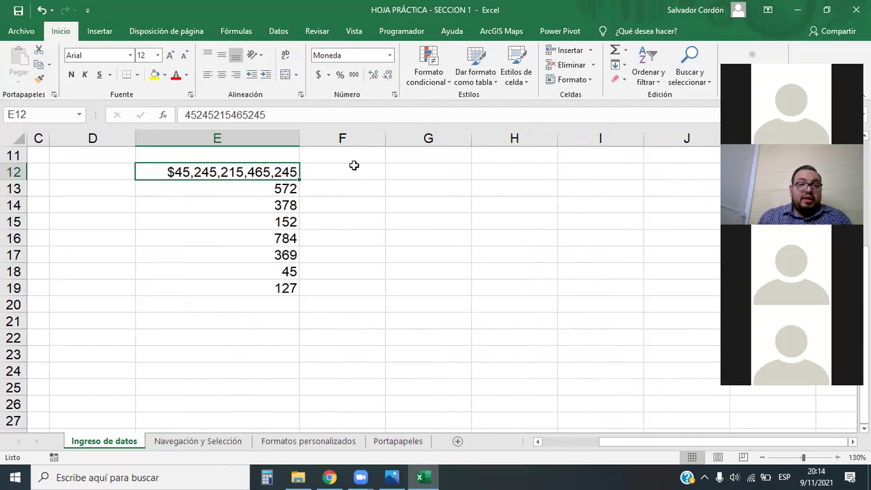
click(390, 55)
click(391, 57)
Change E12's number format to General, then to Número.
click(391, 56)
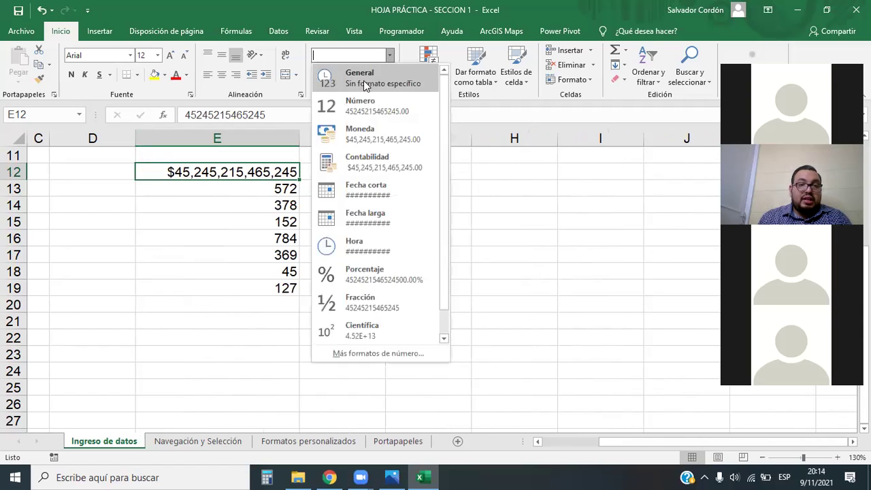
click(362, 80)
click(319, 218)
click(293, 172)
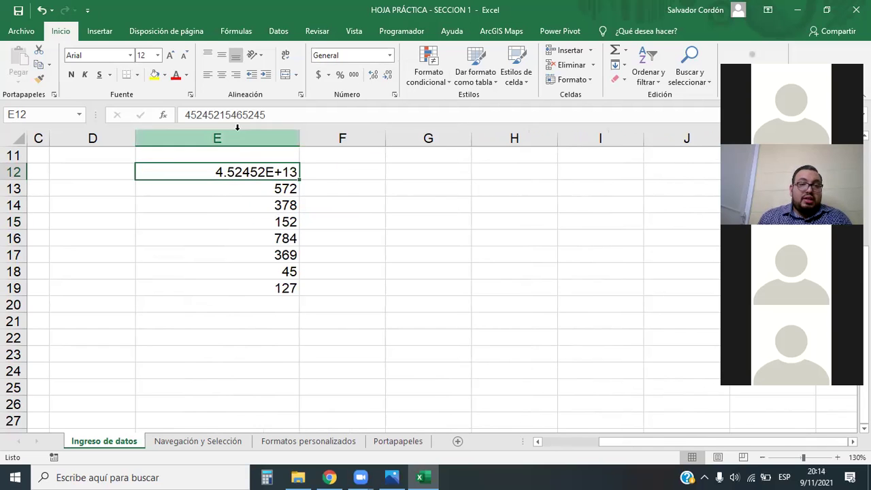
click(390, 55)
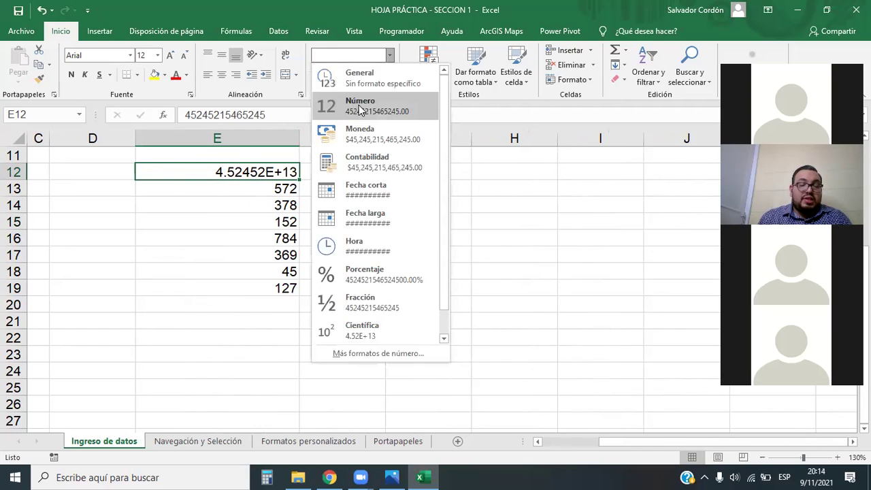
click(361, 110)
click(373, 75)
click(372, 75)
click(372, 74)
click(387, 75)
click(387, 74)
click(386, 75)
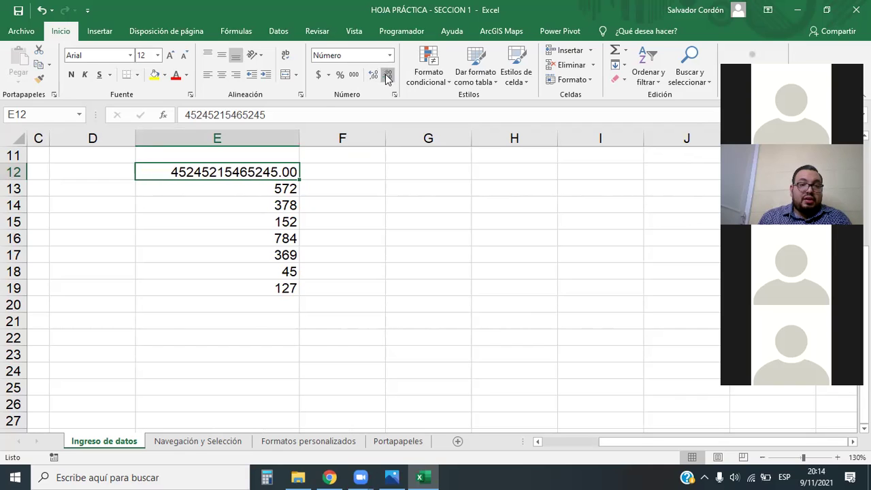
click(387, 75)
click(387, 75)
click(351, 267)
click(269, 172)
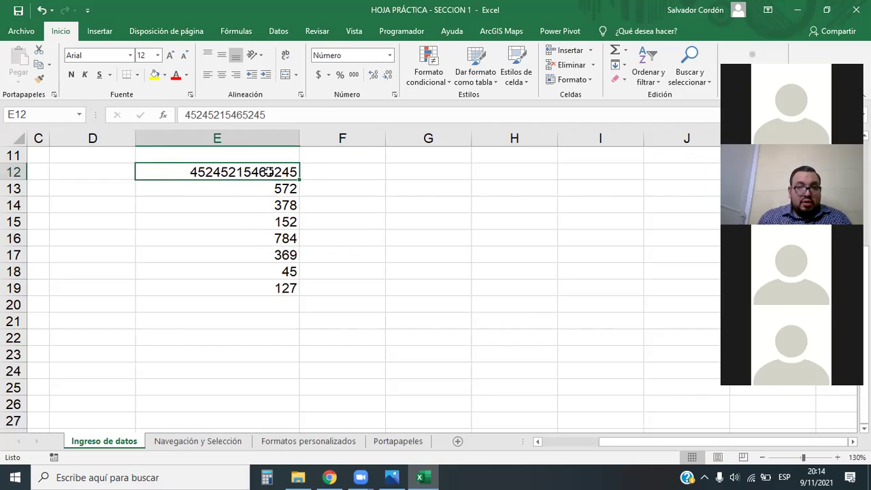
double_click(213, 172)
drag(213, 172, 368, 166)
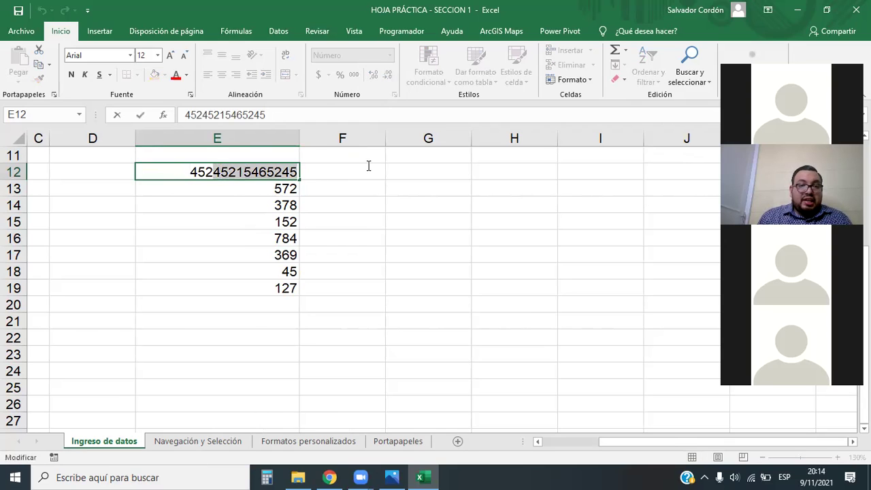
Correct E12 back to 452 and refit columns E and F.
key(BackSpace)
click(348, 206)
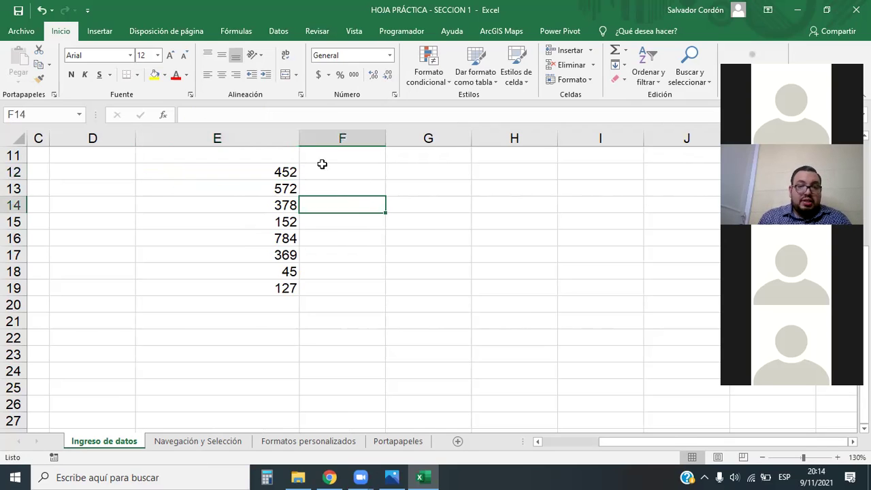
double_click(300, 138)
drag(159, 139, 185, 140)
click(342, 229)
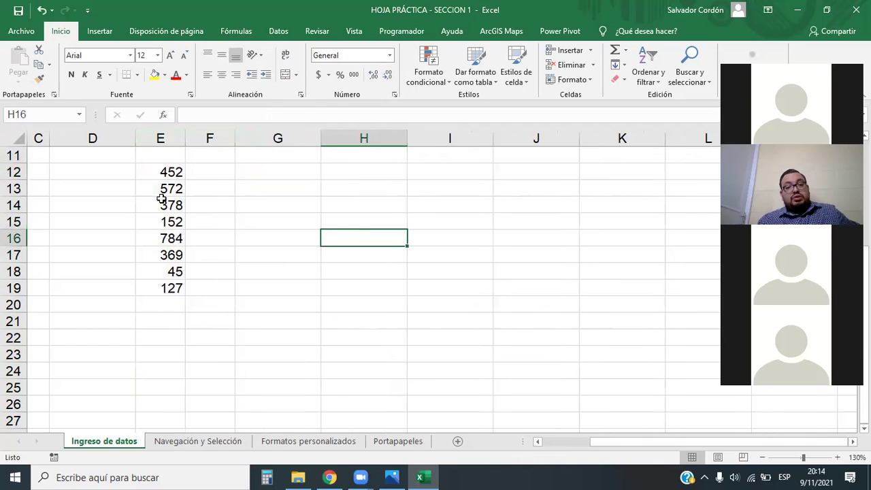
Select E12:E19 and confirm the status bar total of 2879.
scroll(197, 219, up, 3)
scroll(459, 272, down, 4)
scroll(467, 230, up, 2)
drag(644, 445, 645, 447)
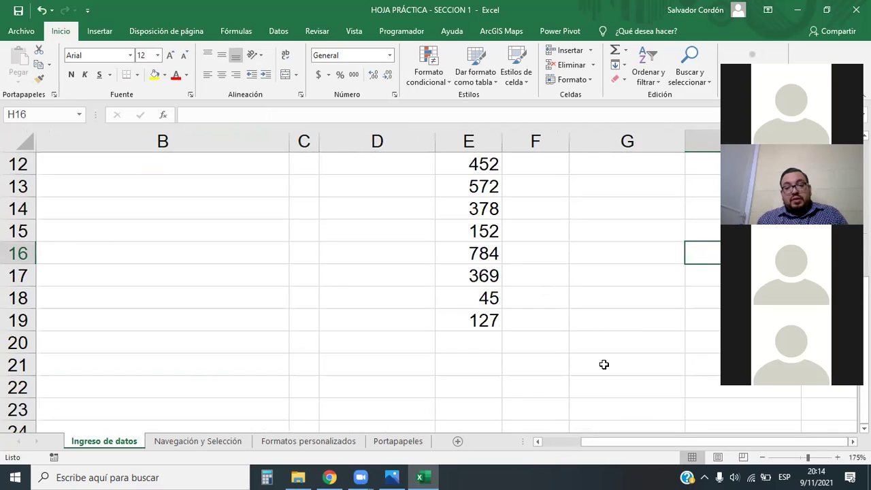
scroll(591, 343, up, 1)
scroll(591, 342, right, 1)
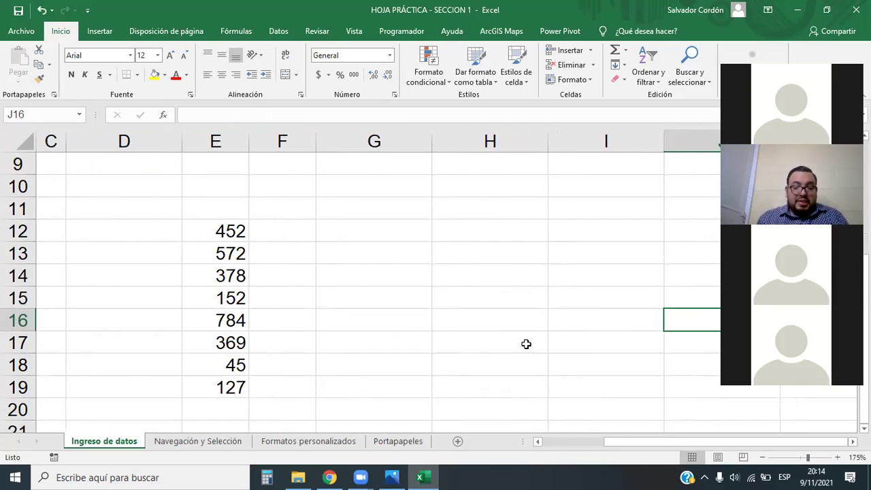
scroll(402, 320, down, 3)
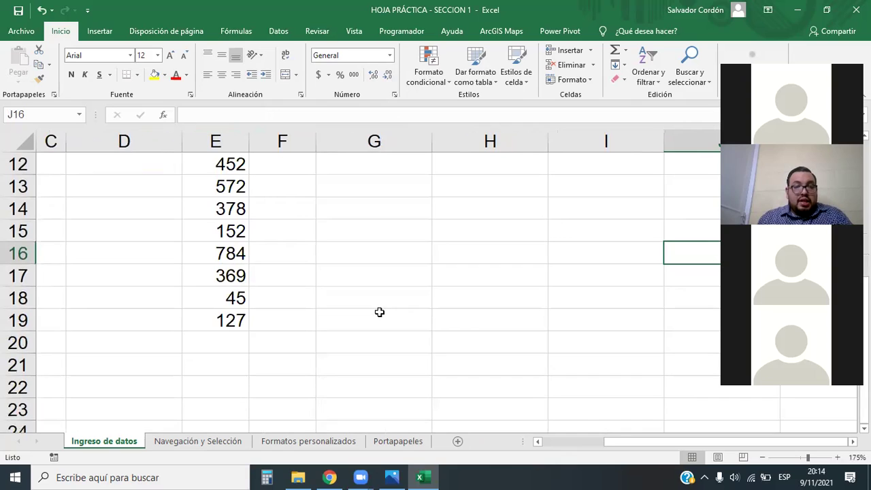
scroll(325, 285, up, 3)
drag(246, 222, 239, 387)
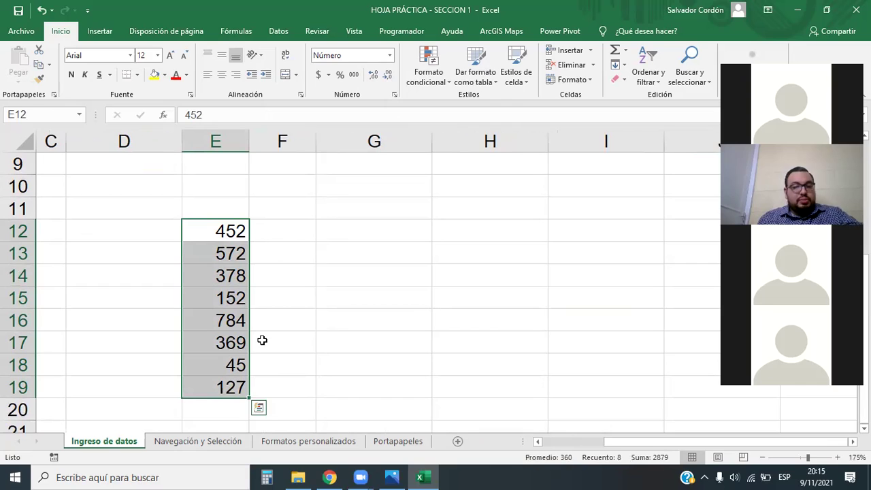
click(264, 250)
click(387, 232)
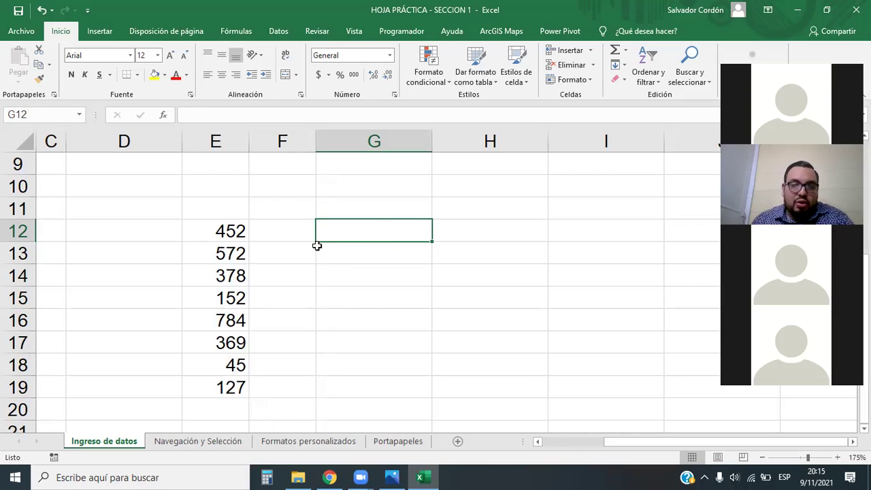
Check each distance value from E12 down to E19.
click(229, 239)
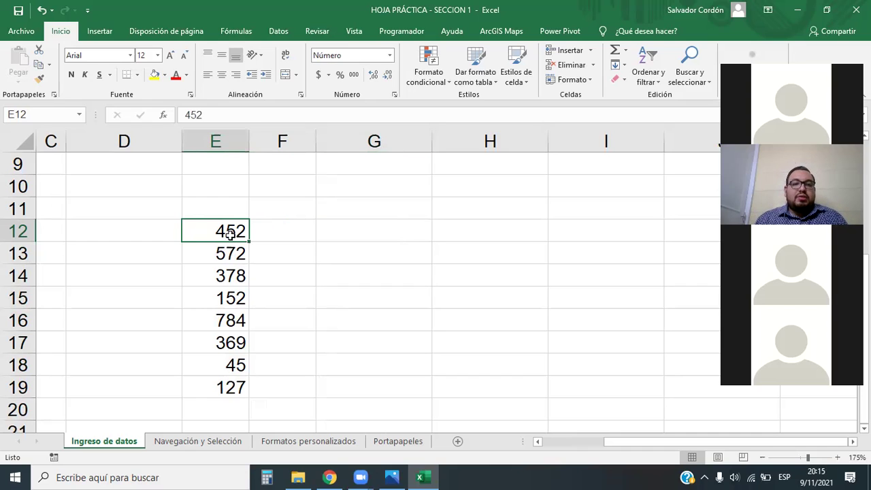
click(226, 253)
click(228, 276)
click(232, 298)
click(234, 320)
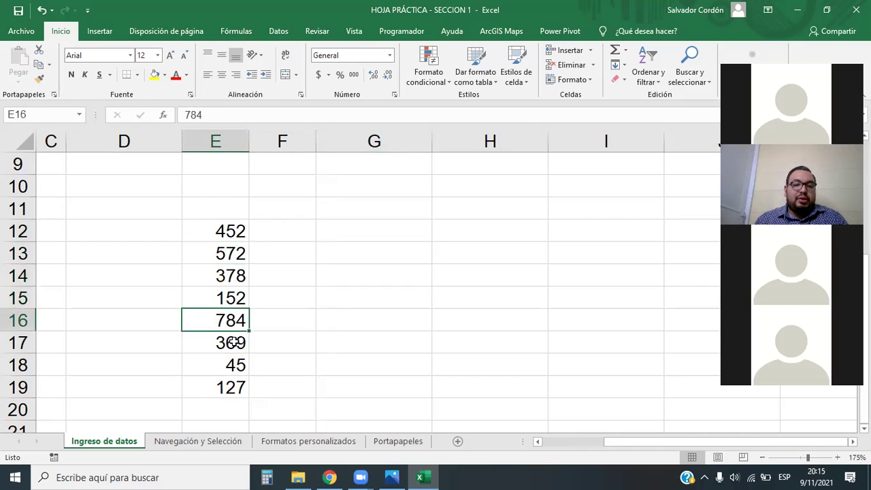
click(235, 343)
click(235, 362)
click(236, 387)
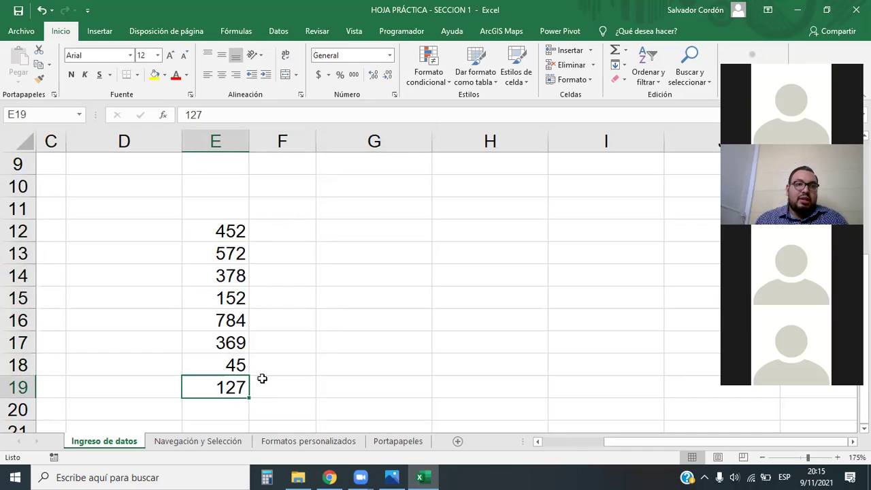
Append KM to E12 so it reads 452 KM.
double_click(240, 231)
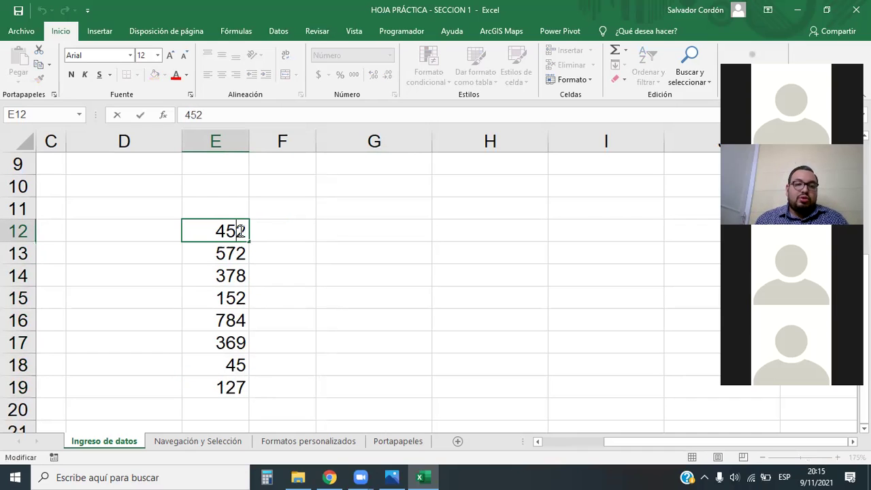
click(282, 276)
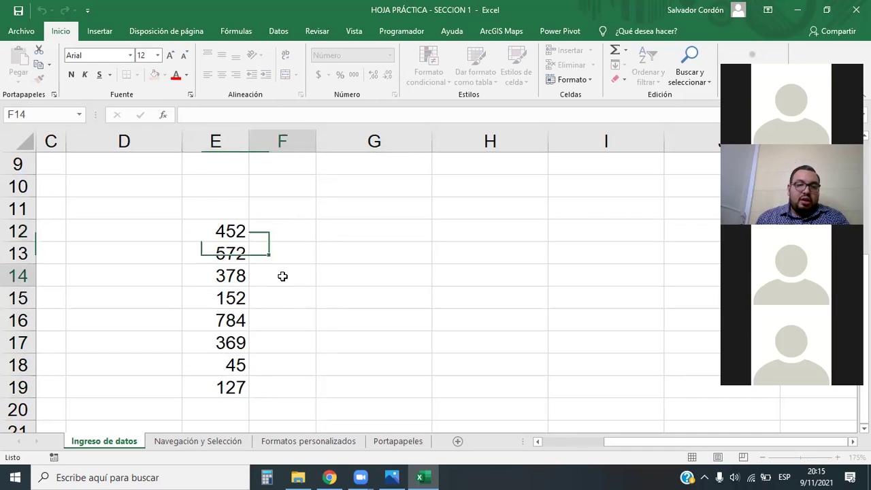
click(238, 230)
double_click(240, 234)
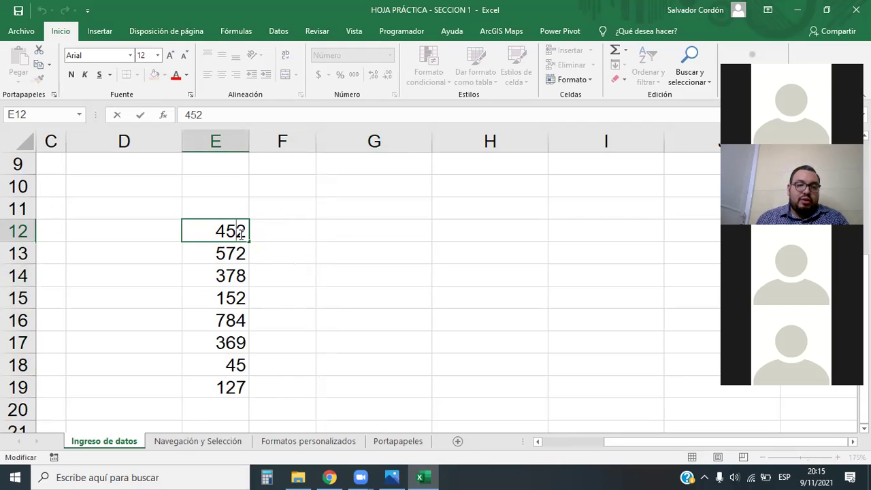
text(KM)
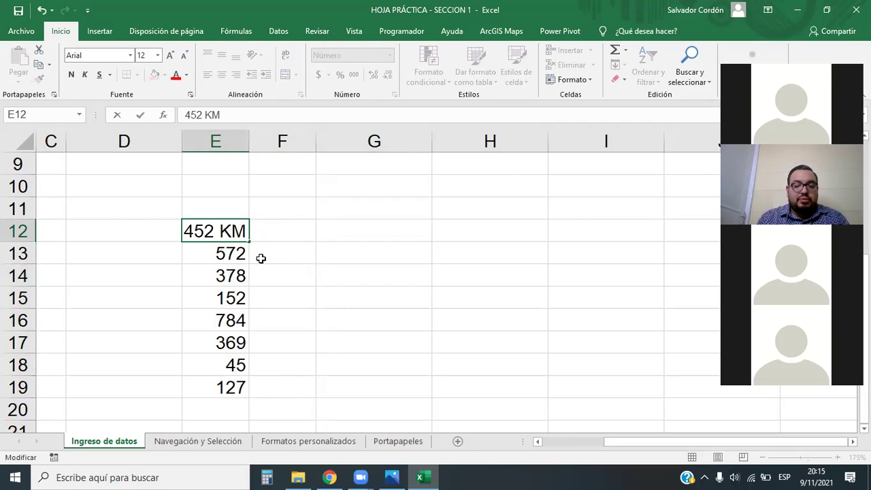
key(Return)
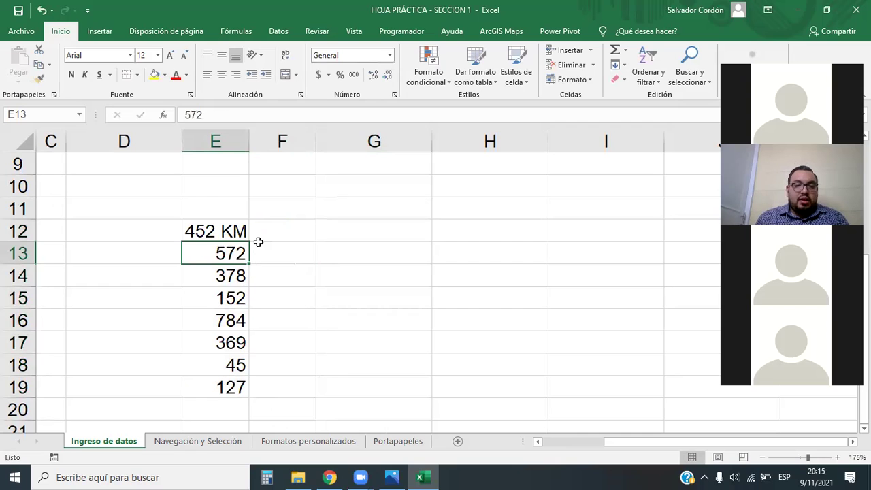
Widen column E and re-enter 452 KM in E12 as text.
drag(250, 141, 310, 149)
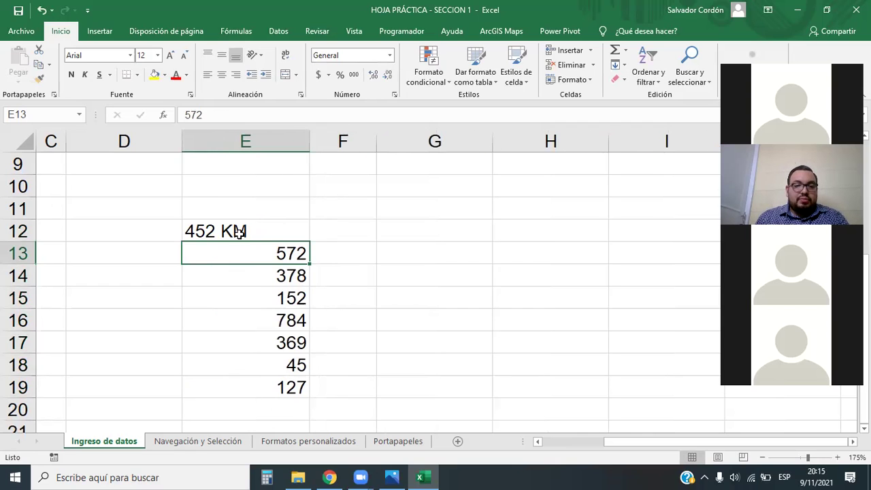
key(ctrl+z)
key(ctrl+z)
drag(249, 141, 328, 141)
click(372, 257)
click(314, 235)
key(F2)
text(KM)
key(Return)
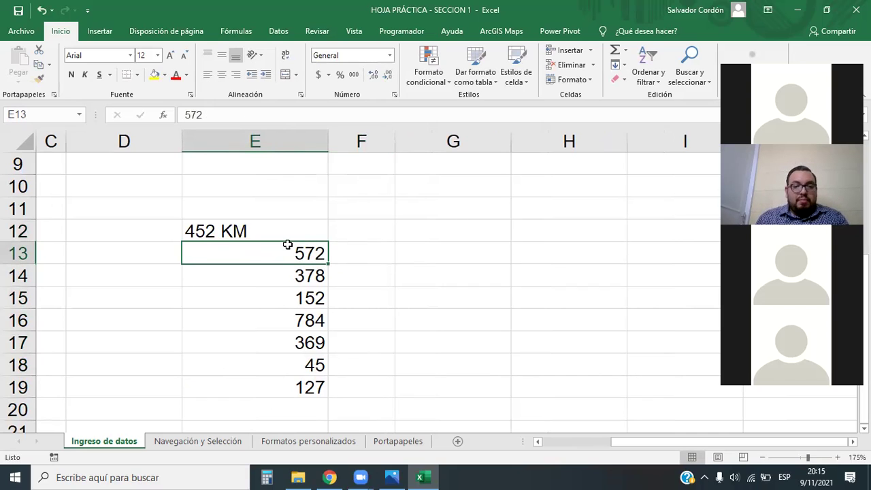
click(241, 229)
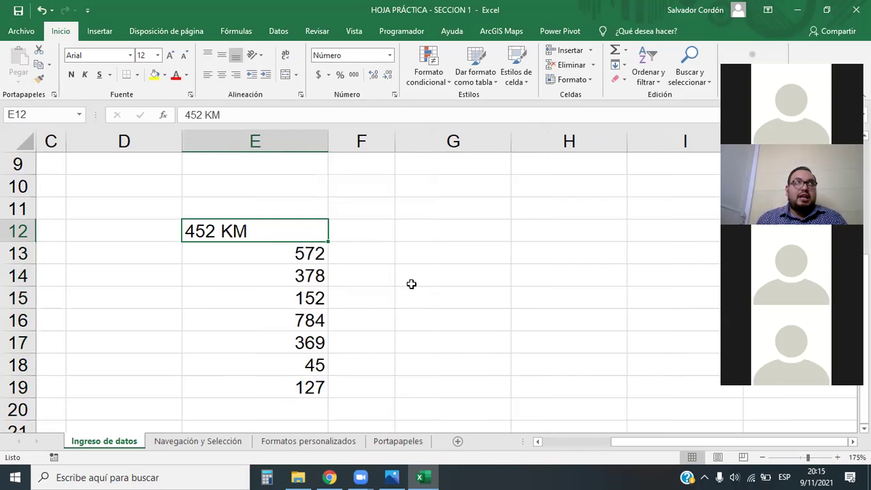
Add the KM suffix to E13 through E16: 572, 378, 152 and 784 KM.
double_click(310, 263)
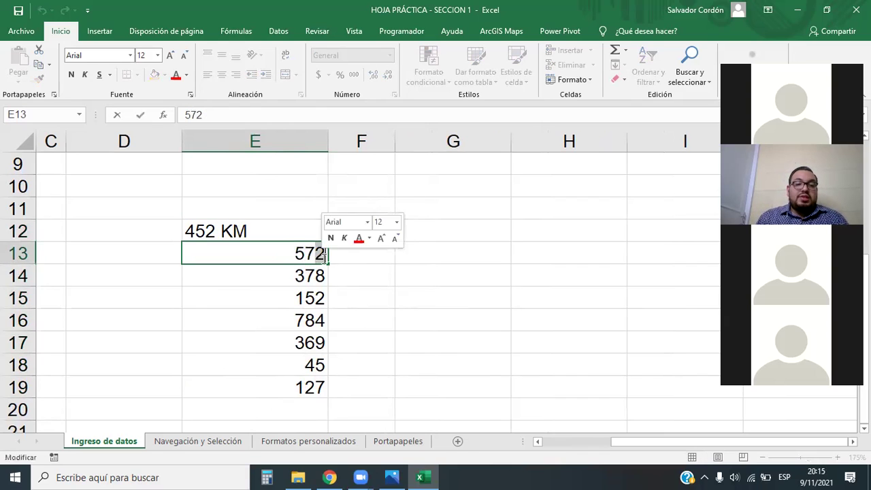
text(KM)
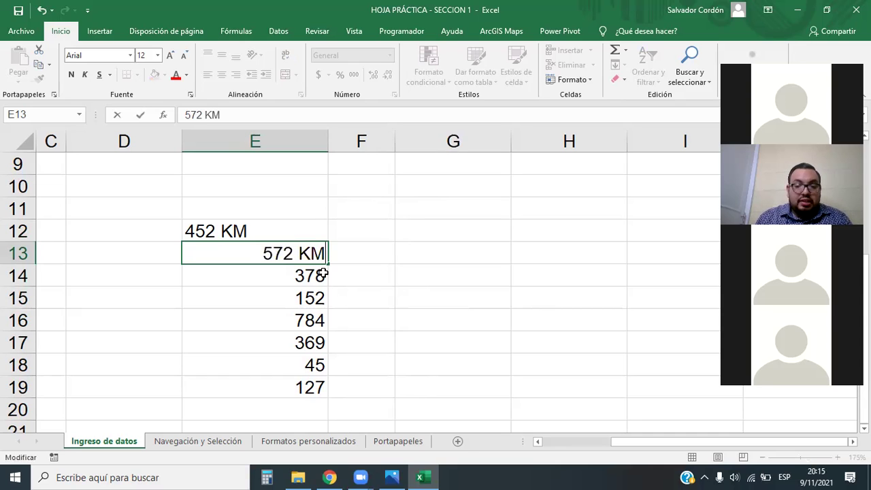
key(Return)
double_click(323, 275)
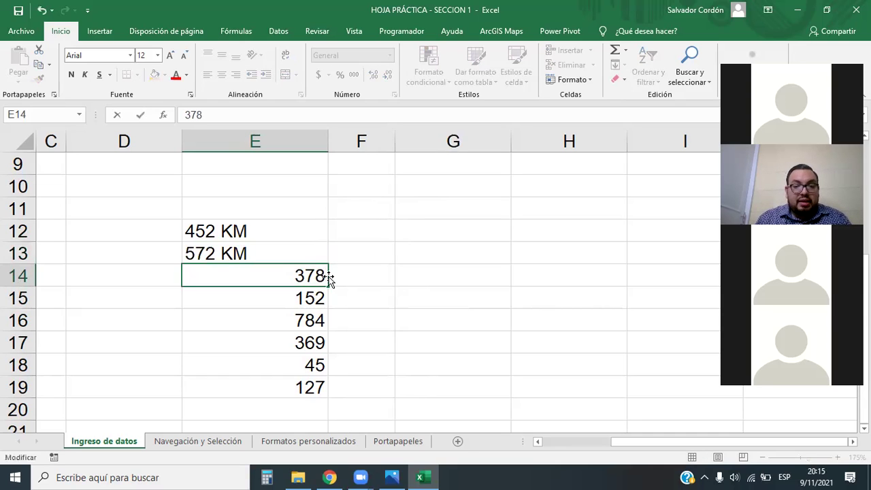
text(KM)
key(Return)
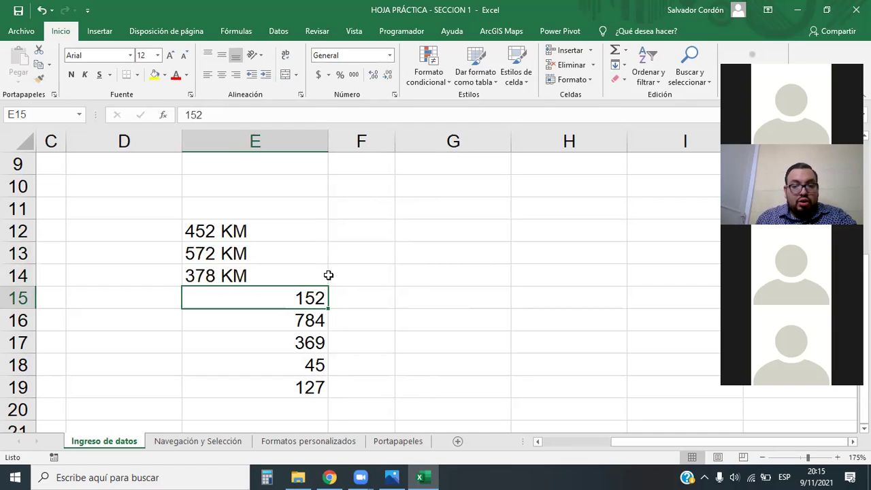
key(F2)
text(KM)
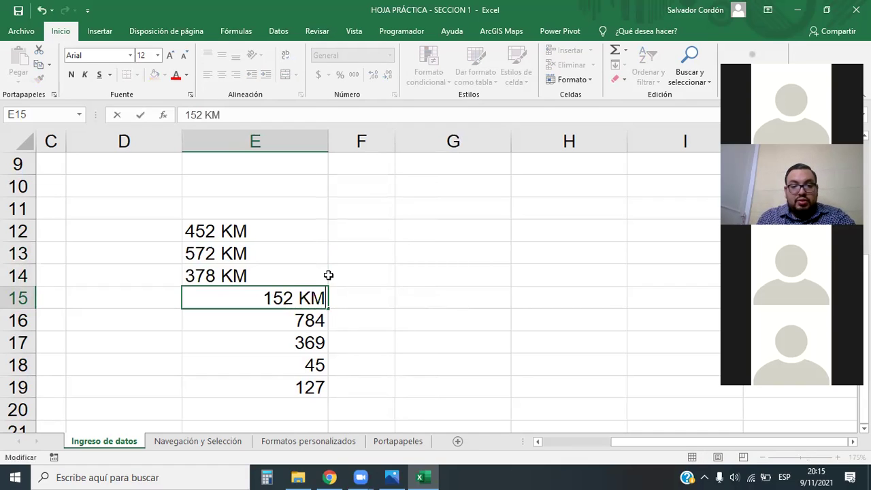
key(Return)
key(F2)
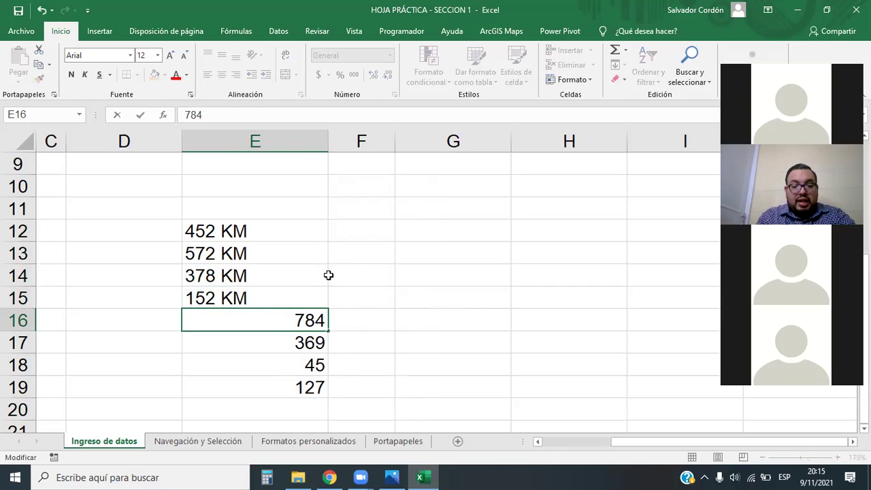
text(KM)
drag(306, 232, 304, 387)
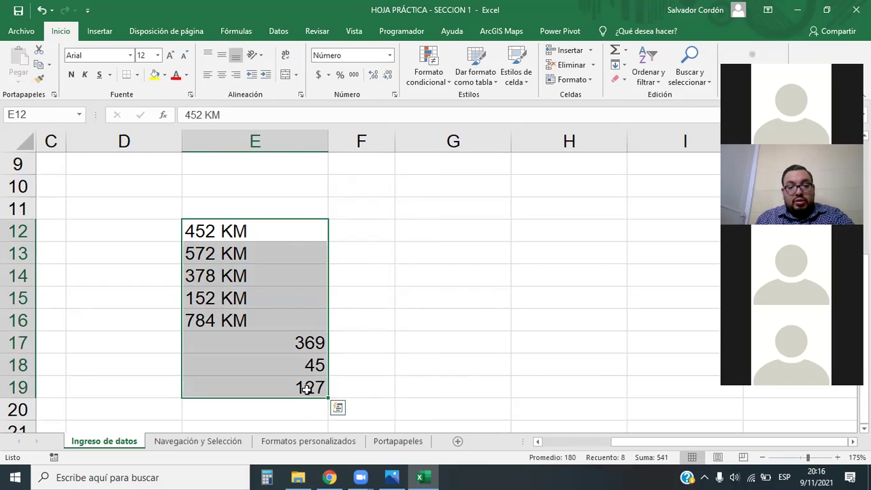
Add the KM suffix to E17, E18 and E19: 369 KM, 45 KM and 127 KM.
double_click(300, 342)
text(KM)
key(Return)
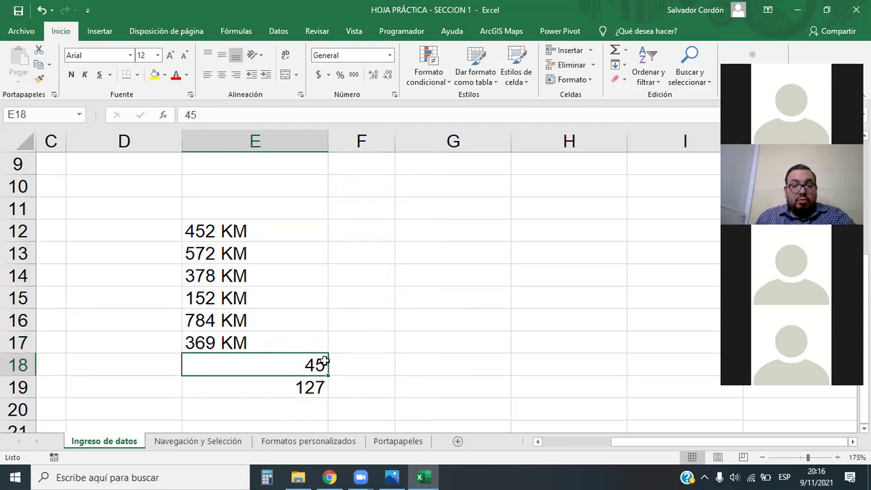
double_click(325, 363)
text(KM)
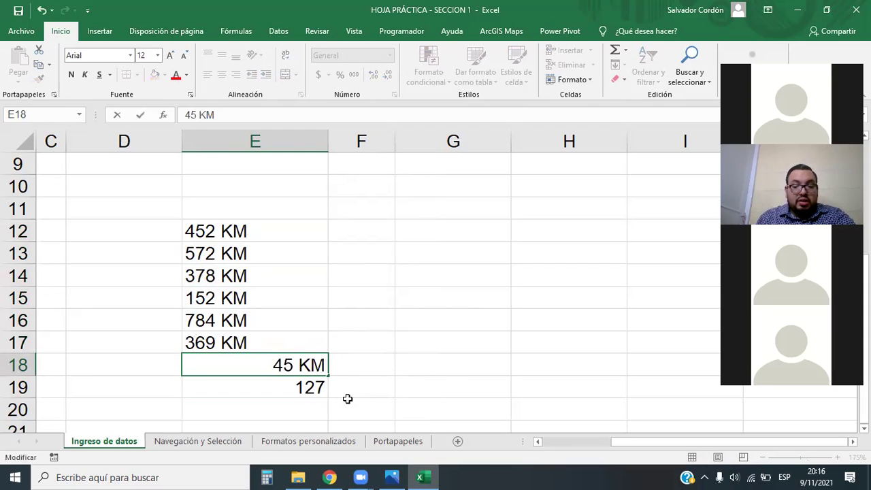
key(Return)
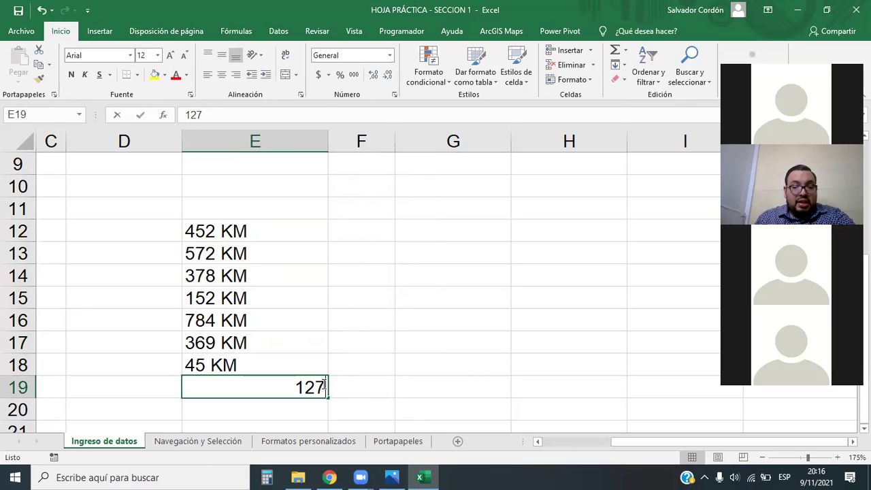
double_click(325, 385)
text(KM)
key(Return)
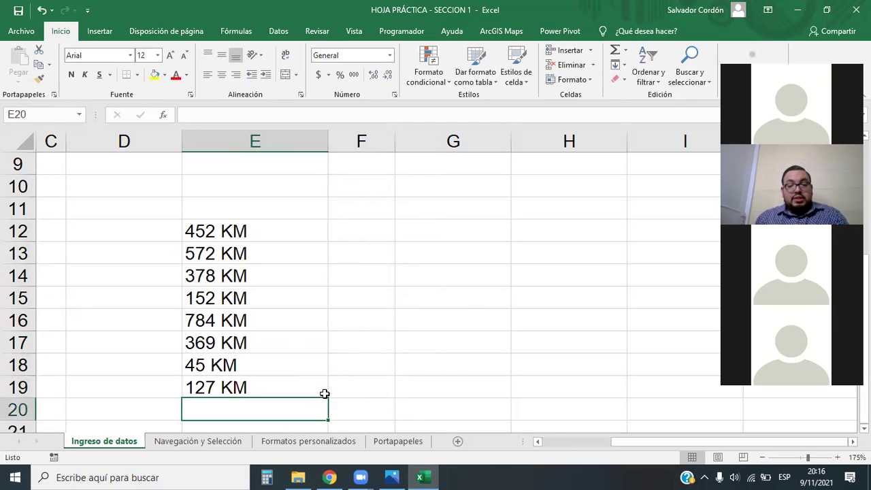
scroll(434, 368, down, 1)
scroll(424, 372, up, 1)
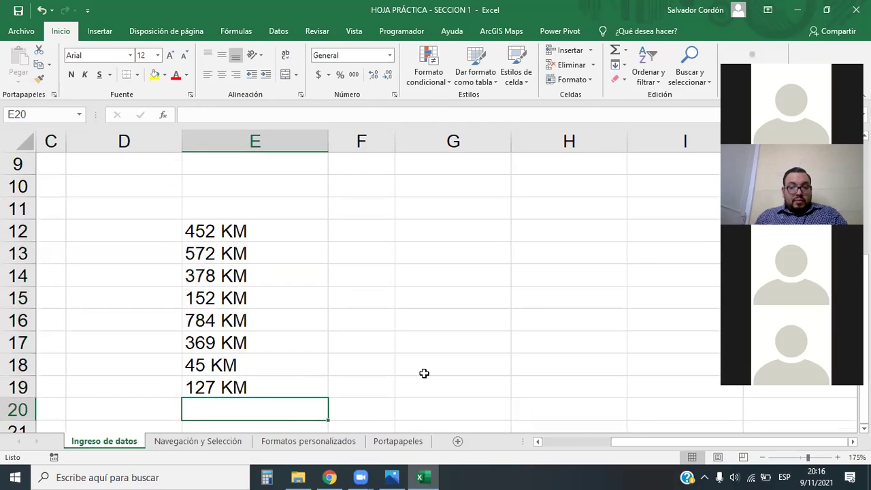
scroll(422, 373, down, 1)
scroll(364, 371, up, 1)
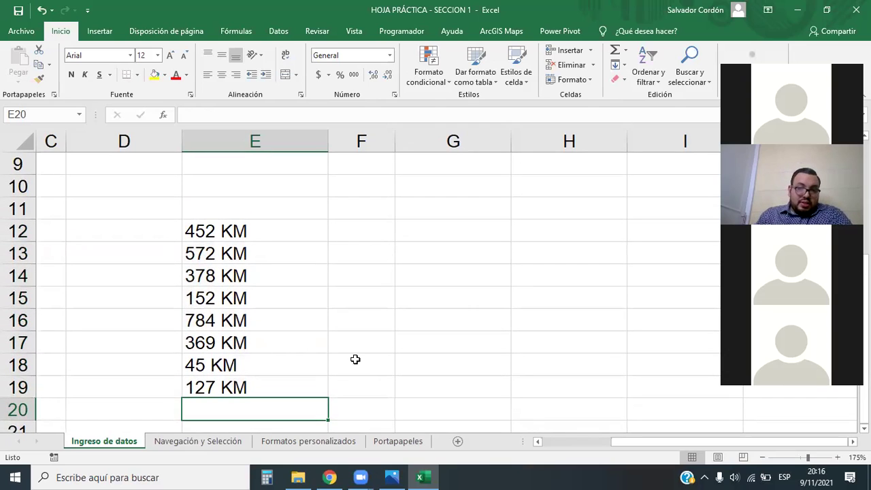
Right-align the KM text entries in E12:E19.
drag(273, 228, 275, 388)
click(433, 344)
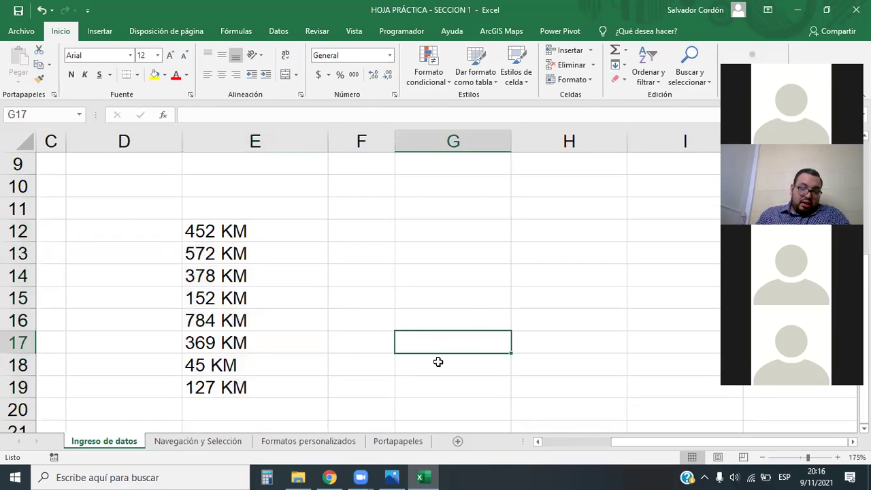
drag(272, 226, 279, 385)
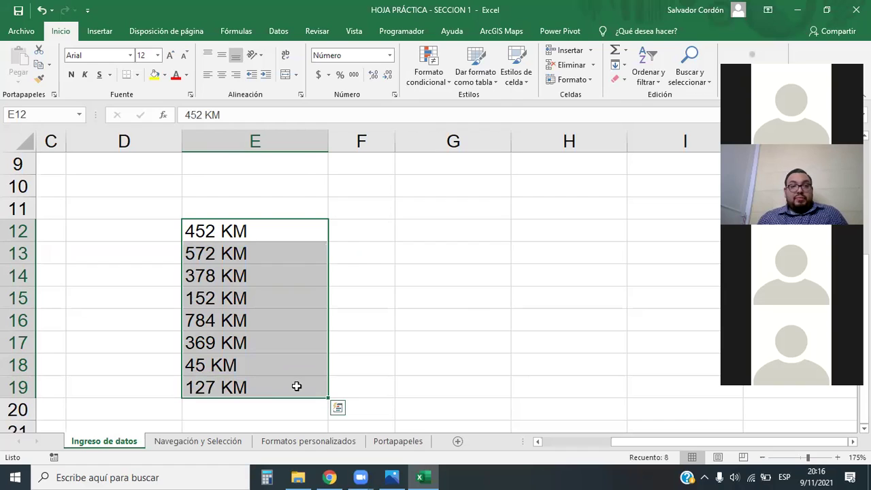
click(235, 75)
click(426, 278)
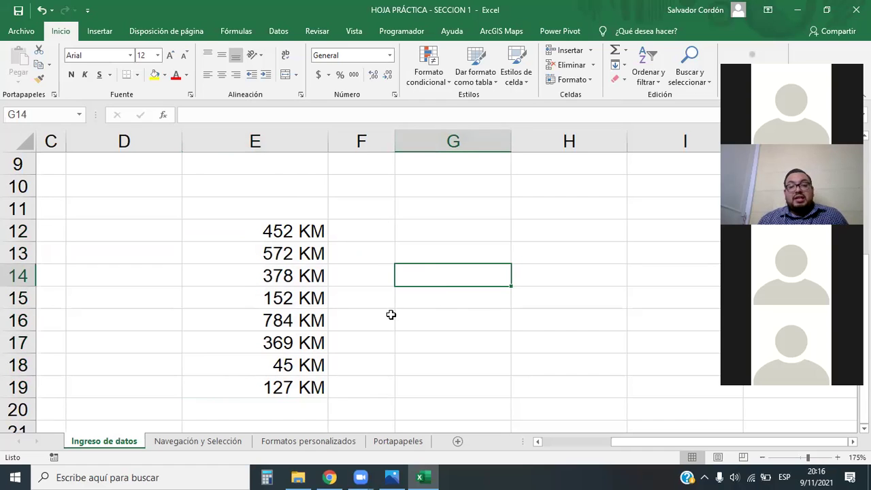
Reselect E12:E19 and confirm the status bar shows only Recuento: 8, no sum.
drag(308, 232, 309, 387)
drag(670, 275, 671, 281)
click(278, 231)
drag(278, 231, 265, 388)
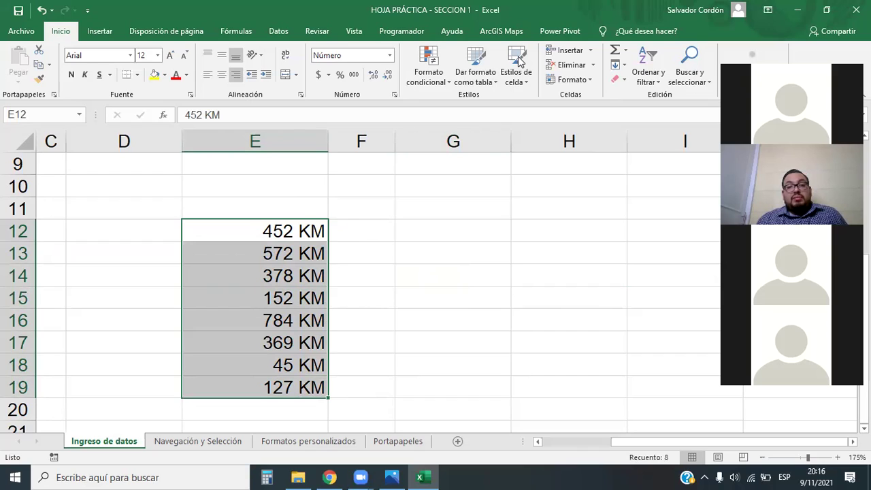
mouse_move(509, 449)
mouse_down()
mouse_move(688, 480)
mouse_move(681, 470)
mouse_up()
mouse_move(236, 212)
mouse_down()
mouse_move(319, 356)
mouse_move(334, 408)
mouse_up()
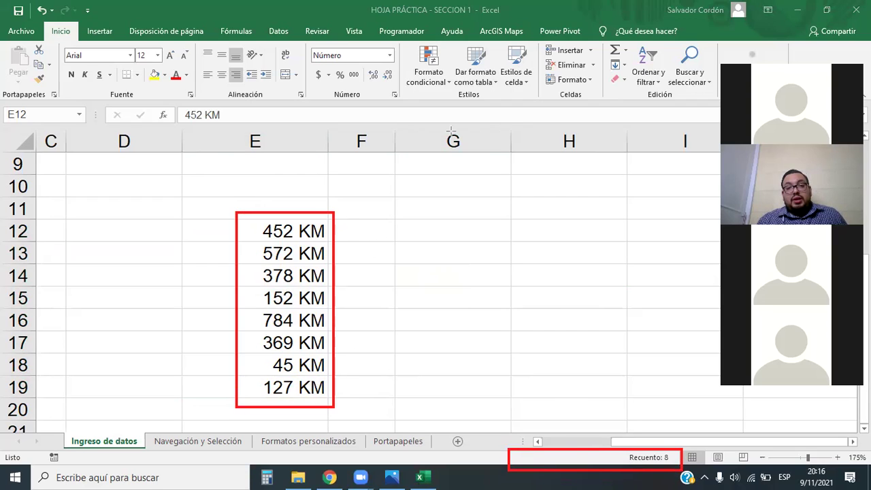
mouse_move(329, 243)
mouse_down()
mouse_move(562, 457)
mouse_move(610, 460)
mouse_move(621, 452)
mouse_up()
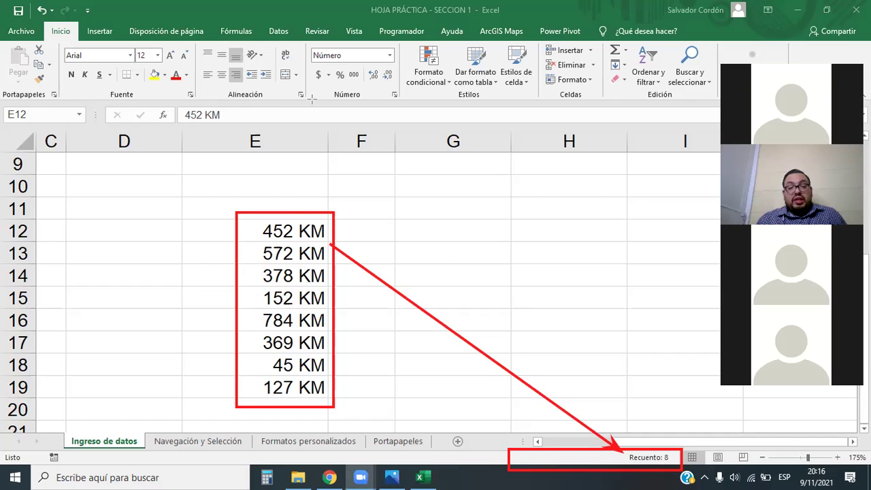
click(303, 235)
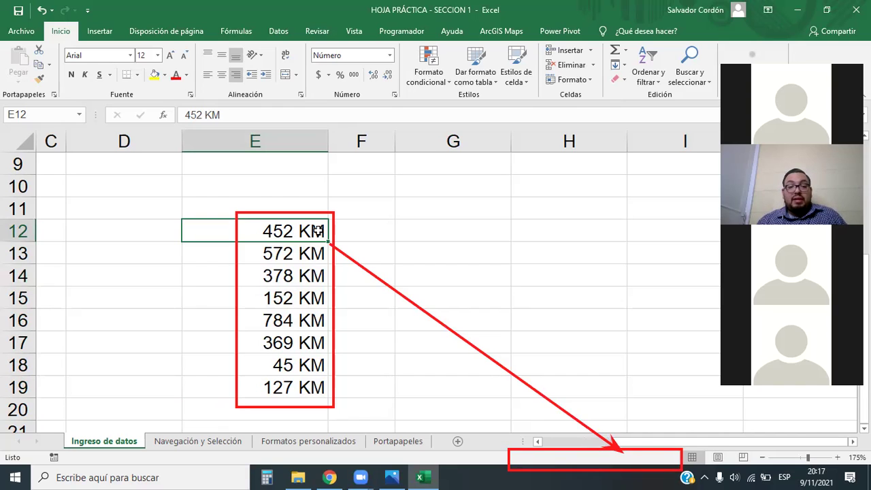
drag(317, 230, 301, 392)
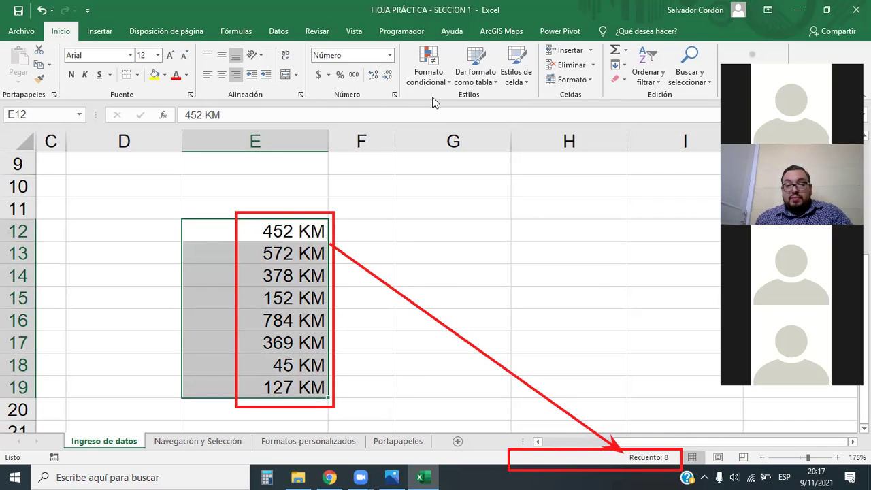
click(330, 246)
click(533, 460)
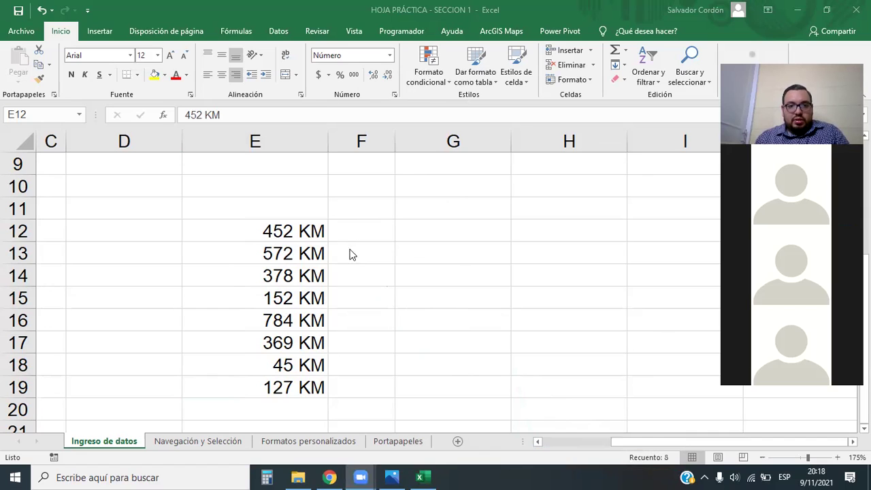
key(ctrl+c)
Undo the right alignment so column E's KM entries are left-aligned again.
key(ctrl+z)
key(ctrl+z)
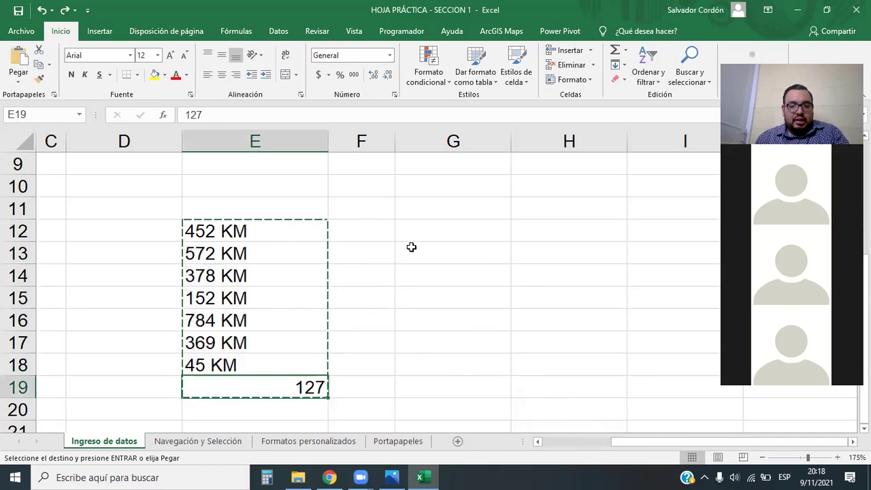
key(Escape)
key(ctrl+y)
key(ctrl+y)
key(ctrl+y)
key(ctrl+y)
key(ctrl+y)
key(ctrl+y)
key(ctrl+y)
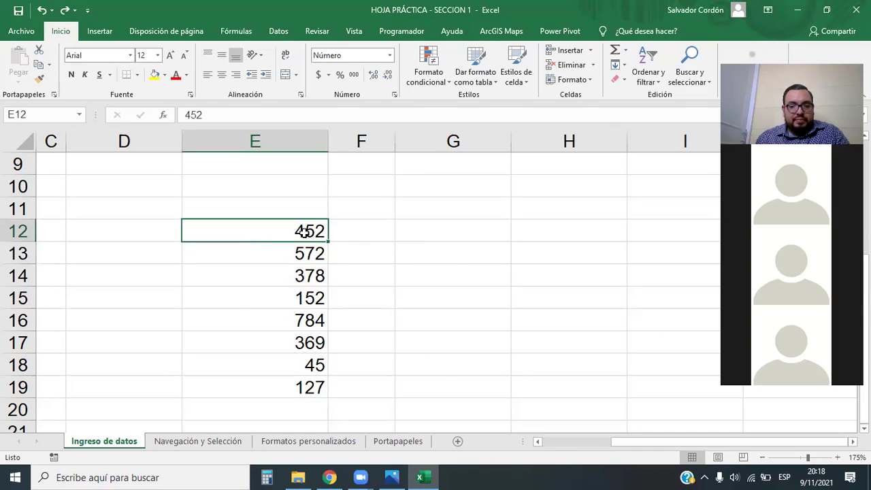
key(ctrl+y)
key(ctrl+y)
key(ctrl+y)
key(ctrl+y)
key(ctrl+y)
key(ctrl+y)
key(ctrl+y)
key(ctrl+y)
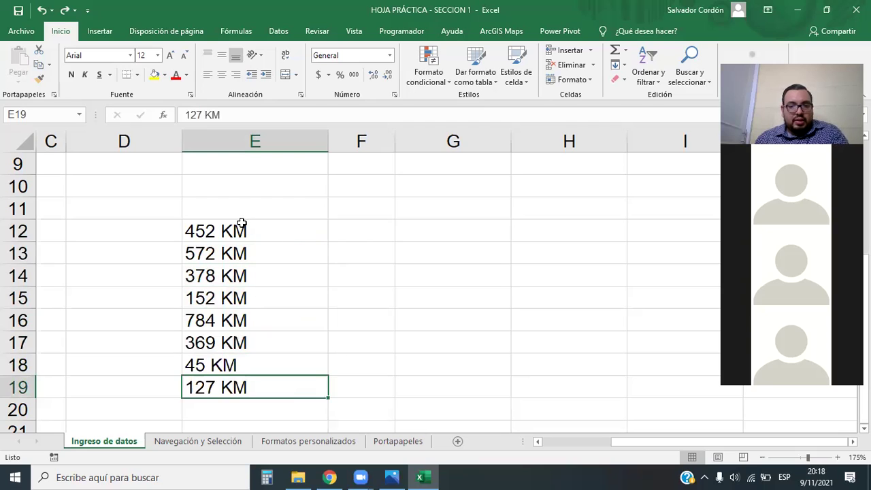
drag(229, 229, 240, 383)
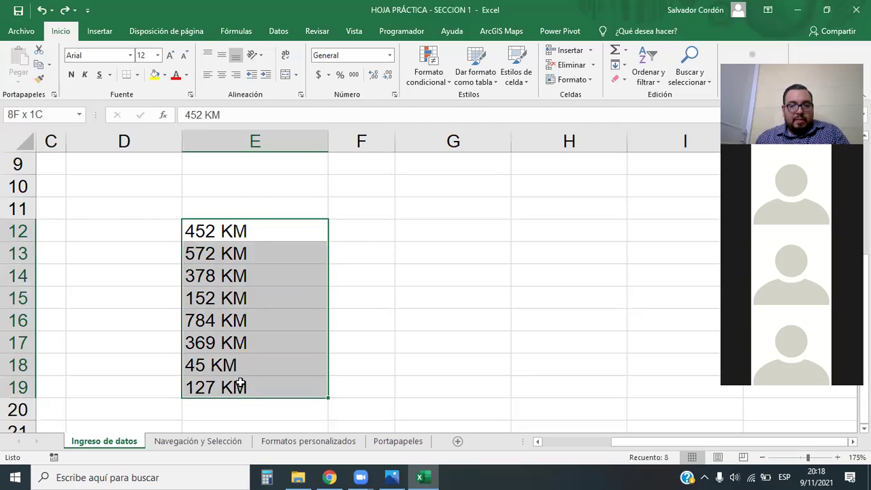
click(361, 210)
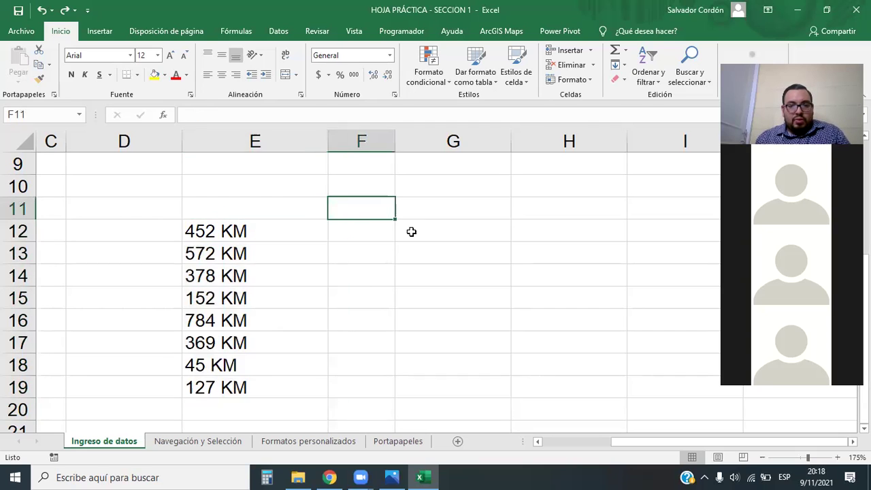
Enter 452, 572, 378 and 152 as plain numbers in G12:G15.
click(433, 243)
text(452)
key(Return)
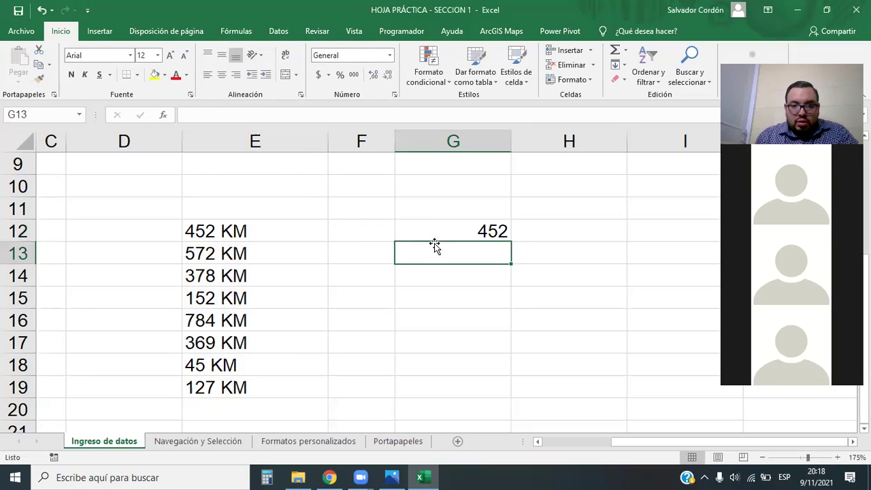
text(572)
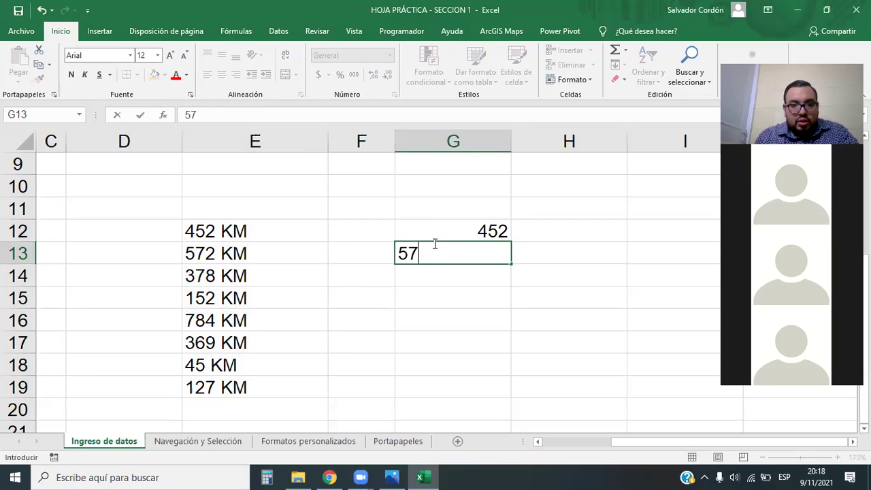
key(ctrl+Return)
key(Down)
text(378)
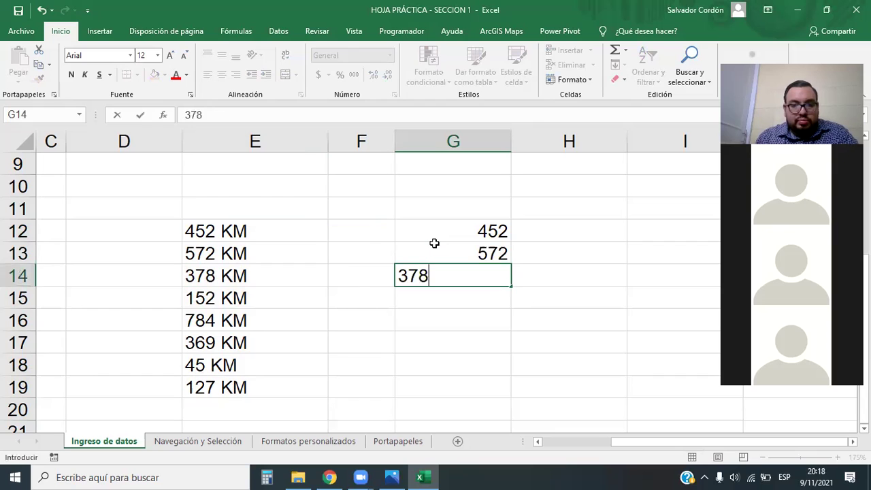
key(Return)
text(15)
key(BackSpace)
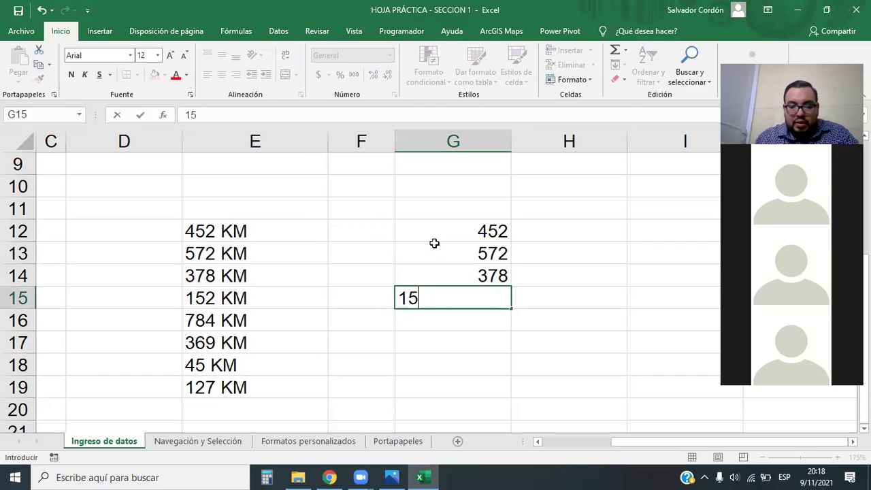
text(2)
key(Return)
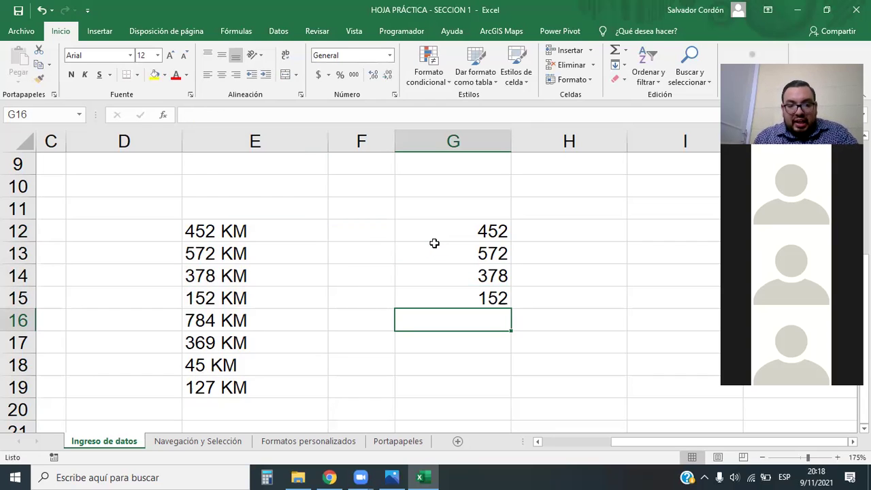
Enter 784, 369, 45 and 127 in G16:G19 and select them to check the sum.
text(784)
key(Return)
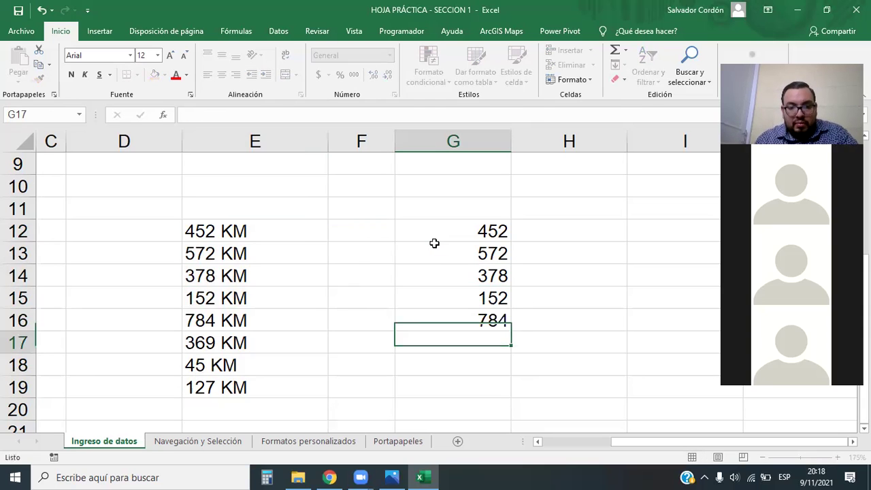
text(369)
key(Return)
text(45)
key(Return)
text(127)
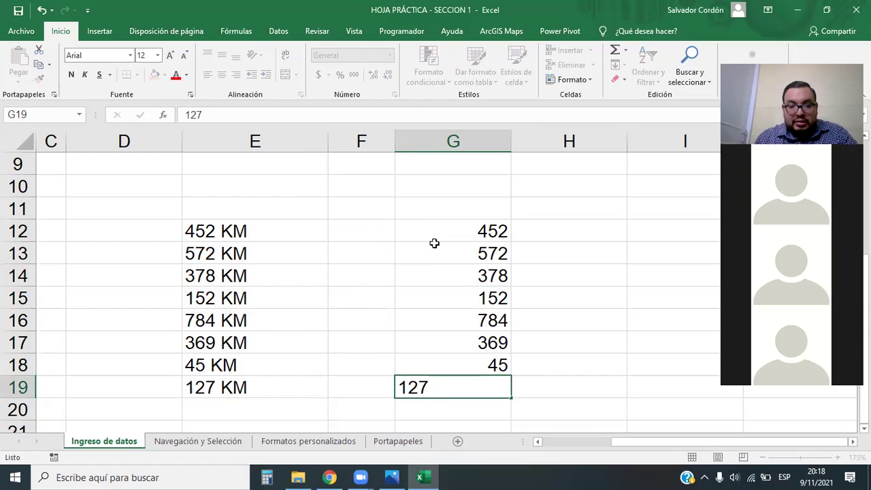
key(Return)
click(556, 245)
drag(473, 225, 477, 386)
click(258, 234)
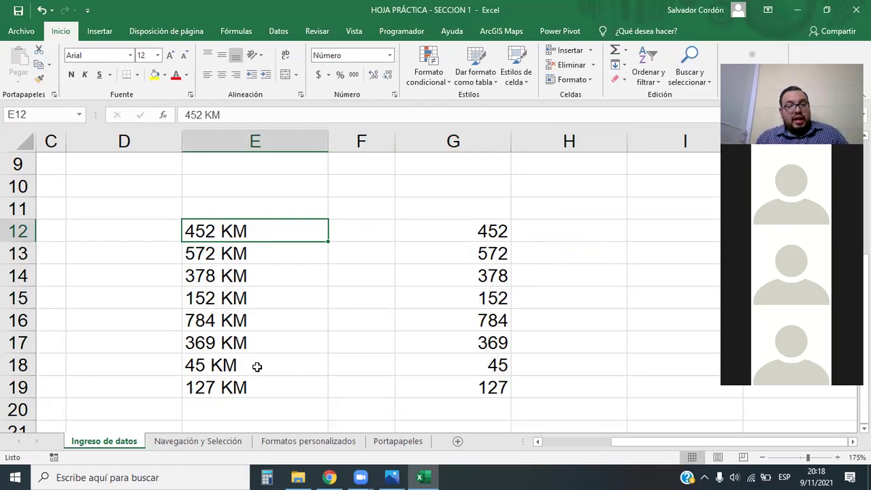
Narrow column F, then compare selections of the KM text in E12:E19 and the numbers in column G.
drag(394, 141, 366, 142)
click(640, 230)
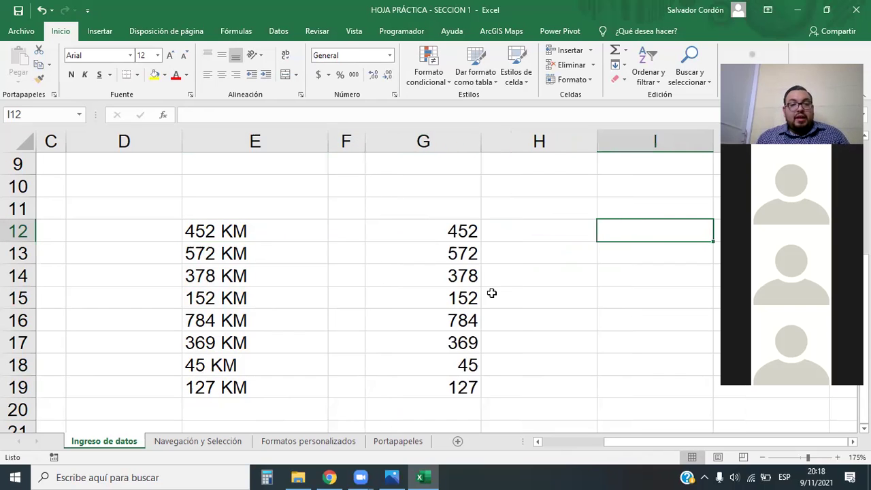
drag(233, 223, 266, 390)
drag(451, 230, 428, 386)
drag(266, 230, 289, 380)
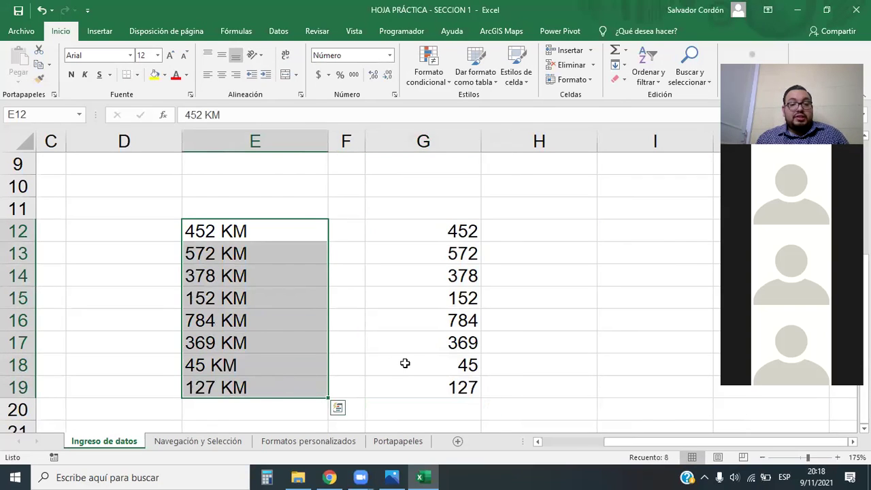
drag(436, 230, 430, 388)
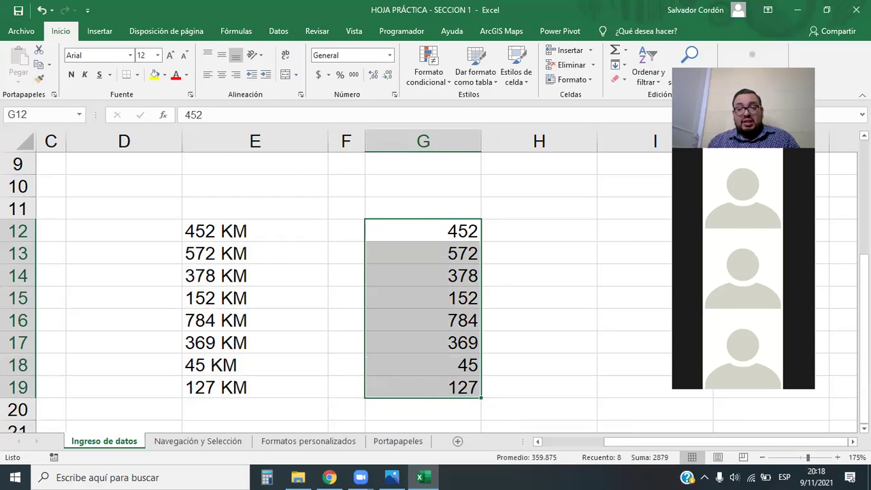
Select G12:G19 and read their status-bar sum of 2879.
click(595, 405)
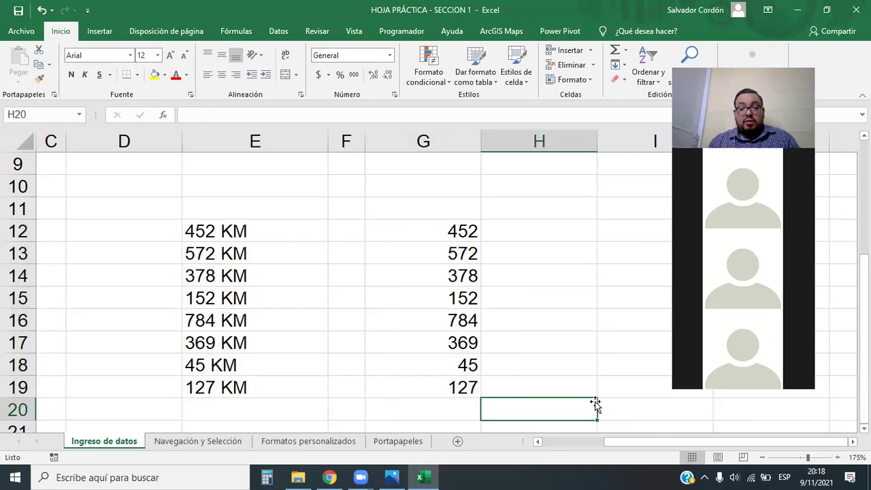
key(Down)
key(Down)
click(470, 275)
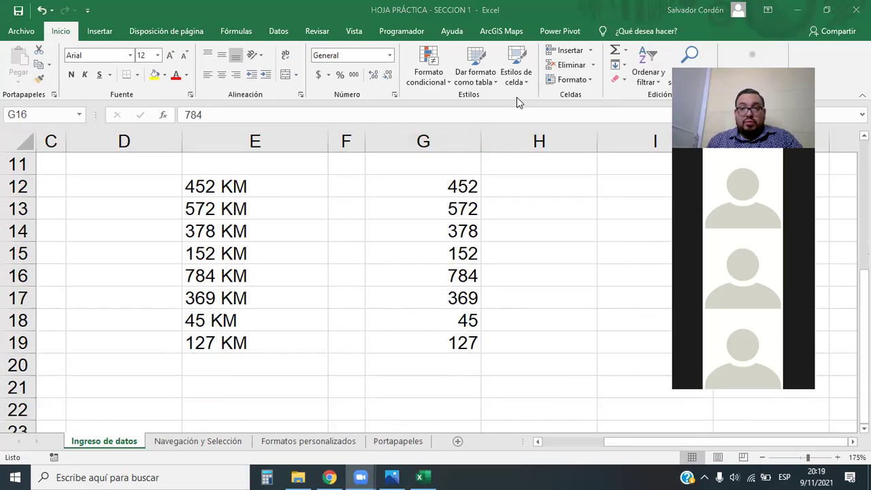
drag(444, 177, 456, 344)
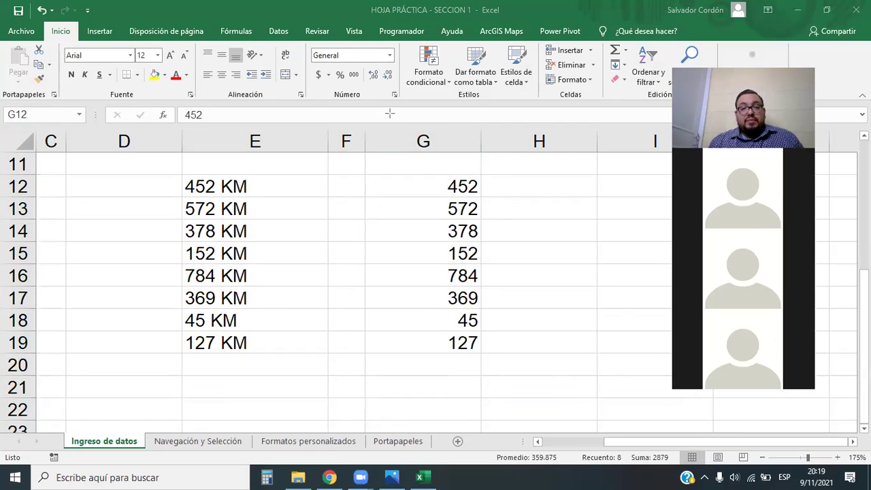
Open the full Format Cells settings from the number format list, then close them unchanged and deselect.
drag(414, 238, 68, 39)
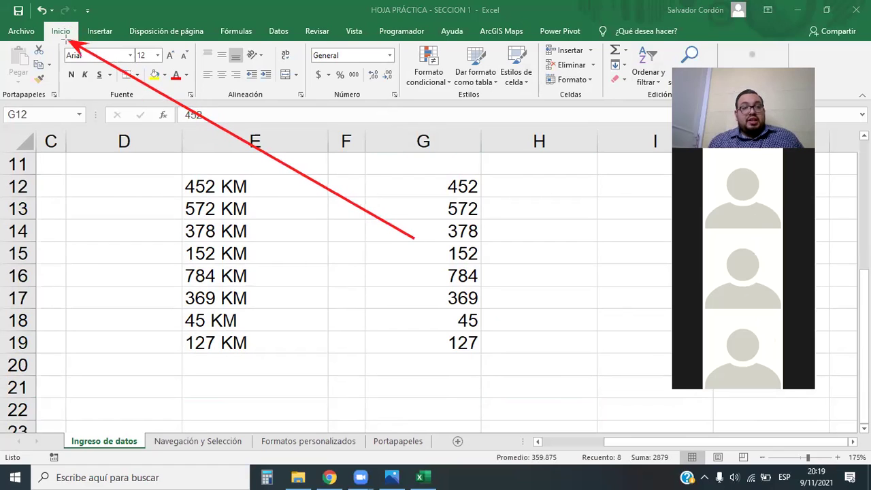
mouse_move(411, 236)
mouse_down()
mouse_move(332, 94)
mouse_move(363, 100)
mouse_up()
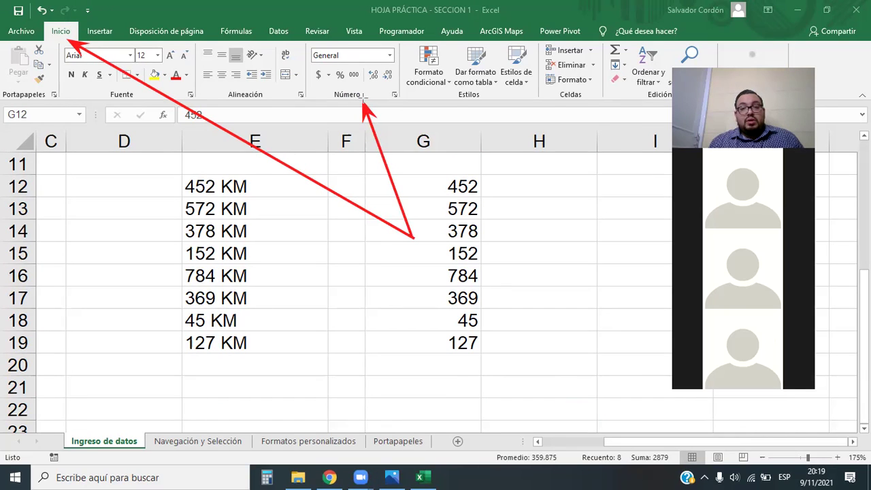
click(390, 57)
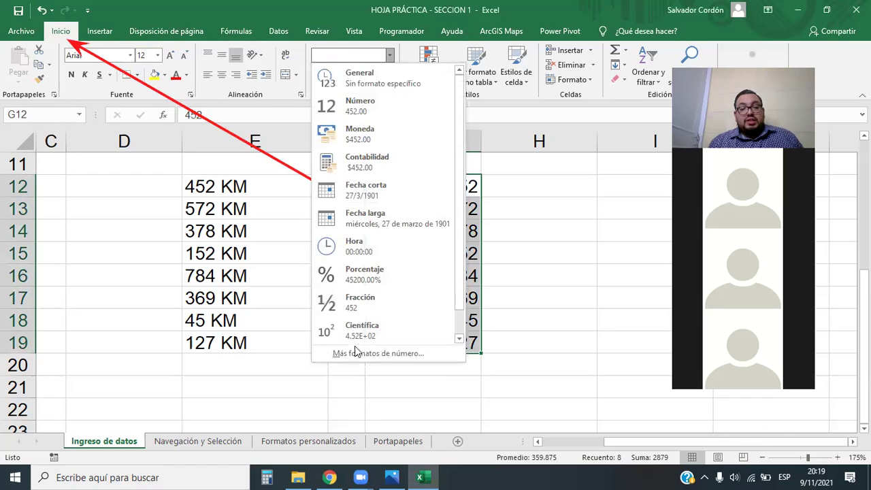
click(396, 355)
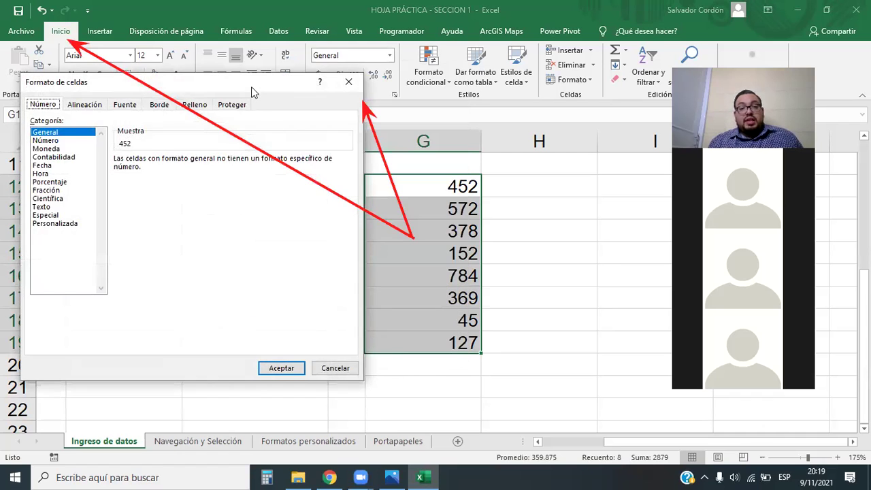
drag(255, 85, 441, 92)
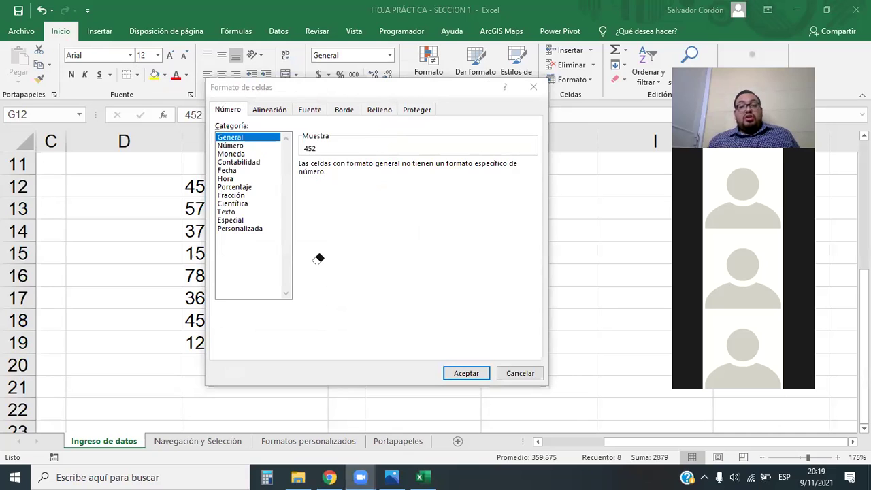
click(143, 116)
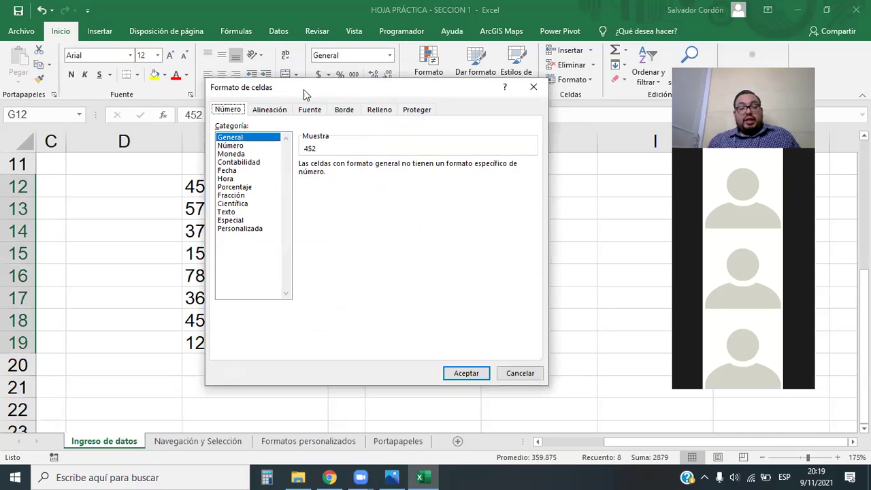
drag(303, 90, 160, 85)
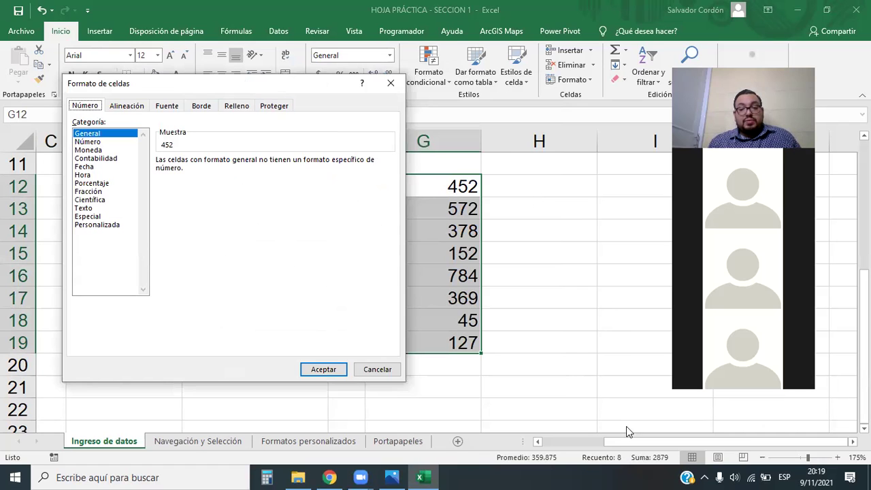
click(391, 83)
drag(621, 443, 598, 441)
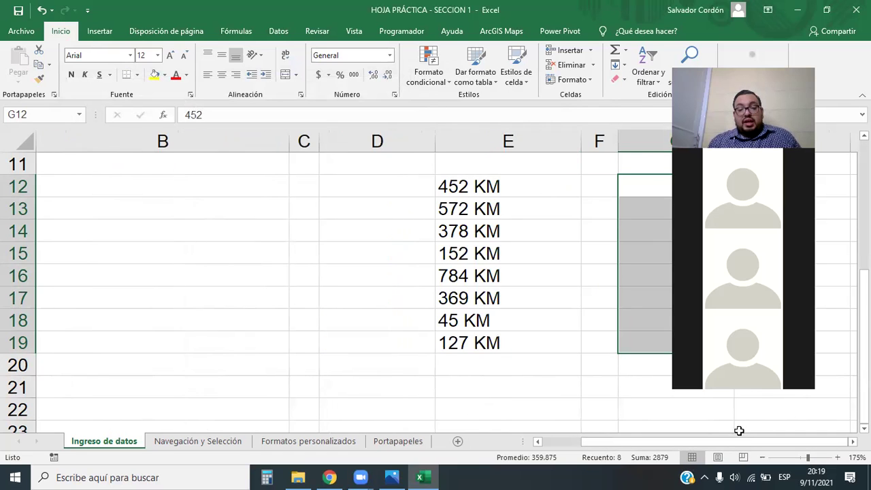
click(664, 399)
key(Right)
key(Right)
key(Right)
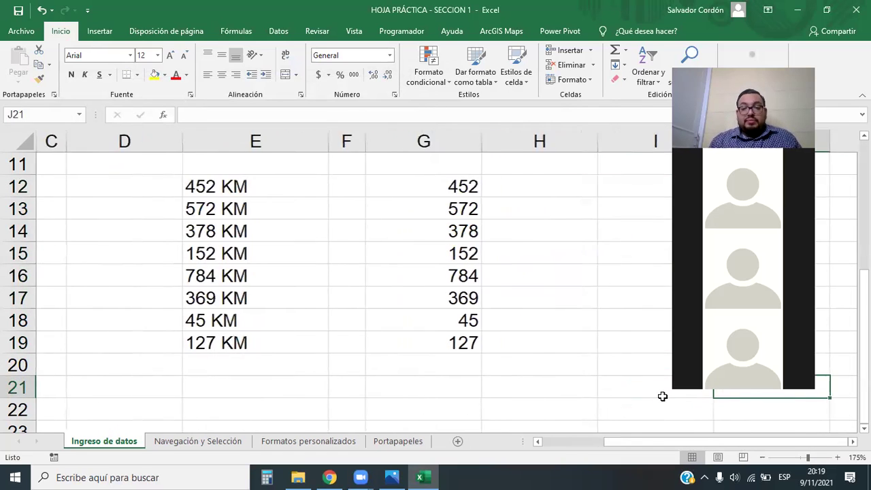
drag(655, 441, 657, 441)
Reselect G12:G19 and open Format Cells on the Personalizada (custom) category.
click(449, 172)
drag(453, 188, 456, 342)
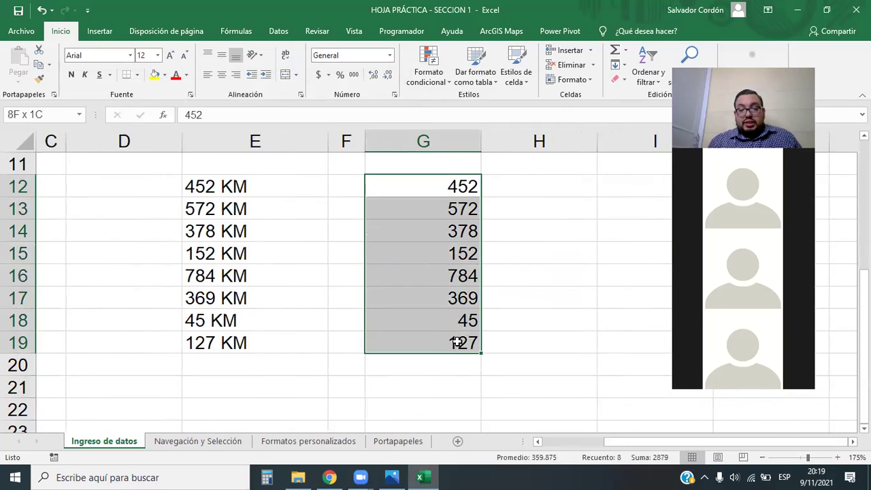
click(395, 55)
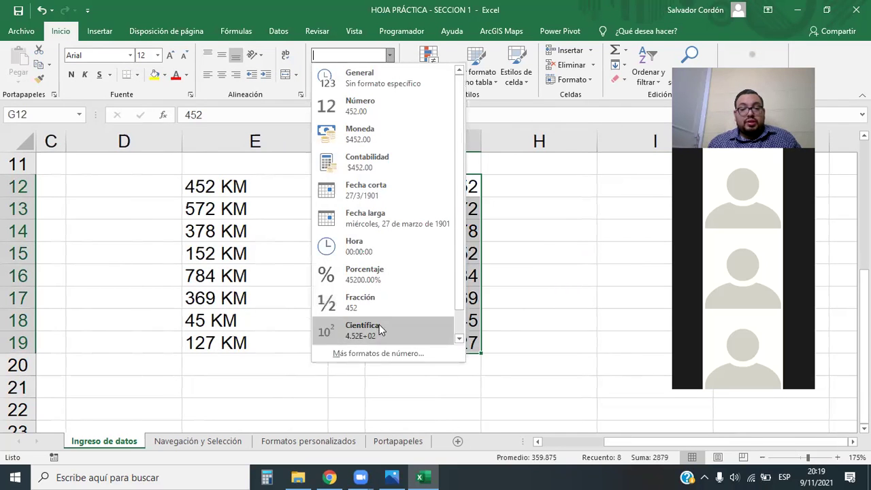
click(374, 353)
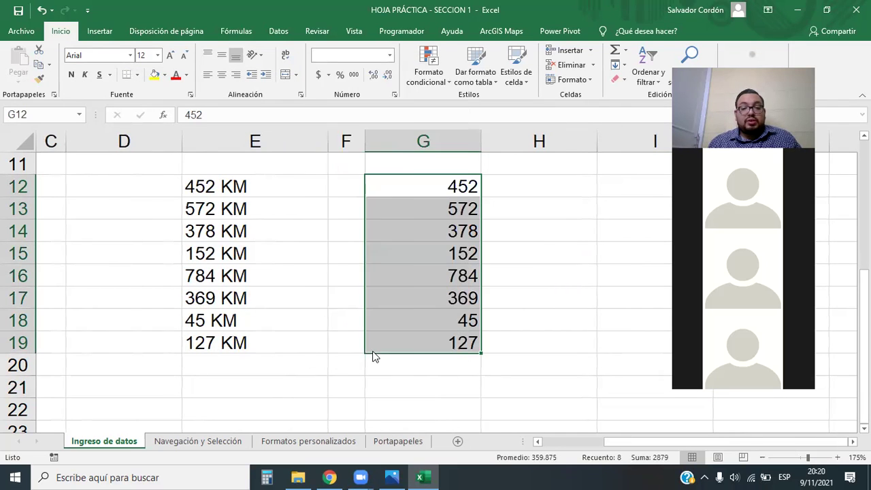
drag(296, 80, 250, 85)
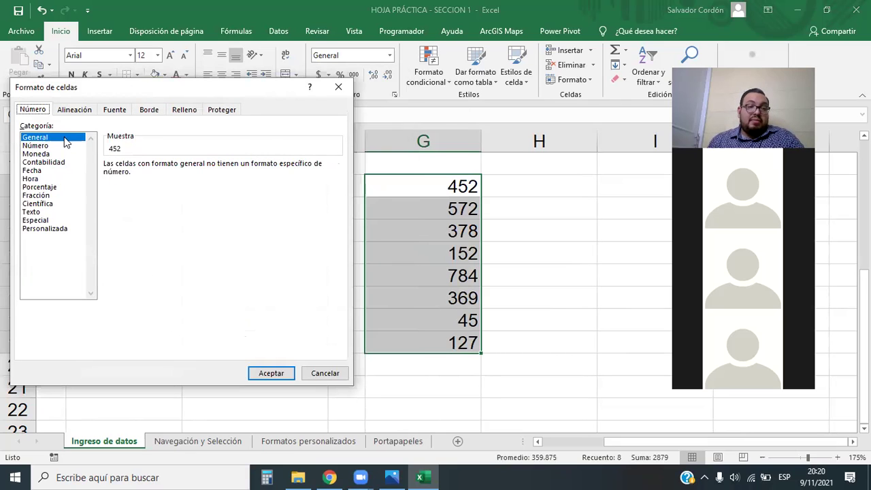
click(45, 229)
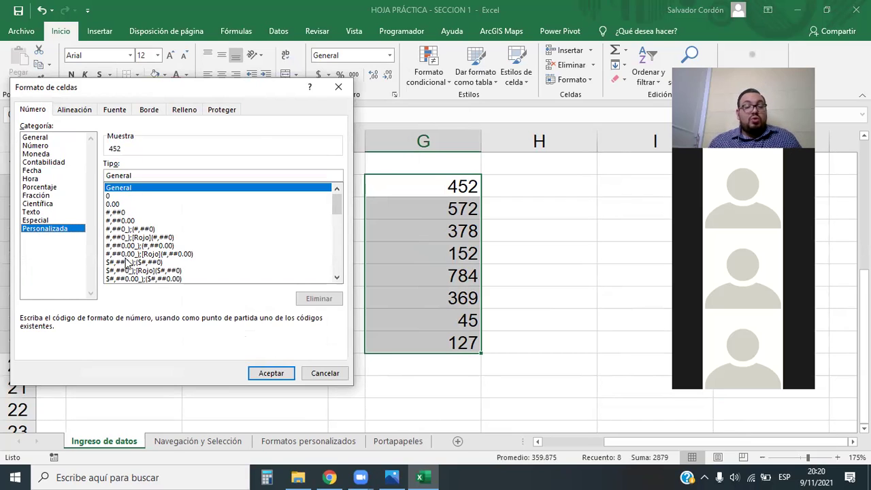
Preview the 0, 0.00 and #,##0 codes, settle on 0 and begin editing the Tipo field.
drag(337, 204, 331, 191)
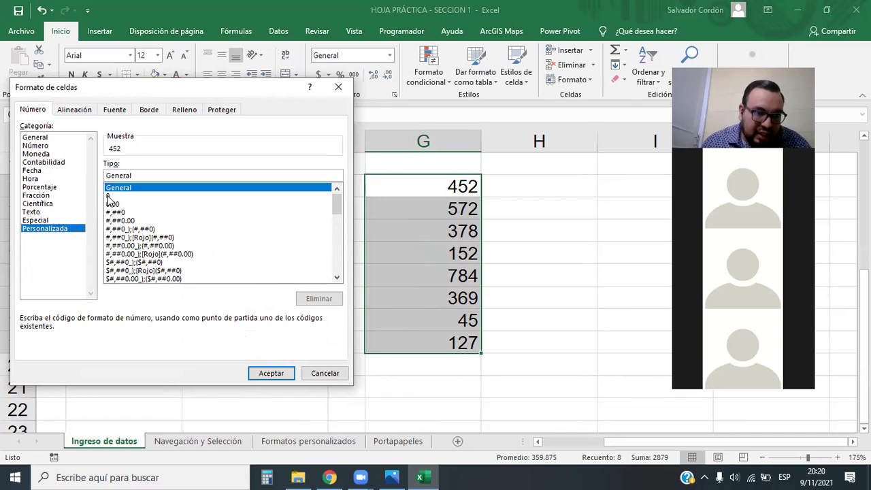
click(108, 196)
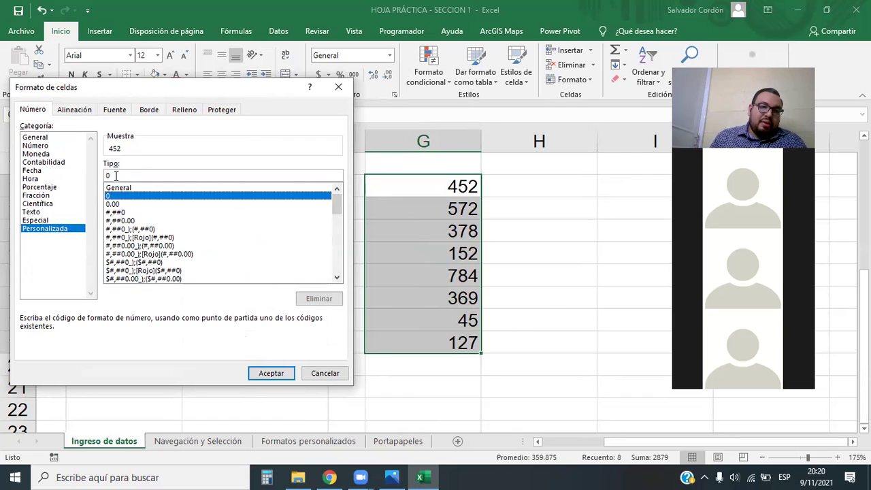
click(115, 204)
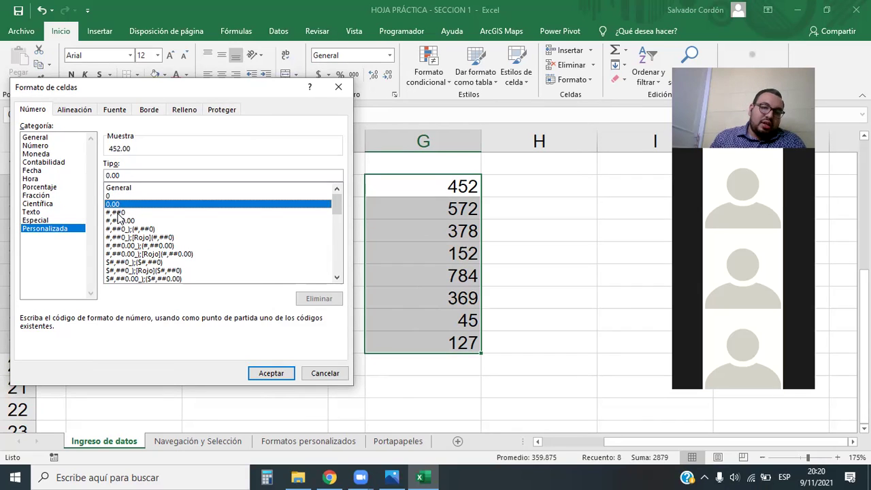
click(118, 214)
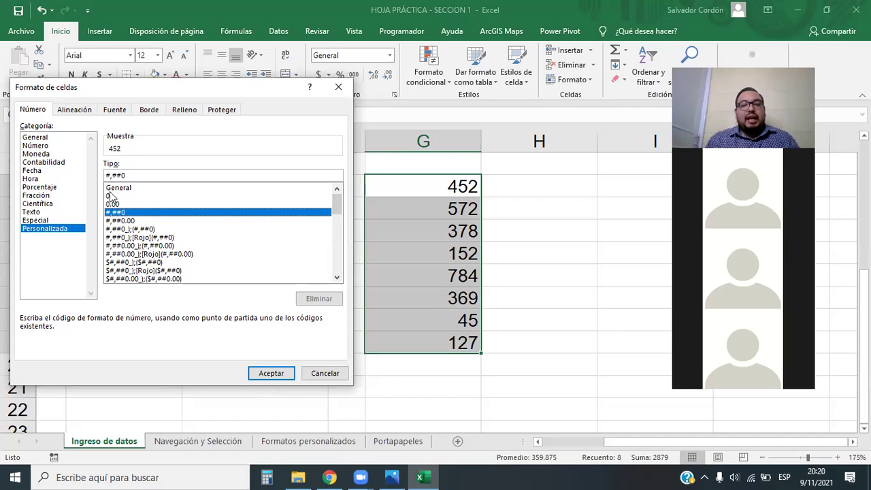
click(110, 196)
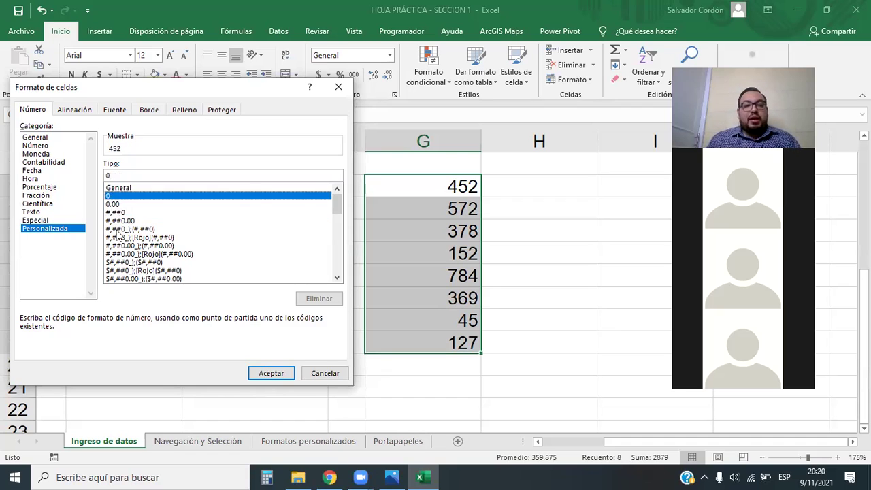
click(115, 177)
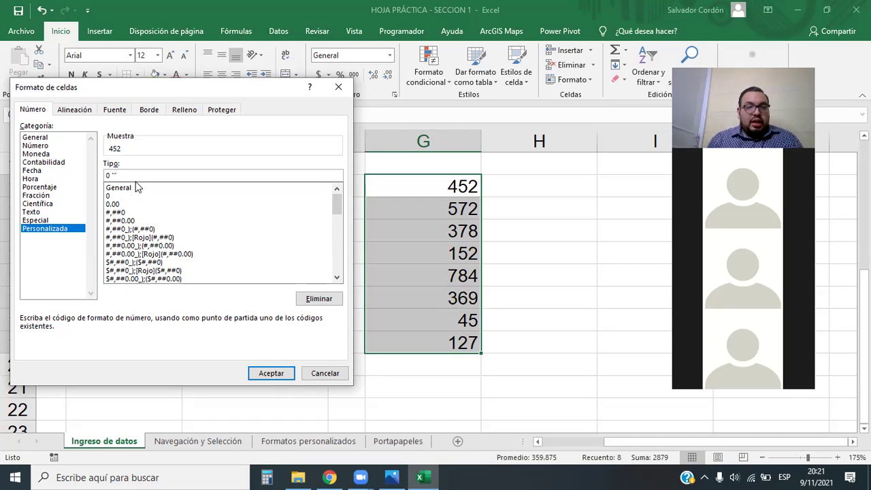
Complete the Tipo code as 0 "KM" and apply it to G12:G19 with Aceptar.
text("KM)
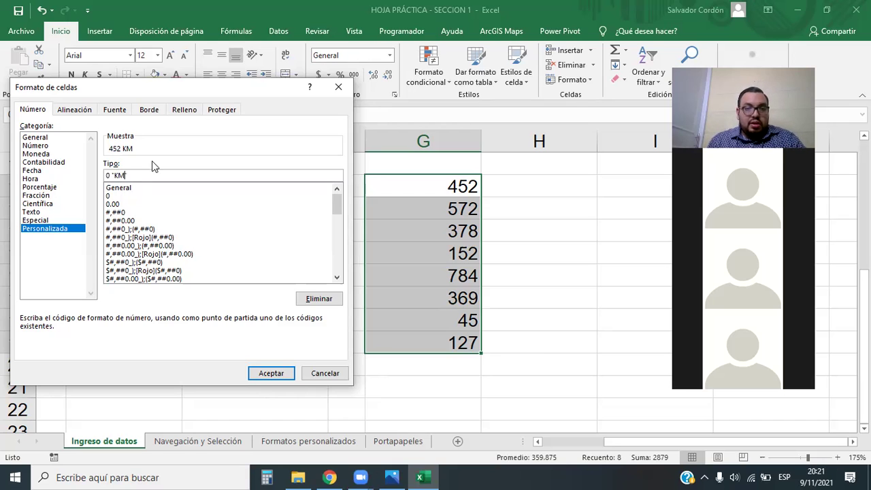
drag(130, 88, 486, 47)
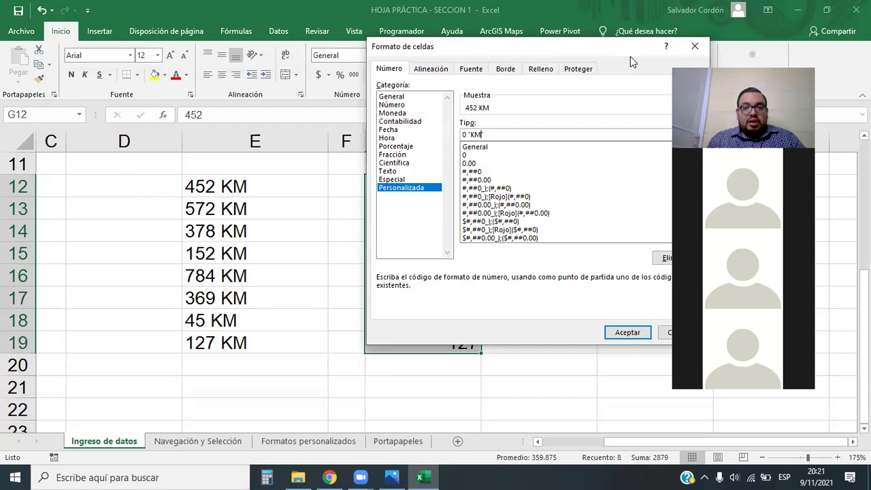
drag(631, 56, 278, 77)
click(275, 353)
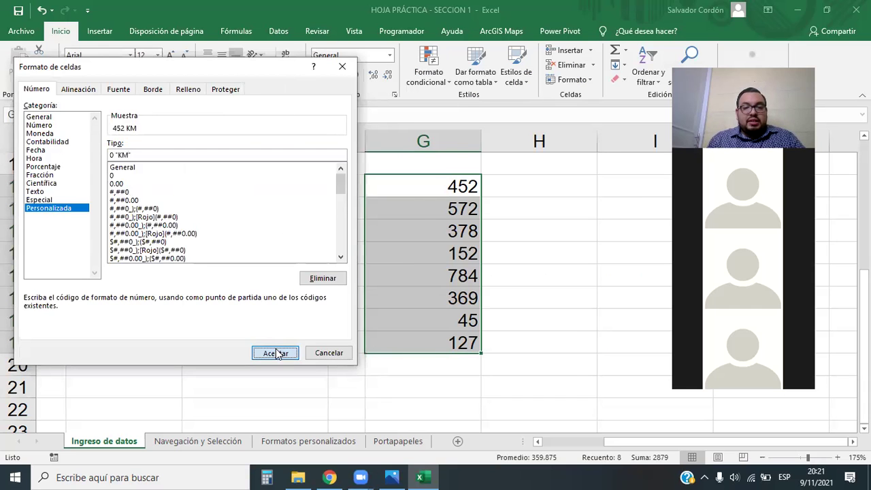
Check column E's KM text entries, then reselect G12:G19 to confirm they still sum to 2879.
click(515, 271)
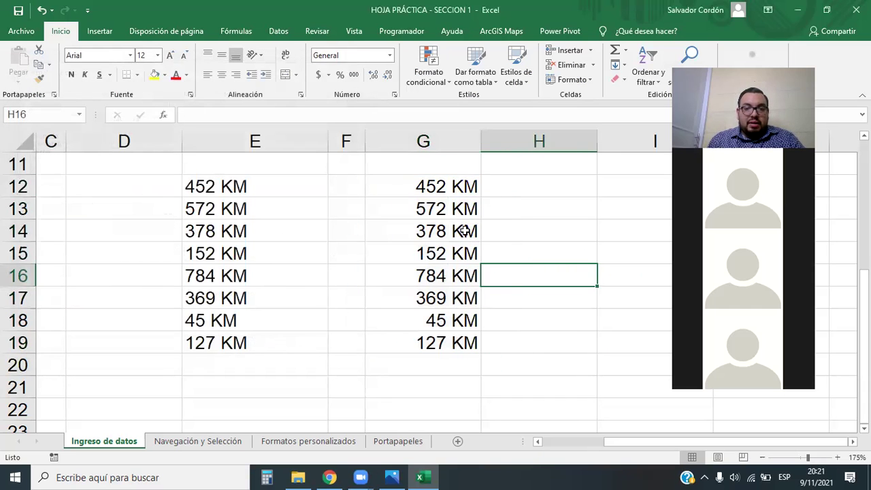
click(536, 328)
click(562, 359)
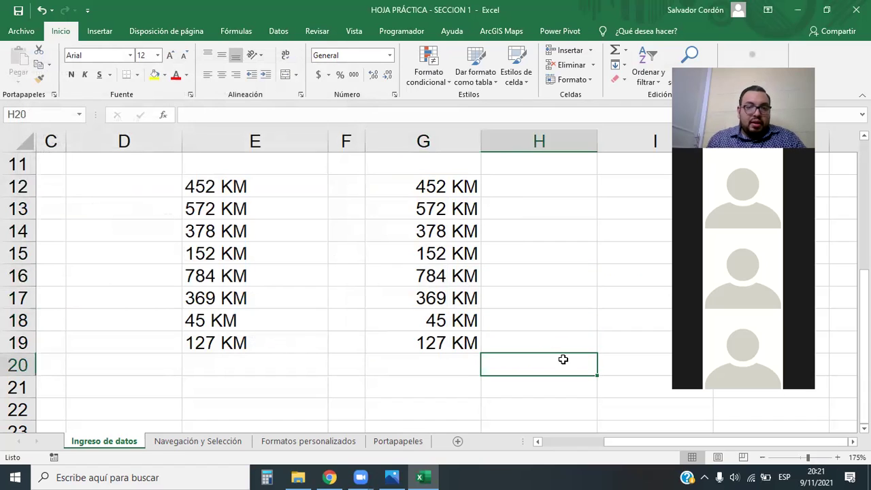
drag(264, 188, 300, 348)
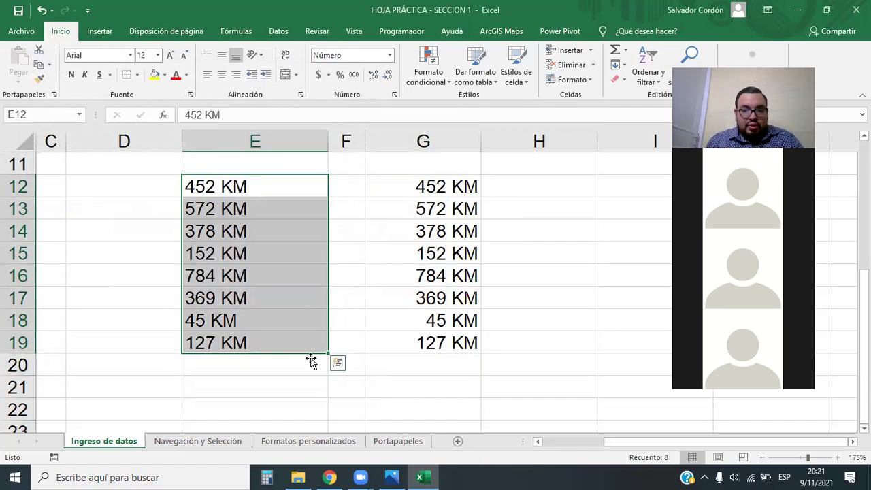
click(429, 385)
click(549, 277)
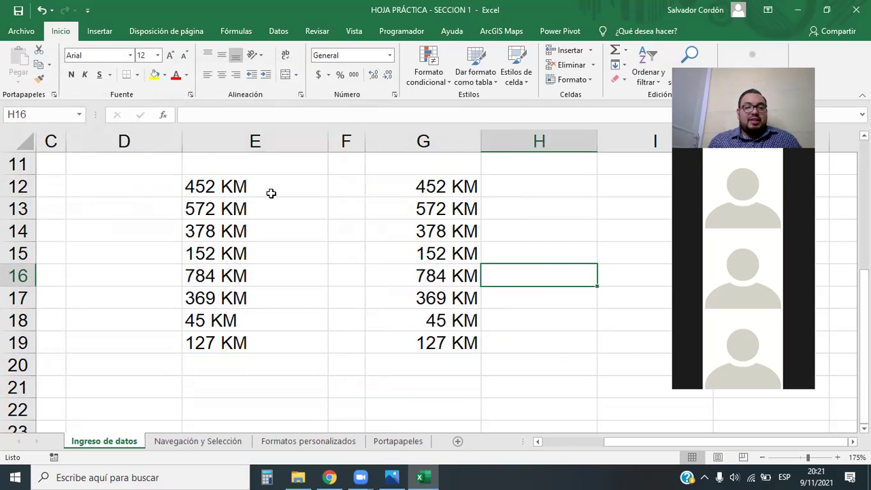
click(326, 194)
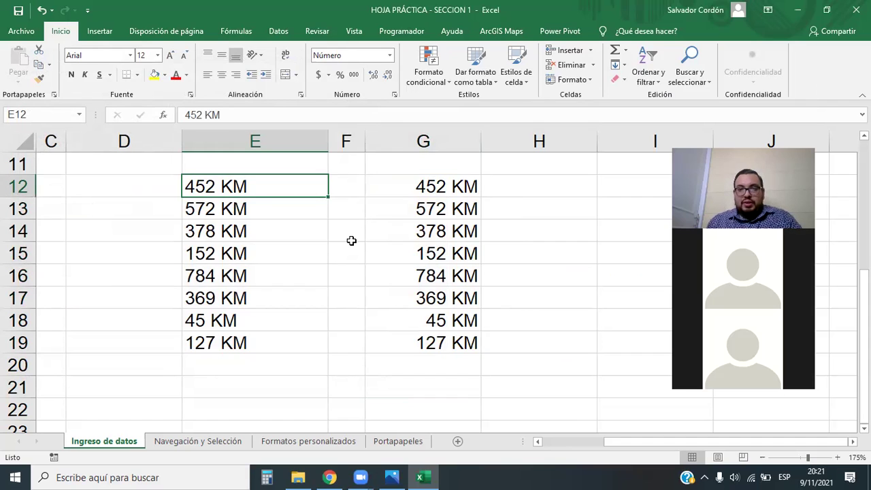
click(540, 231)
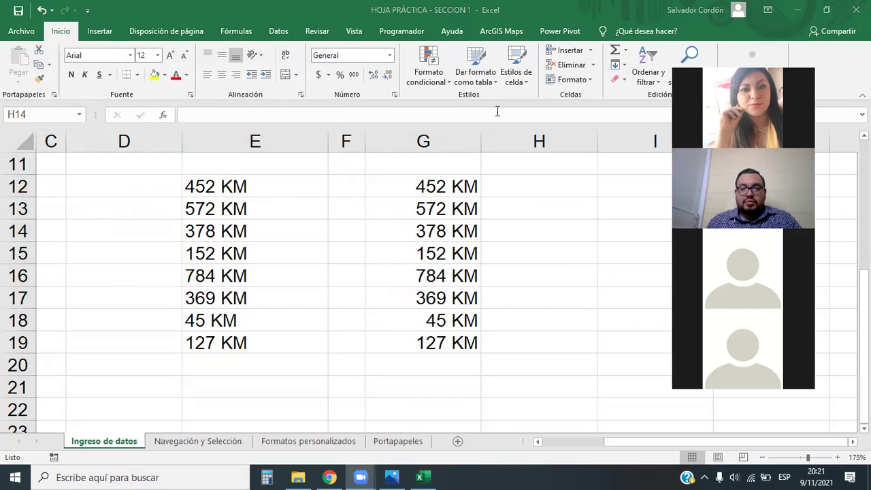
drag(436, 179, 452, 337)
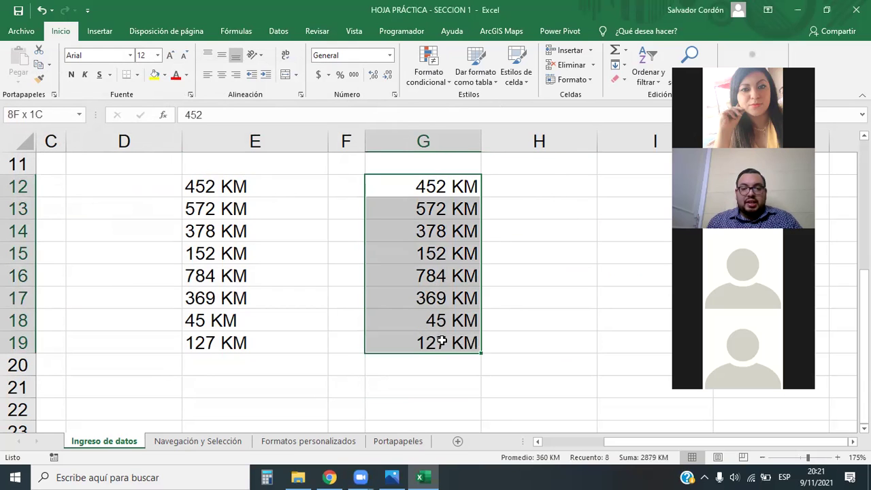
Re-enter the custom format code 0 "KM" for G12:G19 starting from the 0 preset, and apply it.
click(390, 61)
click(380, 354)
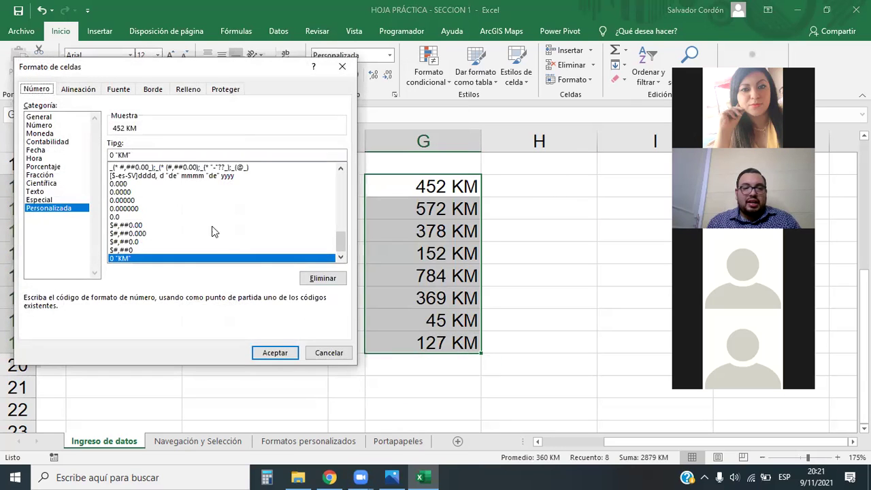
click(135, 154)
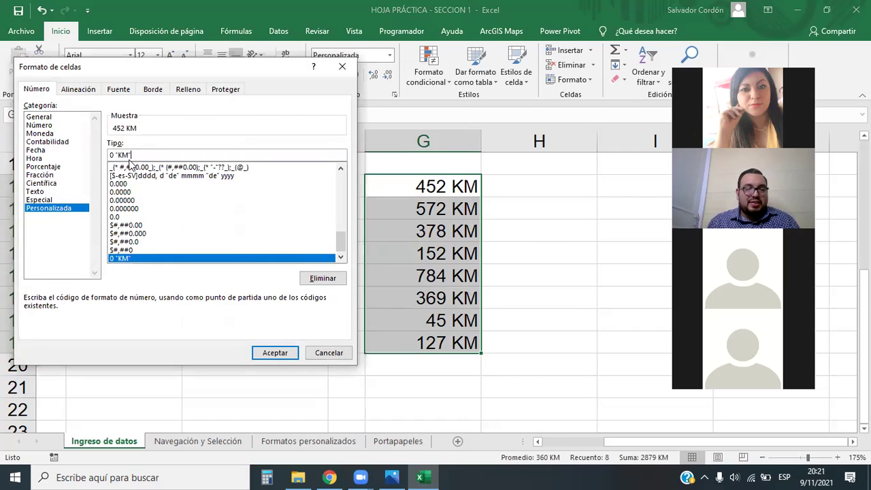
drag(133, 155, 114, 155)
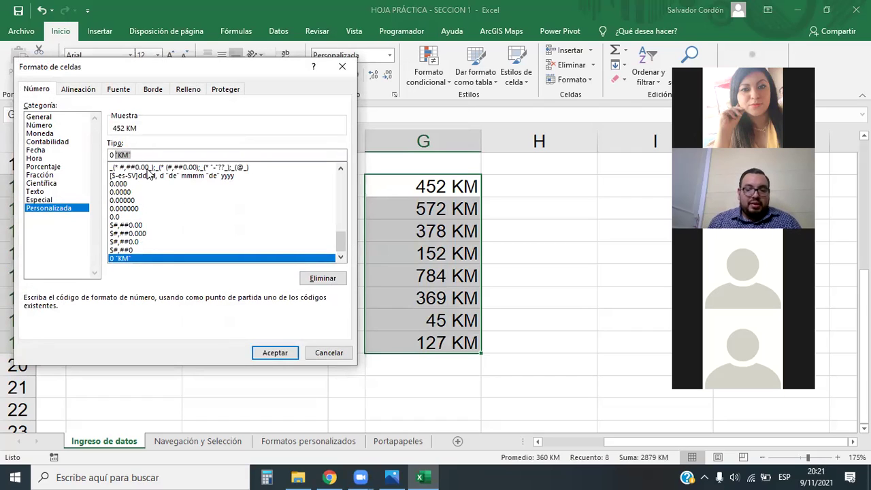
key(BackSpace)
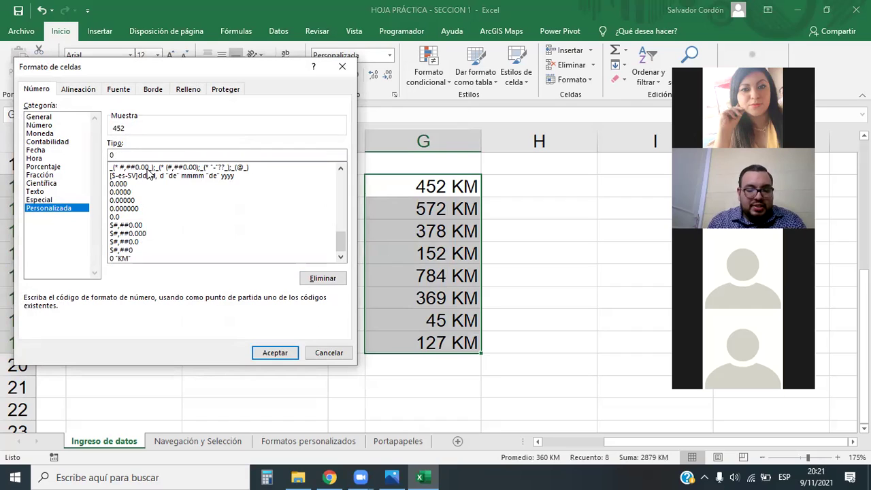
text("KM")
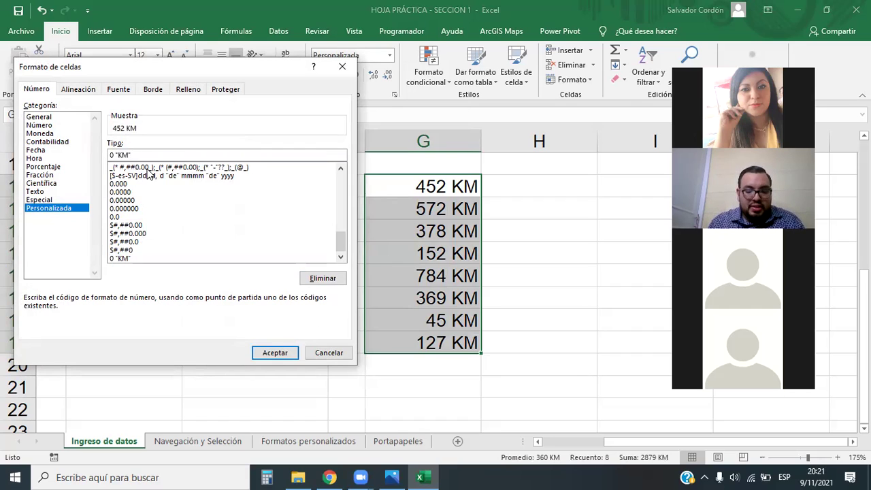
click(147, 169)
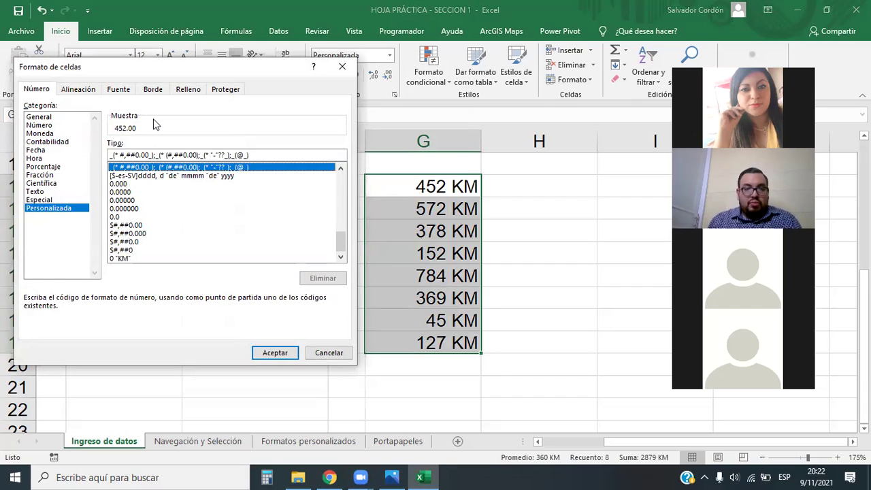
drag(341, 243, 339, 170)
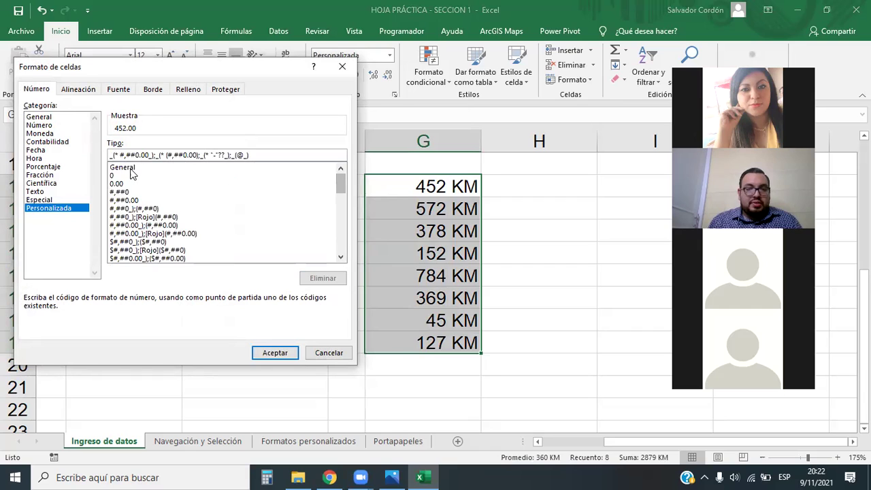
click(114, 176)
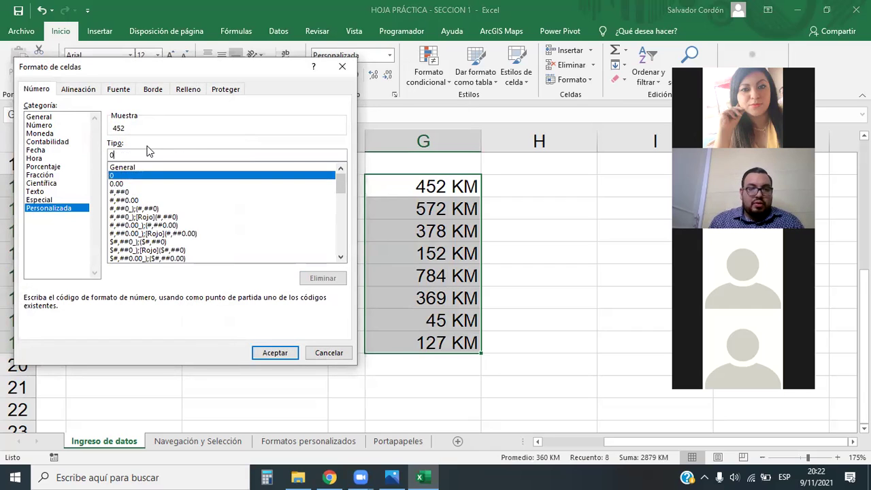
click(148, 152)
text("K)
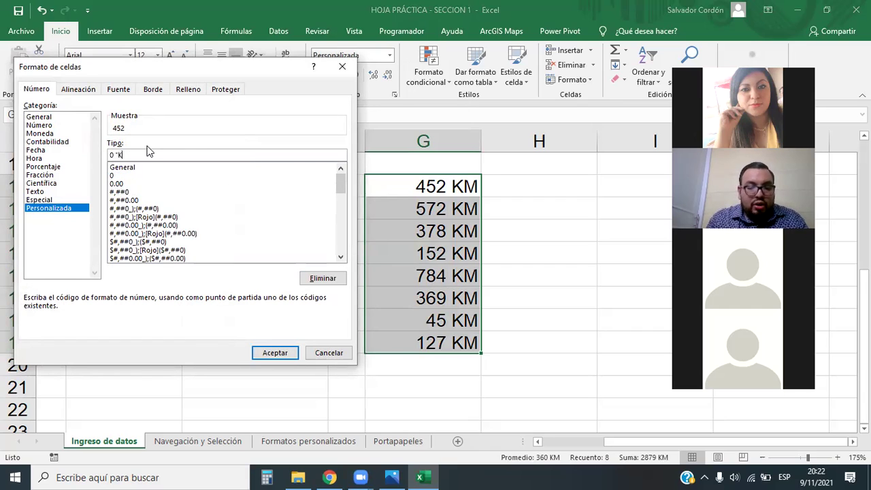
text(M")
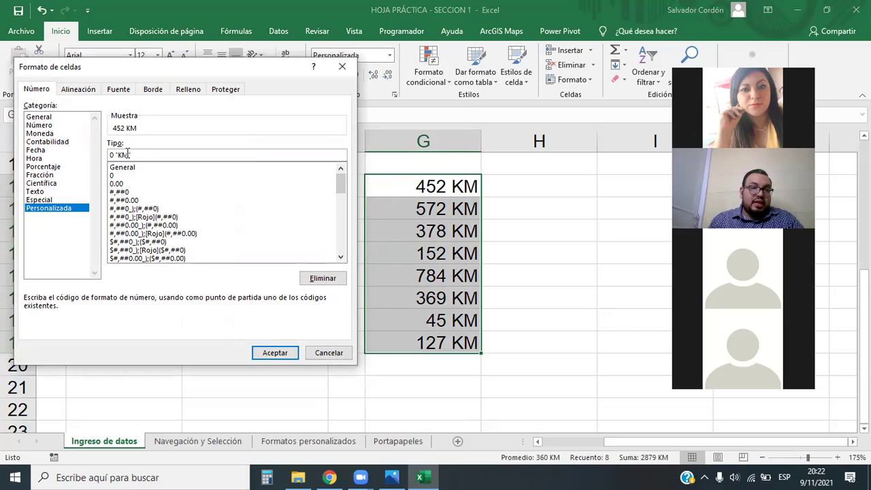
click(280, 351)
Compare the formatted G12:G19 with text cell E12, then select all of column G.
drag(455, 187, 459, 344)
click(552, 321)
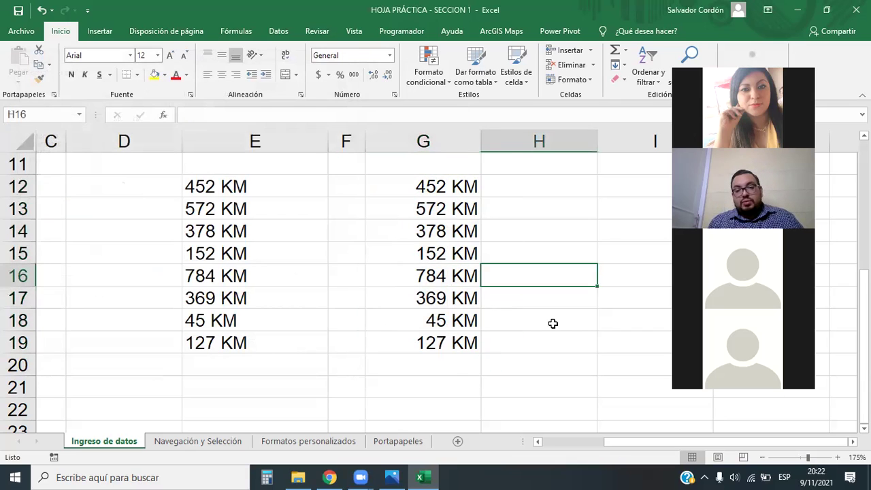
click(552, 366)
click(255, 187)
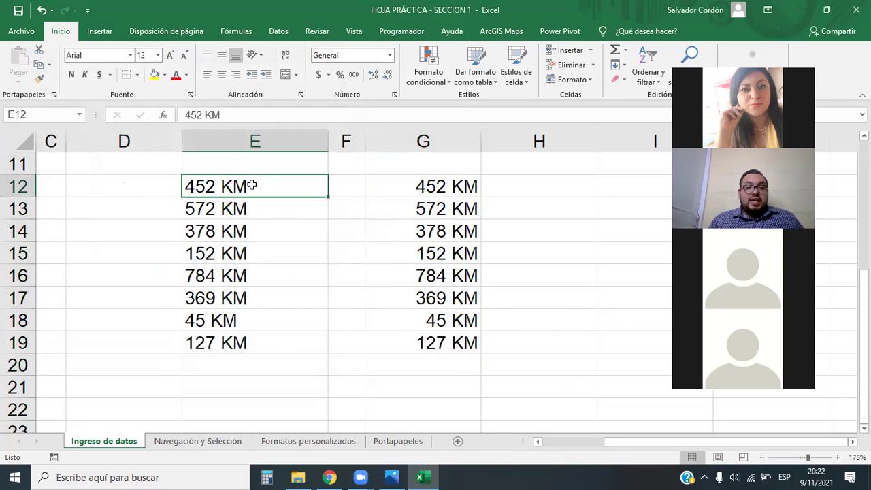
click(433, 137)
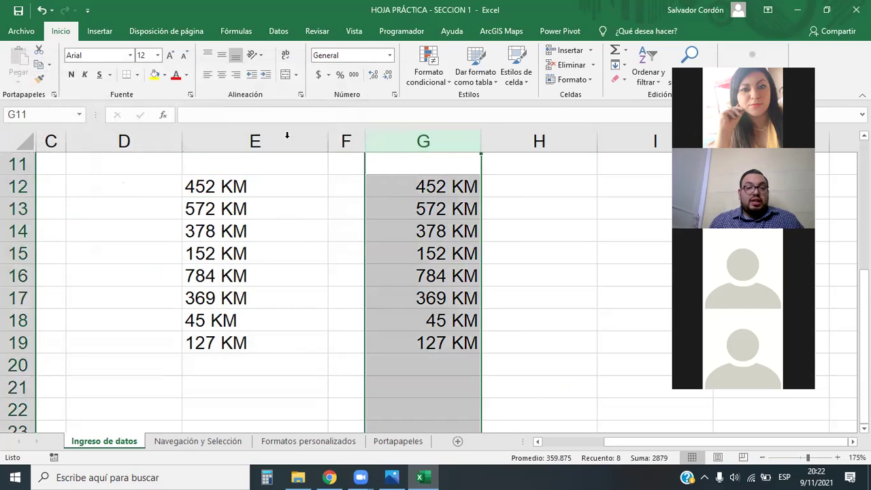
click(229, 140)
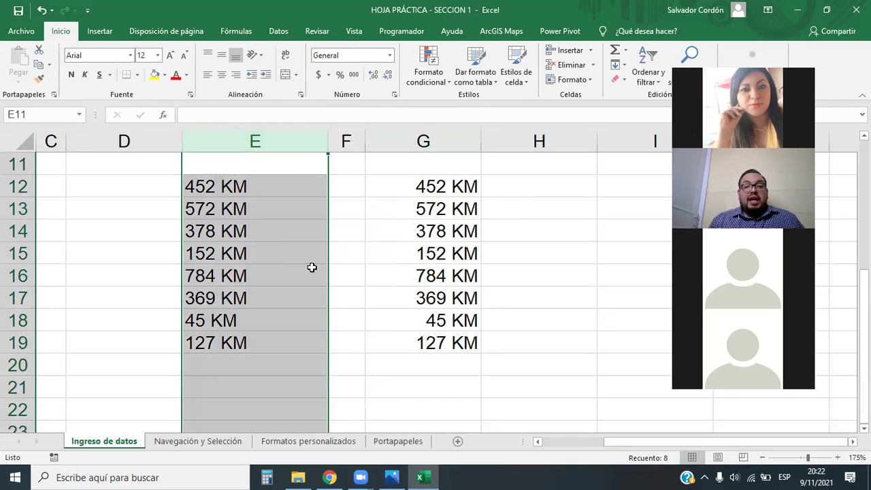
click(437, 143)
drag(431, 178, 428, 336)
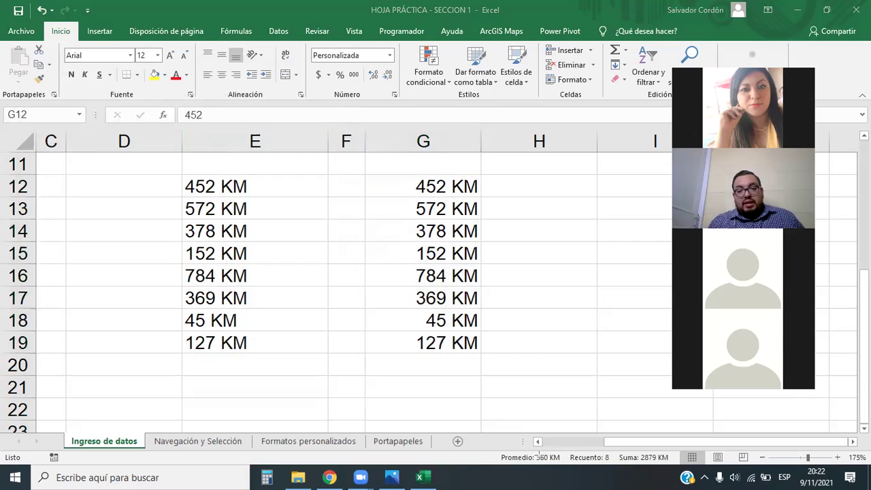
drag(489, 446, 674, 468)
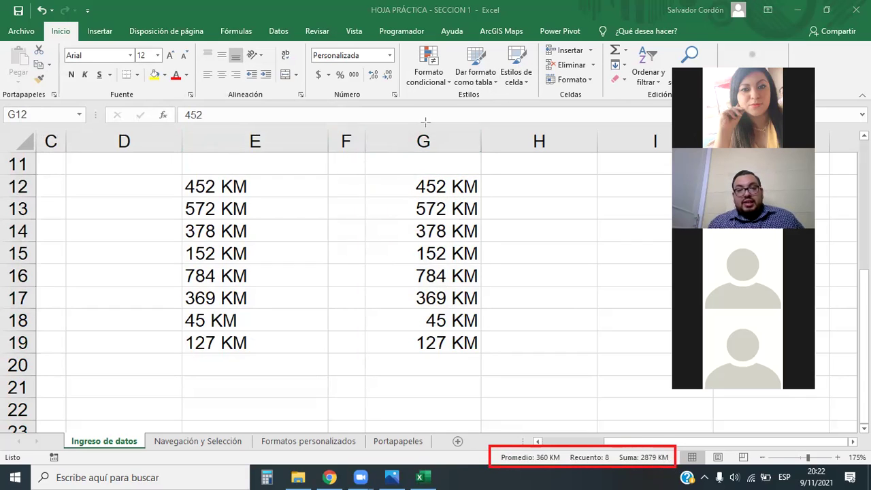
mouse_move(448, 358)
mouse_down()
mouse_move(519, 414)
mouse_move(516, 441)
mouse_up()
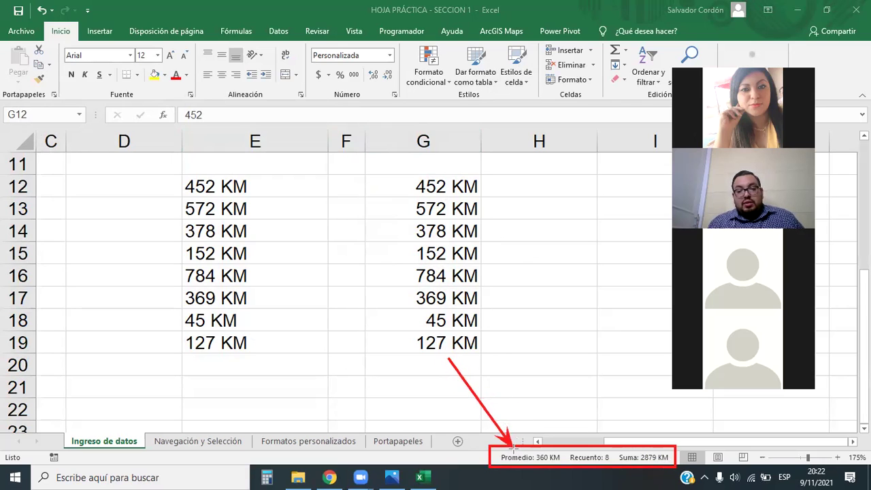
mouse_move(470, 357)
mouse_down()
mouse_move(517, 414)
mouse_move(569, 448)
mouse_up()
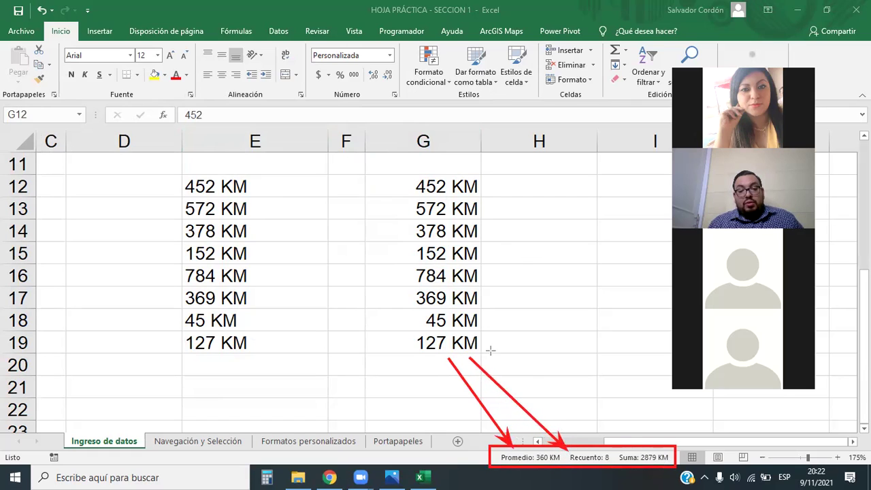
drag(485, 332, 617, 451)
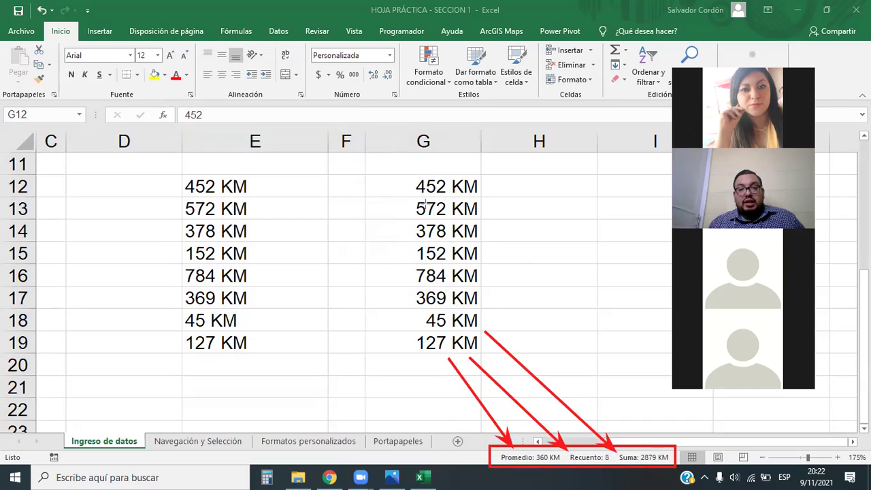
mouse_move(394, 173)
mouse_down()
mouse_move(415, 256)
mouse_move(473, 369)
mouse_move(492, 368)
mouse_up()
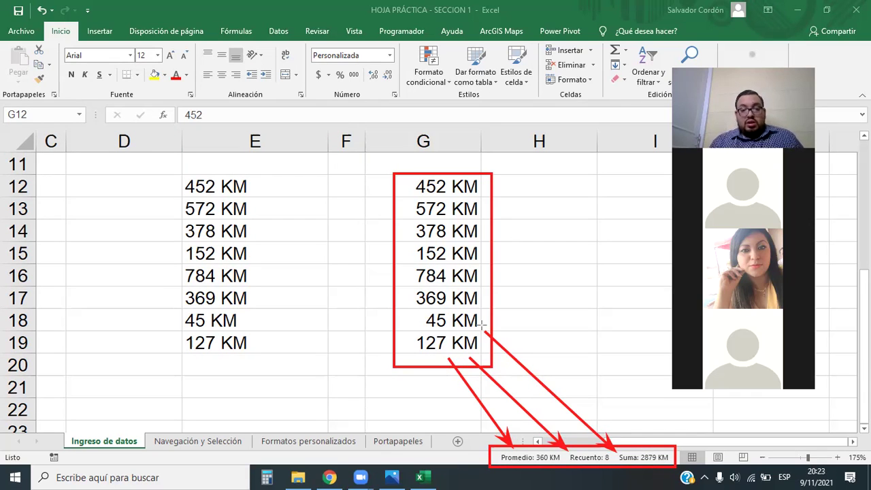
mouse_move(170, 168)
mouse_down()
mouse_move(265, 304)
mouse_move(265, 361)
mouse_up()
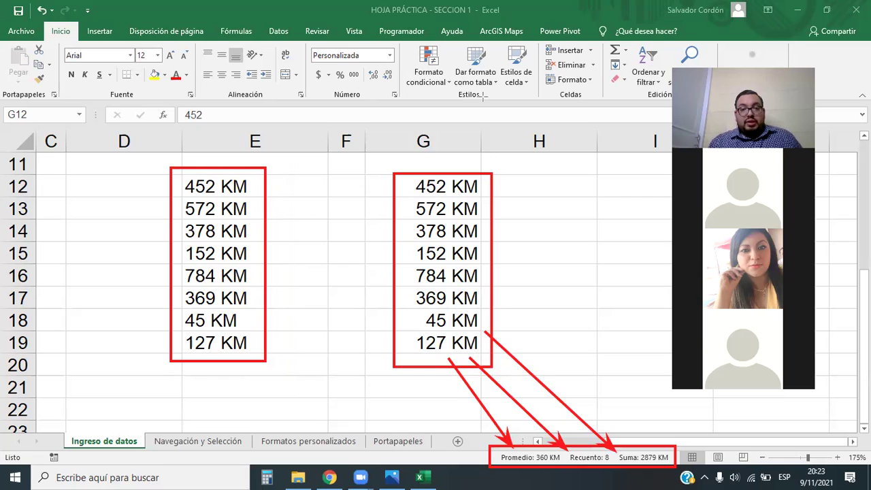
click(254, 183)
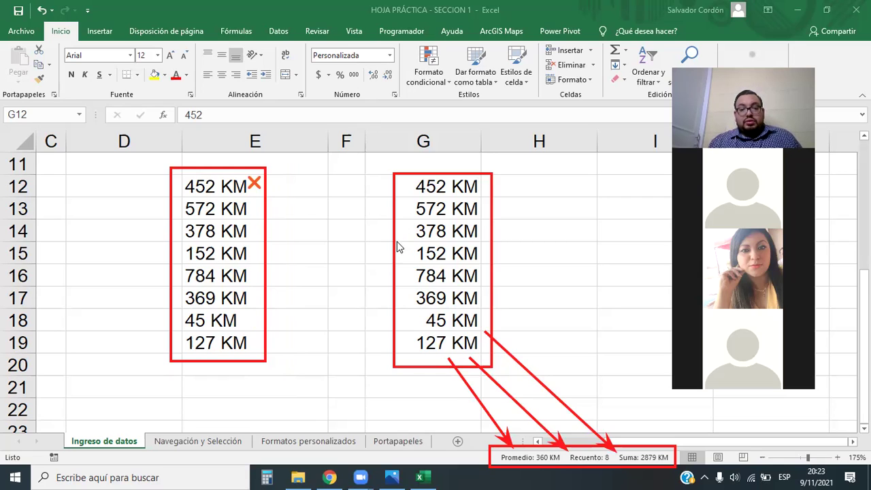
click(409, 323)
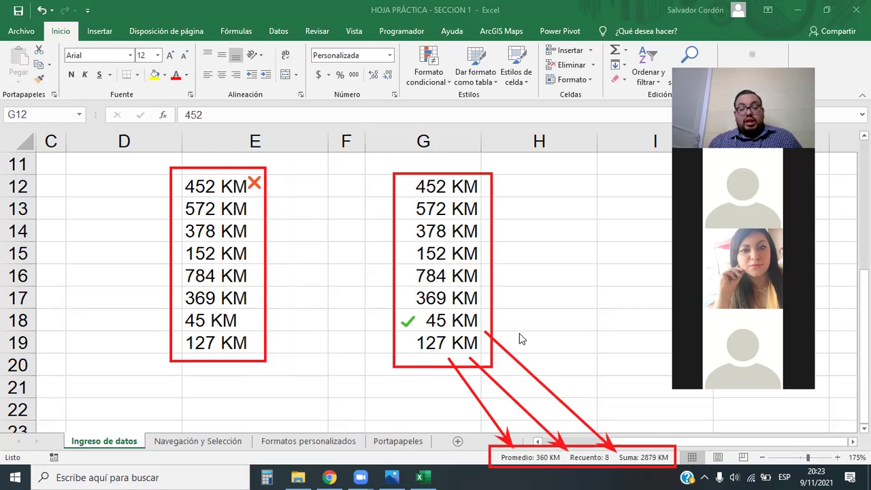
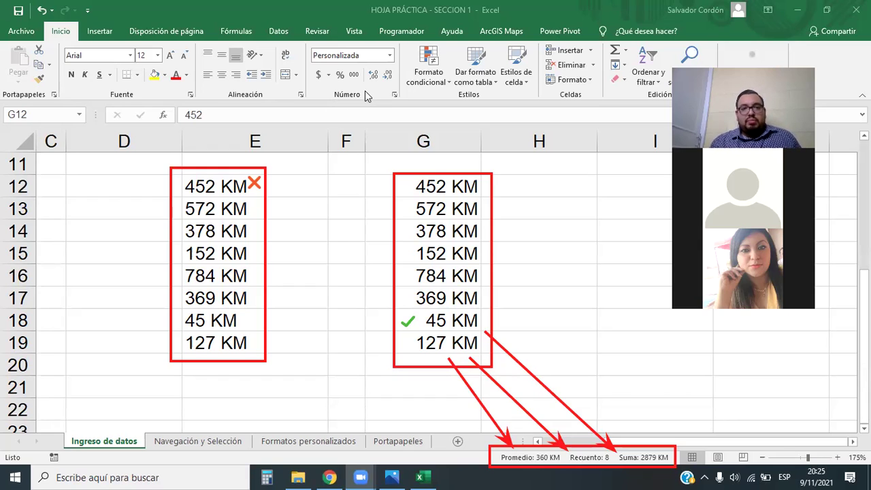
Erase the red ink boxes, arrows, check mark and X around the KM lists in columns E and G.
click(474, 189)
key(ctrl+shift+Down)
click(533, 216)
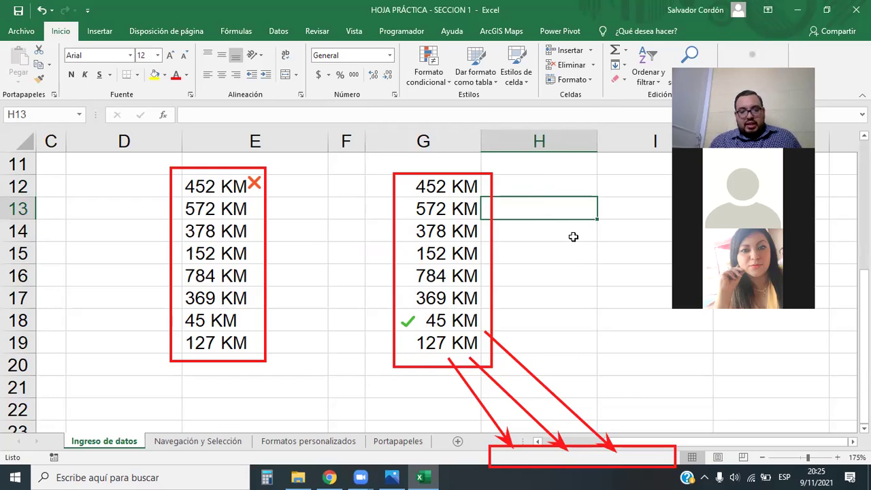
click(538, 237)
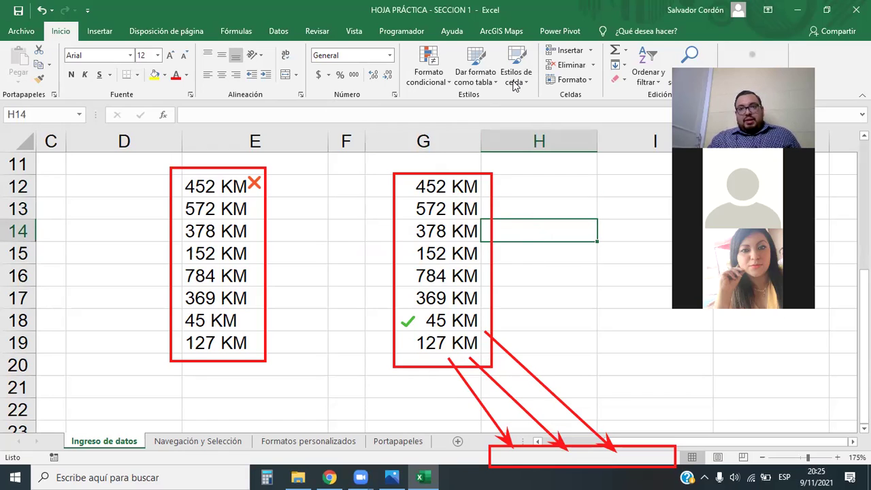
mouse_move(492, 174)
mouse_down()
mouse_move(399, 346)
mouse_move(457, 389)
mouse_move(549, 401)
mouse_move(549, 461)
mouse_up()
mouse_move(318, 305)
mouse_down()
mouse_move(255, 179)
mouse_move(291, 96)
mouse_up()
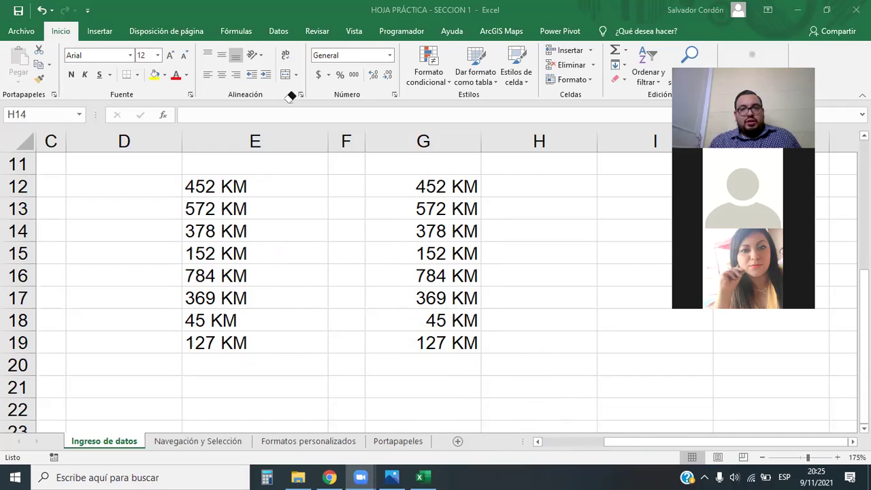
Select the eight values in G12:G19 and bring up the full number format settings.
drag(445, 185, 447, 342)
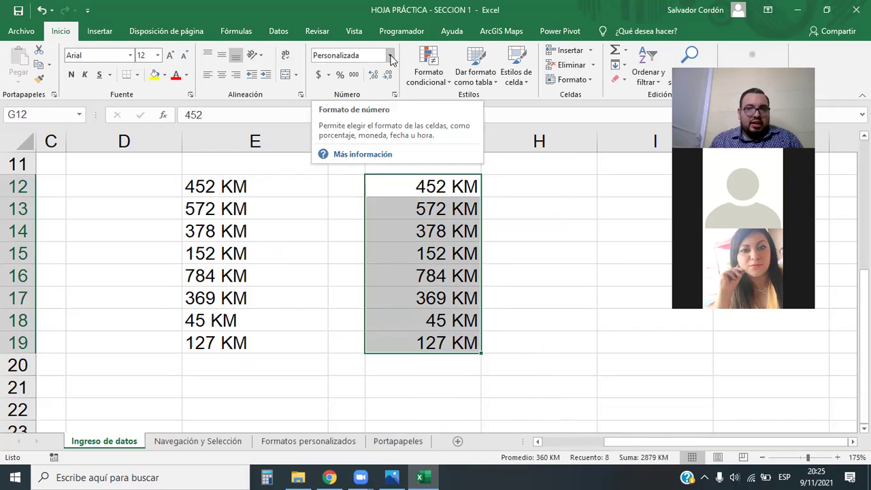
click(391, 60)
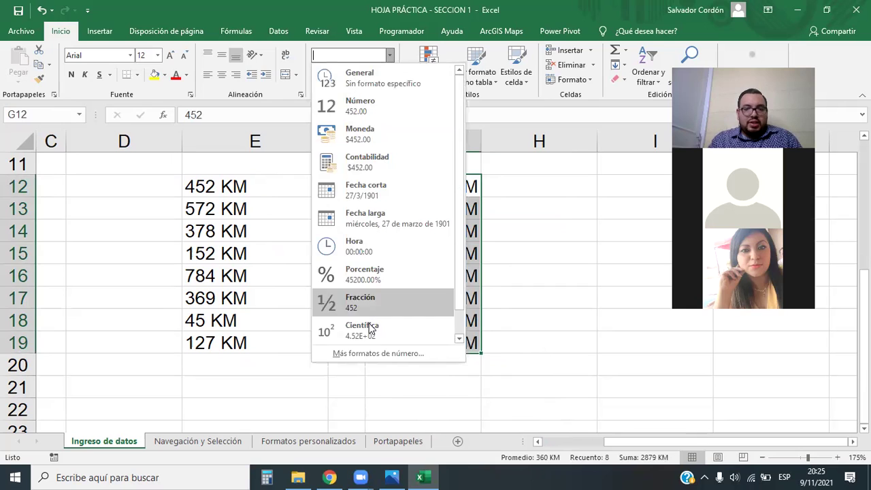
key(Escape)
drag(422, 186, 428, 344)
click(389, 55)
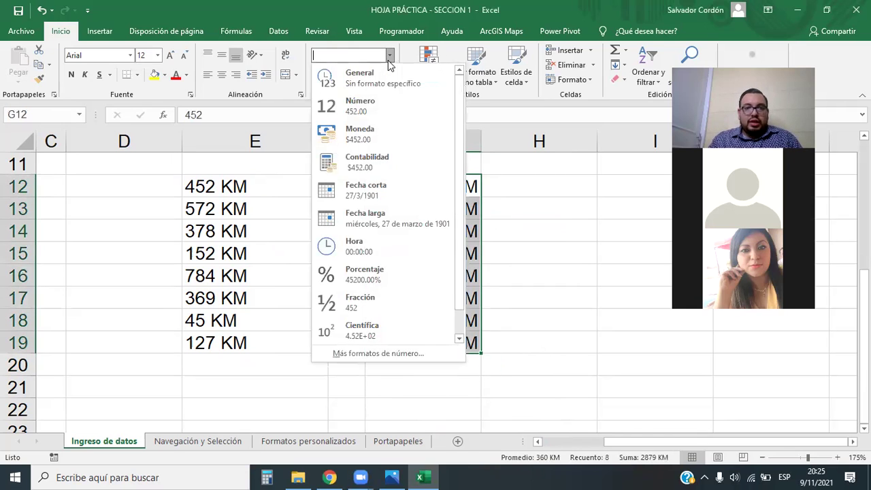
click(366, 353)
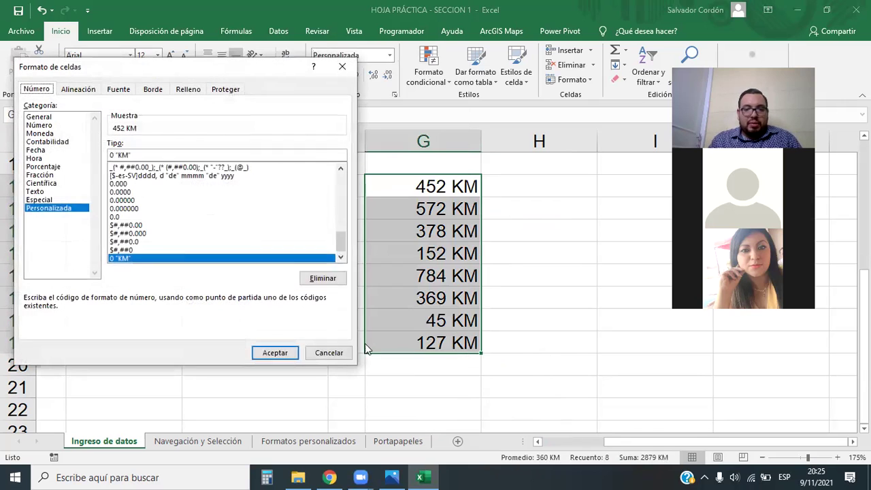
Apply the custom format 0 "Libras" so G12:G19 displays Libras units.
drag(344, 238, 342, 181)
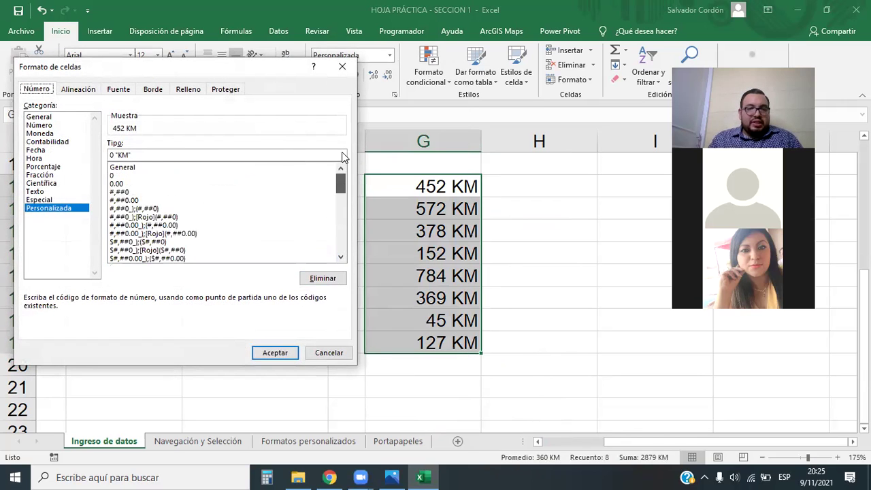
click(114, 176)
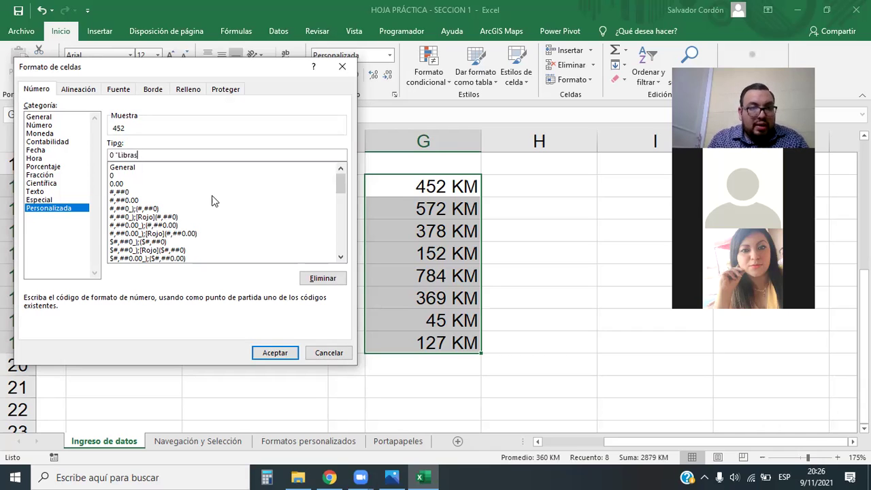
text(")
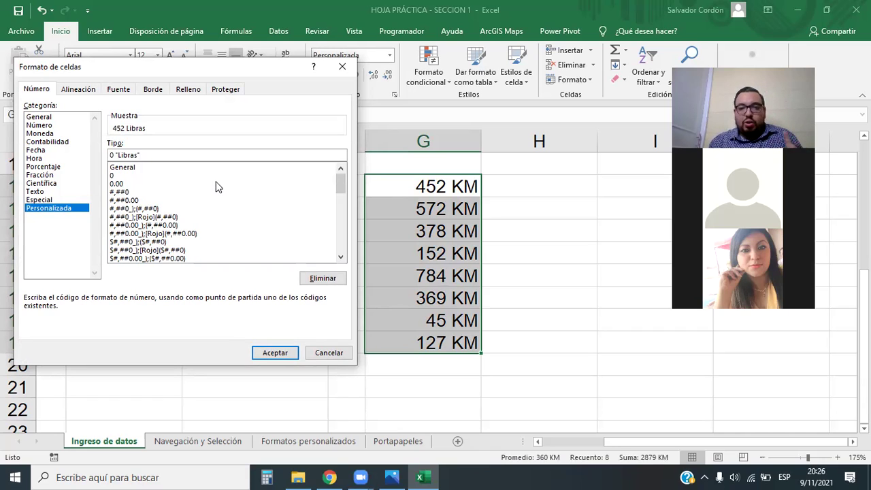
click(275, 353)
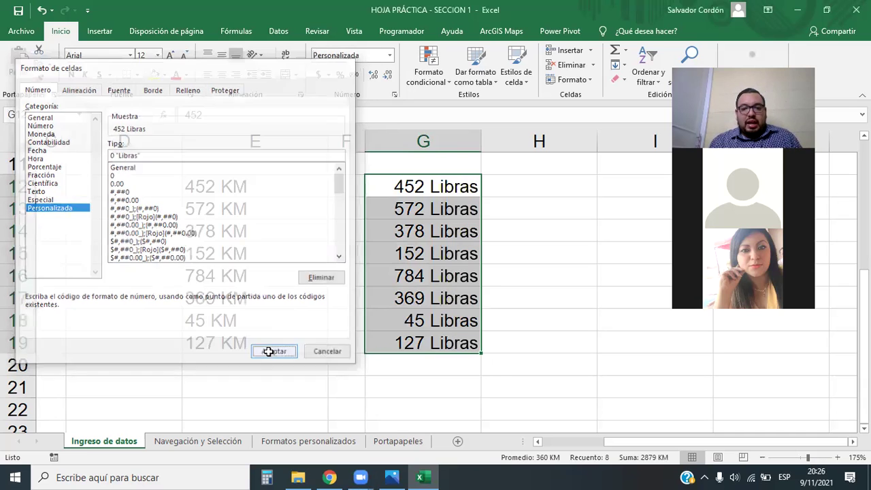
click(480, 344)
click(548, 368)
click(562, 382)
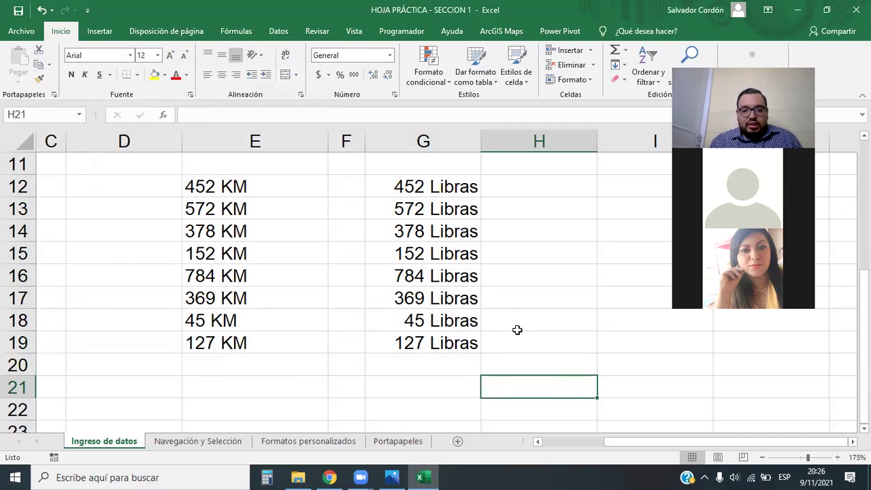
Delete the Libras values in G12:G19 and leave G12 as the active cell.
drag(470, 190, 436, 341)
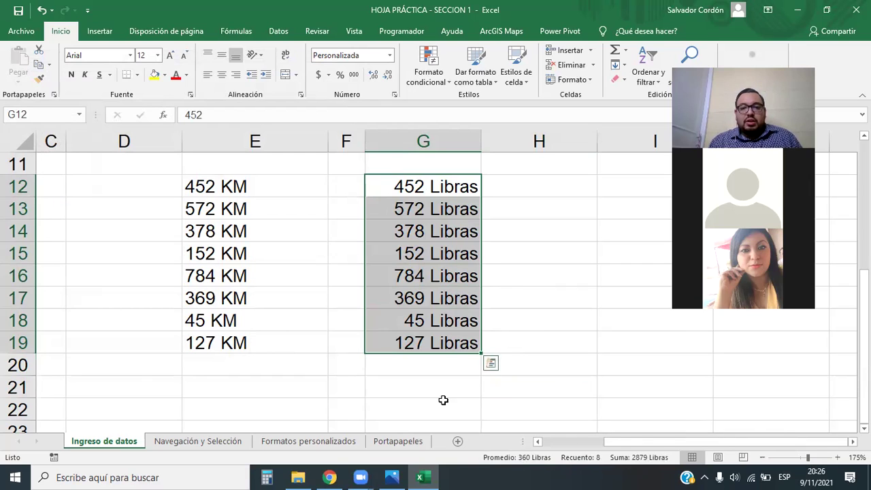
click(430, 343)
drag(419, 300, 414, 184)
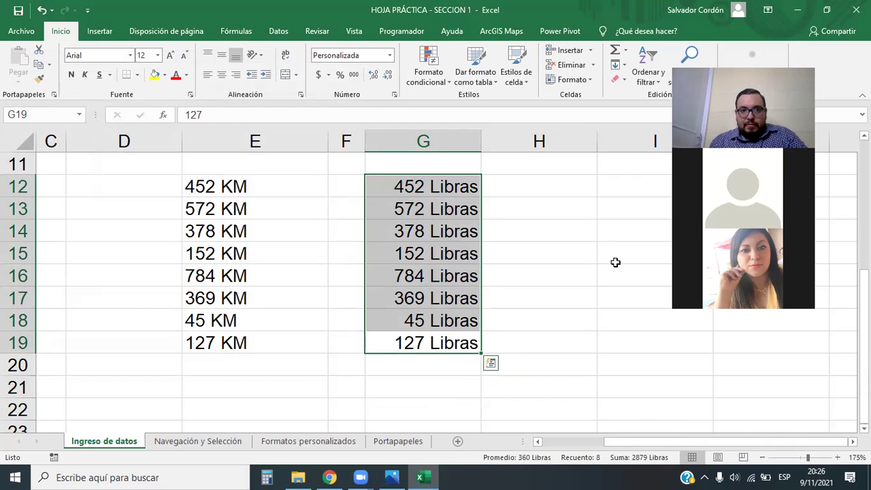
click(616, 262)
drag(446, 188, 456, 348)
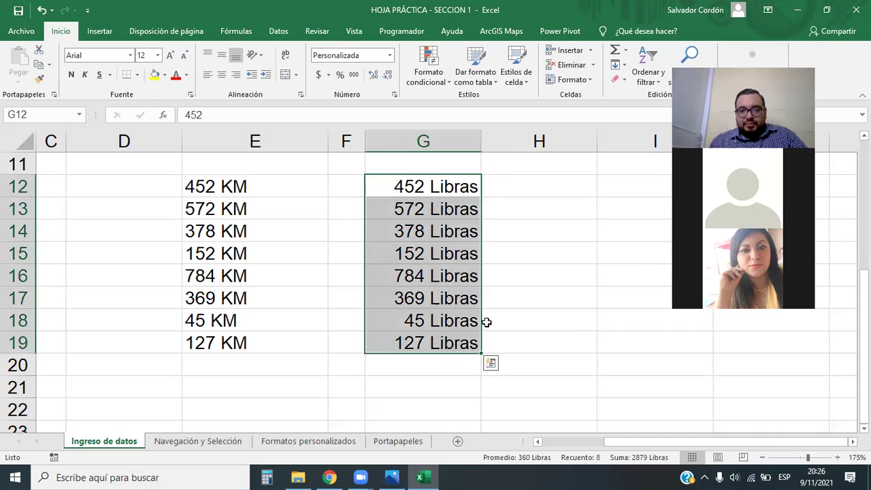
click(554, 286)
drag(417, 189, 427, 340)
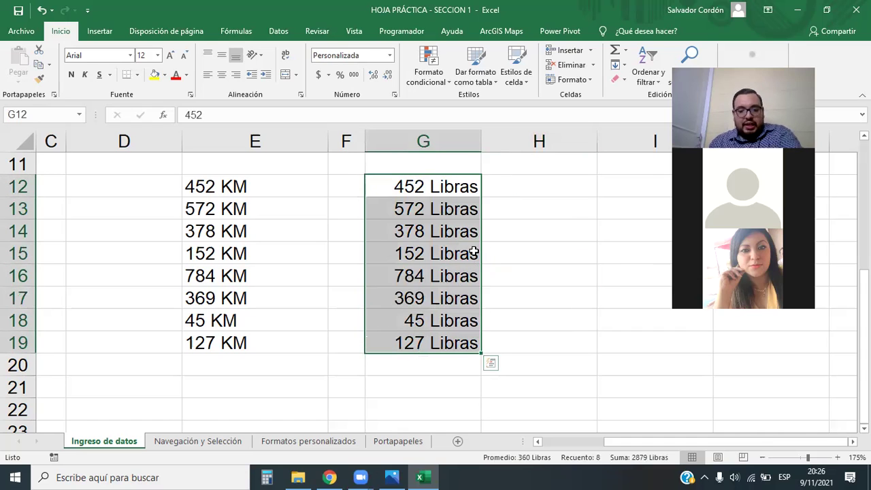
key(Delete)
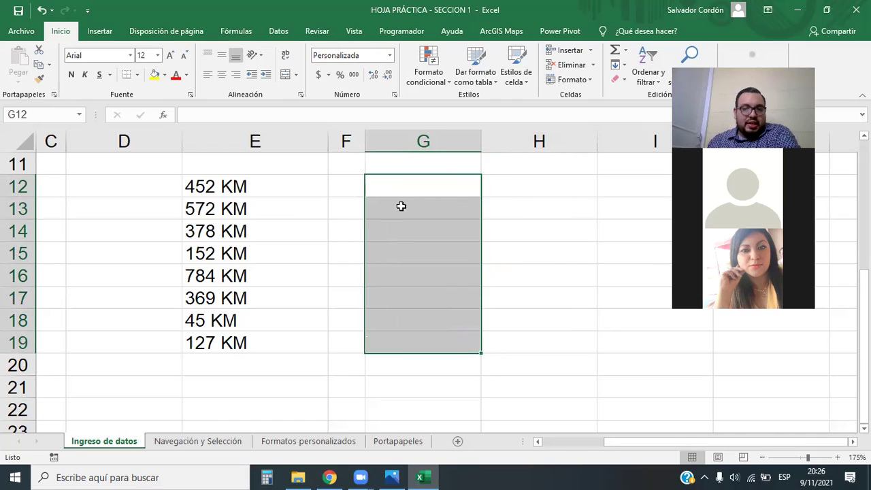
click(403, 205)
key(Up)
click(436, 248)
click(416, 191)
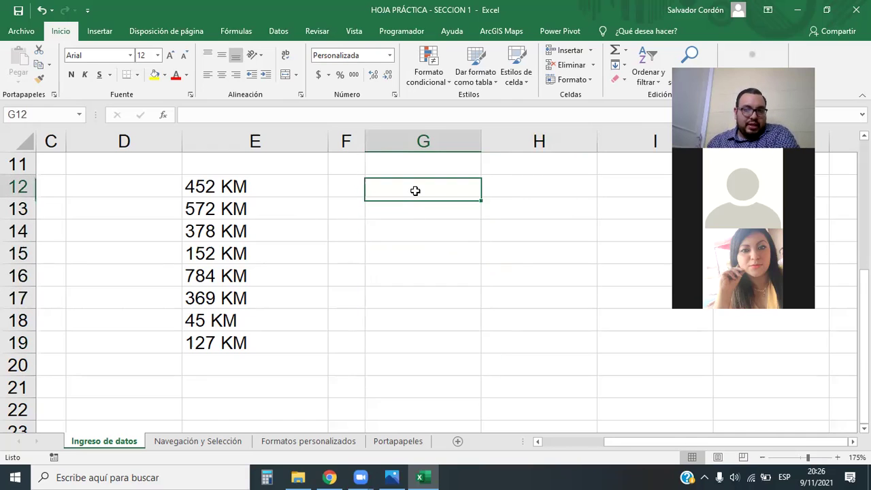
Widen column G, enter 7489652 in G12, and select G12:G21.
drag(481, 141, 498, 143)
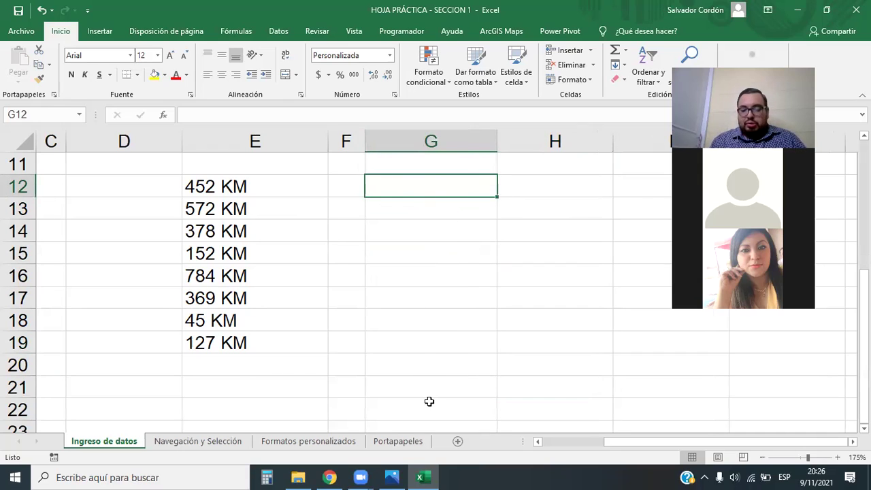
text(7)
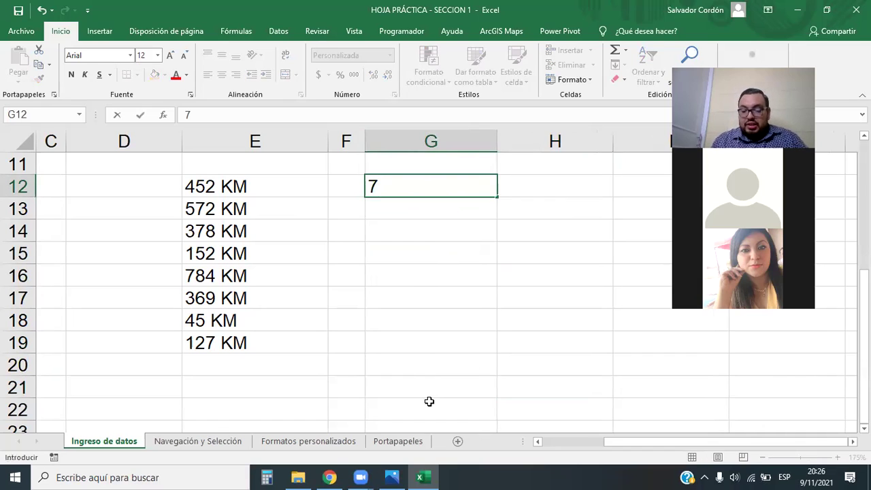
text(489)
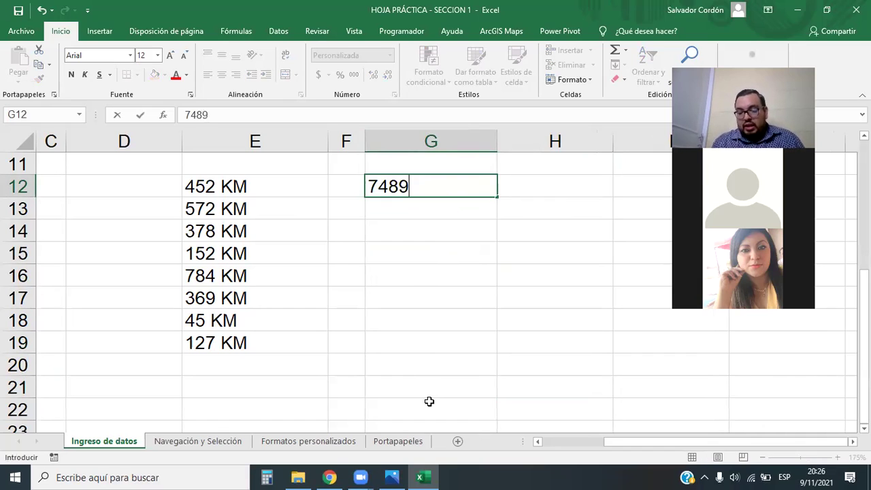
text(652)
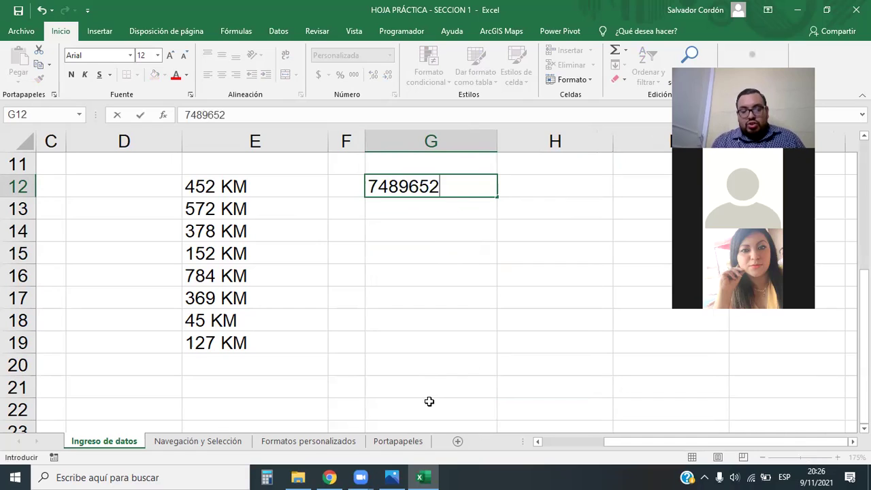
key(Return)
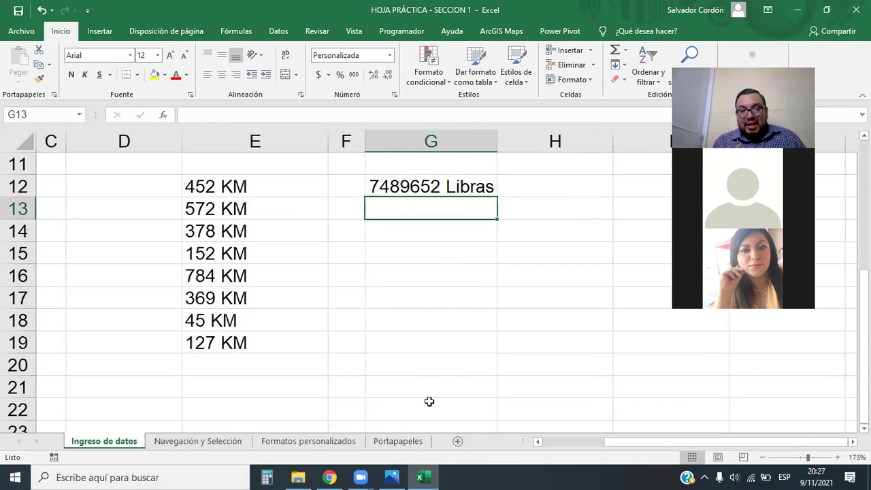
drag(430, 186, 466, 375)
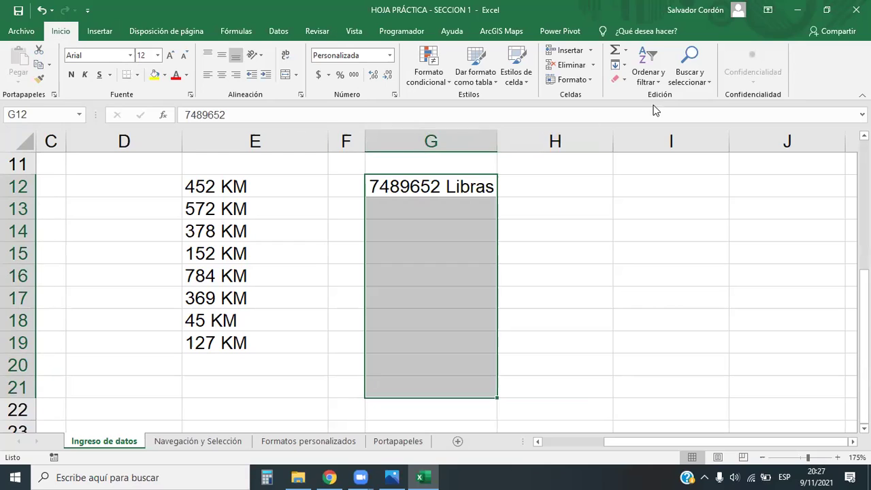
Clear the formats from G12:G21 so G12 shows plain 7489652 in General format.
click(626, 80)
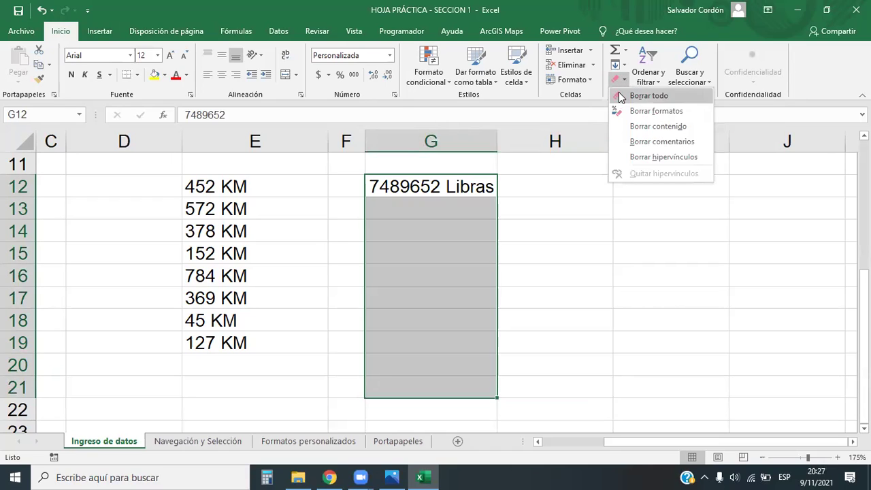
click(681, 113)
click(549, 312)
click(463, 194)
click(472, 289)
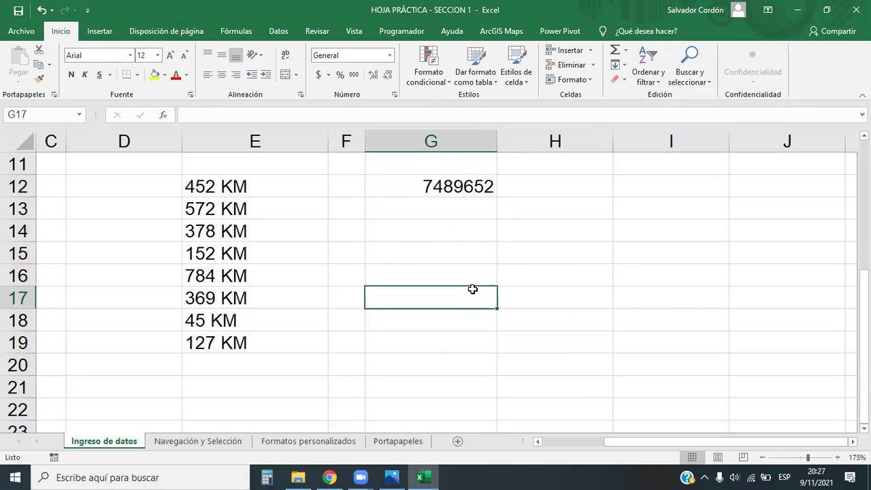
click(457, 186)
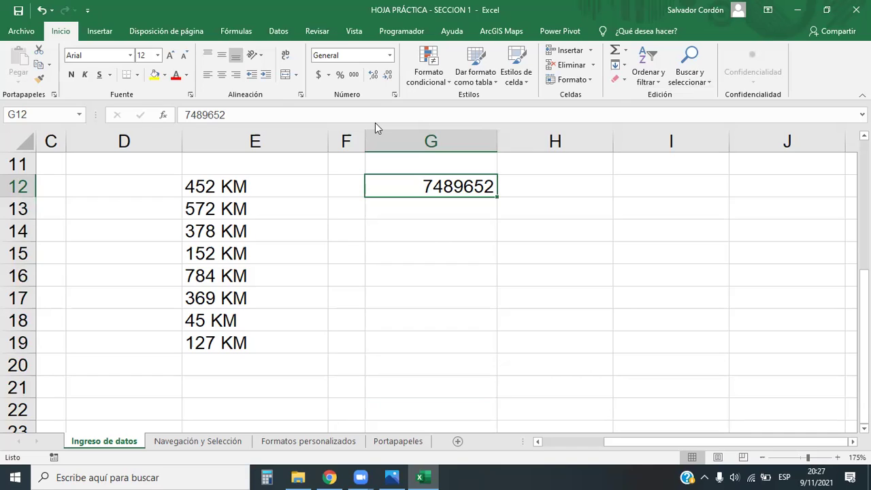
drag(414, 177, 355, 80)
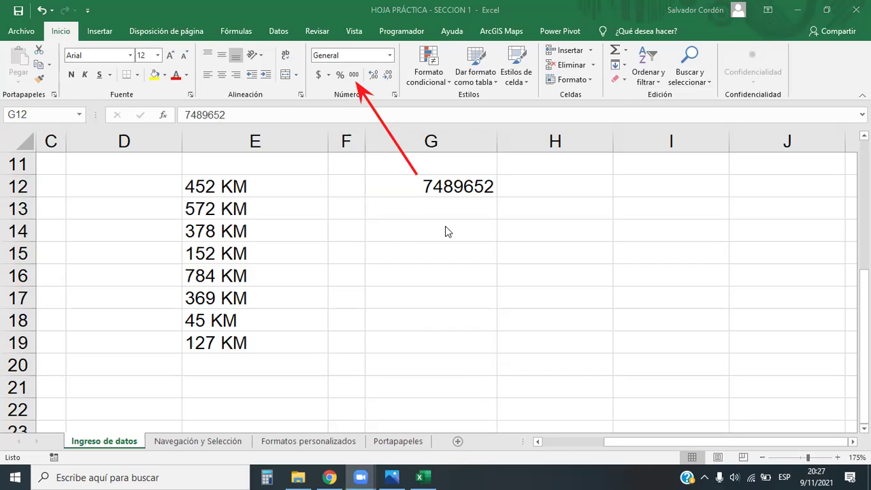
Apply Comma Style to G12 and remove the decimals so it reads 7,489,652.
click(439, 186)
click(354, 76)
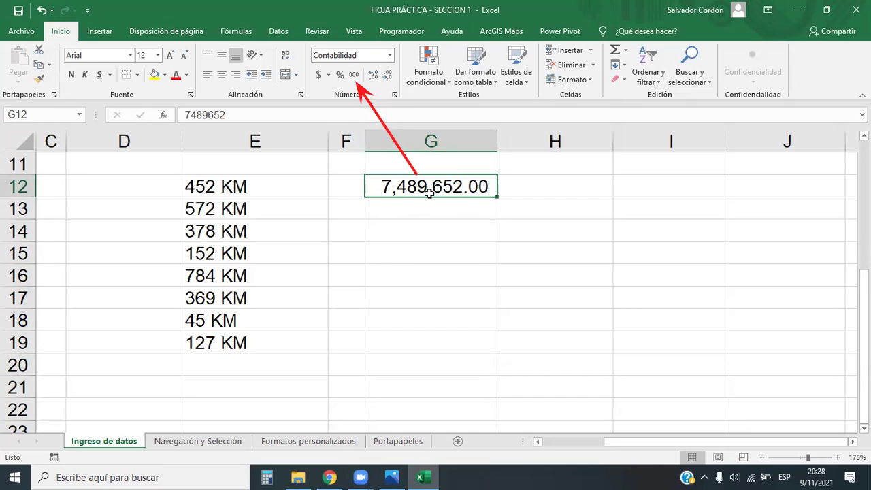
click(375, 77)
click(388, 76)
click(387, 76)
click(388, 77)
click(477, 273)
click(452, 187)
click(466, 271)
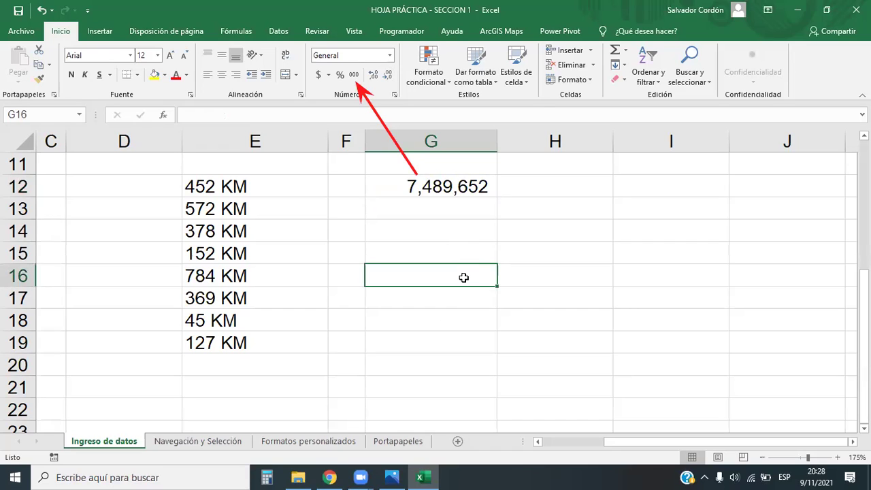
click(477, 185)
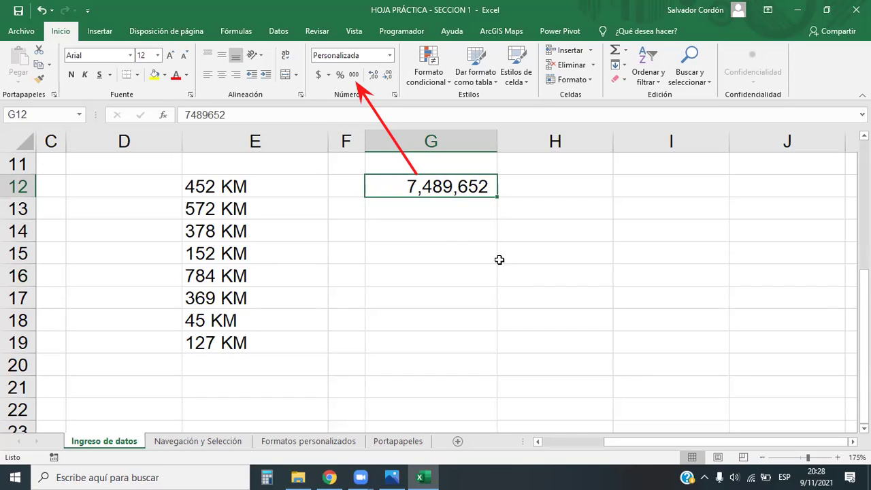
click(444, 223)
click(442, 217)
click(445, 235)
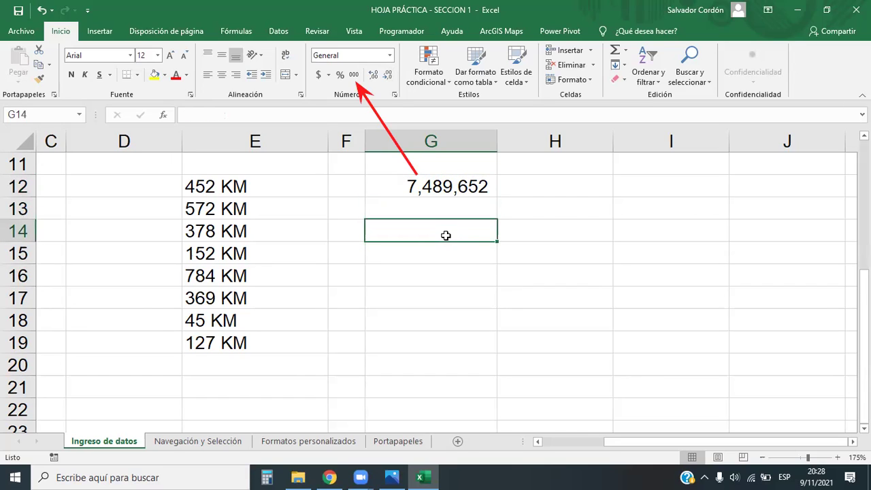
click(456, 199)
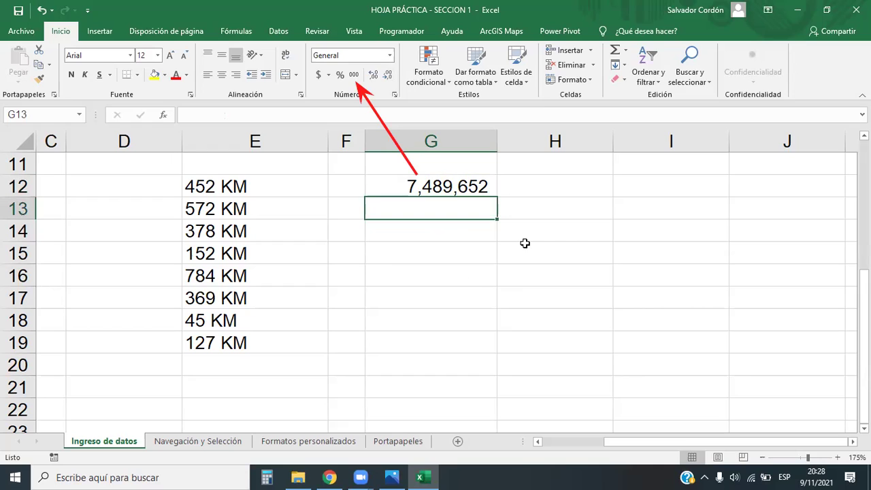
text(10)
key(Return)
drag(450, 193, 452, 217)
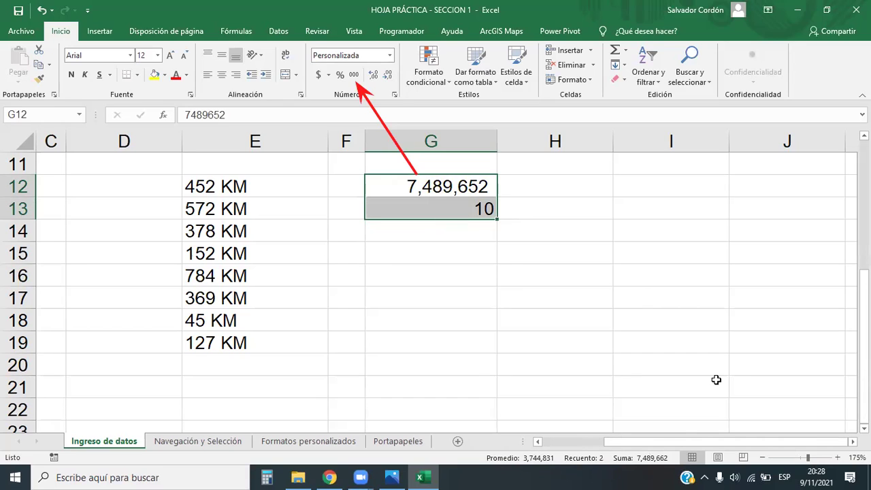
click(361, 477)
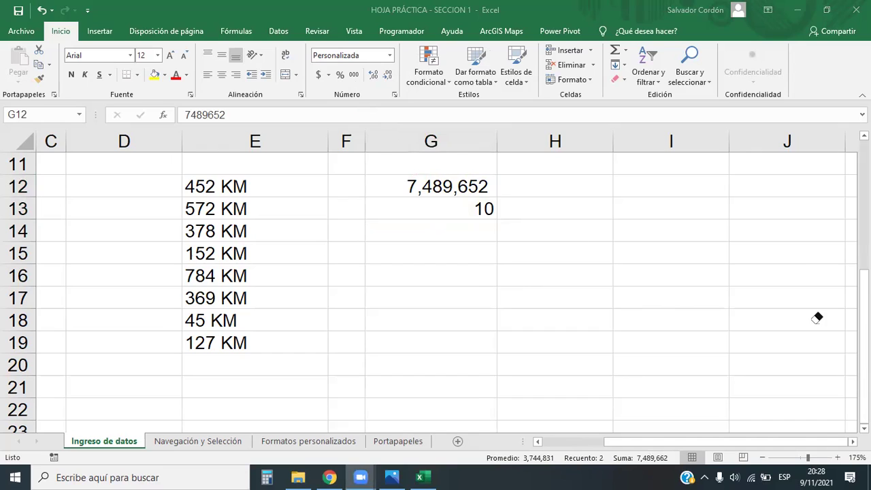
click(463, 207)
key(Delete)
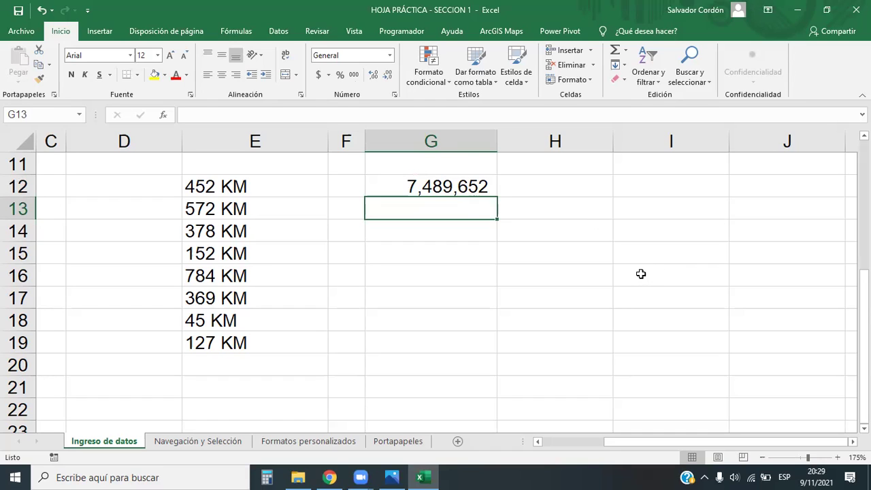
click(617, 270)
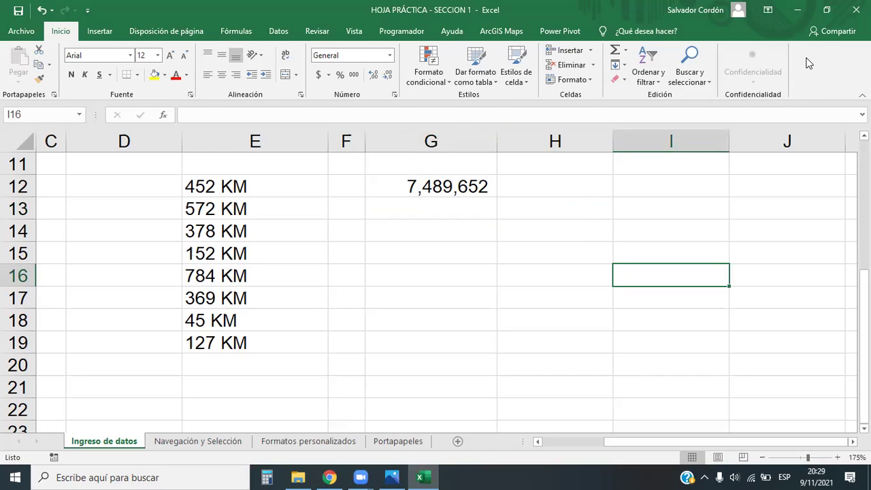
click(474, 188)
click(492, 229)
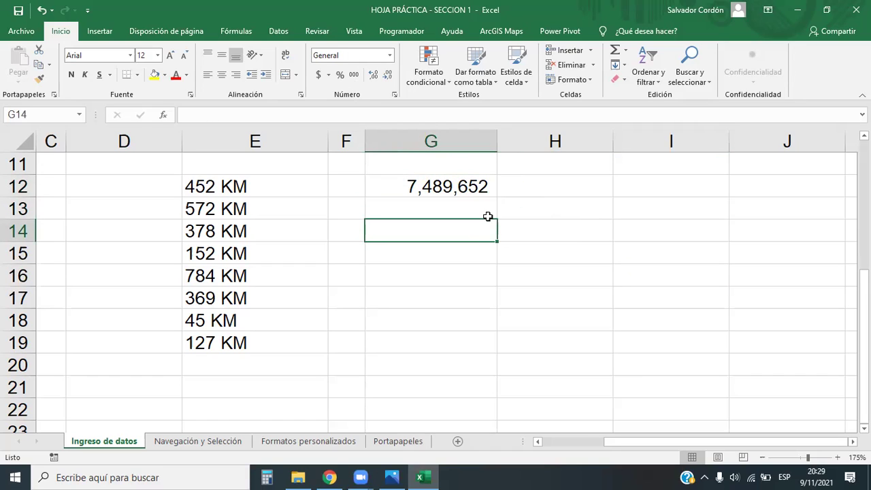
click(470, 170)
click(451, 180)
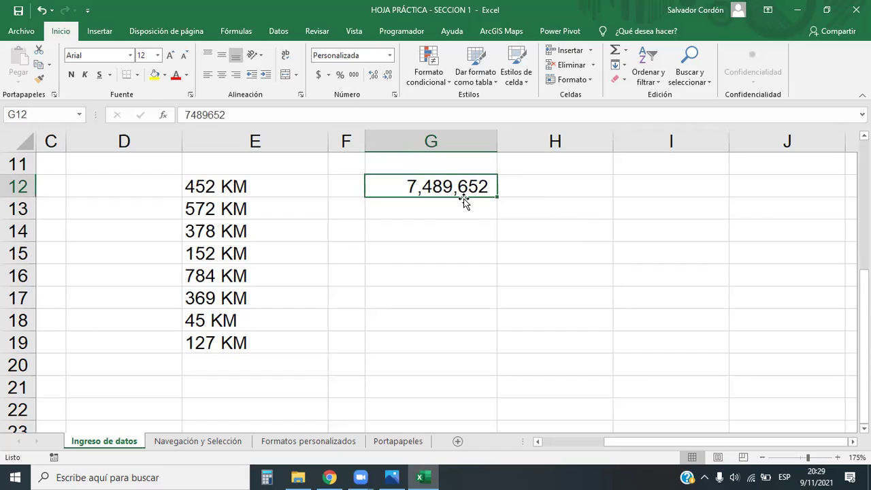
click(477, 244)
click(476, 221)
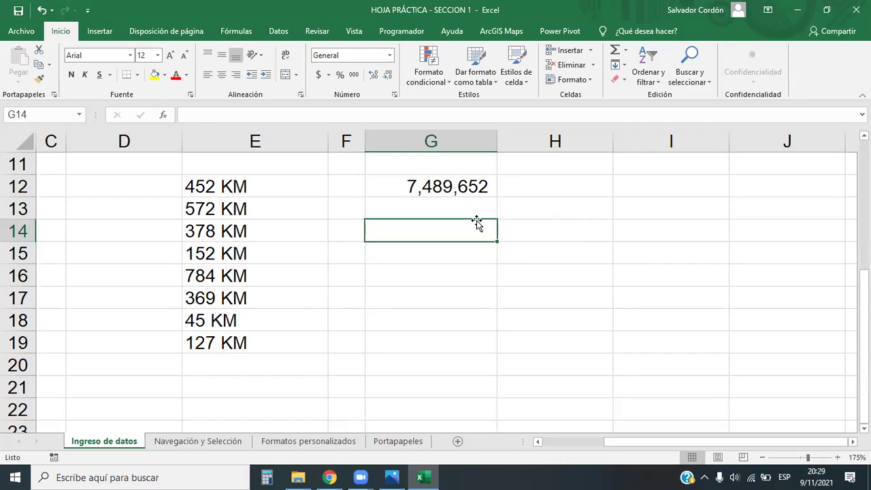
click(185, 477)
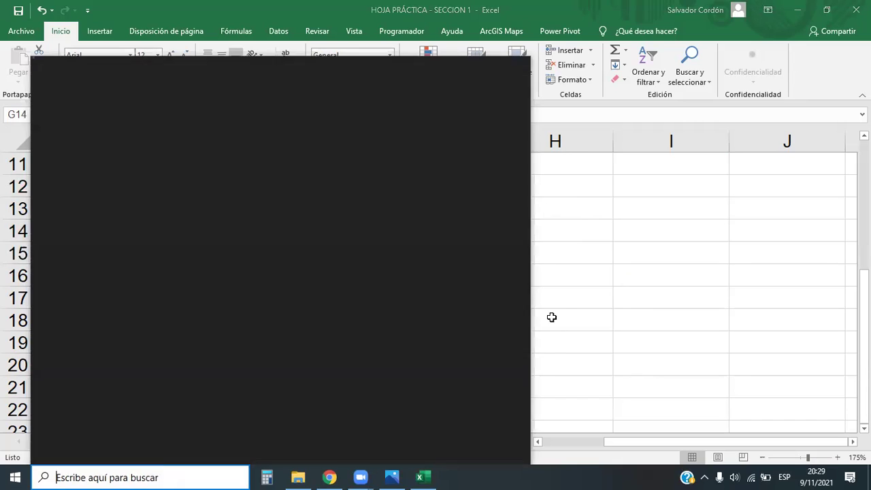
click(552, 318)
click(701, 268)
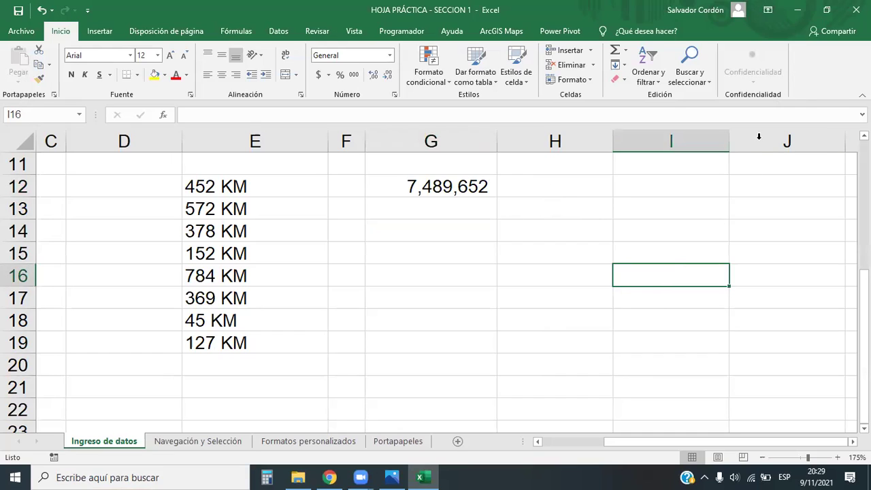
click(704, 228)
click(624, 278)
click(566, 289)
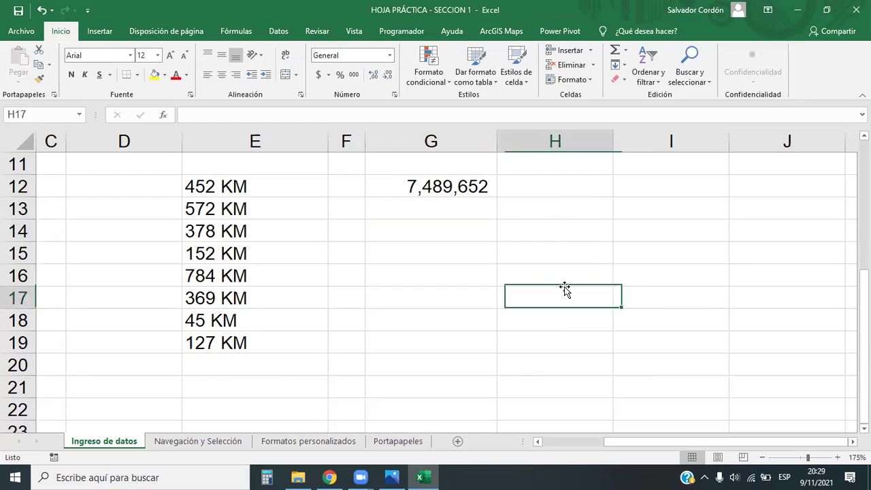
click(569, 246)
click(570, 229)
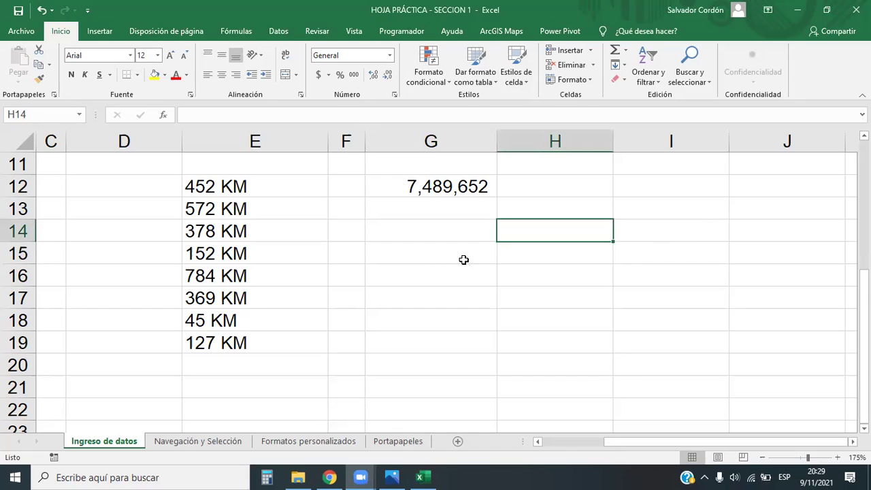
click(474, 211)
click(468, 185)
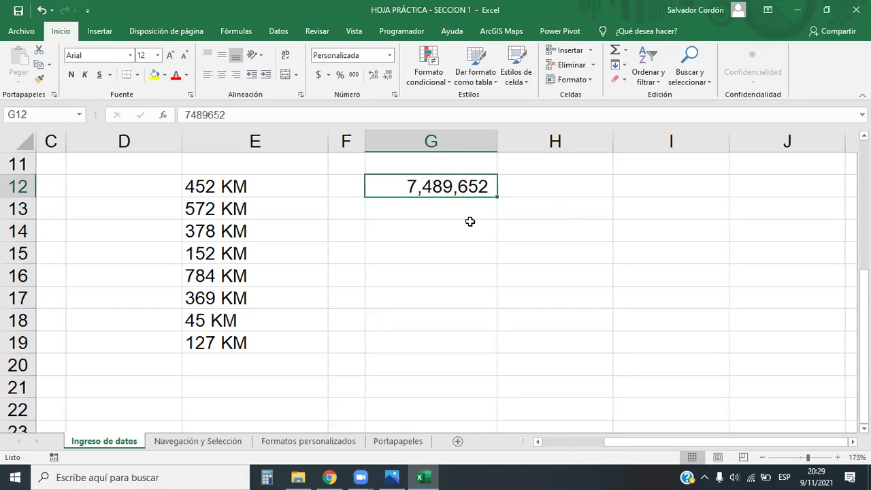
click(471, 225)
click(460, 189)
click(461, 244)
click(466, 211)
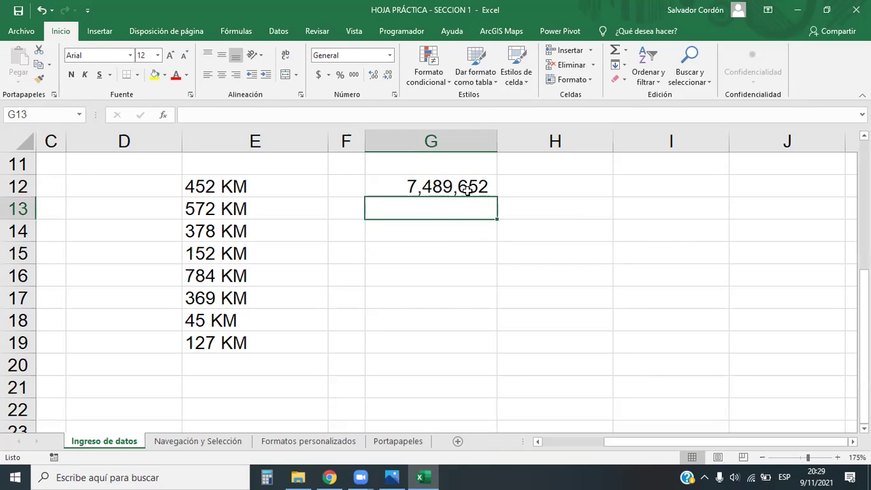
click(453, 382)
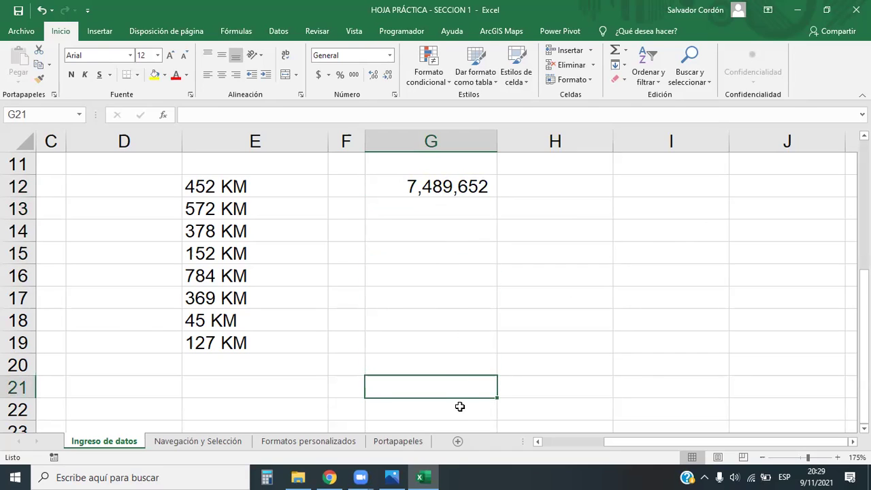
click(458, 441)
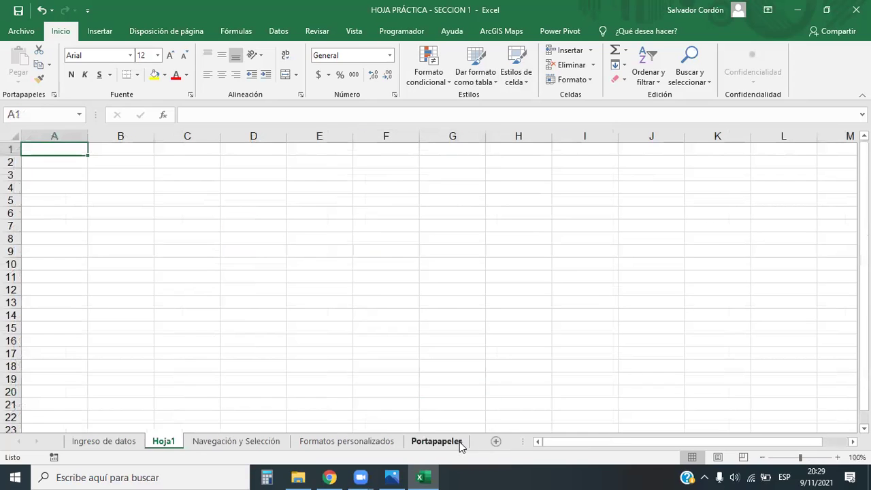
drag(55, 149, 587, 374)
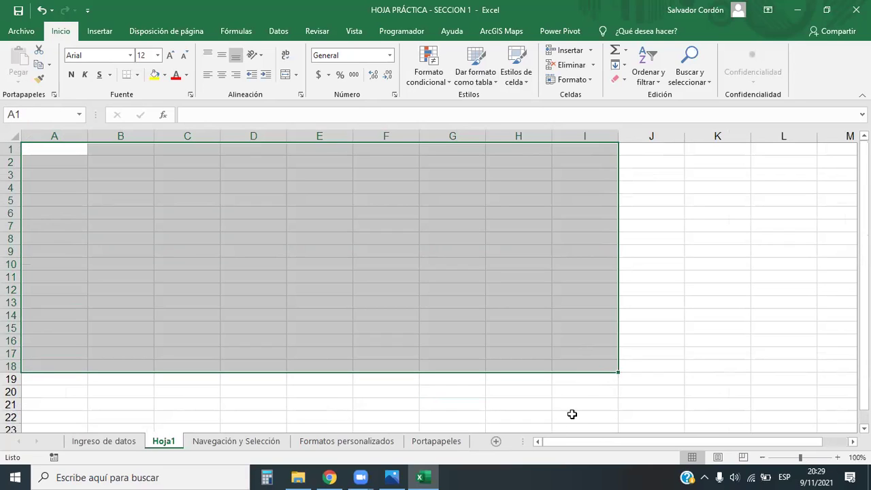
right_click(160, 442)
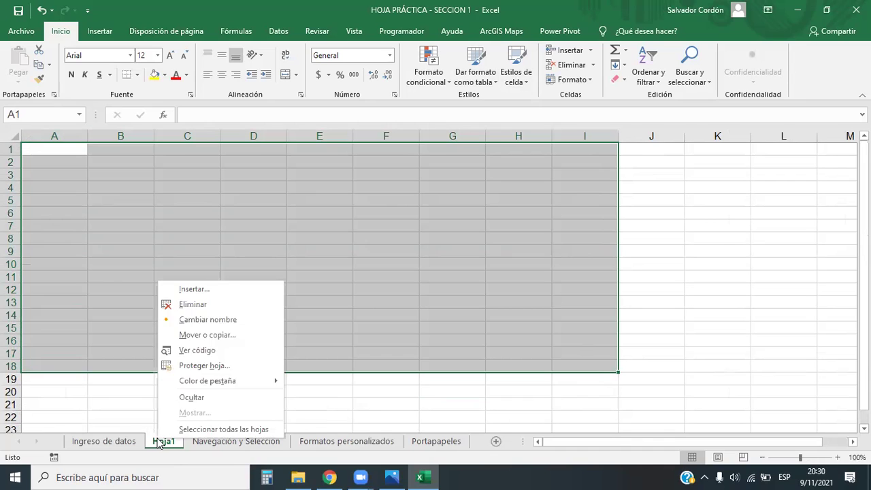
click(185, 307)
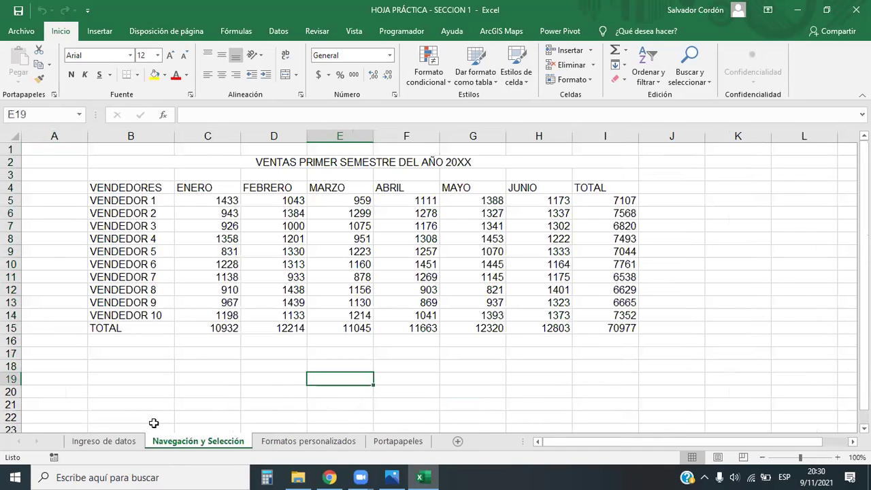
click(102, 441)
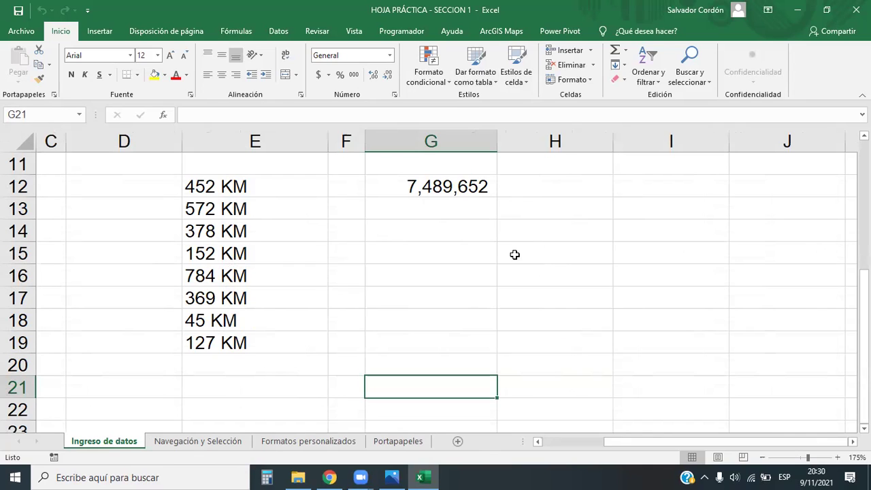
click(413, 277)
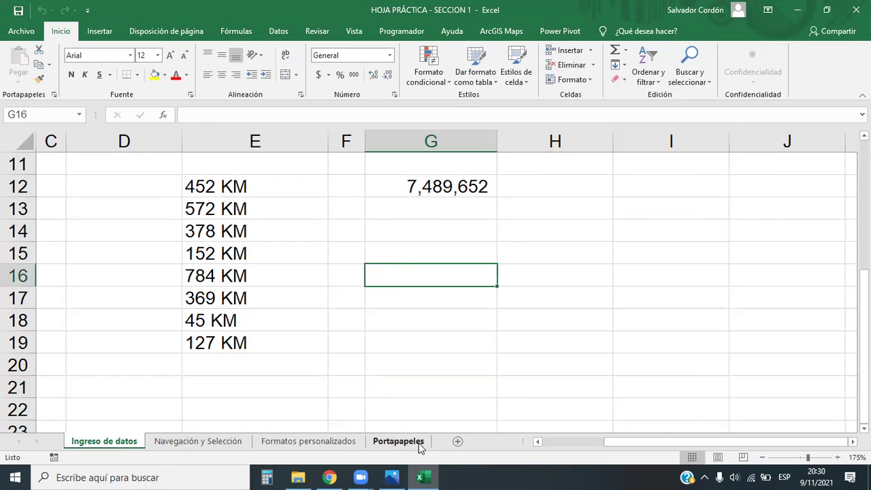
Add the Hoja2 worksheet and move it to the end of the sheet tabs.
click(458, 441)
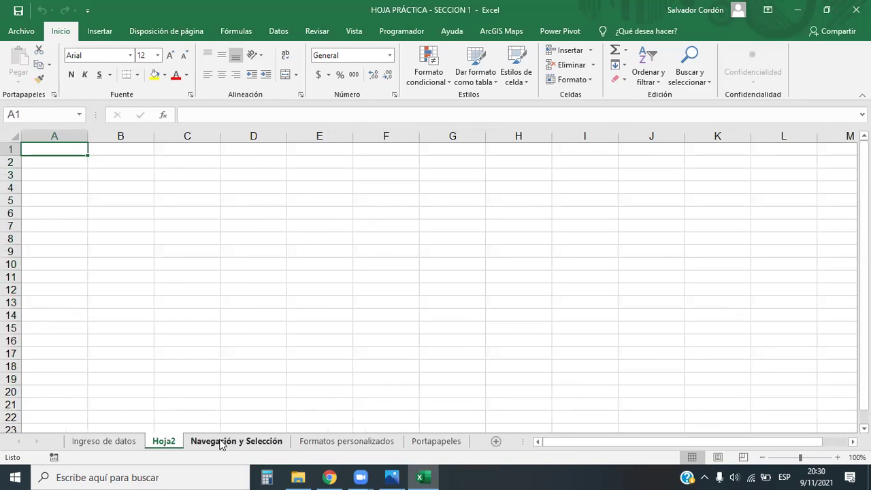
drag(173, 446, 472, 441)
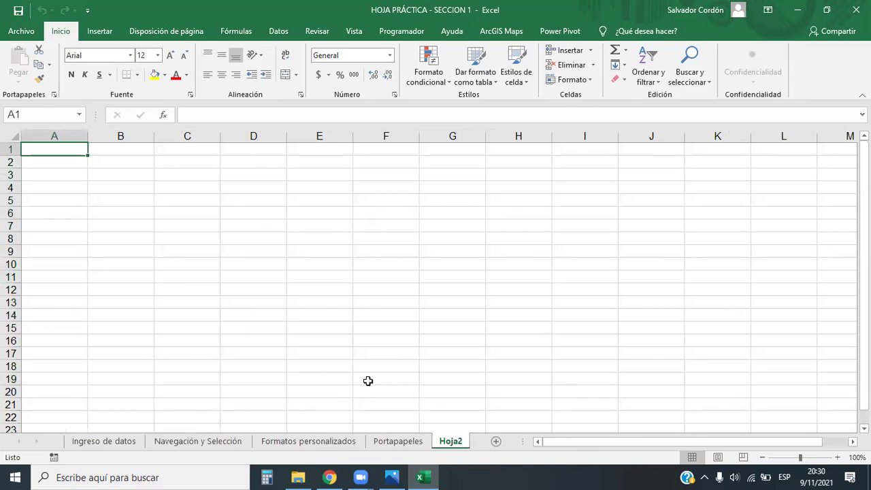
click(268, 218)
click(138, 75)
click(459, 175)
Apply Todos los bordes to every cell of B2:F11.
drag(128, 161, 388, 280)
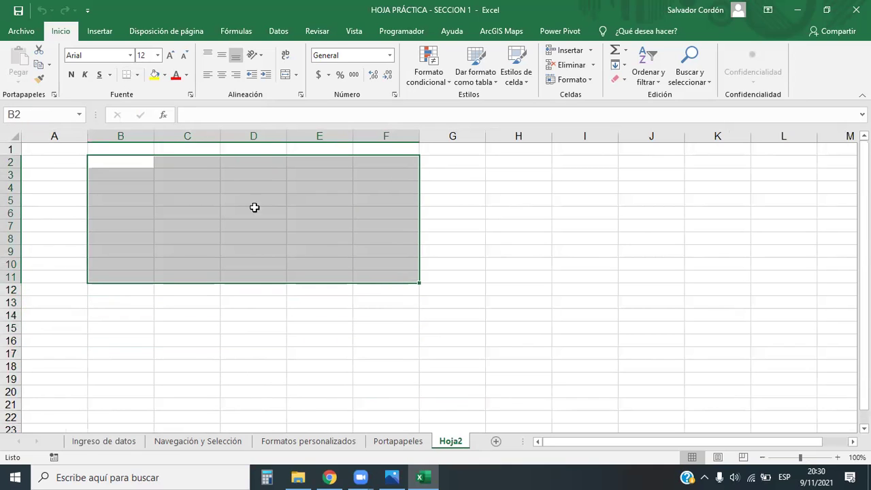
click(137, 75)
click(156, 183)
click(319, 302)
Fill the header row B2:F2 with a pale blue colour.
drag(120, 161, 388, 158)
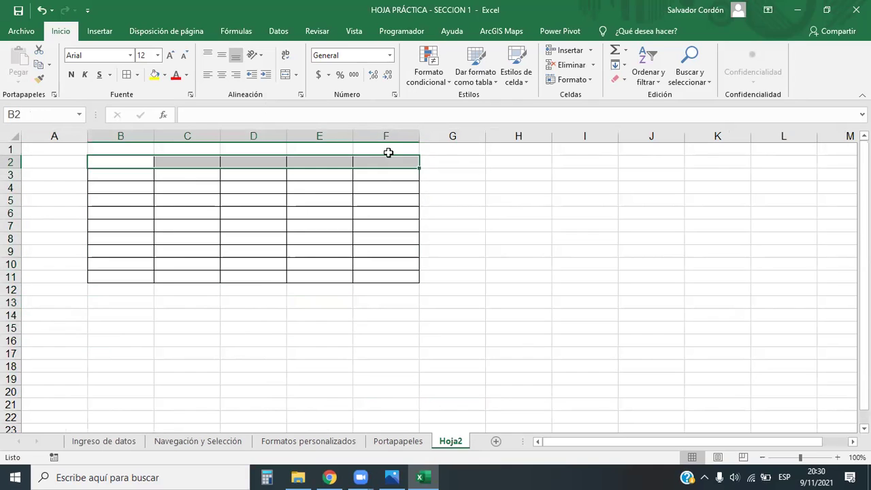
click(154, 75)
click(164, 76)
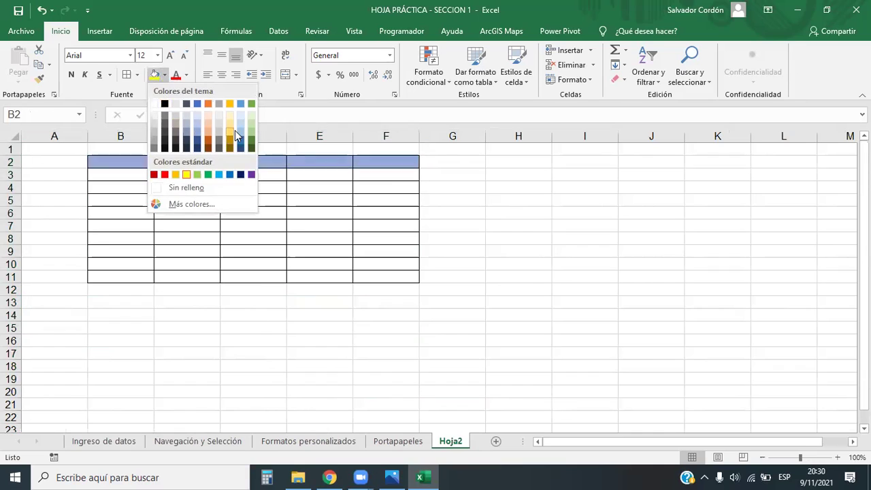
click(197, 126)
click(168, 354)
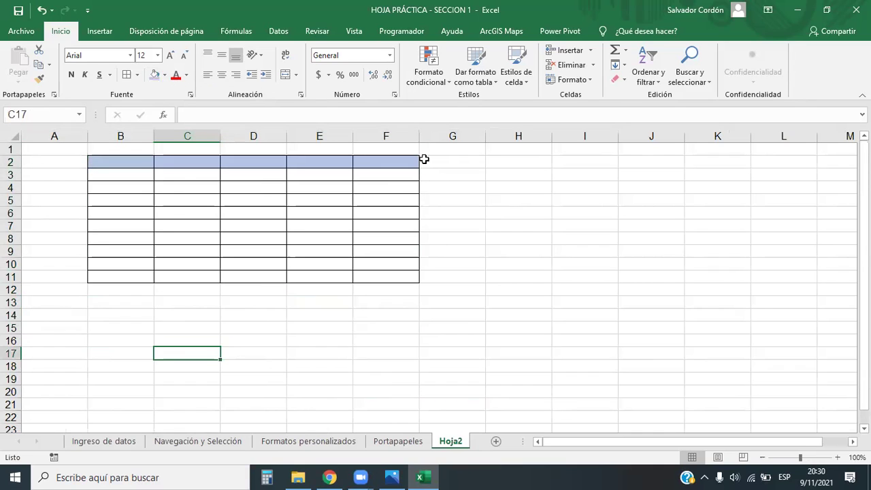
drag(134, 162, 382, 277)
click(344, 375)
Add a temporary Hoja3 sheet, then delete it and return to Hoja2.
drag(310, 328, 498, 443)
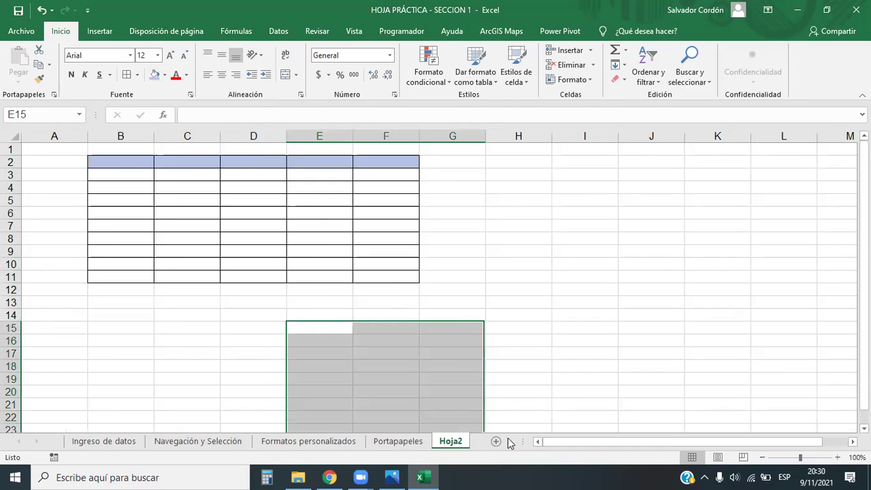
click(496, 442)
drag(120, 162, 478, 317)
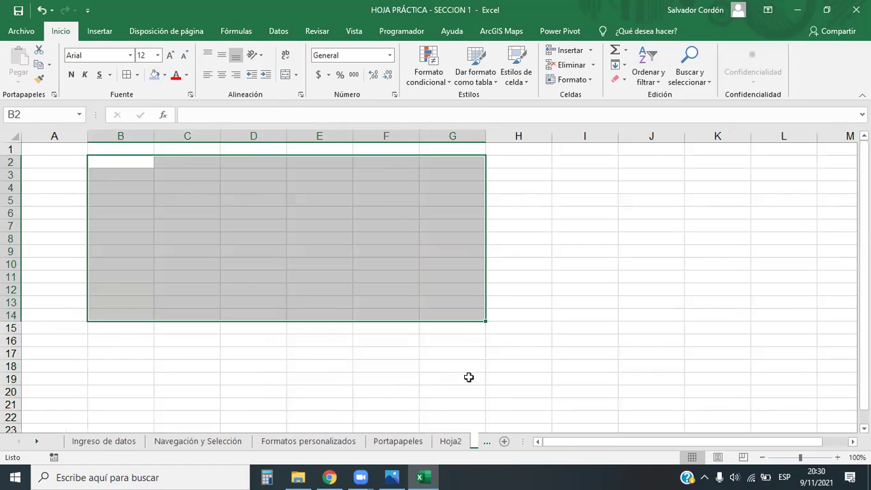
right_click(482, 447)
click(417, 441)
right_click(418, 441)
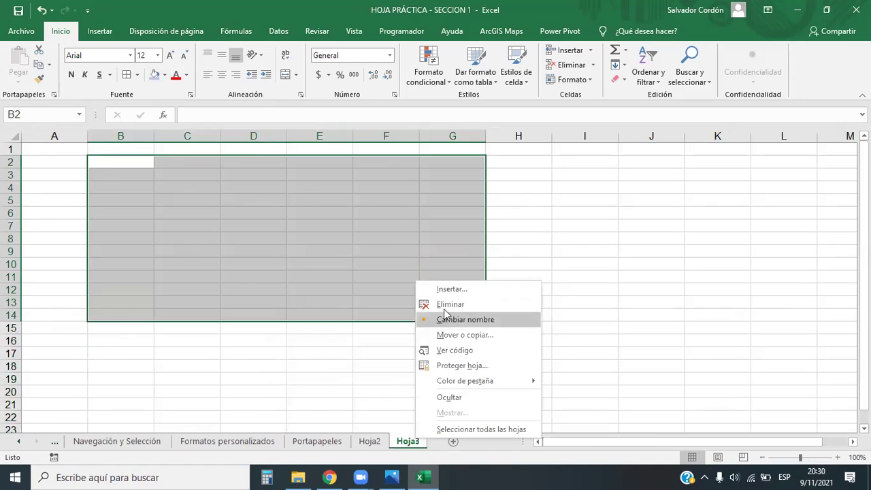
click(438, 305)
click(416, 340)
key(Up)
key(Up)
key(Up)
key(Up)
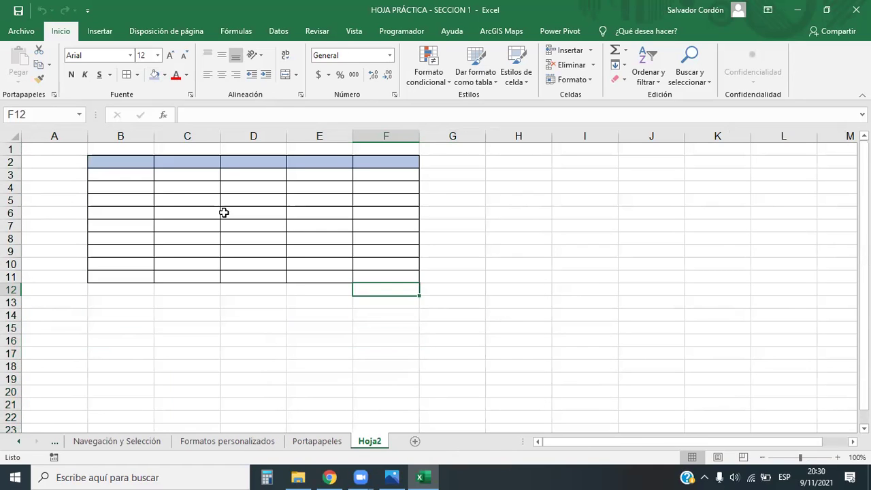
click(225, 211)
key(Right)
key(Right)
key(Right)
key(Right)
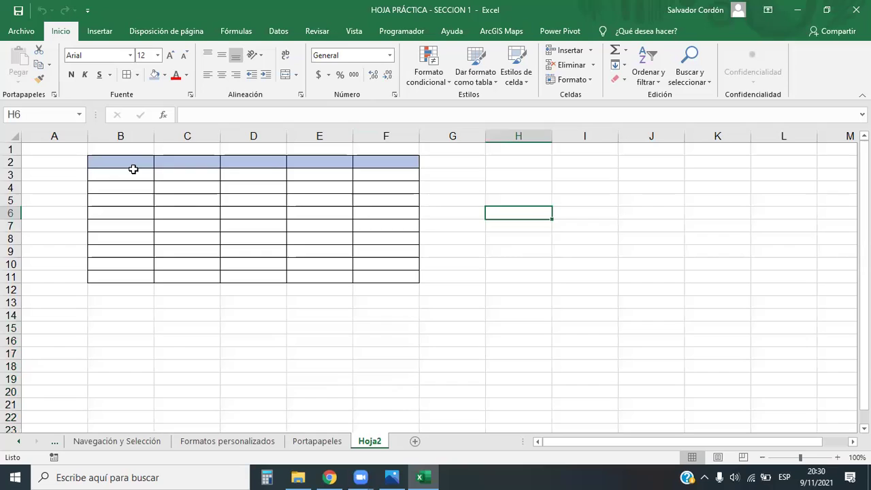
drag(126, 163, 384, 271)
click(443, 276)
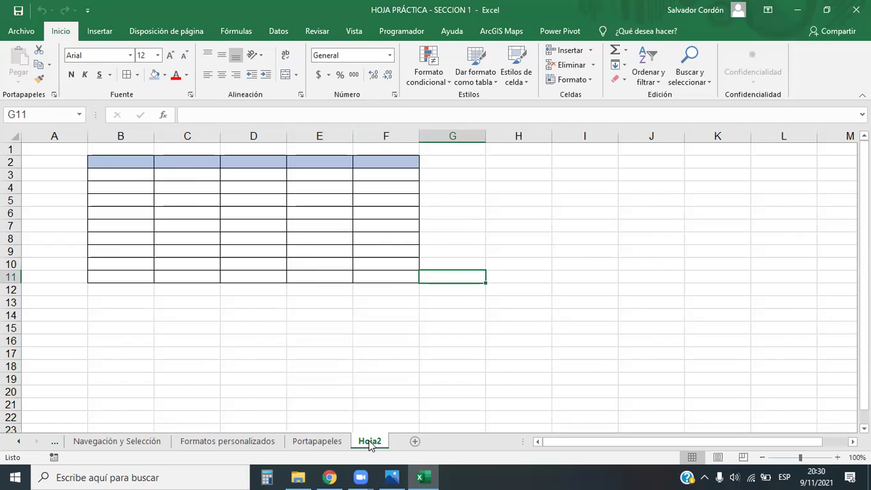
click(461, 329)
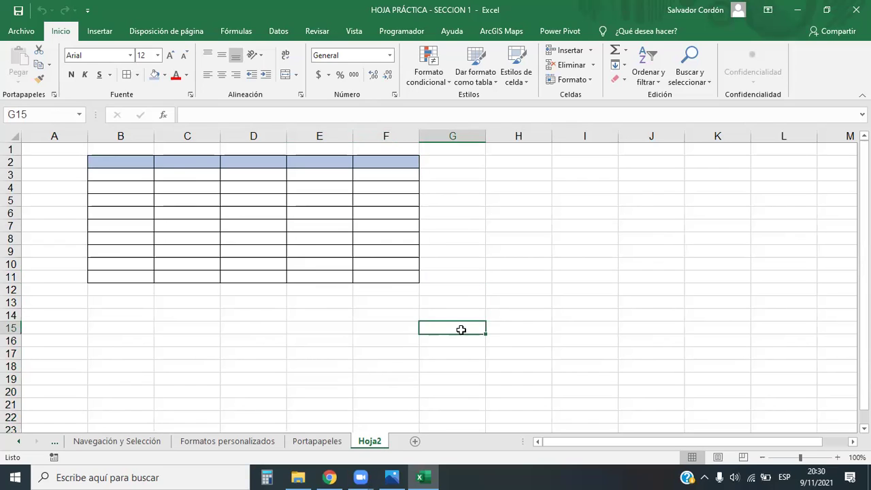
click(535, 304)
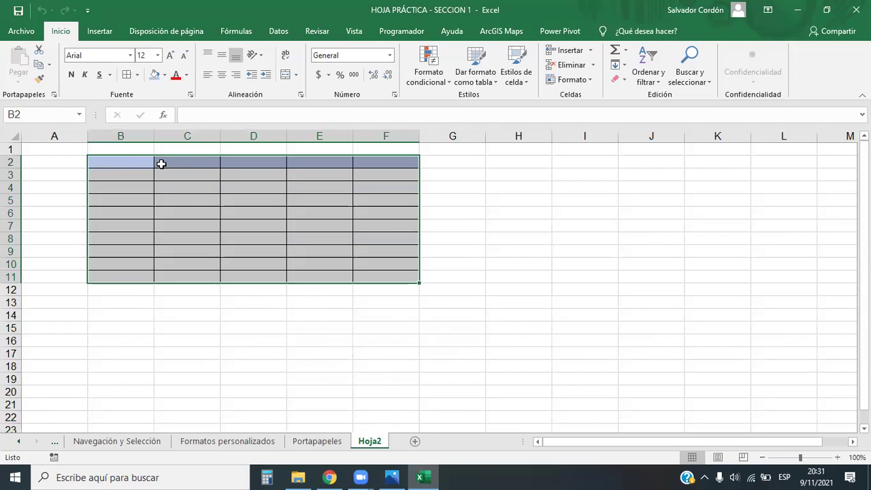
click(471, 329)
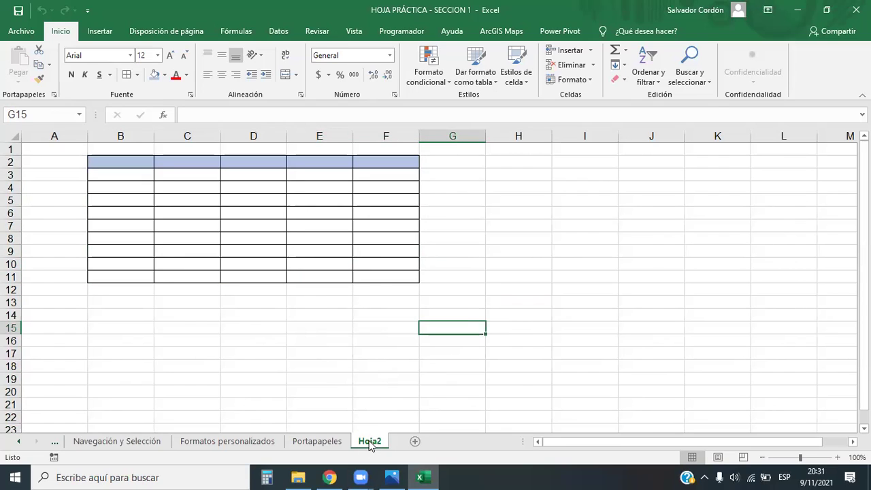
Copy Hoja2 with Mover o copiar and place the Hoja2 (2) copy after Hoja2.
right_click(371, 442)
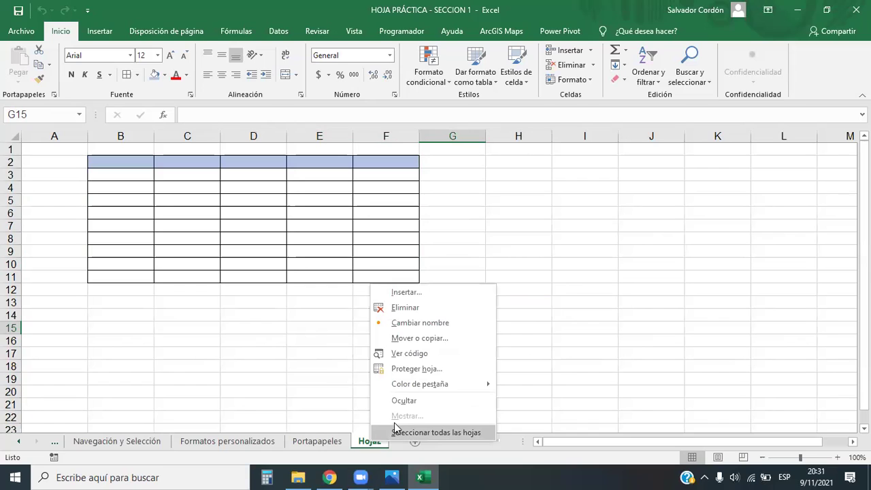
click(420, 344)
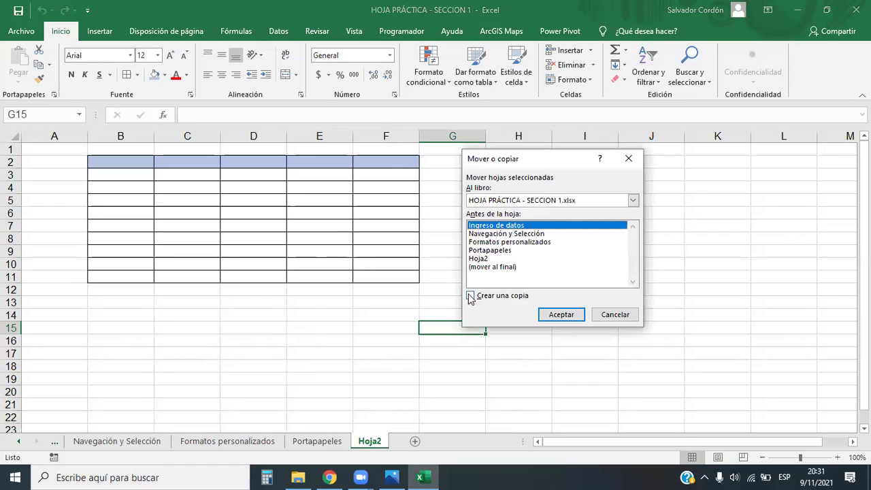
click(472, 297)
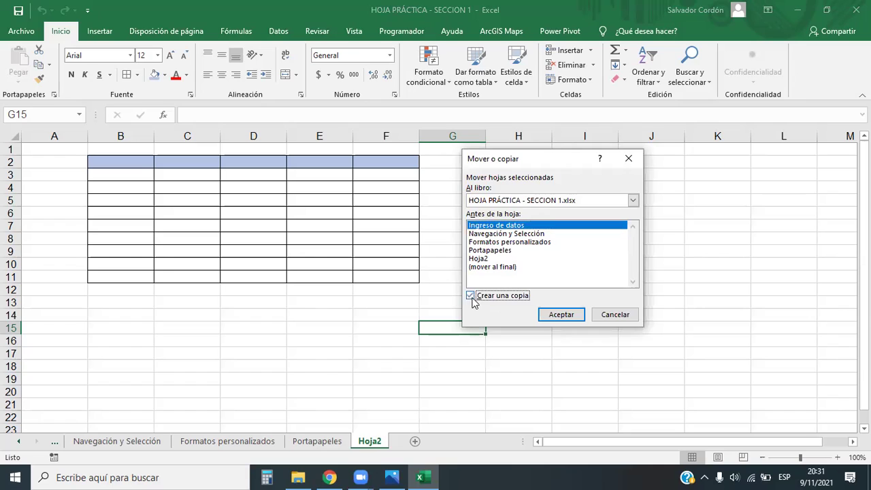
click(557, 314)
drag(92, 443, 477, 443)
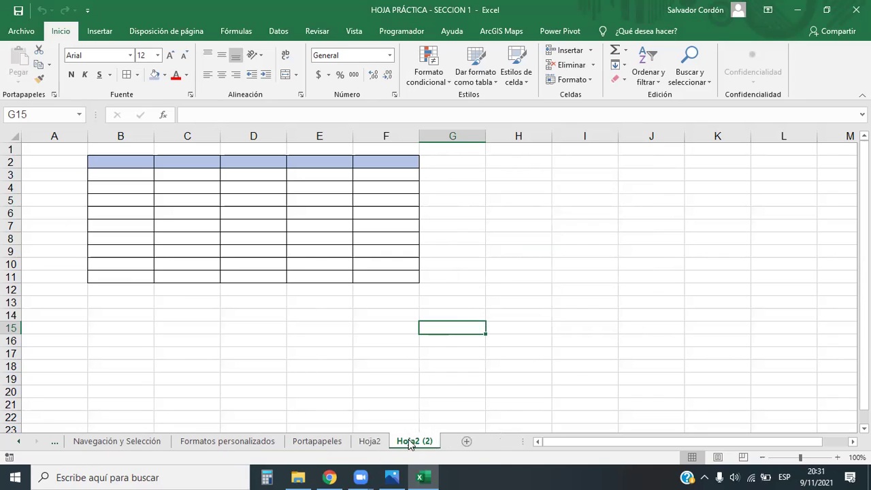
Compare Hoja2 with its copy, ending on a table cell in Hoja2 (2).
click(370, 441)
click(414, 441)
click(370, 441)
click(414, 441)
click(369, 441)
click(415, 441)
click(370, 441)
click(415, 441)
click(369, 441)
click(414, 441)
click(184, 227)
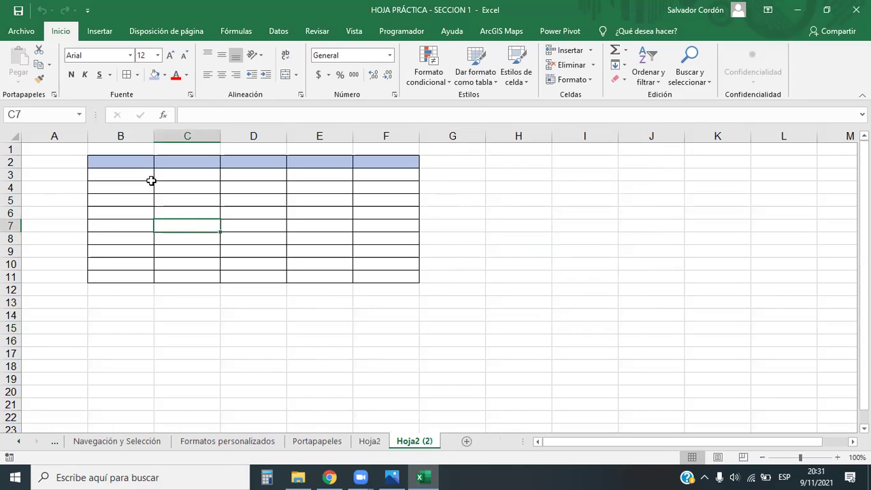
click(145, 176)
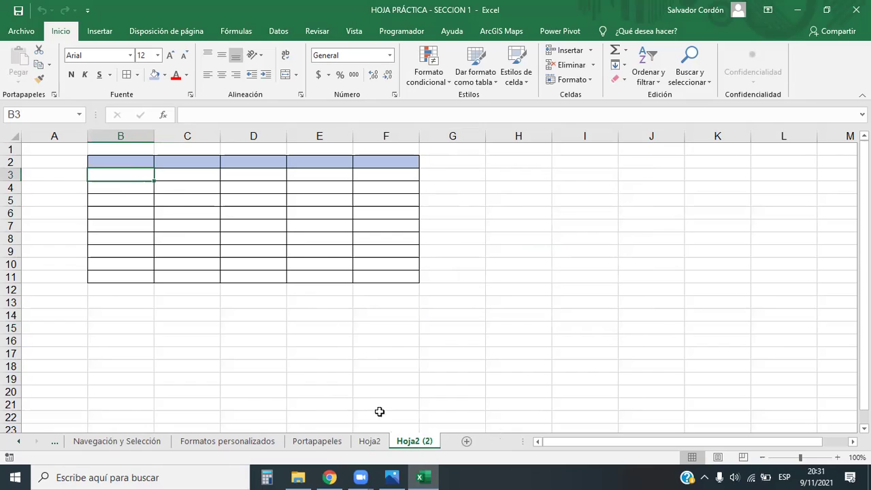
Rename the Hoja2 (2) sheet to Nov.
double_click(414, 442)
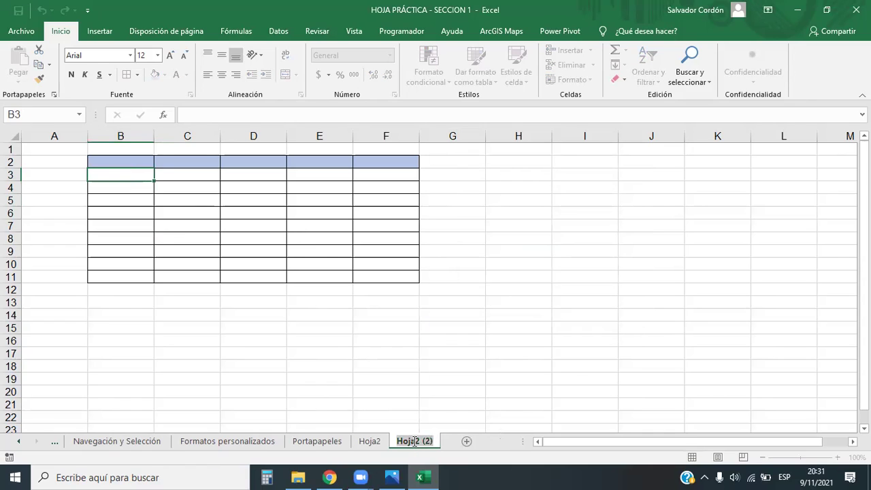
double_click(415, 441)
text(Nov)
click(452, 378)
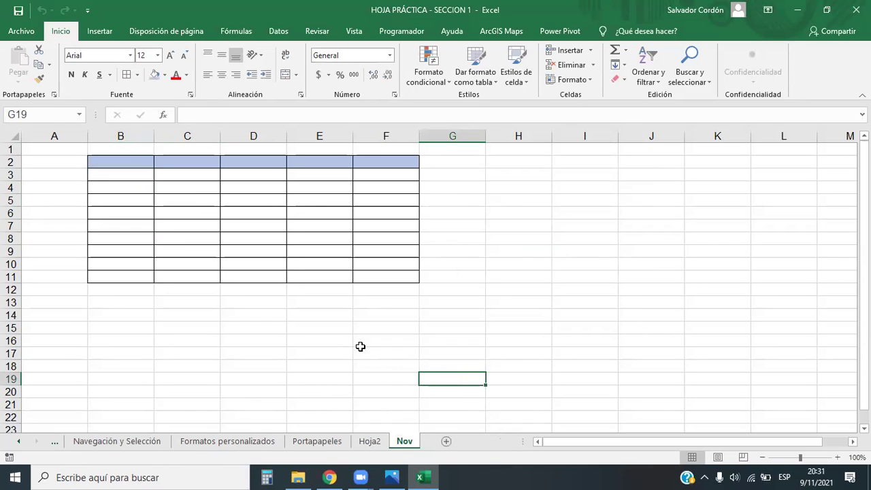
Enter the header Vendedores in cell B2 of the Nov sheet.
click(141, 168)
text(N)
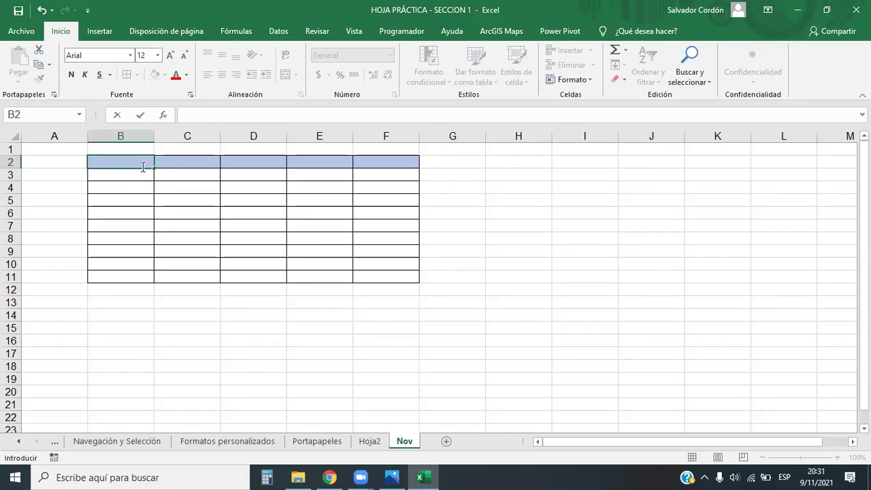
text(endedores)
key(Return)
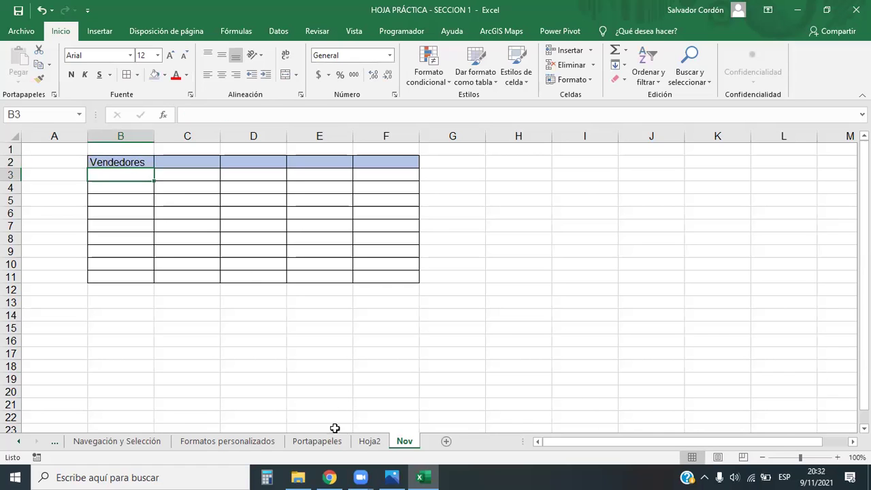
Enter the header Vendedores in cell B2 of Hoja2.
click(369, 441)
click(404, 441)
drag(134, 164, 386, 160)
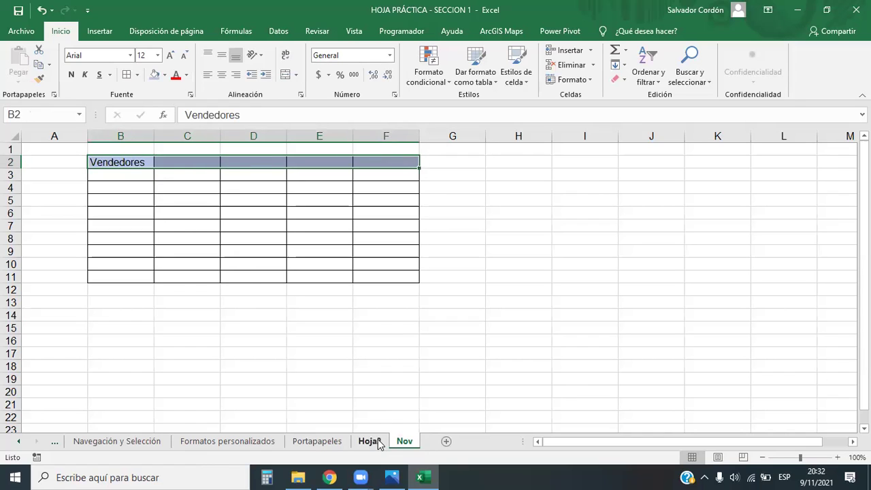
click(379, 444)
click(132, 162)
text(V)
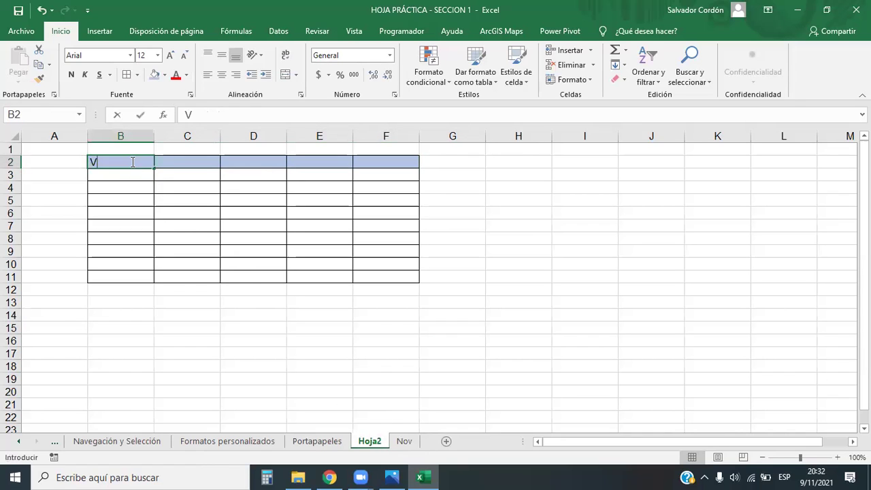
text(endedores)
key(Return)
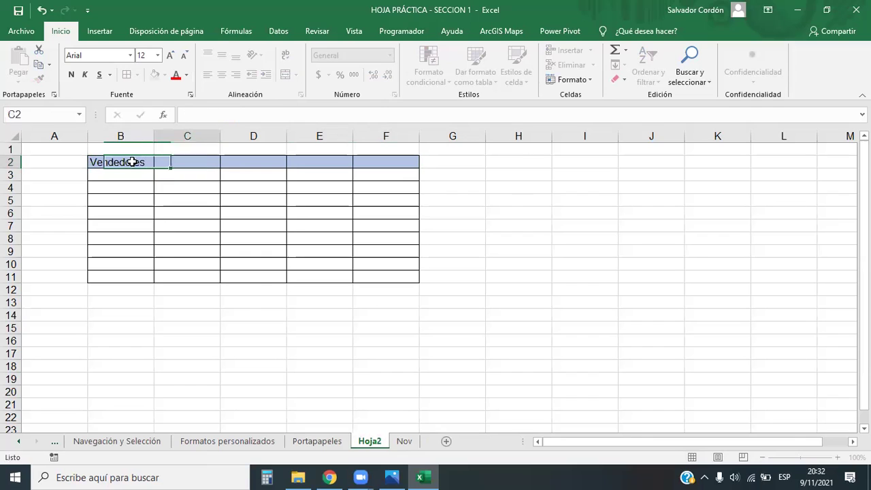
Enter semana 1 in C2 and fill semana 2 to semana 4 across Hoja2's header row.
text(semana)
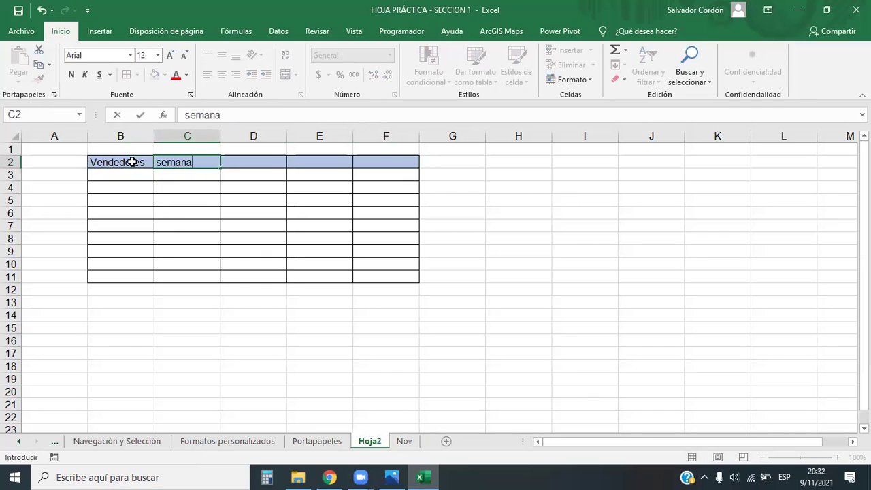
text( 1)
key(Return)
click(216, 165)
drag(220, 168, 409, 170)
click(595, 275)
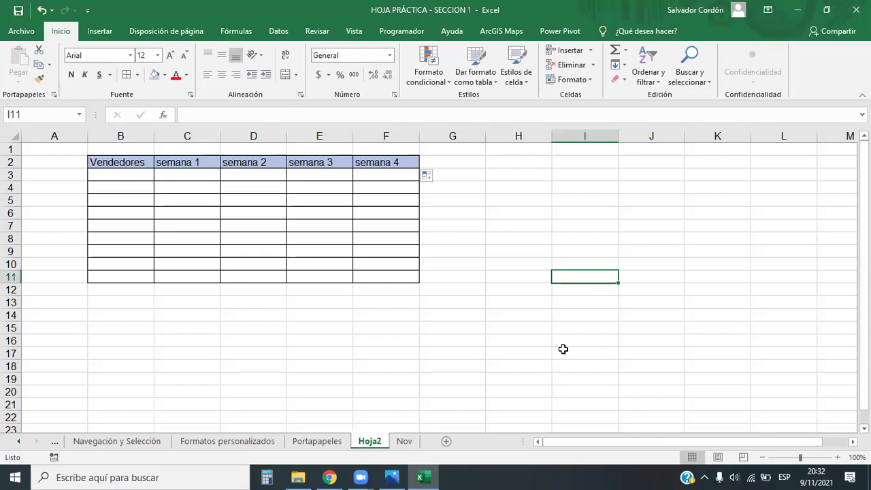
click(406, 441)
click(390, 430)
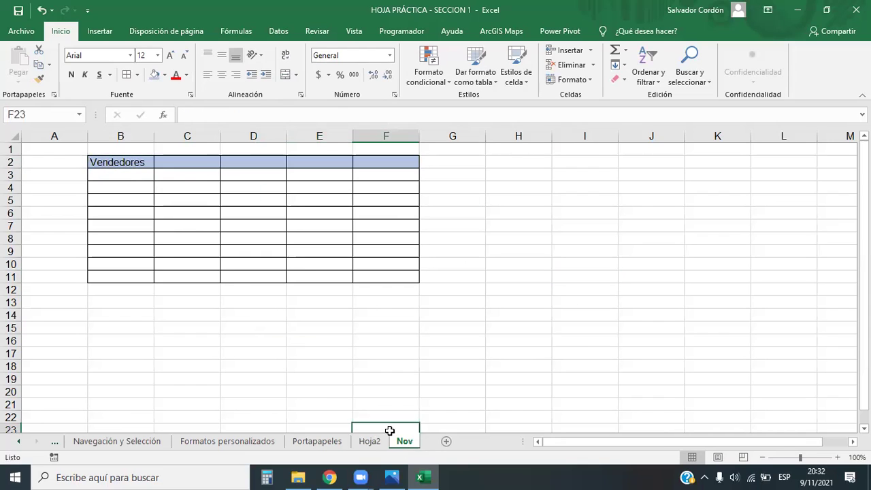
click(373, 446)
Create a copy of the Hoja2 sheet positioned before Nov.
right_click(373, 446)
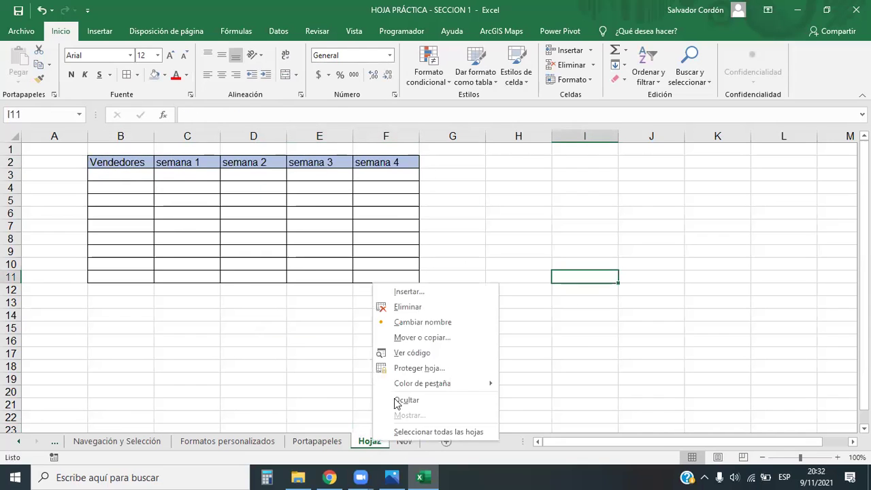
click(416, 338)
click(334, 388)
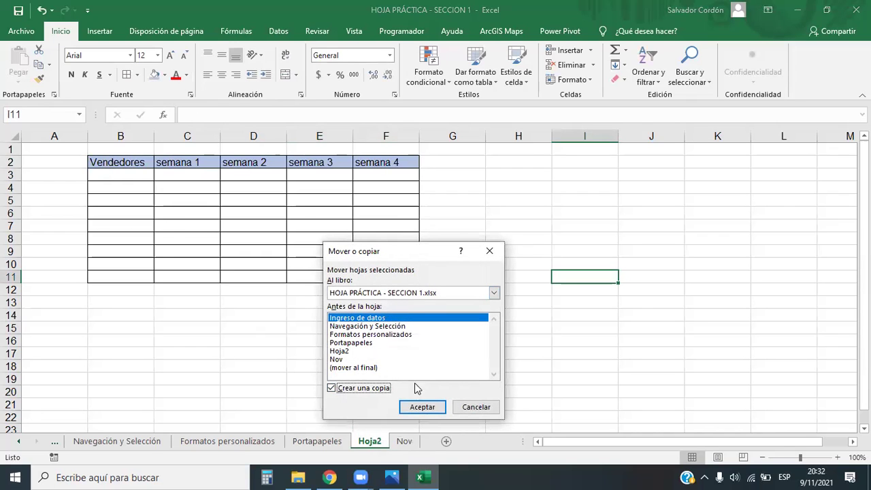
click(348, 369)
click(337, 360)
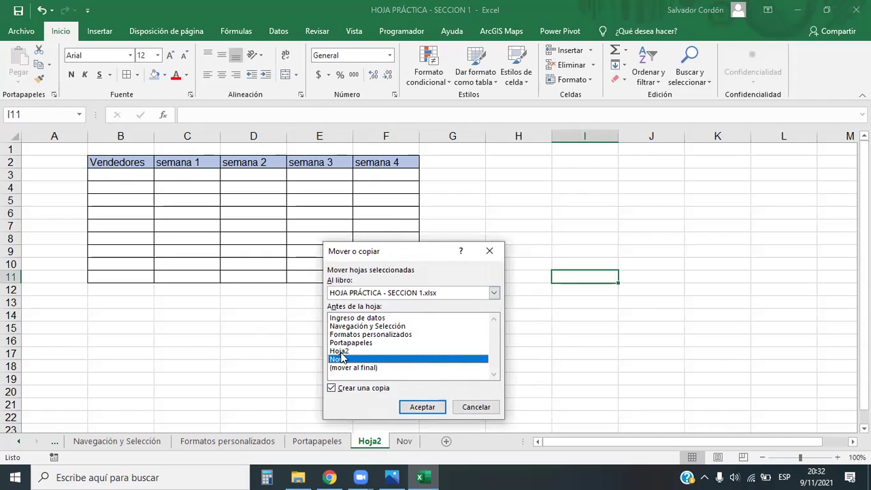
click(418, 407)
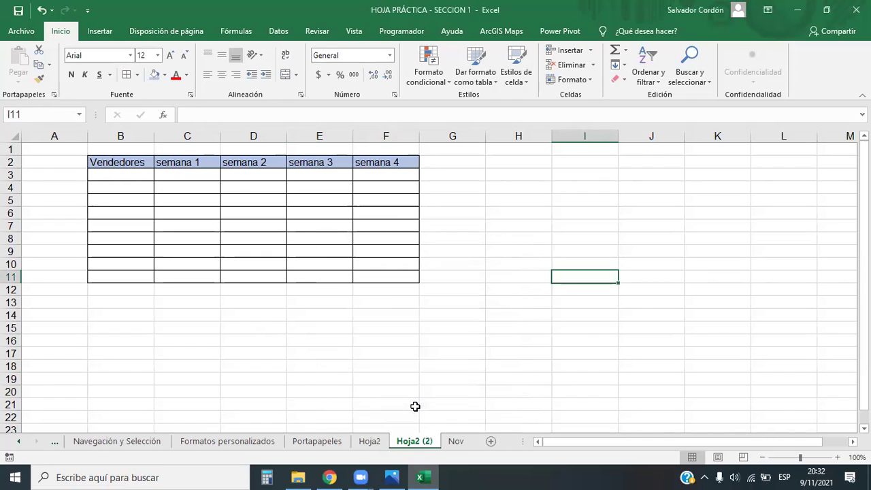
Rename the copied sheet to Dic and move it after Nov.
double_click(422, 441)
text(Dic)
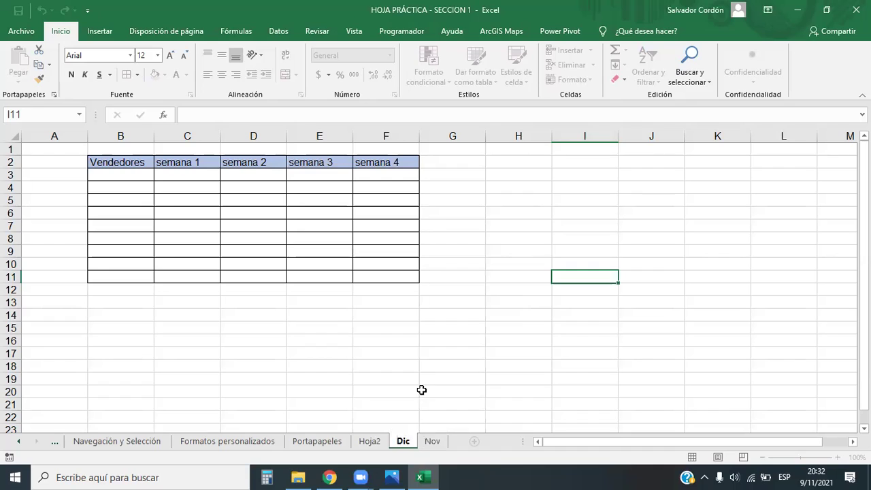
click(422, 392)
drag(408, 442, 452, 441)
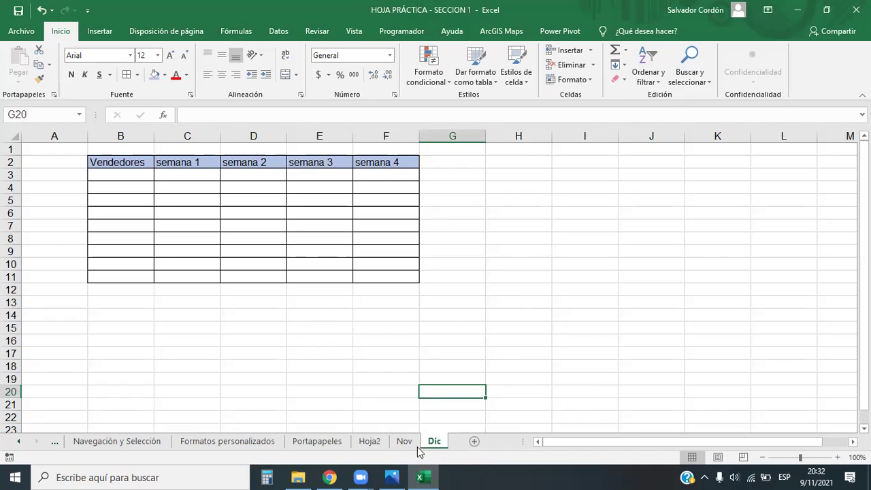
Switch among the Hoja2, Nov and Dic sheets to check their order.
click(405, 441)
click(435, 441)
click(405, 442)
click(433, 442)
click(408, 442)
click(423, 442)
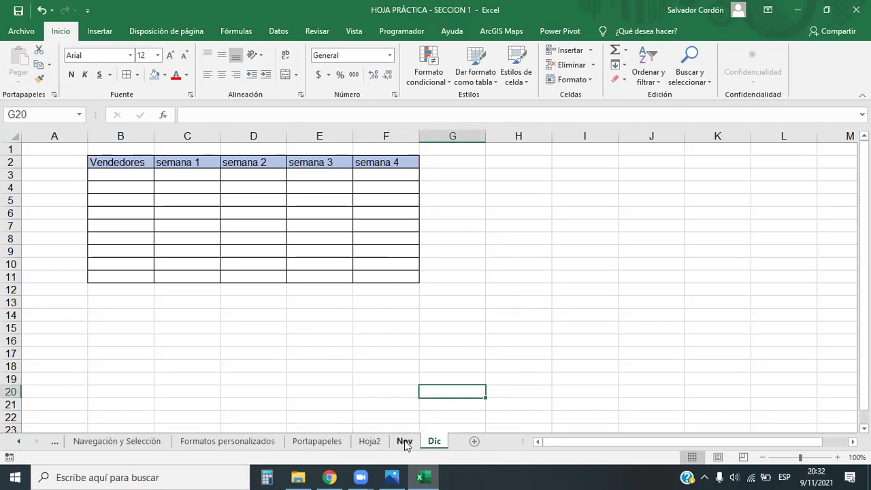
click(371, 442)
click(405, 441)
click(430, 442)
click(376, 443)
right_click(375, 443)
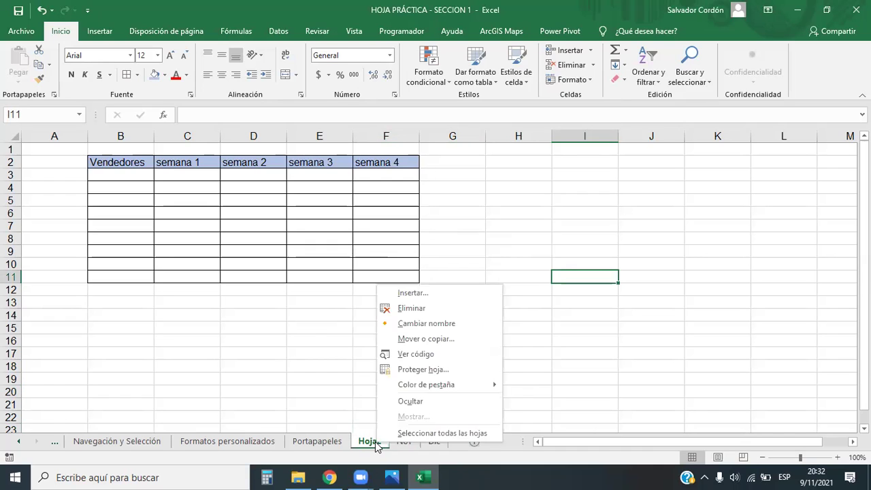
click(362, 446)
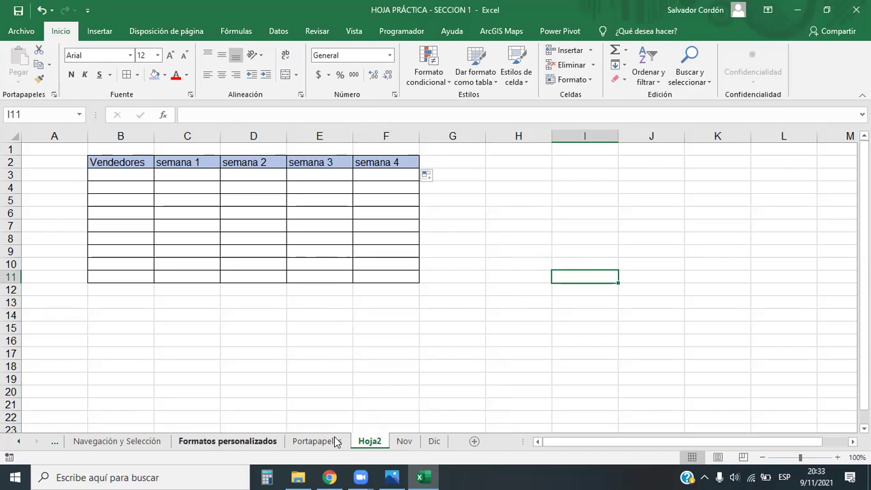
Go to the Ingreso de datos sheet and select G12 holding 7,489,652.
click(54, 443)
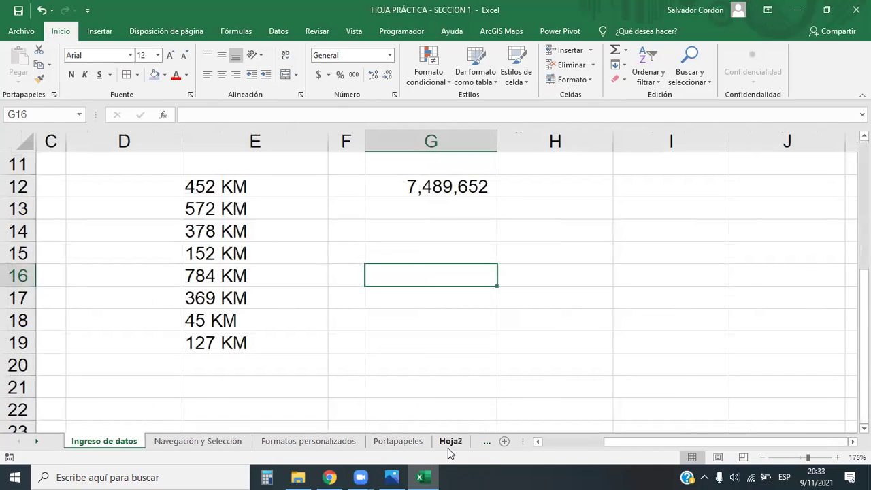
click(449, 443)
click(109, 442)
click(171, 444)
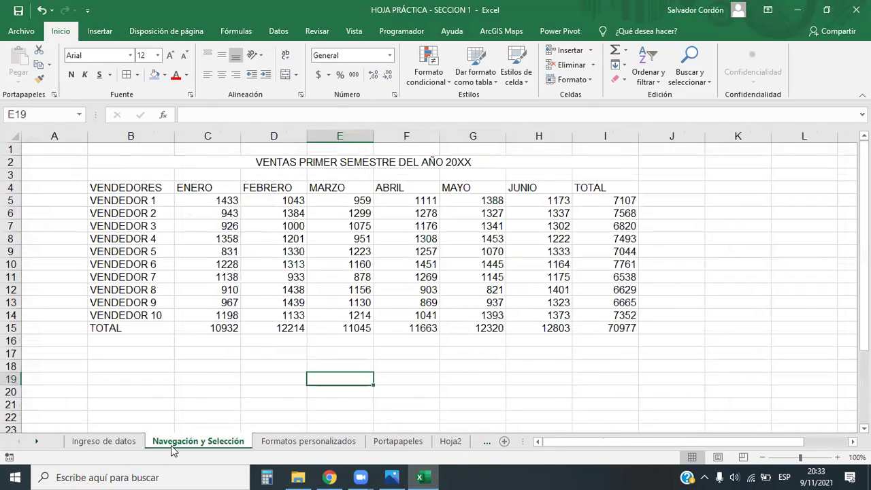
click(122, 446)
key(Down)
key(Down)
key(Down)
key(Up)
key(Up)
key(Up)
key(Up)
key(Up)
key(Up)
key(Up)
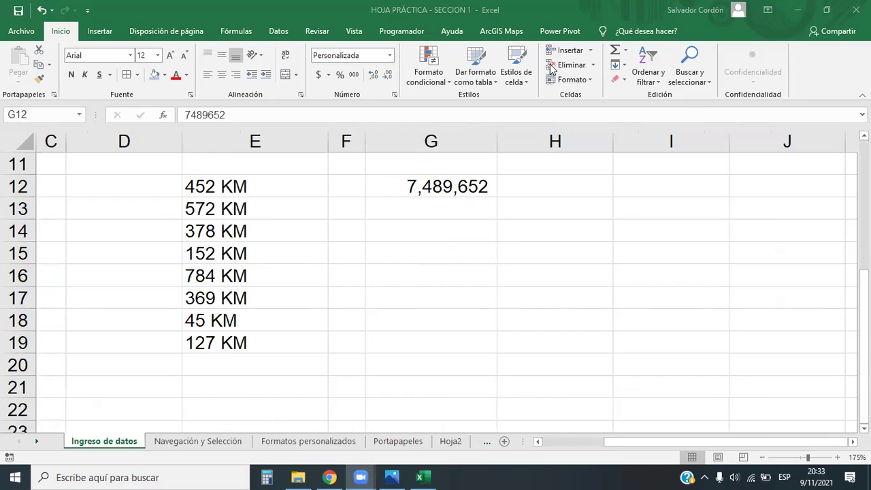
click(460, 181)
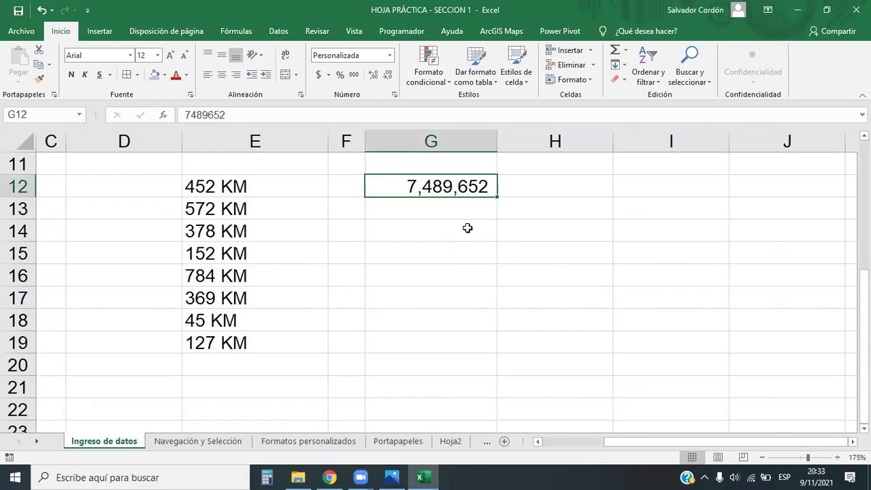
click(476, 252)
click(443, 189)
Apply the Número format to G12, then reset it to General.
click(390, 55)
click(374, 112)
click(488, 293)
click(485, 191)
click(390, 56)
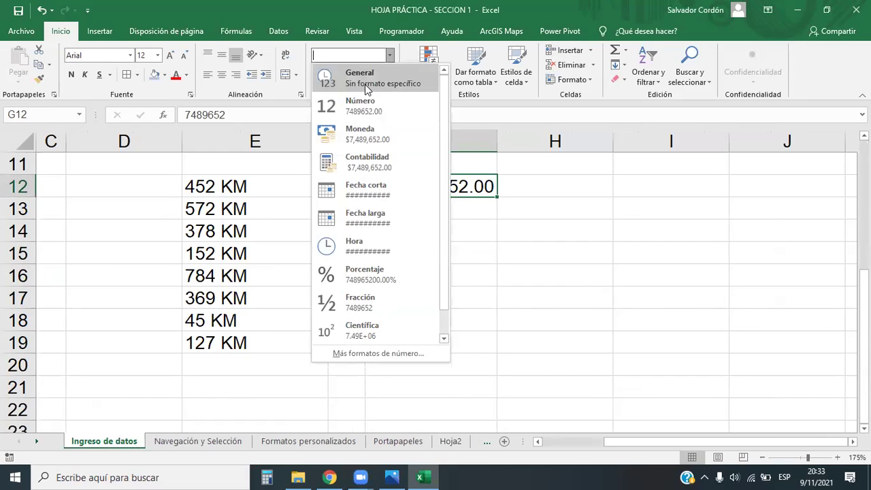
click(365, 84)
Reselect G12 and open the full number format settings.
click(507, 248)
click(486, 189)
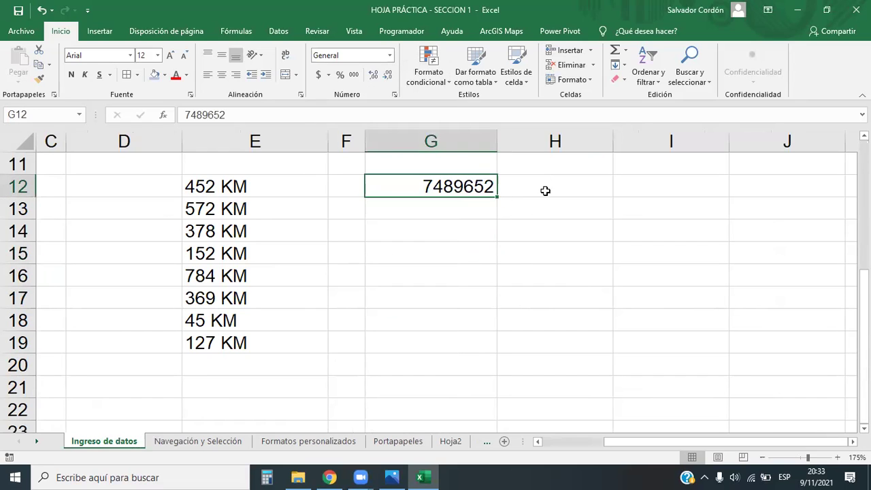
click(460, 225)
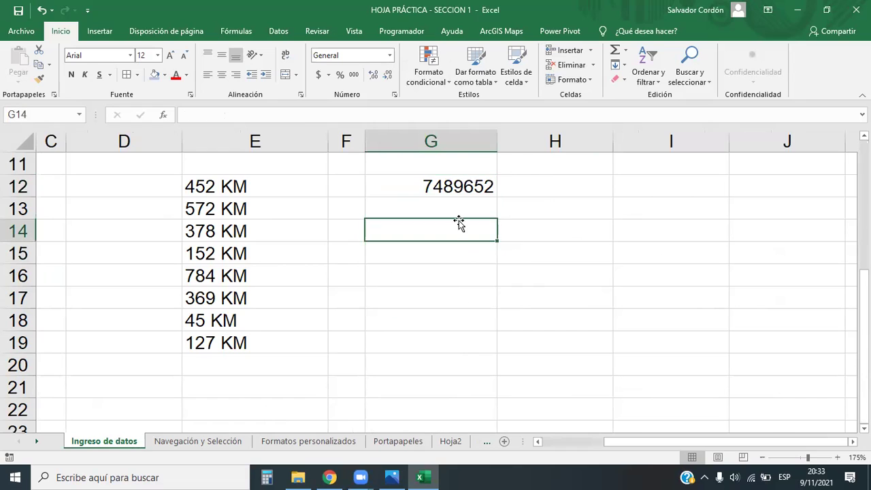
click(446, 188)
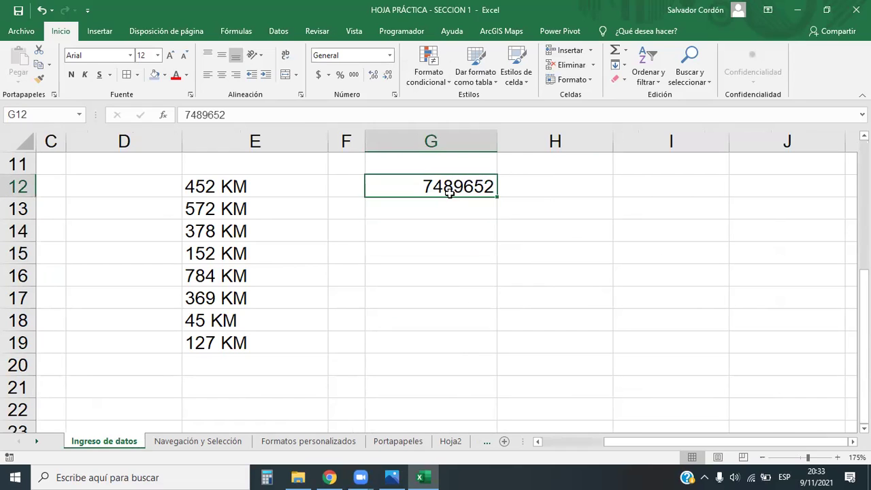
click(391, 55)
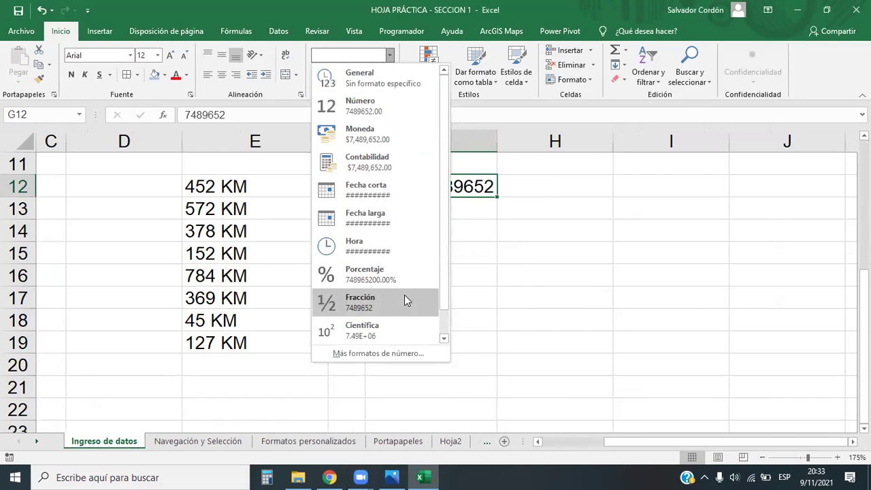
click(379, 354)
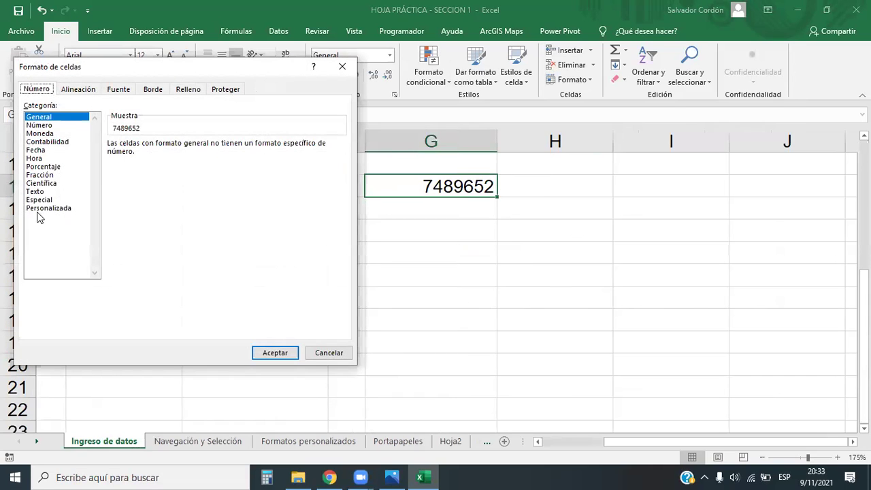
Give G12 the Número format with thousands separator and 0 decimal places.
click(39, 125)
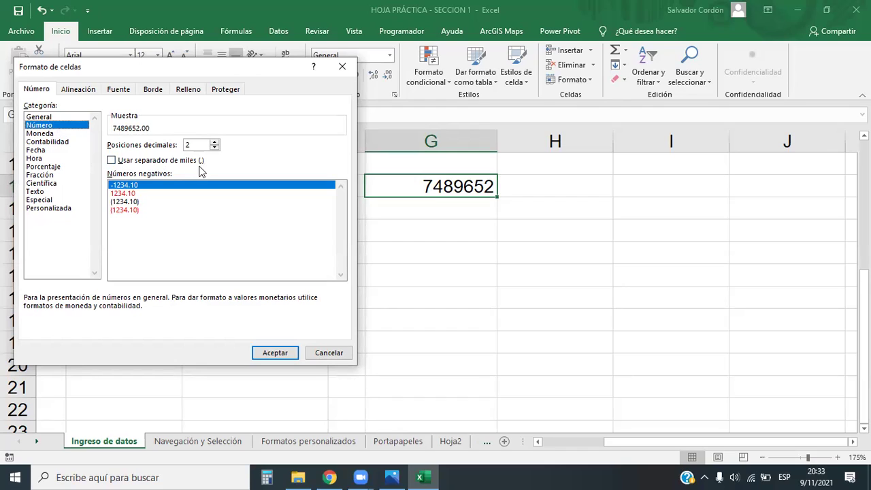
click(111, 161)
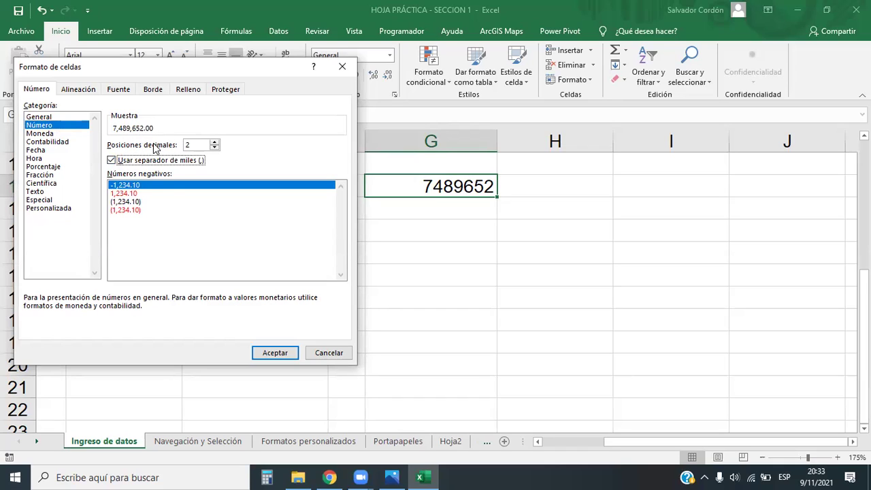
click(214, 149)
click(214, 148)
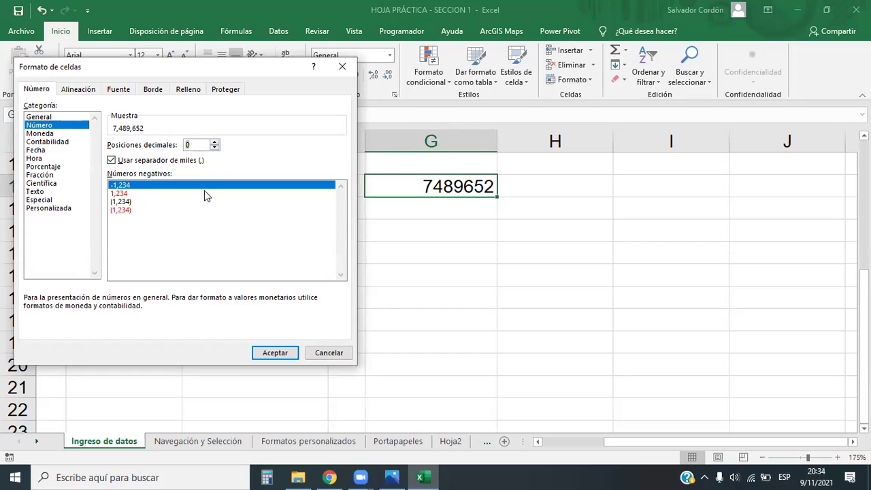
click(275, 353)
click(458, 231)
click(459, 188)
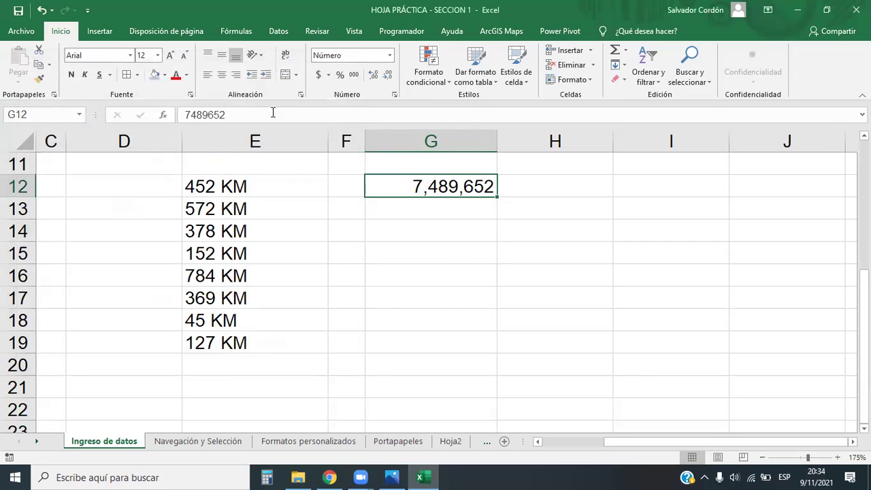
Try centring G12, then restore its right alignment.
click(222, 74)
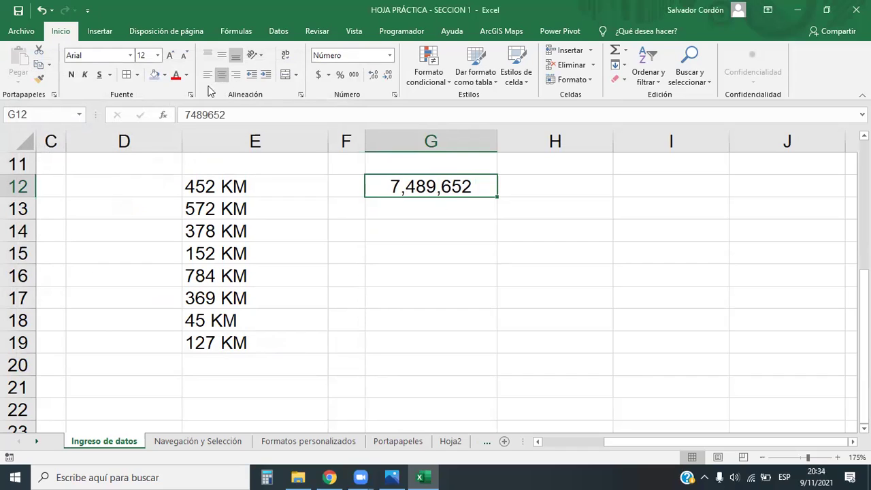
click(236, 74)
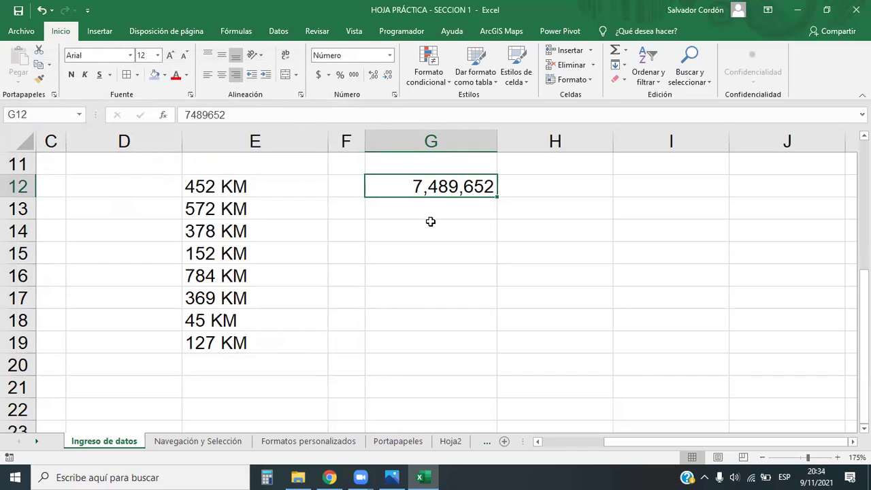
click(489, 237)
click(467, 184)
Paste G12's value into H12 and remove its decimals to show 7,489,652.
key(ctrl+c)
click(572, 184)
right_click(572, 184)
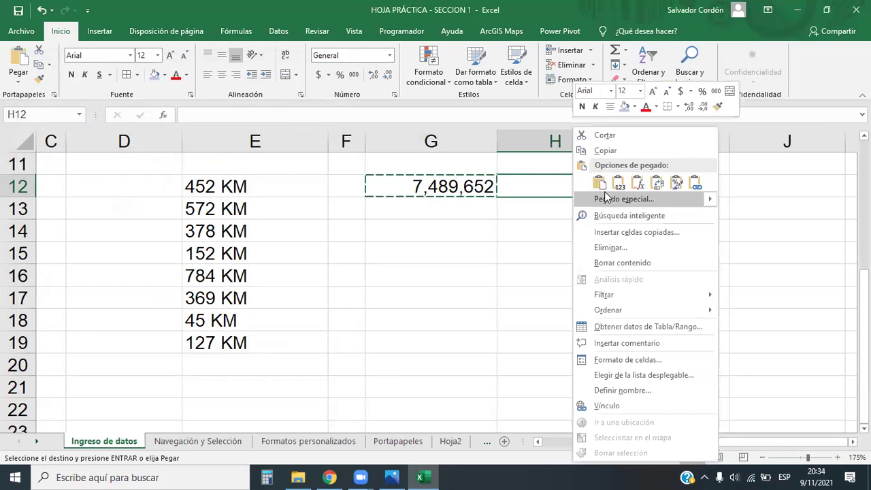
click(617, 184)
key(ctrl+shift+4)
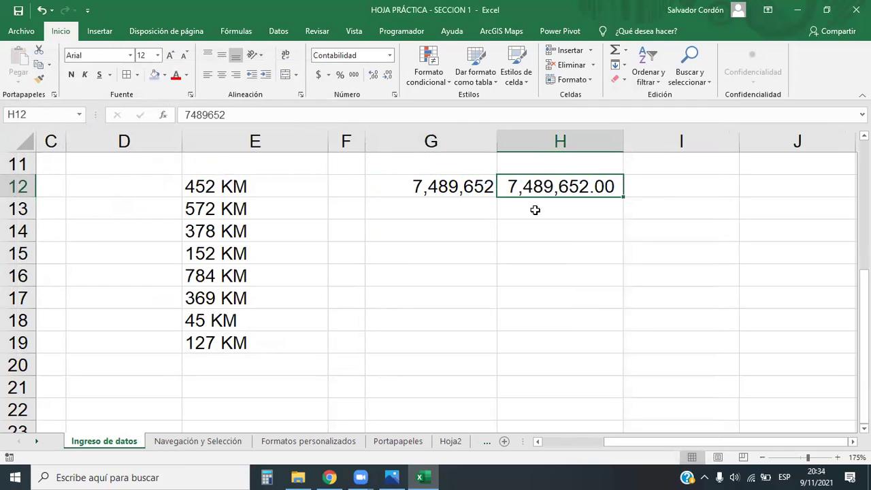
click(374, 74)
click(387, 75)
click(386, 75)
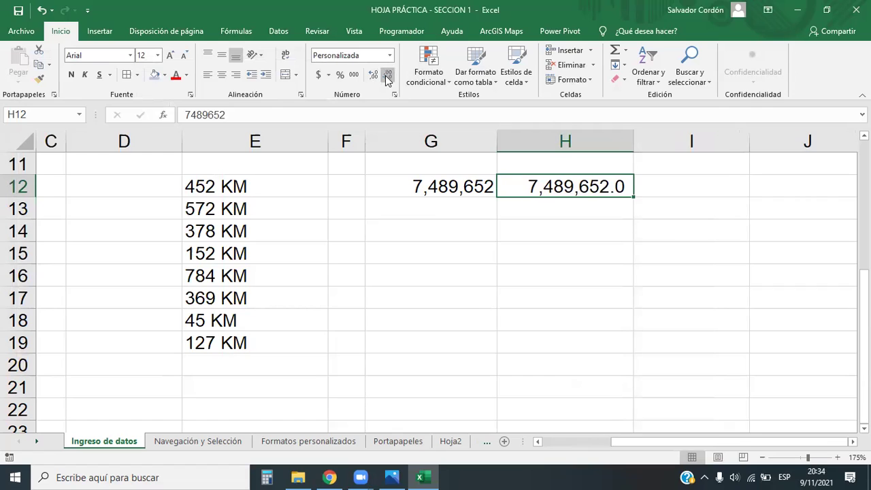
click(387, 75)
Centre the numbers in G12 and H12.
drag(478, 188, 565, 187)
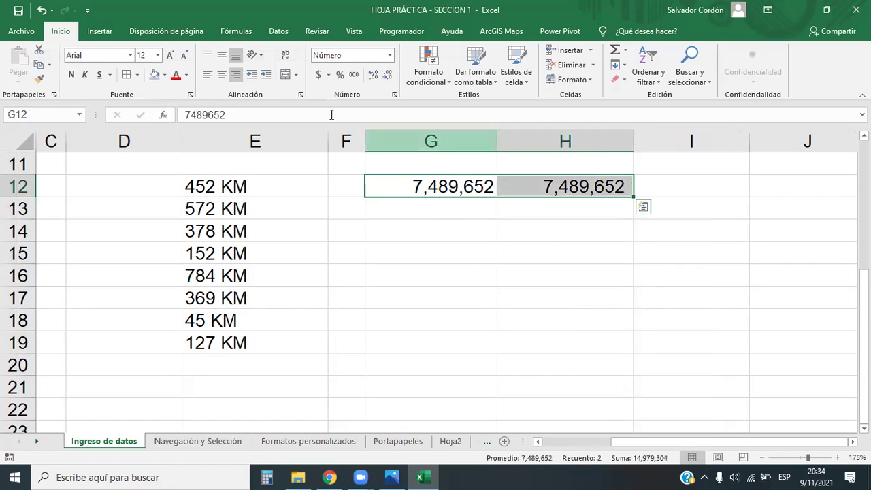
click(221, 73)
click(539, 245)
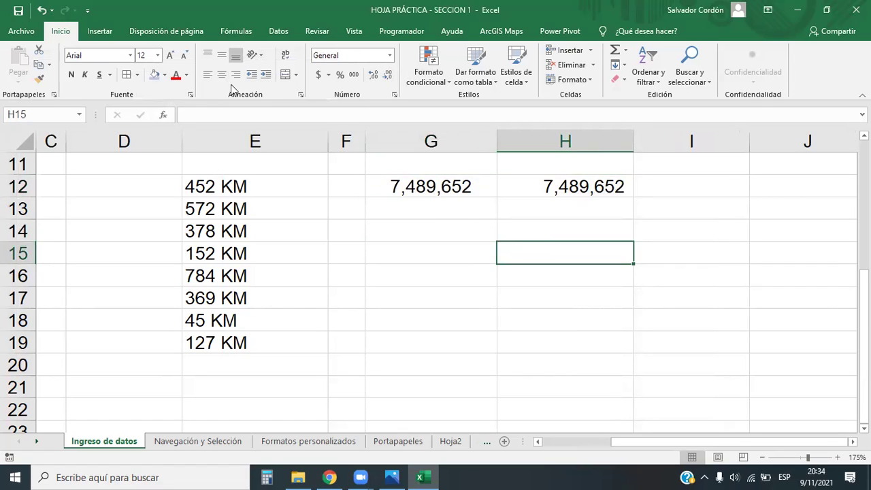
click(478, 250)
drag(455, 187, 583, 186)
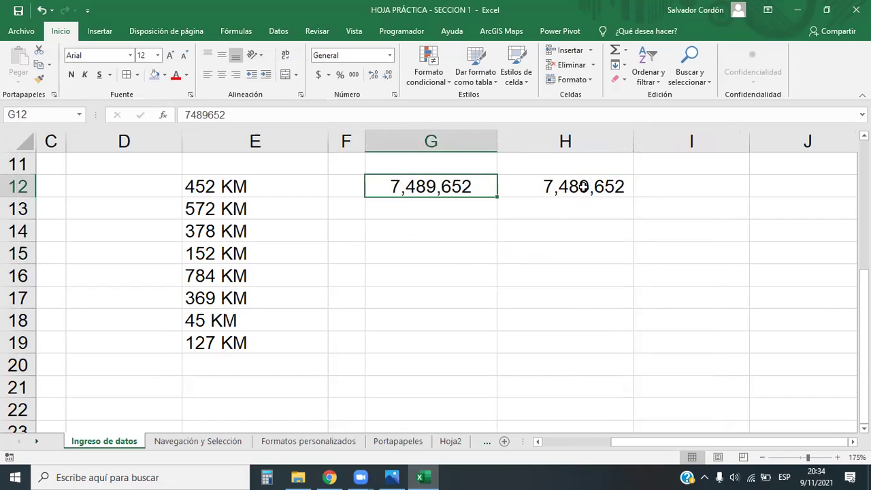
click(582, 256)
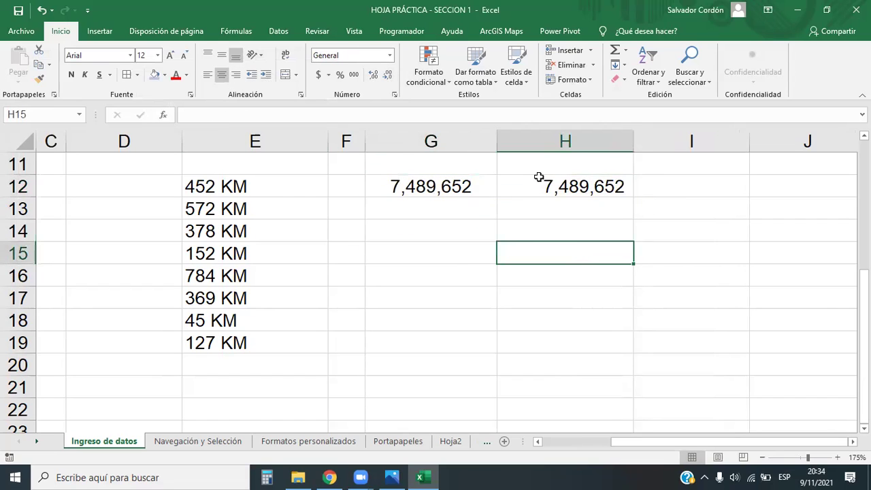
click(572, 180)
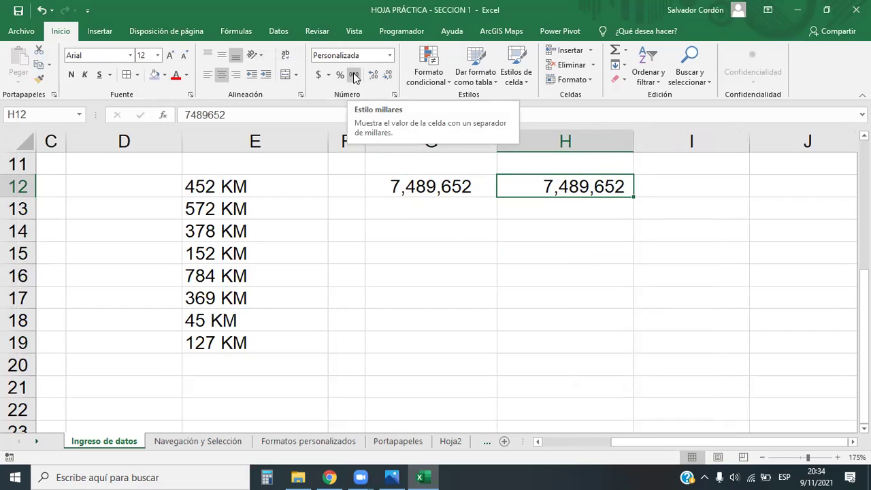
click(420, 178)
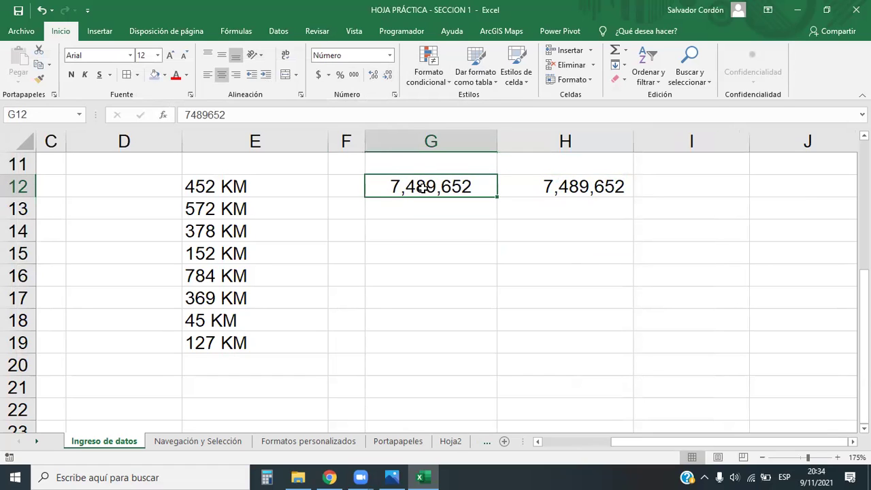
click(390, 56)
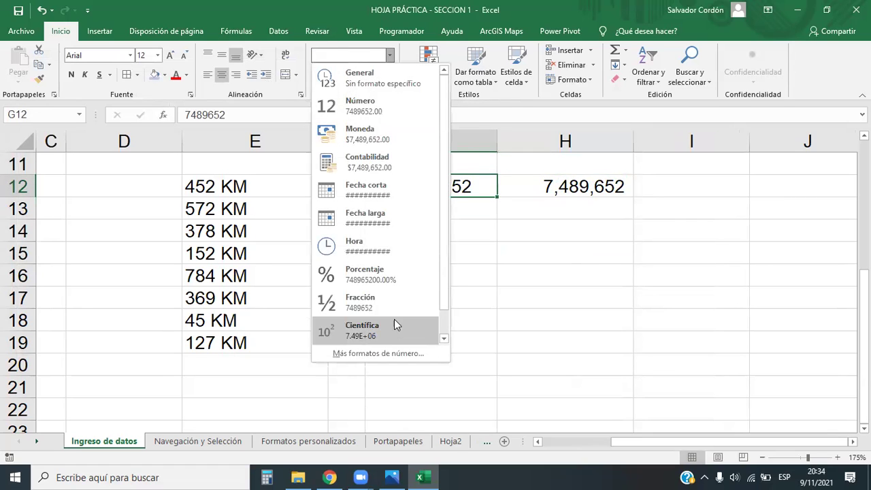
click(378, 354)
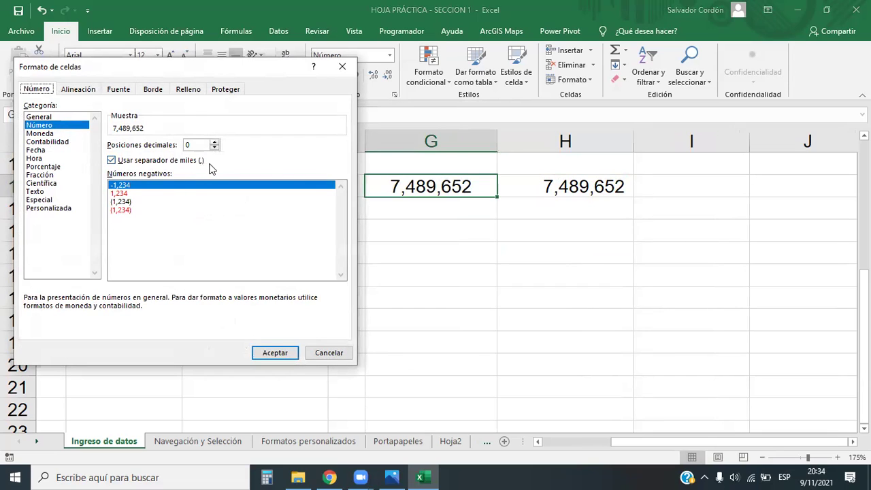
click(343, 66)
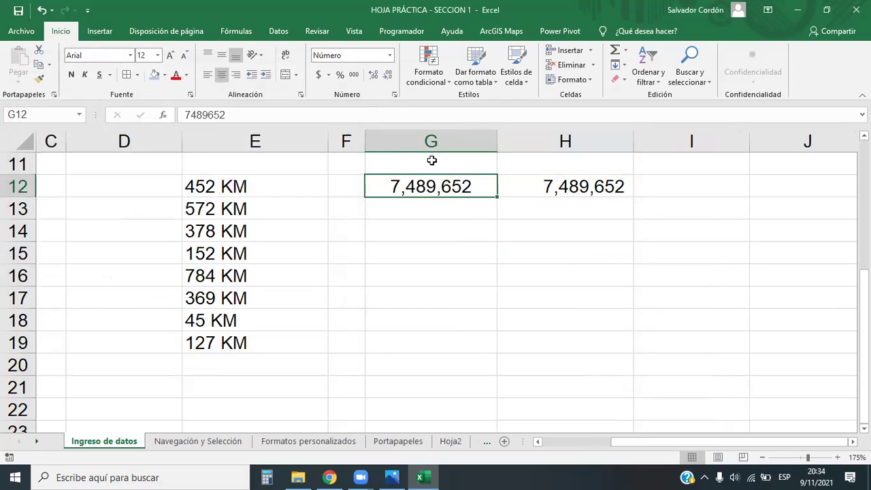
click(399, 161)
click(422, 214)
click(425, 163)
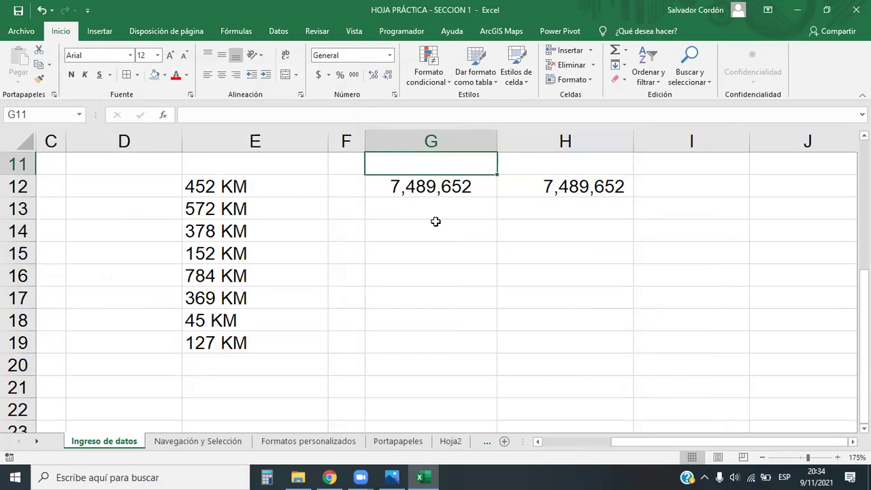
Enter the labels Formato in G11 and Millares in H11, then check both numbers.
text(Formato)
key(Tab)
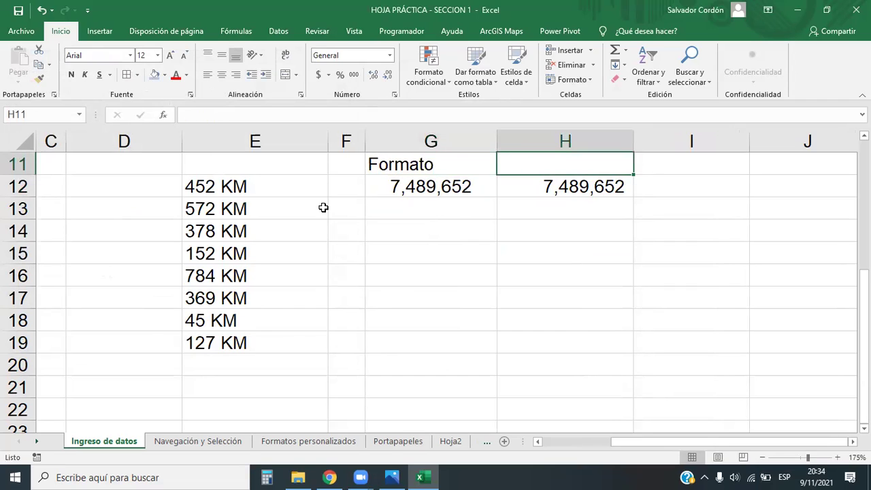
text(Millares)
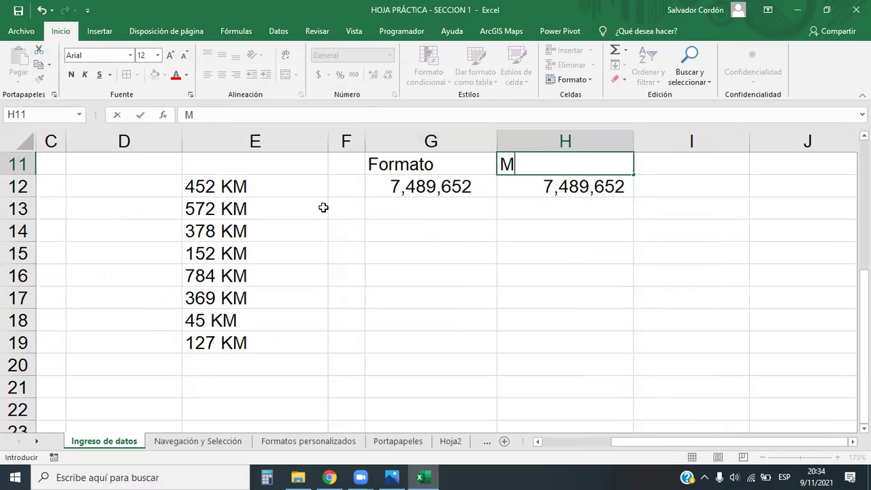
click(502, 298)
click(468, 186)
click(505, 188)
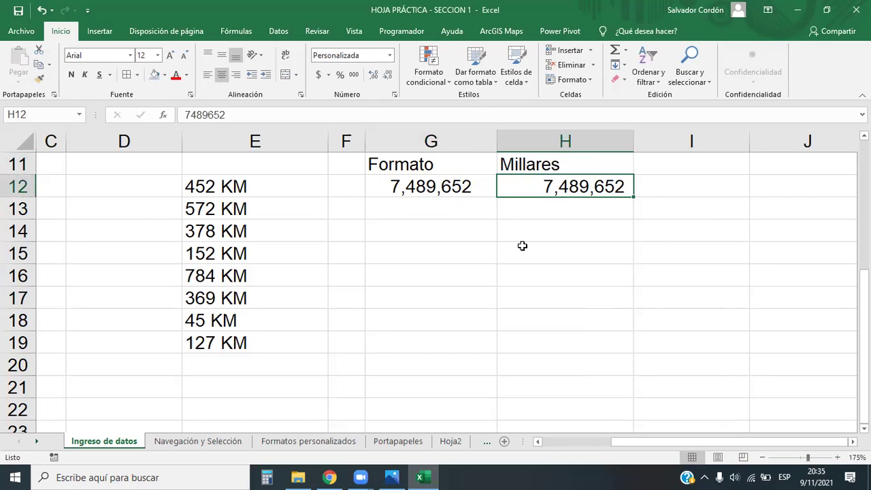
click(522, 246)
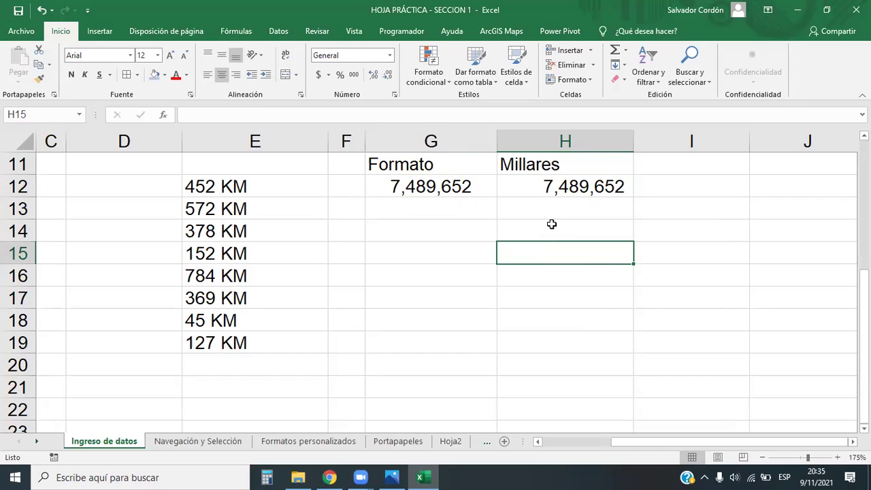
drag(444, 176, 531, 187)
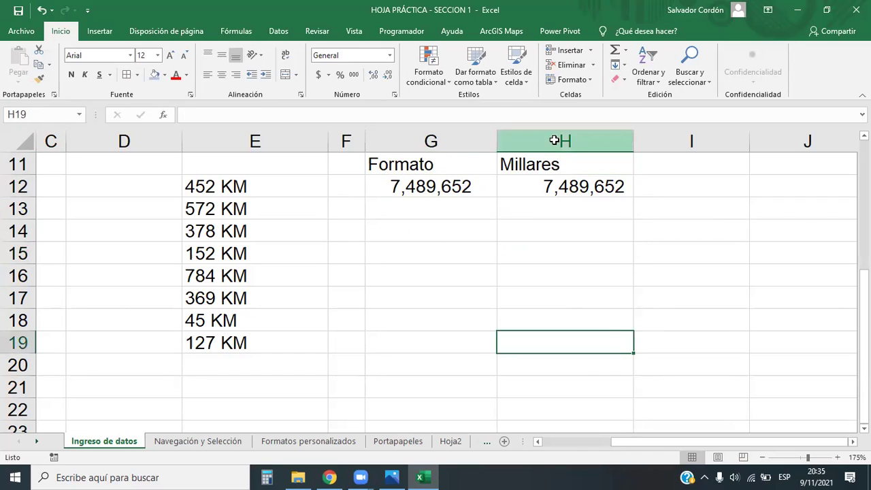
click(558, 140)
click(426, 141)
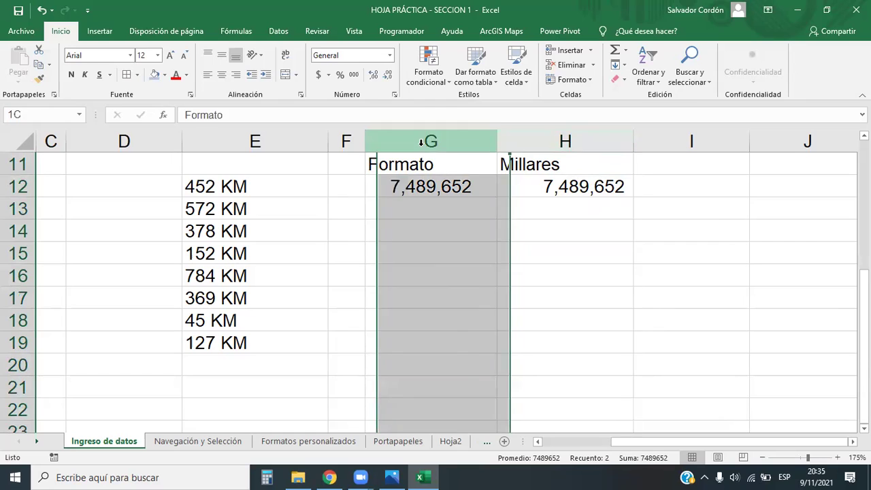
click(459, 267)
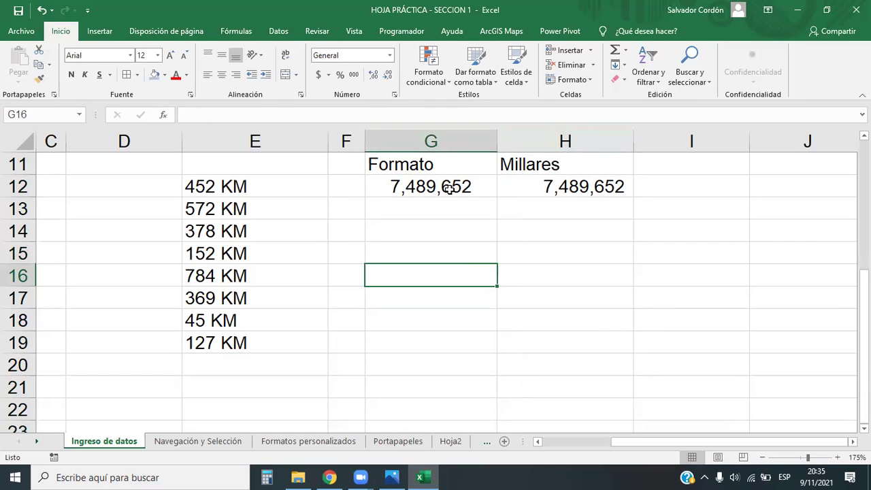
mouse_move(449, 189)
mouse_down()
mouse_move(608, 179)
mouse_move(599, 189)
mouse_up()
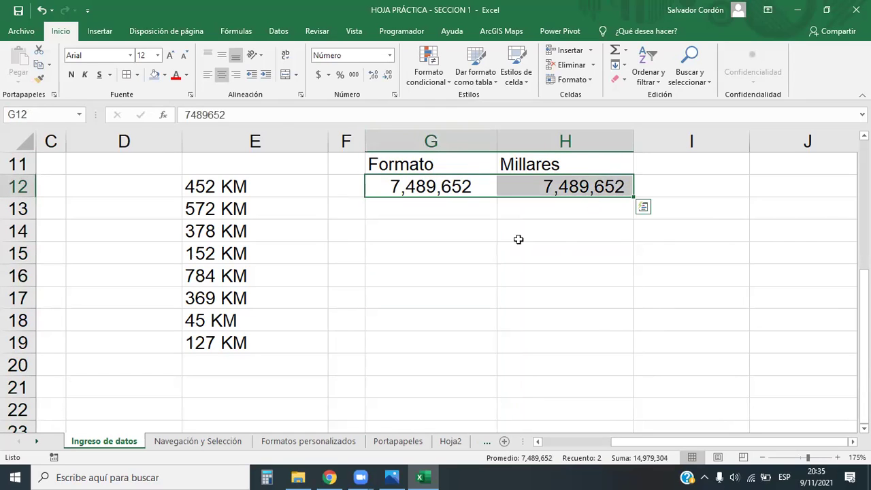
click(221, 75)
click(222, 75)
click(221, 75)
click(559, 276)
drag(467, 189, 568, 188)
click(222, 76)
click(222, 75)
click(222, 75)
click(222, 75)
click(234, 75)
click(222, 76)
click(207, 76)
click(222, 75)
click(208, 76)
click(222, 76)
click(208, 76)
click(222, 75)
click(207, 76)
click(222, 76)
click(211, 78)
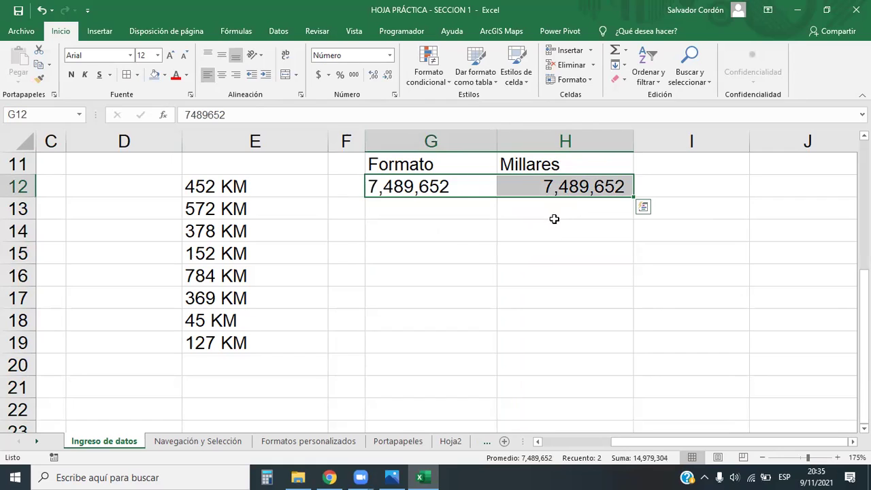
click(409, 137)
click(609, 237)
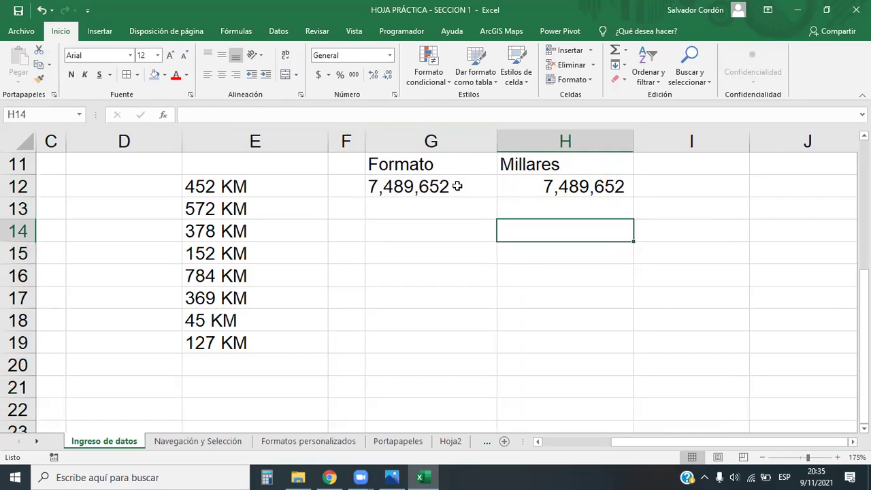
click(455, 185)
click(591, 183)
shift+click(437, 189)
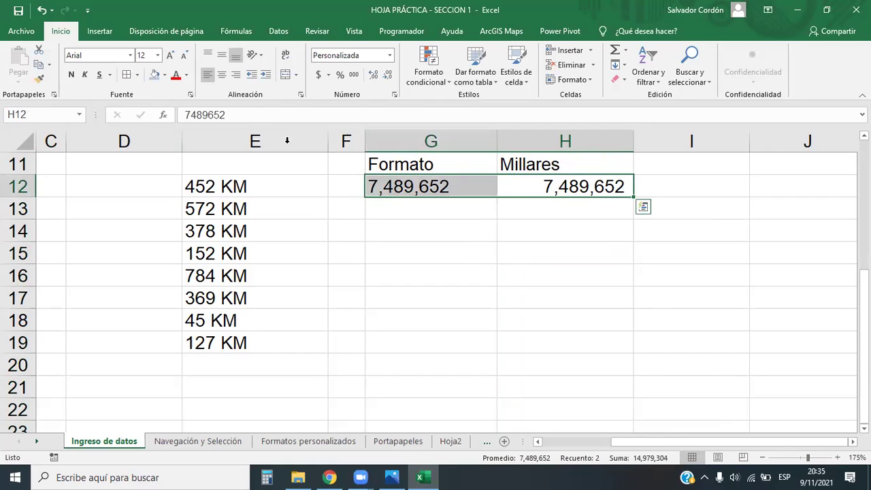
click(222, 74)
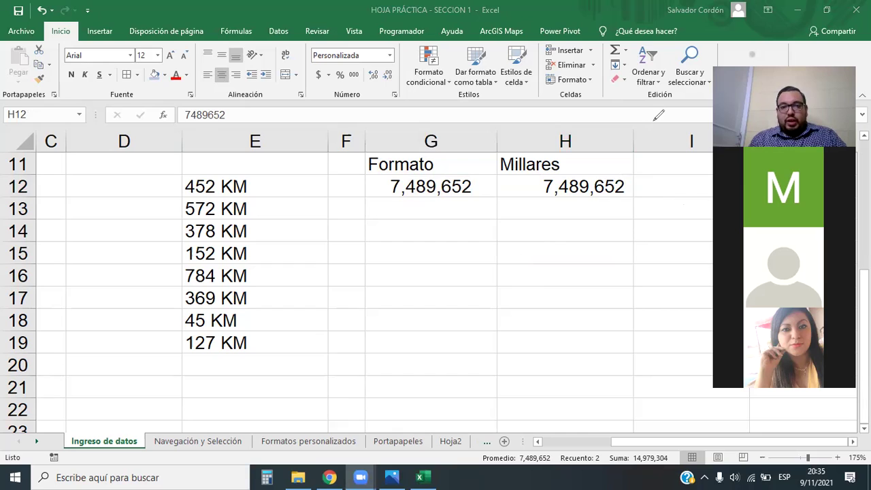
key(shift+Left)
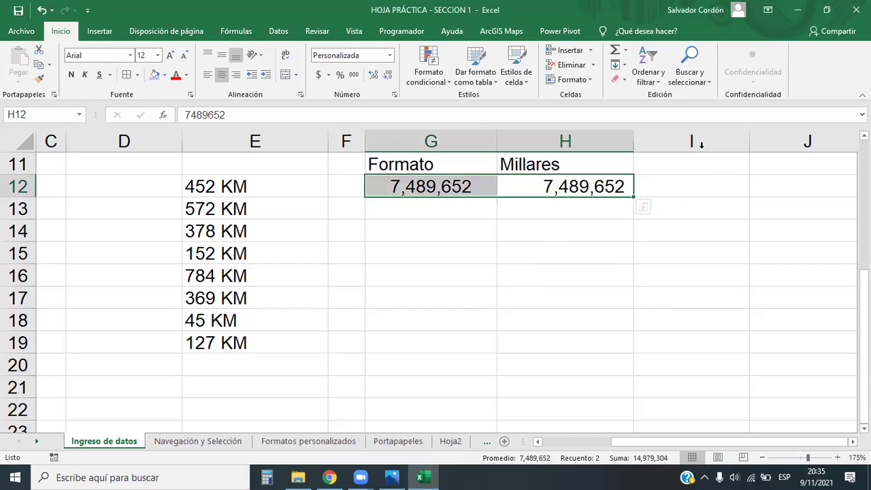
key(Down)
key(Down)
key(Down)
drag(501, 187, 443, 193)
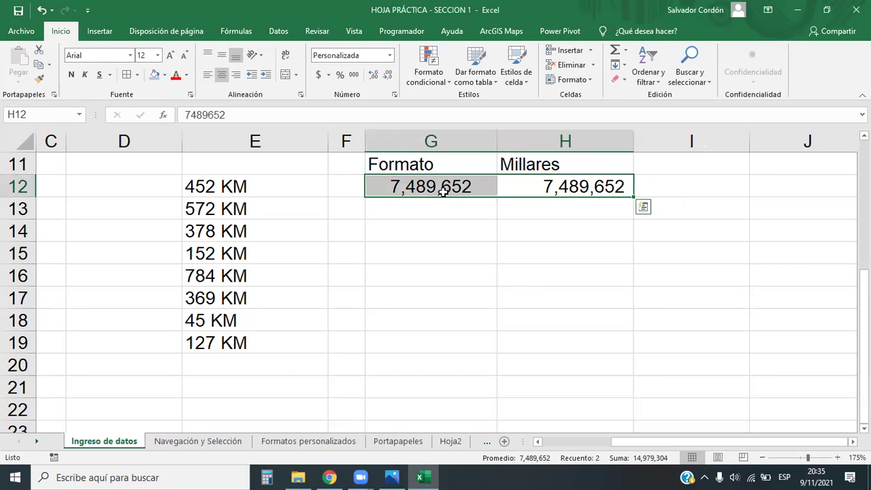
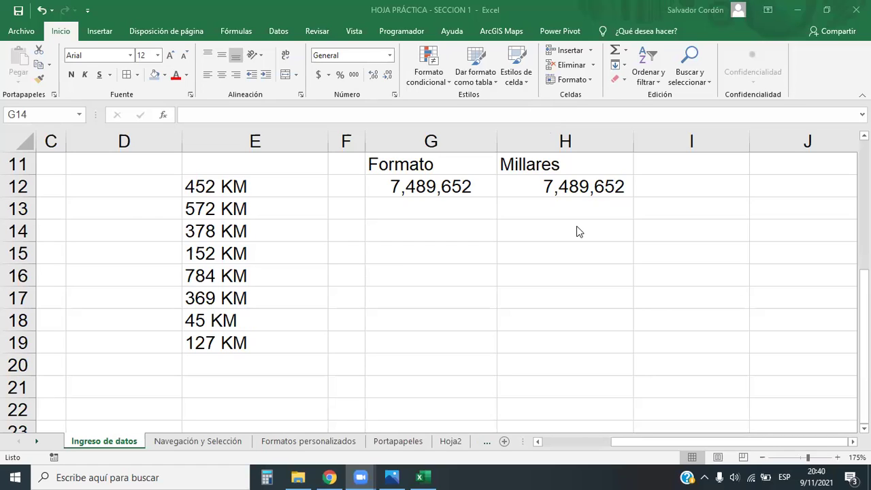
Scroll below the existing data and select cell G25 for the new numbers.
click(473, 238)
click(478, 282)
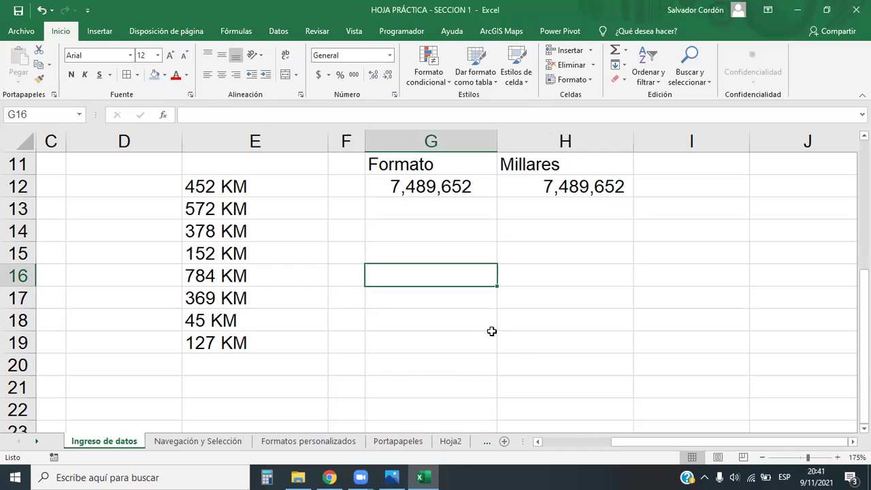
click(412, 363)
scroll(407, 383, down, 2)
scroll(407, 382, down, 2)
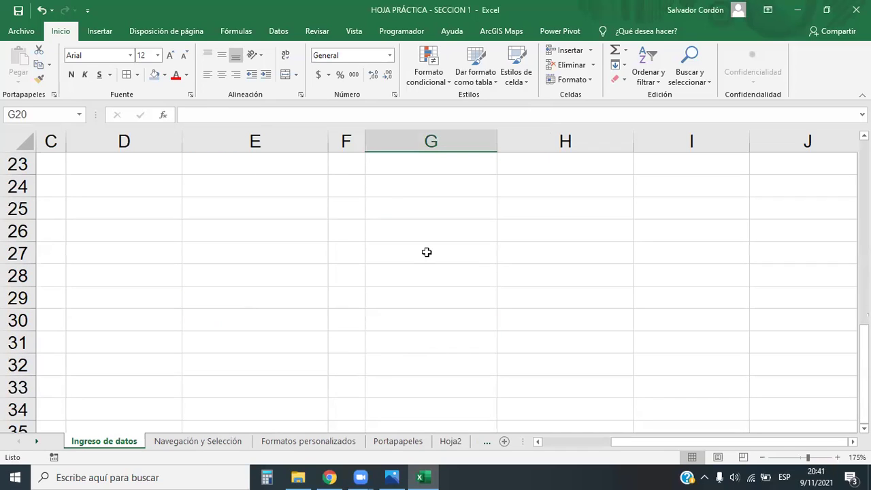
click(388, 200)
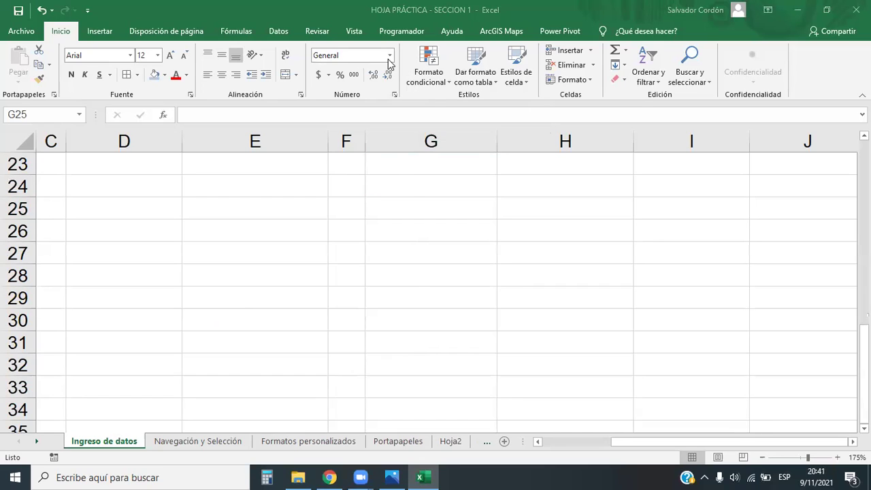
click(408, 201)
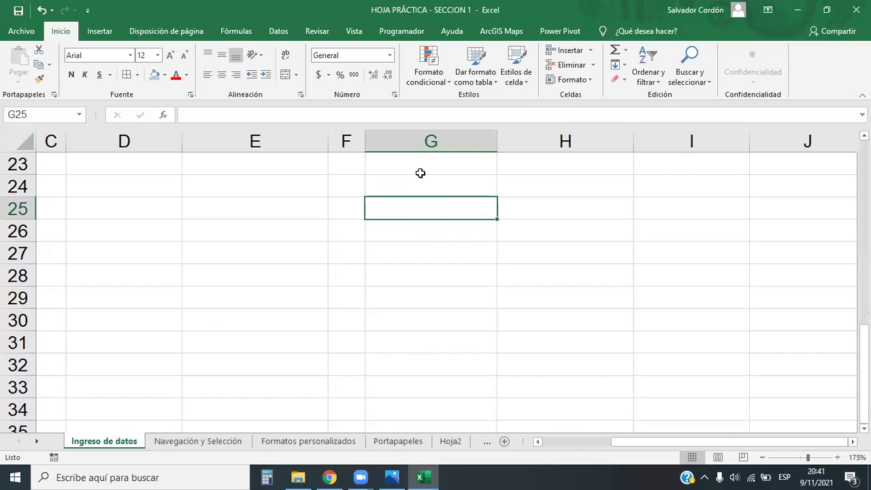
Enter 245, 45 and -47 down G25:G27, then check each value.
text(245)
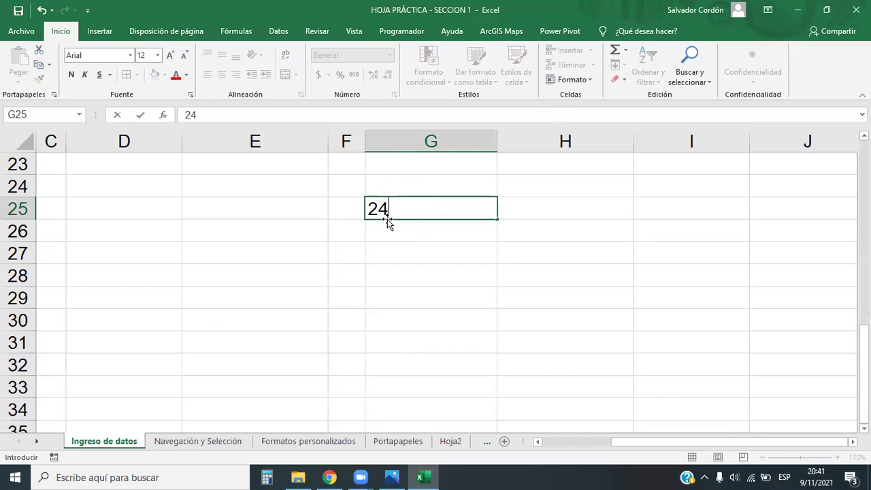
key(ctrl+Return)
key(Down)
text(45)
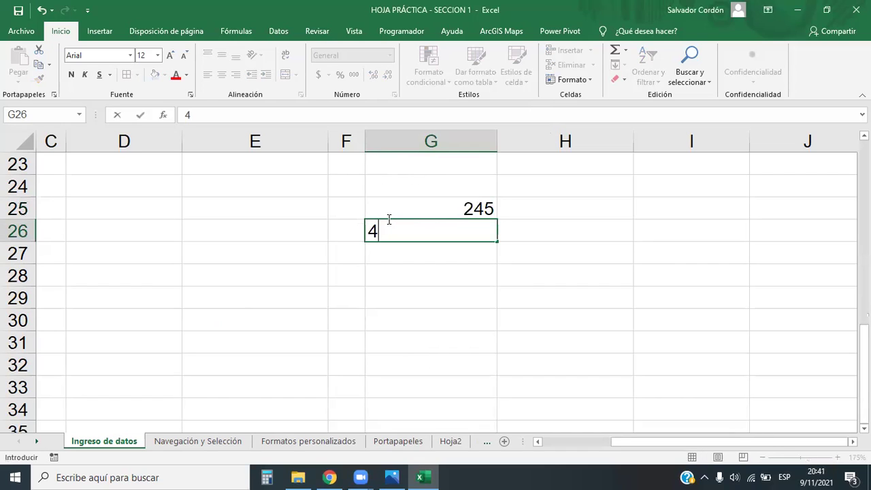
key(Return)
text(-47)
key(Return)
click(467, 209)
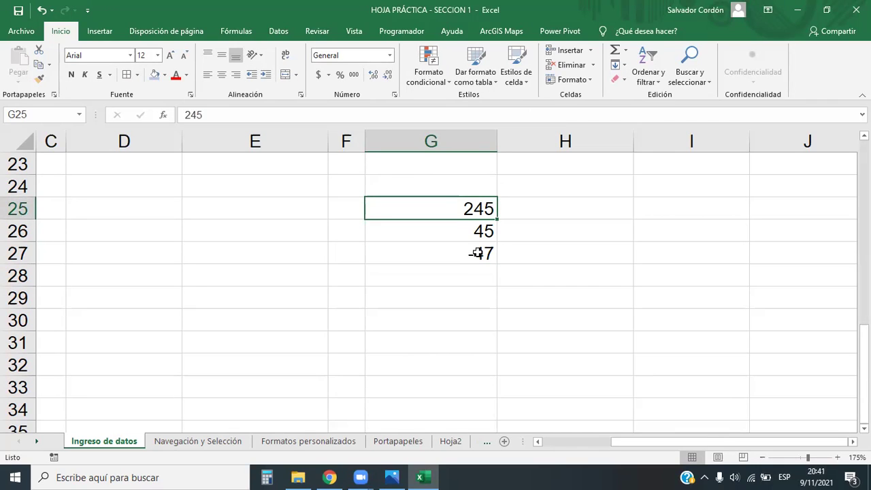
click(474, 232)
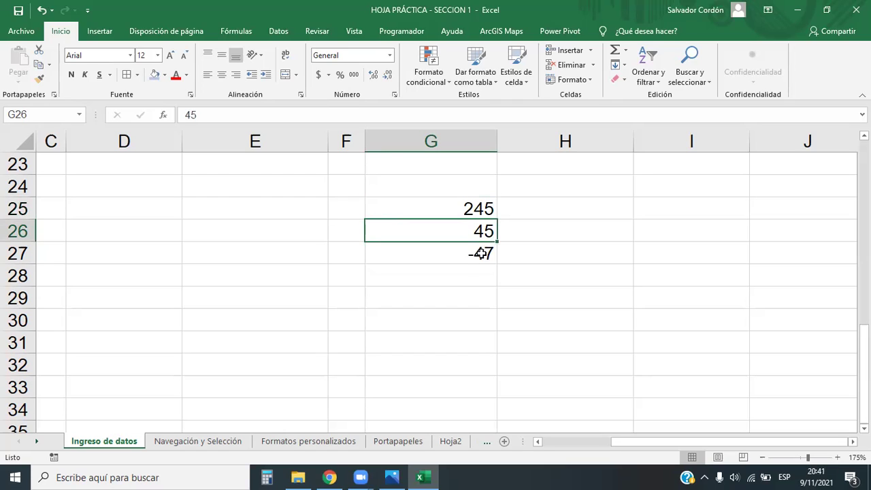
click(479, 256)
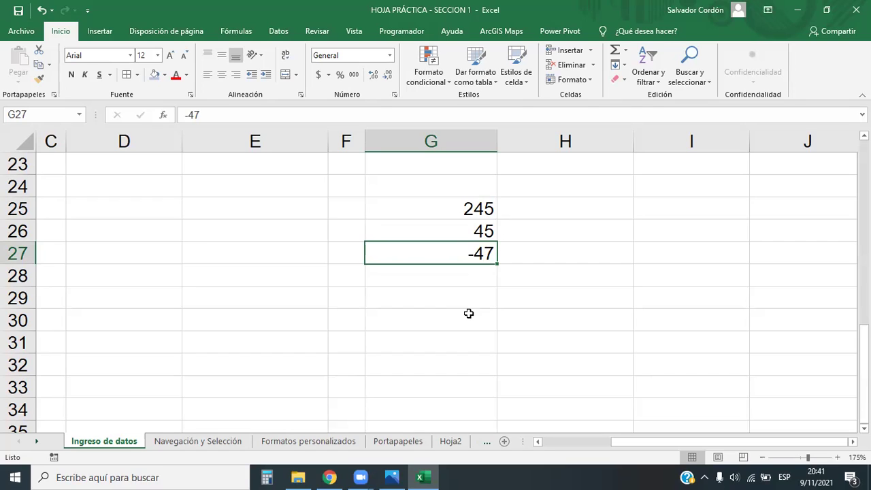
Apply the Contabilidad accounting format to G25:G27.
drag(472, 210, 463, 255)
click(389, 55)
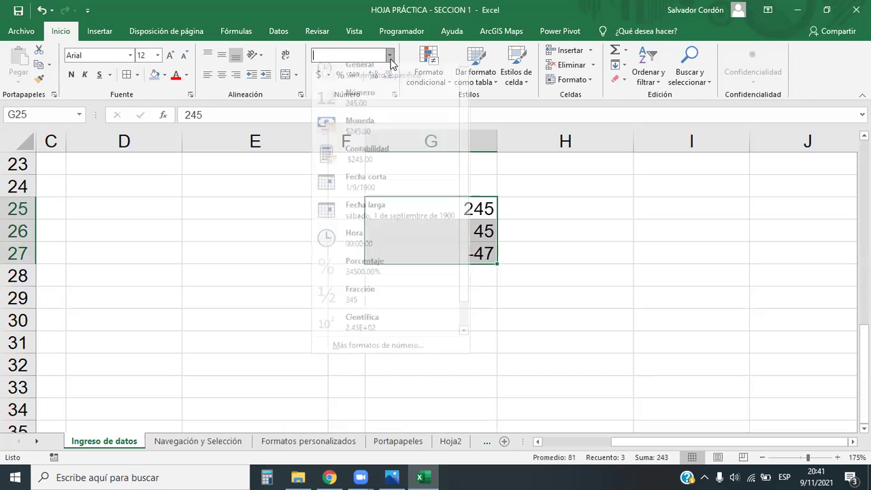
click(367, 162)
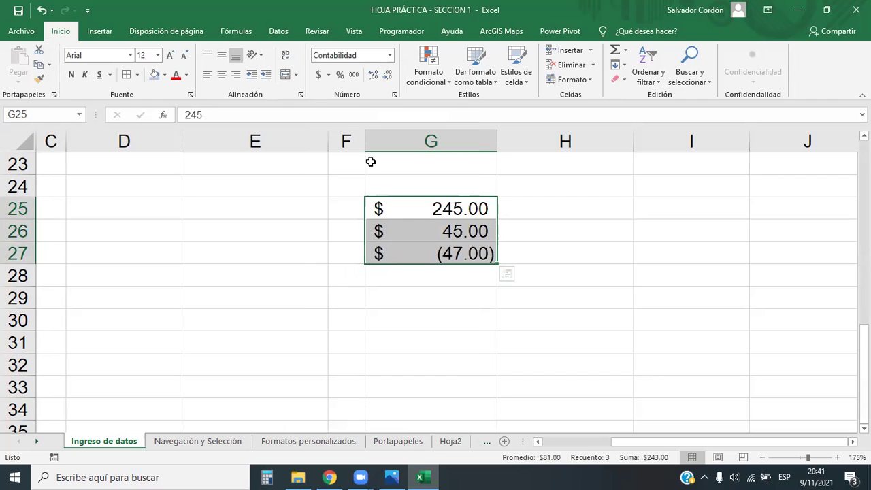
click(519, 383)
click(432, 269)
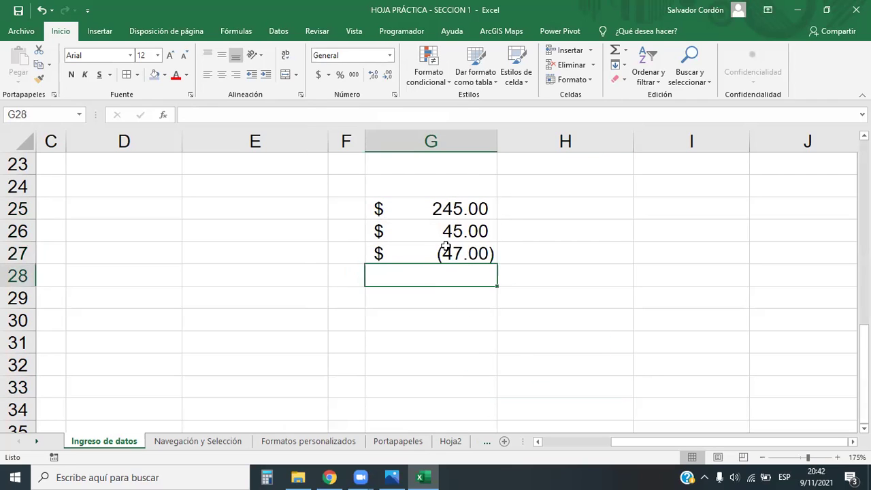
Review the formatted values, including $ (47.00), and reselect G25:G27.
click(445, 250)
click(450, 229)
click(448, 214)
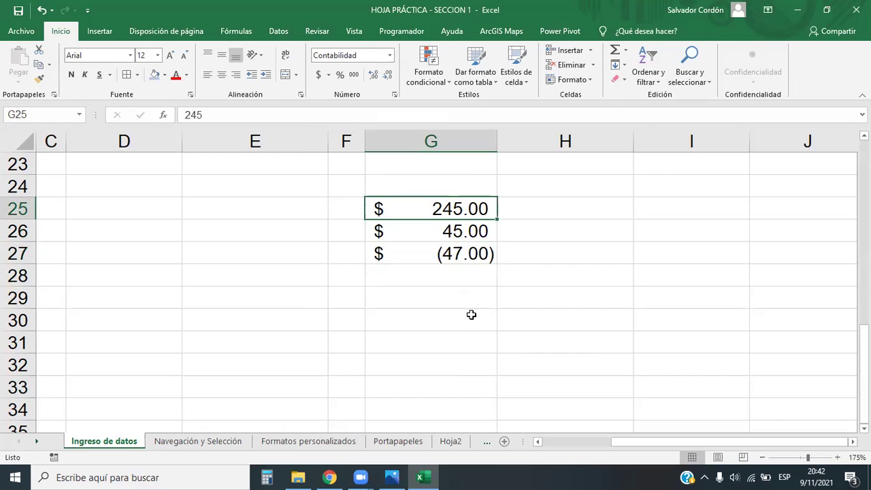
click(438, 255)
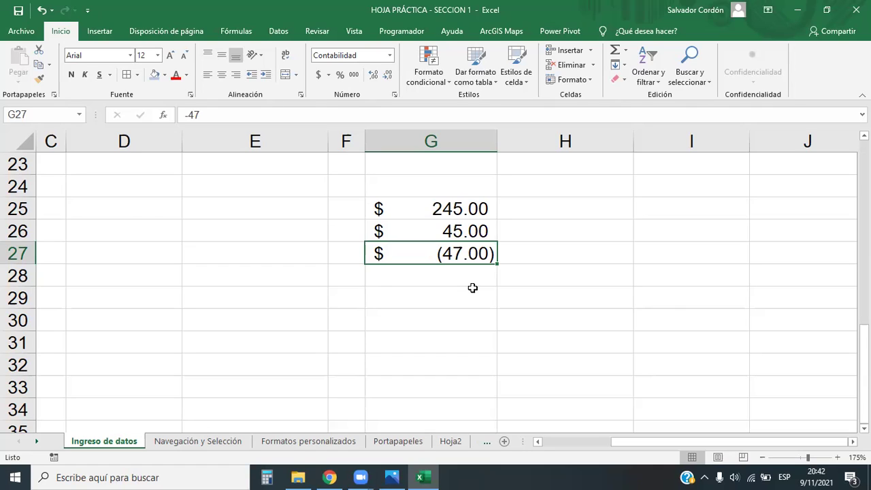
click(499, 338)
click(471, 298)
click(449, 256)
click(456, 327)
drag(456, 204, 438, 254)
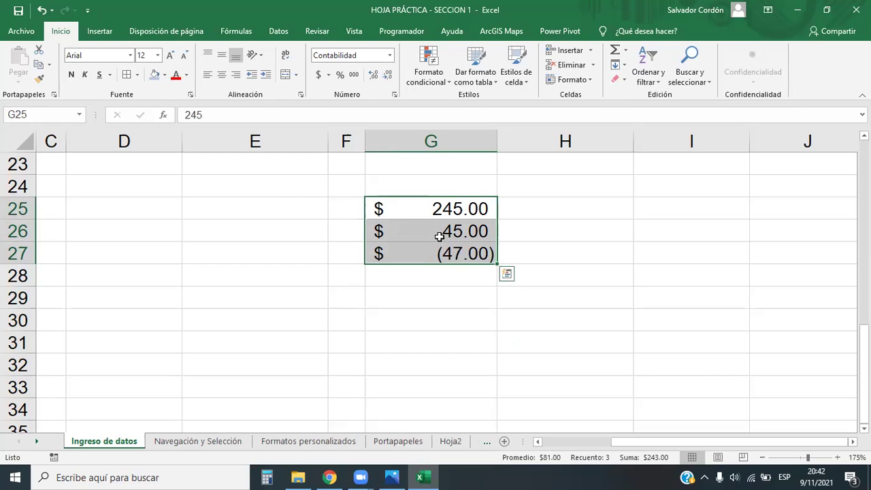
Apply the Número format with two decimals and red parenthesised negatives to G25:G27.
click(389, 55)
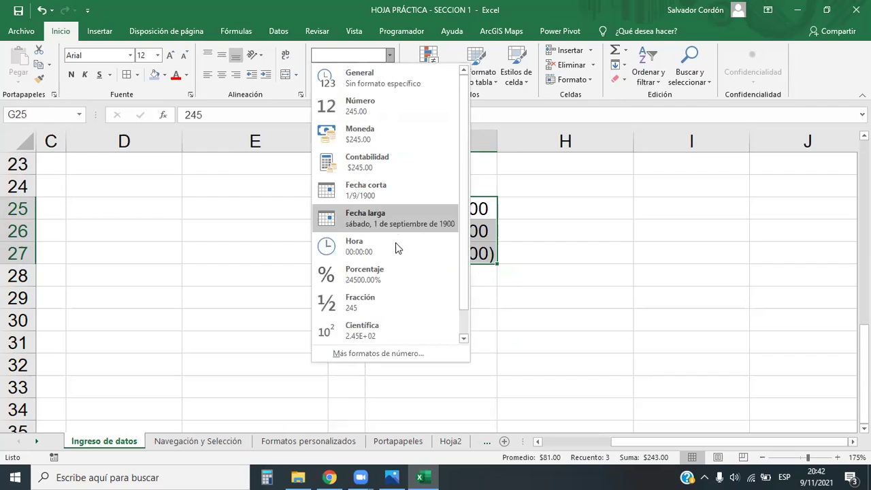
click(378, 353)
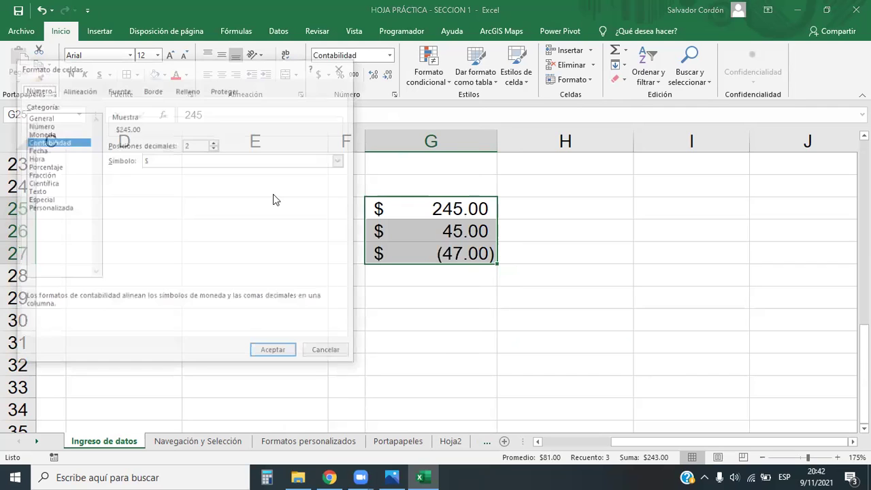
click(43, 125)
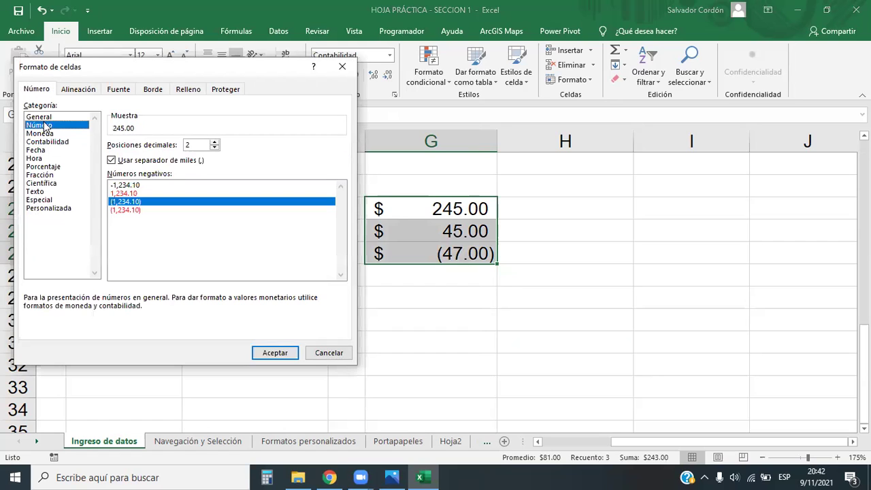
click(126, 211)
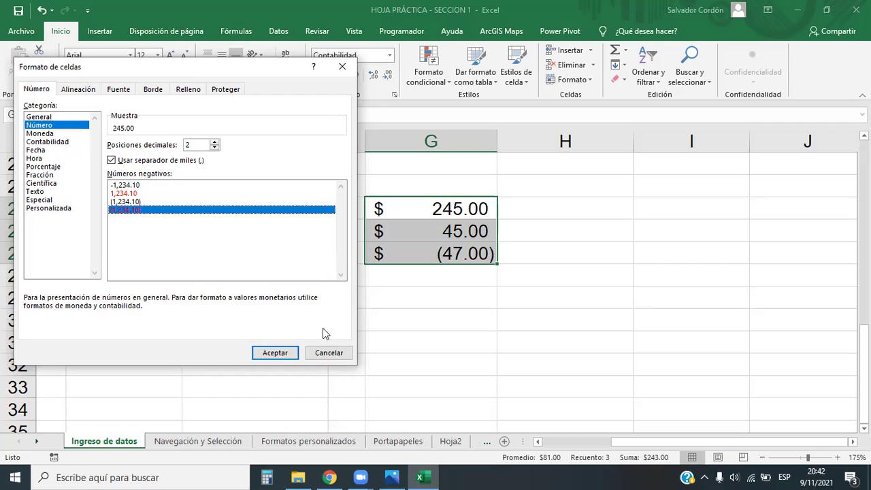
click(276, 352)
click(569, 357)
Apply the Personalizada code $#,##0.00_);[Rojo]($#,##0.00) to G25:G27.
drag(453, 209, 459, 254)
click(389, 55)
click(358, 353)
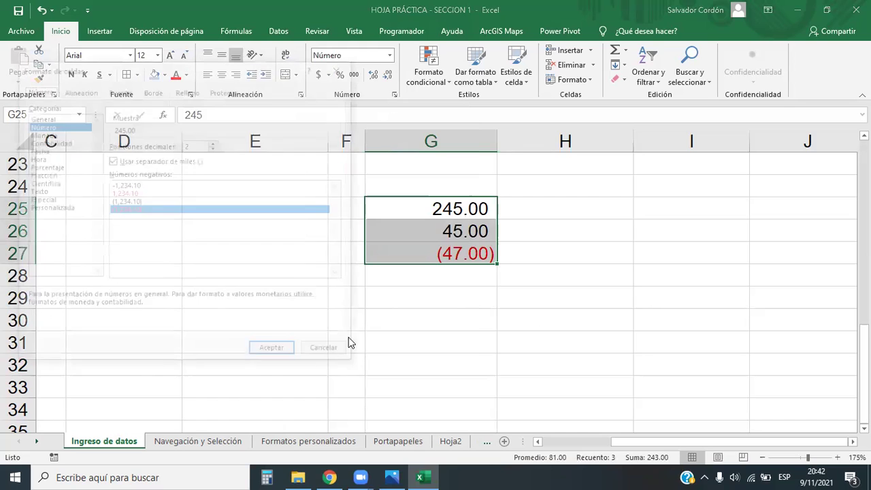
click(41, 209)
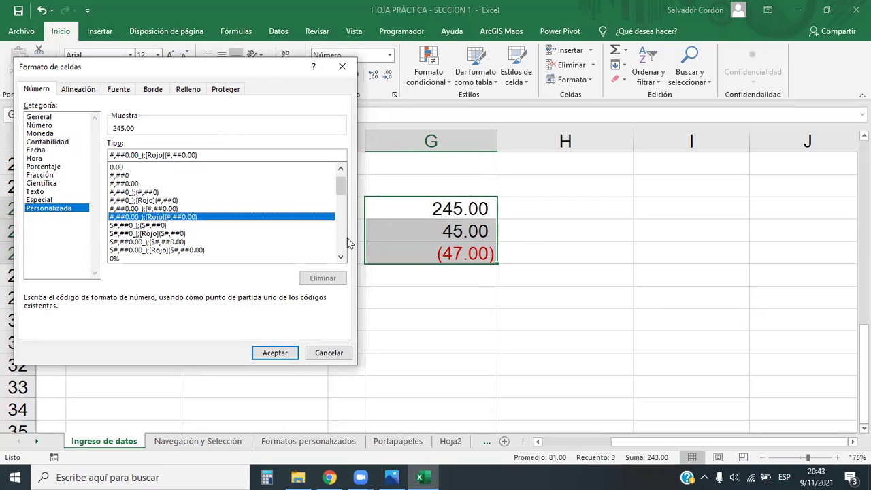
scroll(166, 225, down, 1)
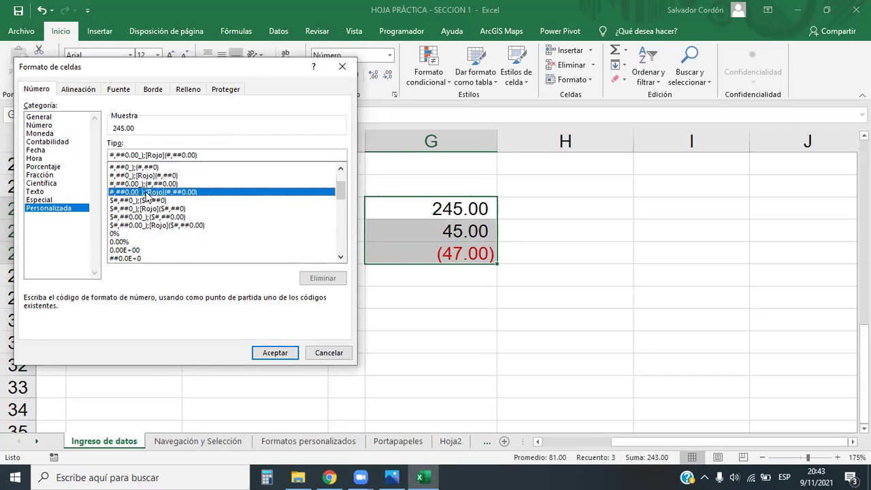
click(174, 227)
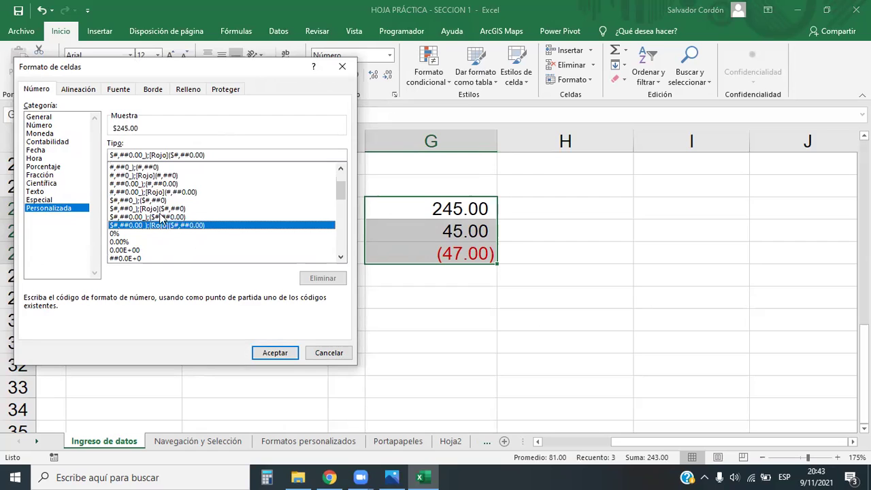
click(162, 193)
click(169, 227)
click(114, 155)
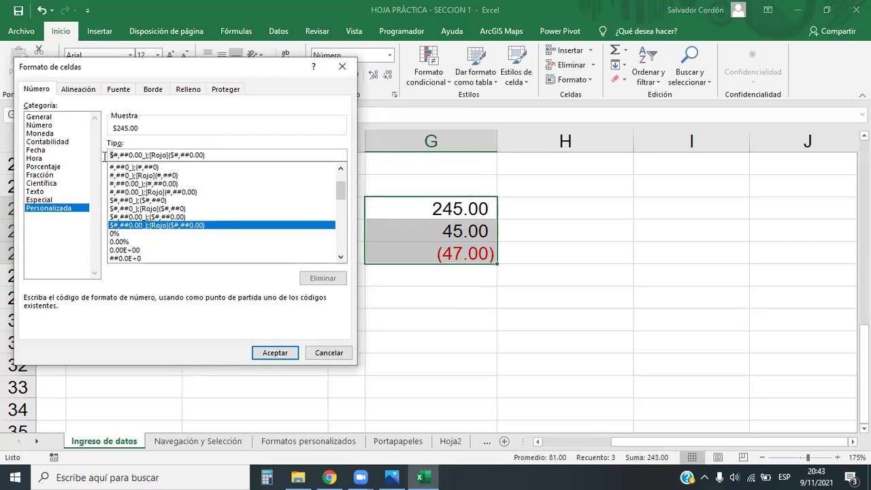
click(171, 155)
click(278, 352)
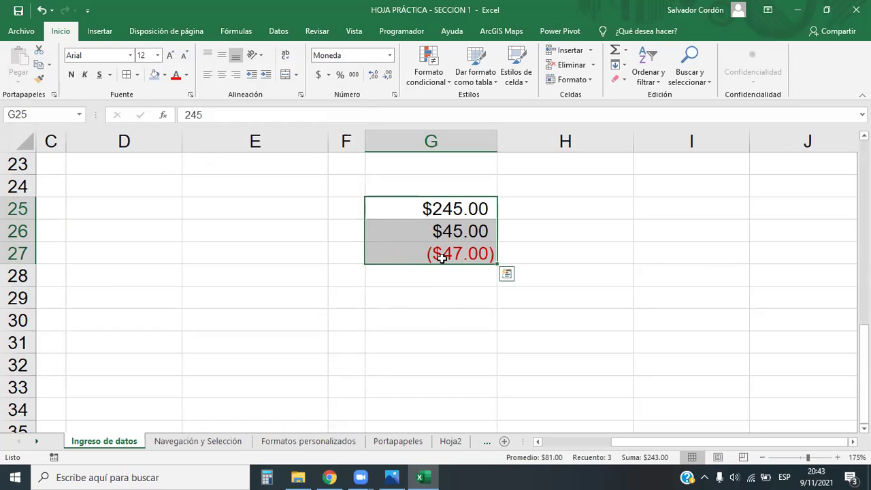
Edit the custom code to $#,##0.00_);[Rojo]$(#,##0.00) so G27 shows red $(47.00).
click(391, 55)
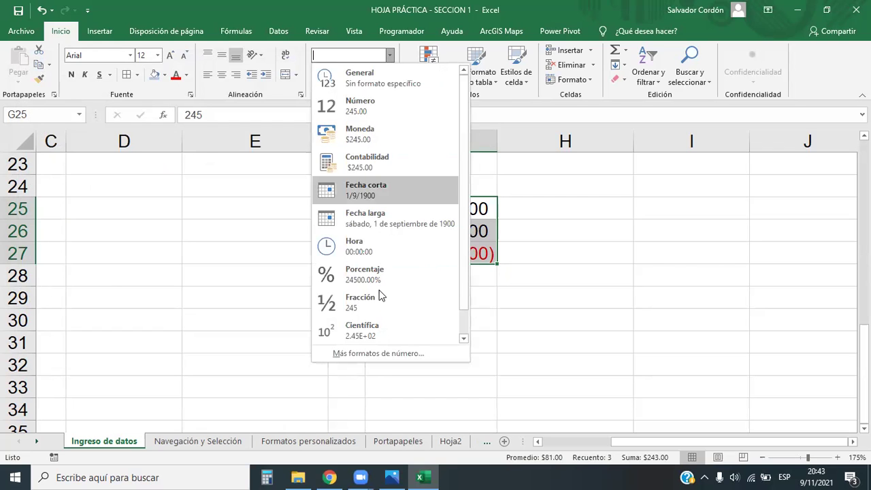
click(374, 352)
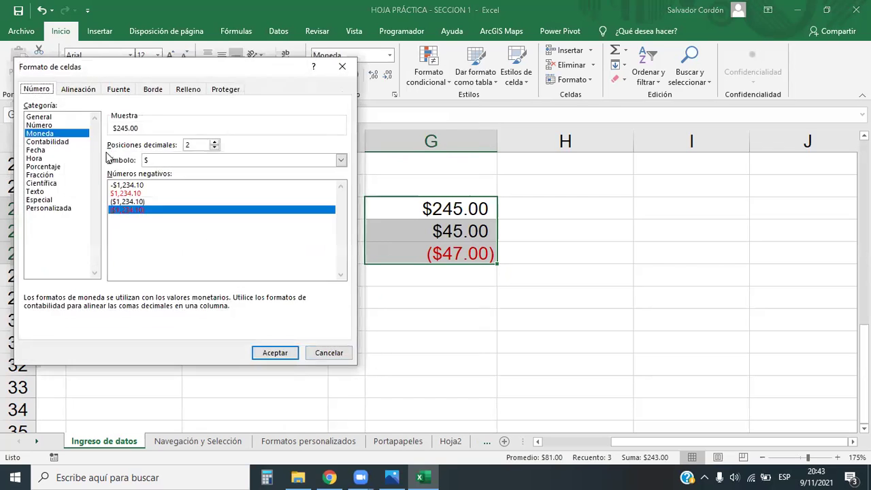
click(56, 208)
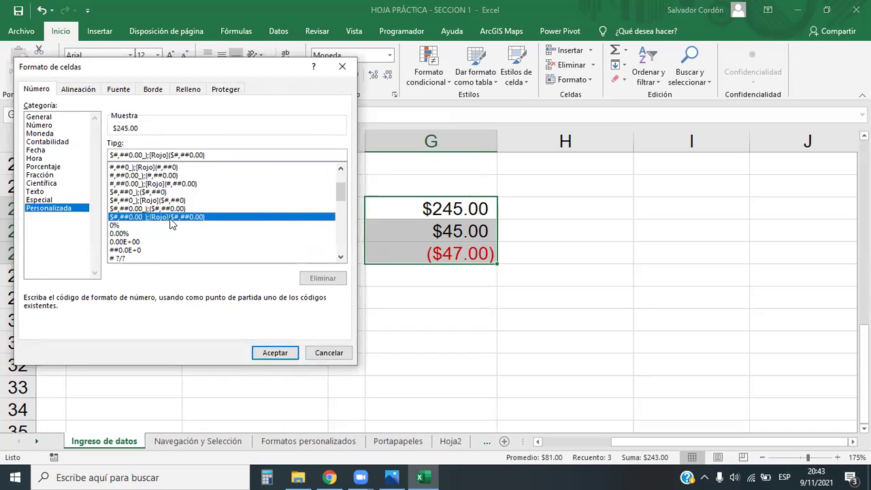
click(173, 155)
text($)
key(BackSpace)
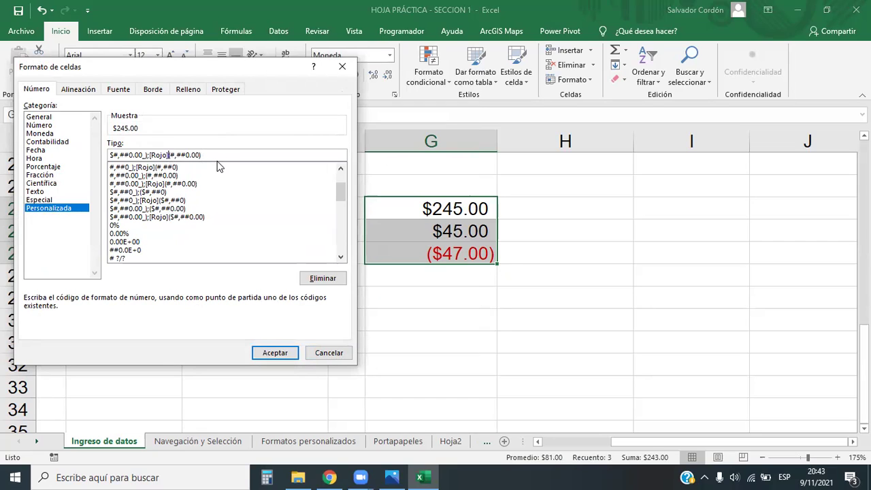
text($)
click(286, 352)
click(480, 306)
click(480, 251)
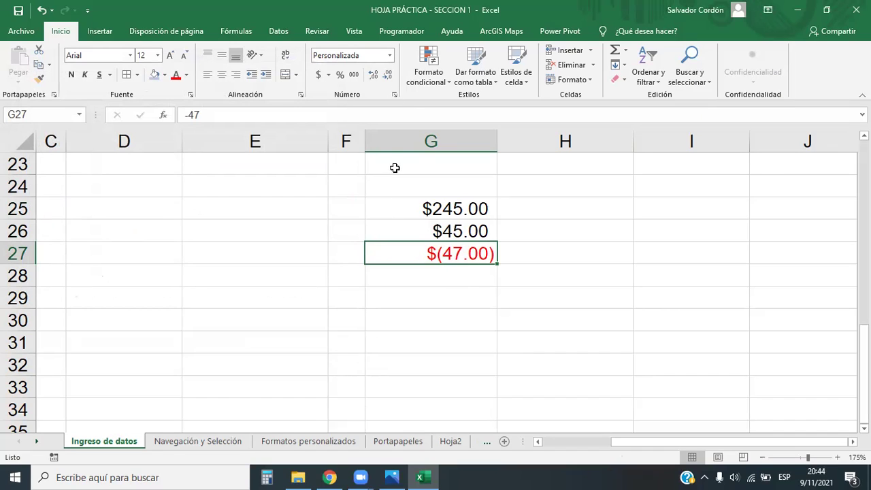
Open the custom format code for editing, look over the sheet, then back out.
click(389, 56)
click(373, 355)
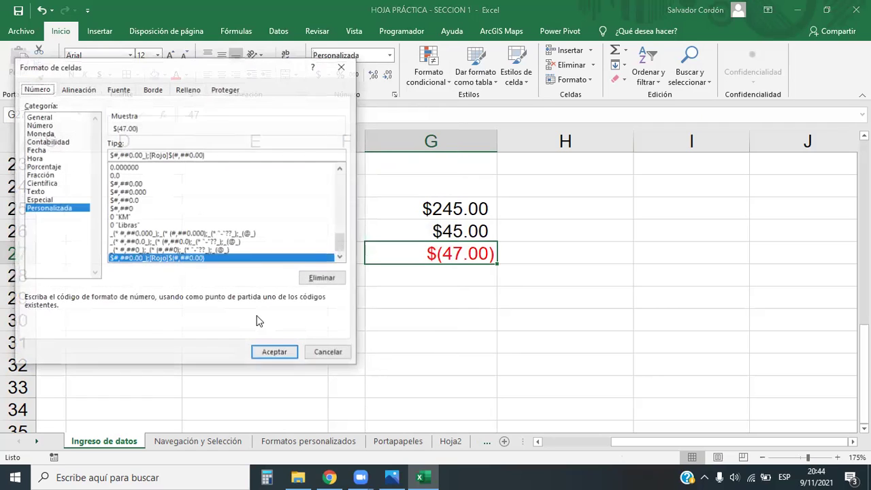
click(143, 155)
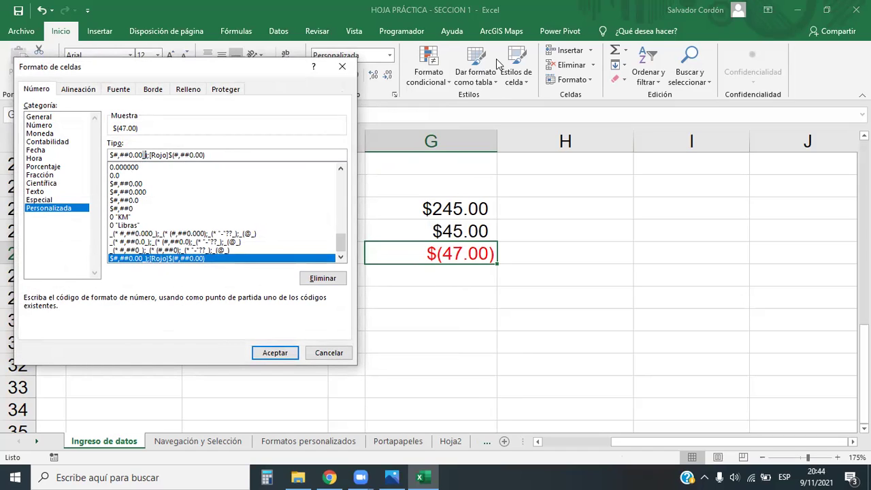
click(472, 195)
drag(459, 161, 458, 332)
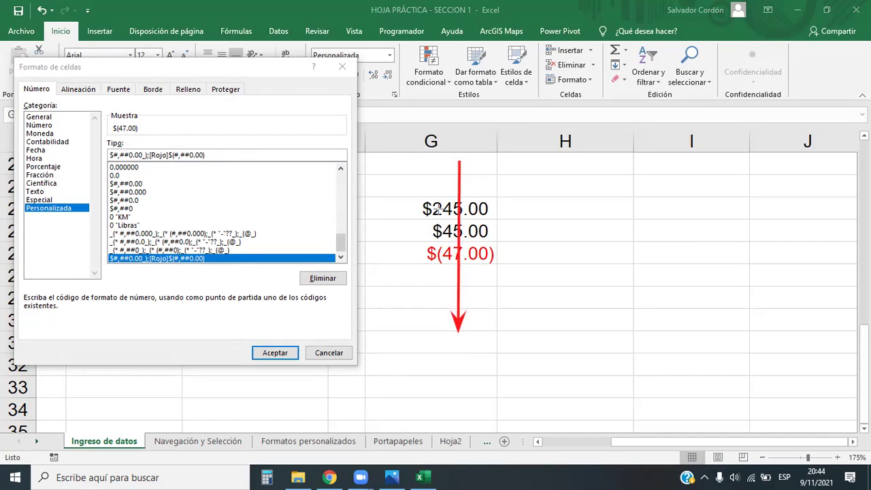
drag(448, 166, 447, 305)
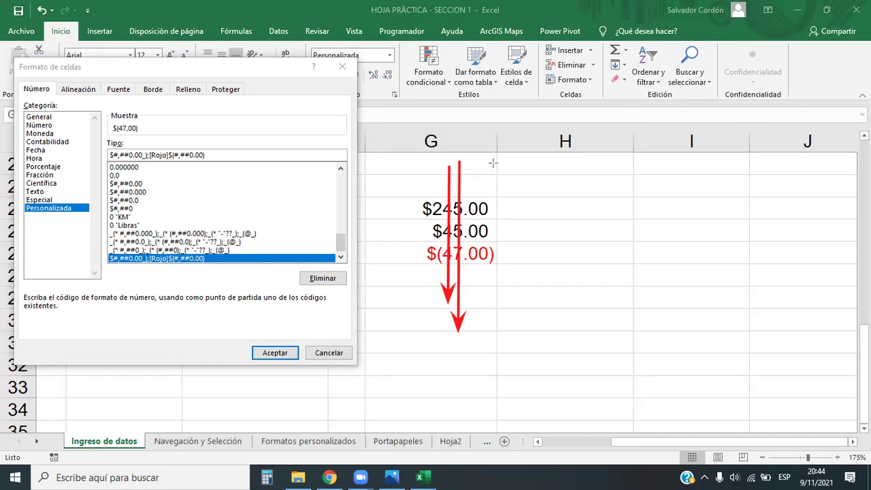
mouse_move(490, 160)
mouse_down()
mouse_move(491, 310)
mouse_move(491, 242)
mouse_up()
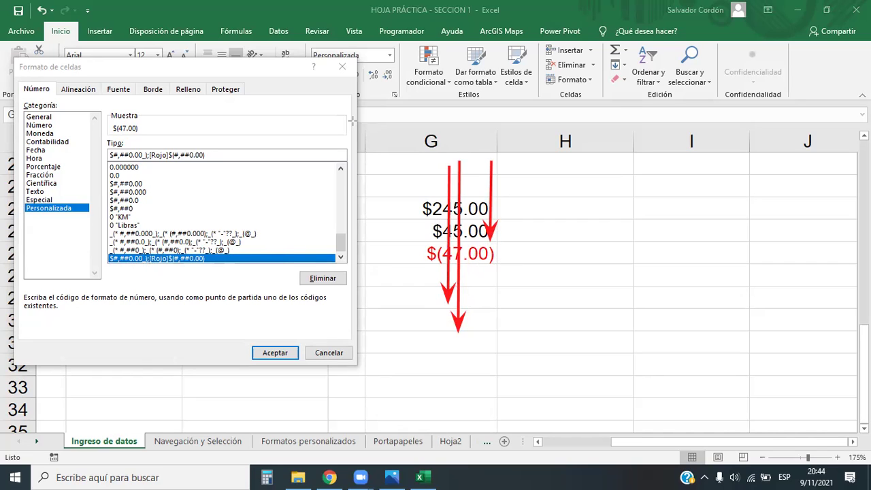
key(Escape)
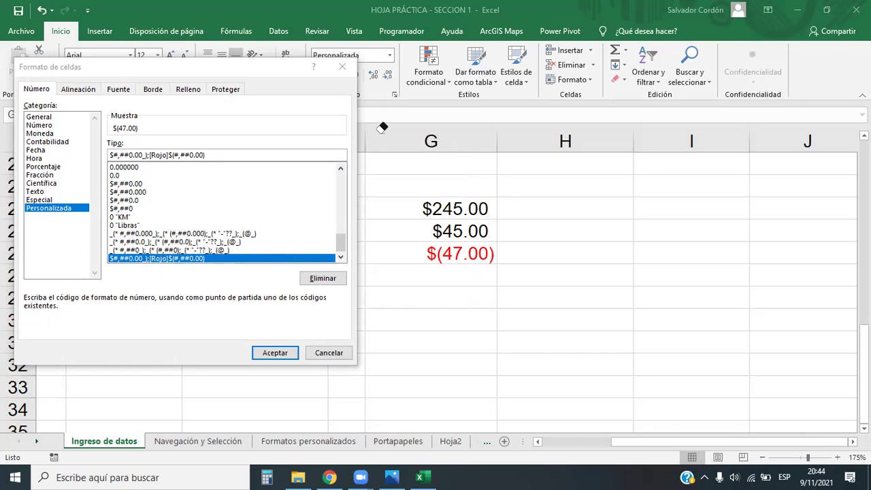
Delete the spacer after the positive section of the code and reselect G25:G27.
click(145, 154)
key(Delete)
key(Delete)
click(283, 352)
drag(454, 202, 455, 251)
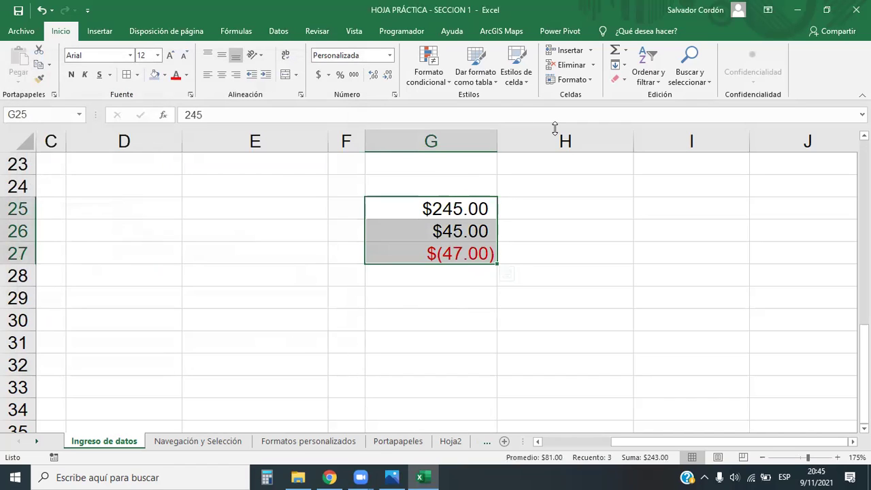
Apply the red $(…) currency code with its underscore spacer removed to G25:G27.
click(390, 55)
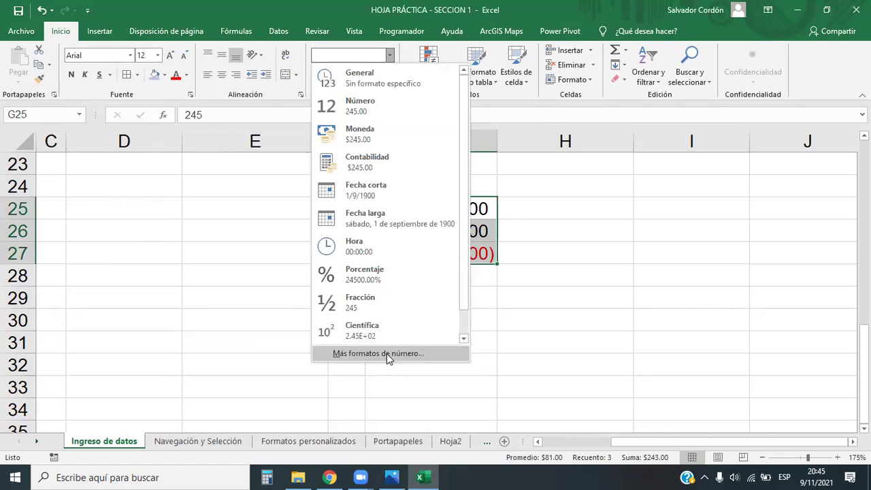
click(387, 353)
click(67, 208)
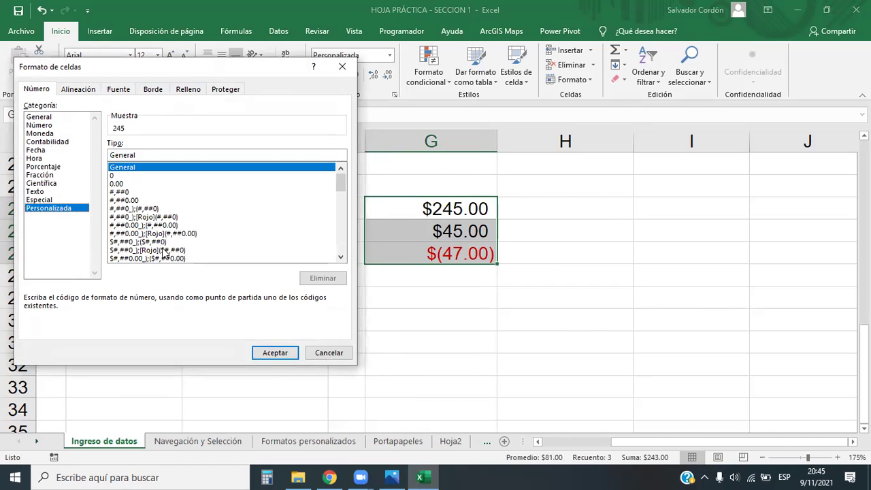
click(134, 259)
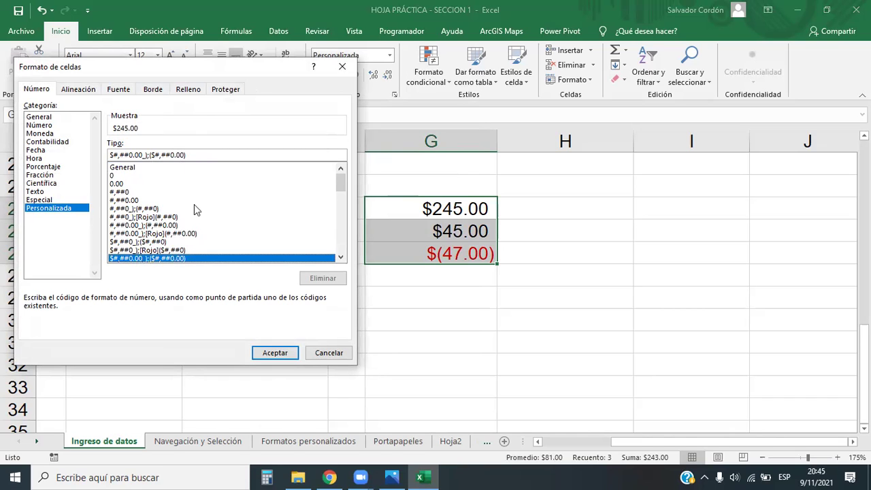
drag(341, 183, 341, 192)
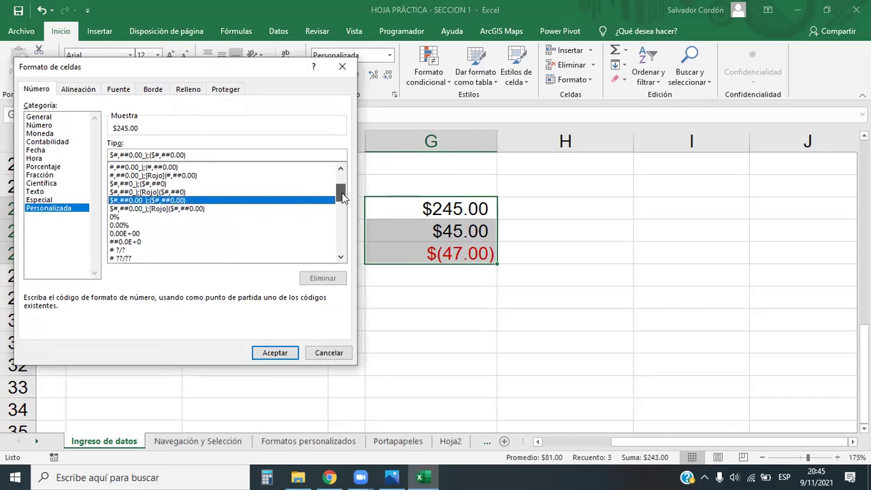
click(166, 209)
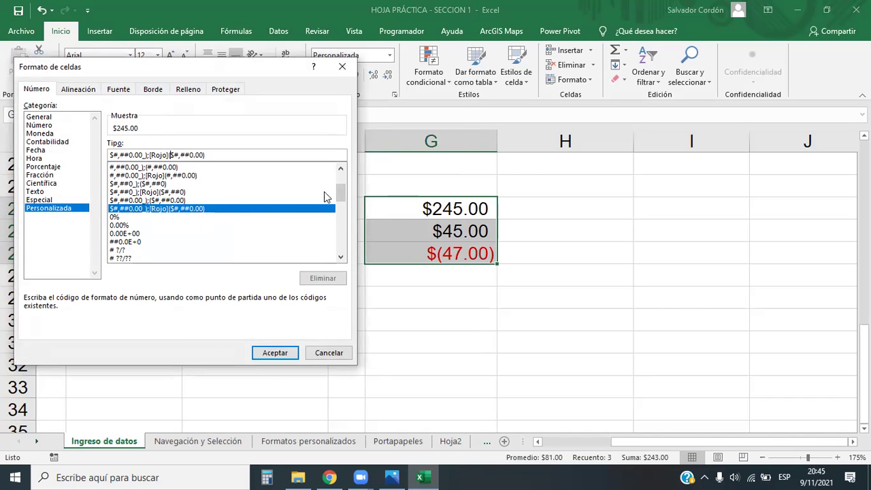
drag(338, 194, 337, 256)
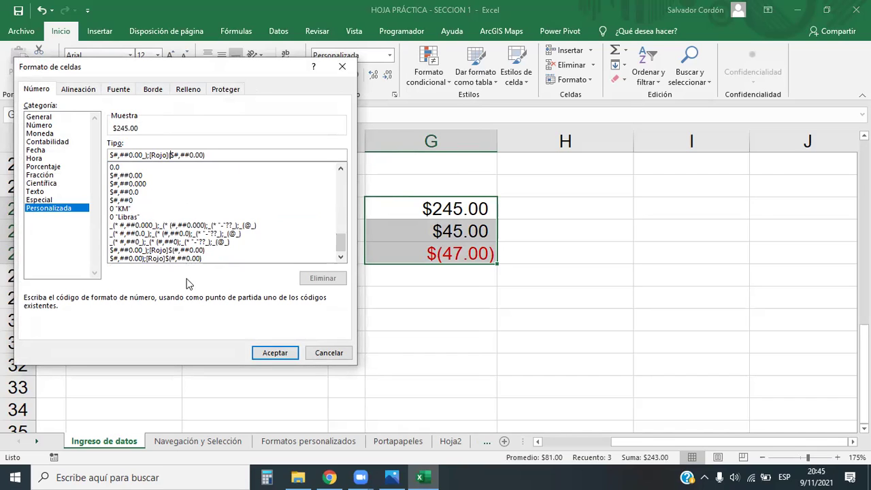
click(171, 251)
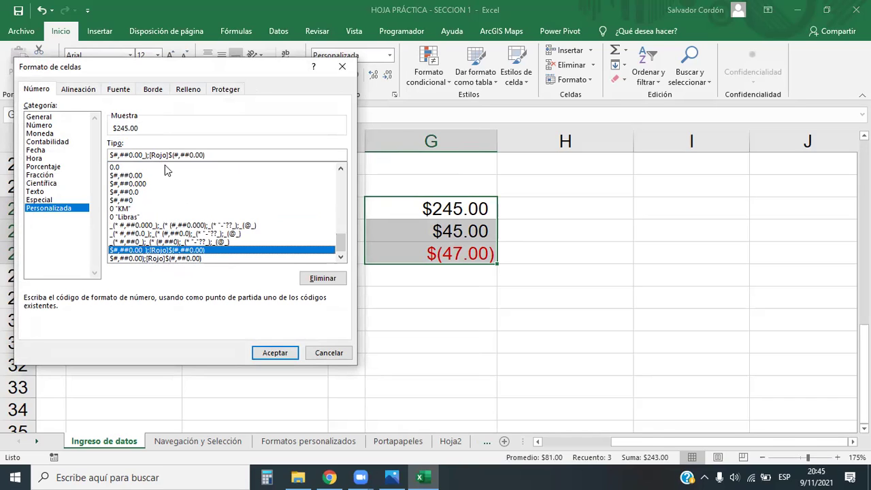
click(143, 155)
key(Delete)
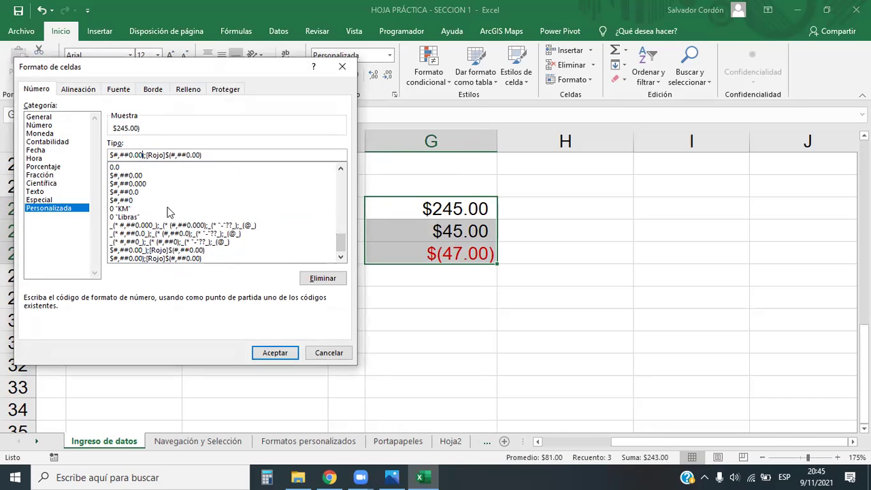
click(276, 354)
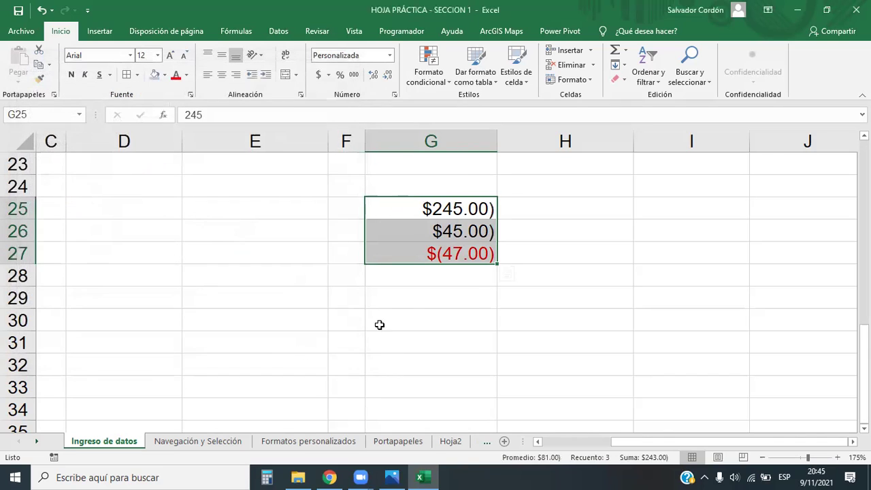
click(502, 296)
drag(487, 207, 488, 258)
Remove the stray parenthesis so the code reads $#,##0.00;[Rojo]$(#,##0.00).
click(389, 55)
click(386, 354)
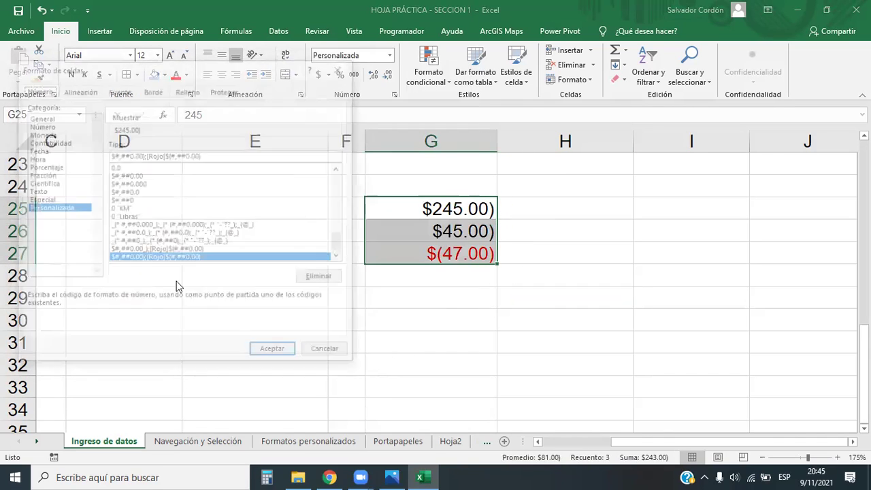
click(147, 250)
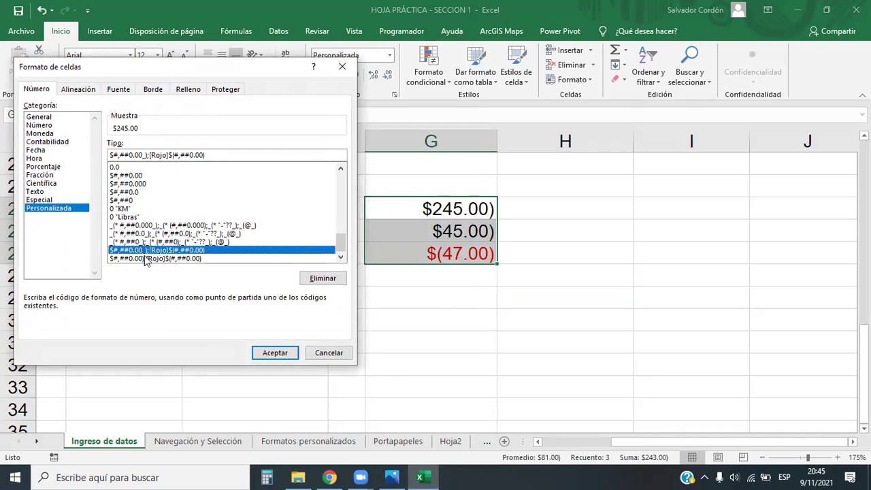
click(149, 259)
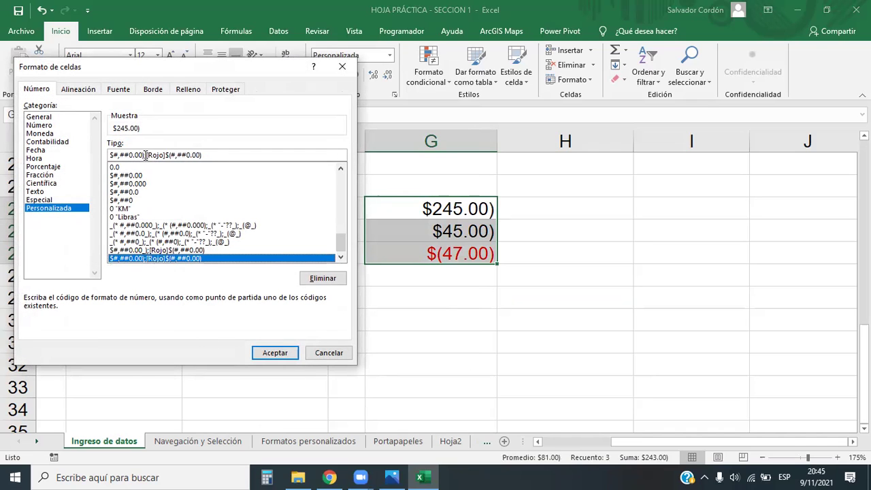
key(BackSpace)
key(BackSpace)
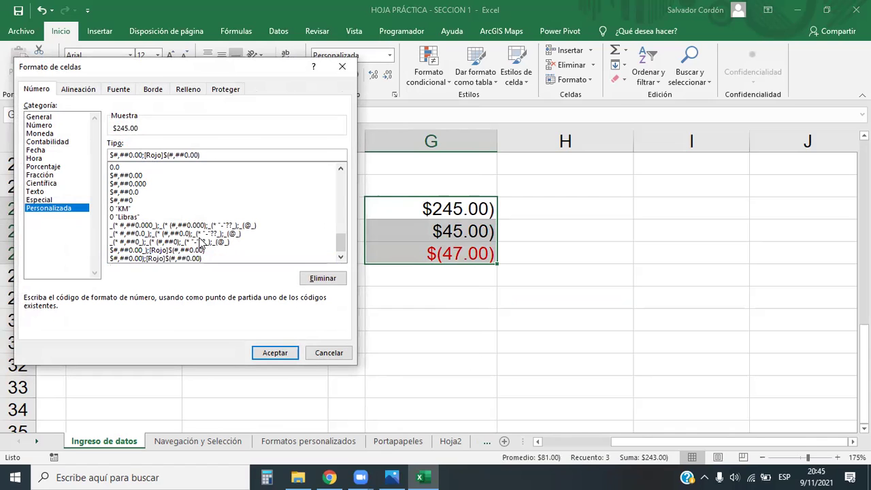
click(276, 353)
click(545, 320)
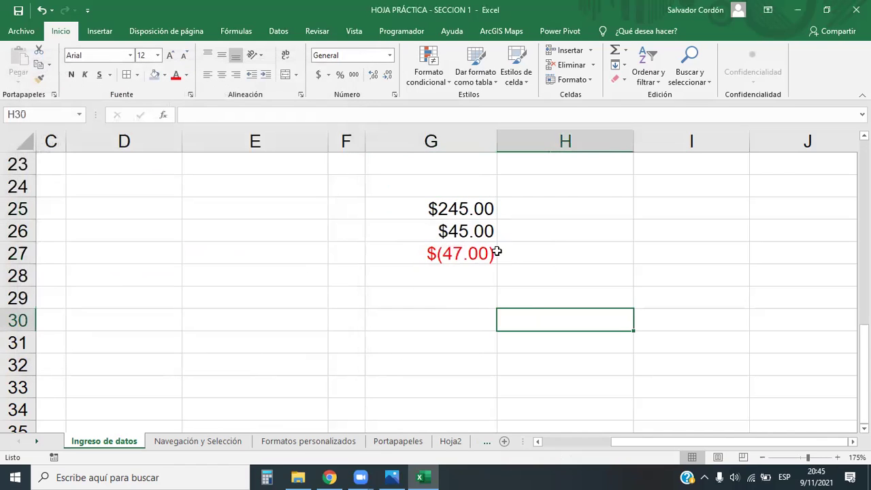
drag(479, 207, 478, 259)
click(478, 355)
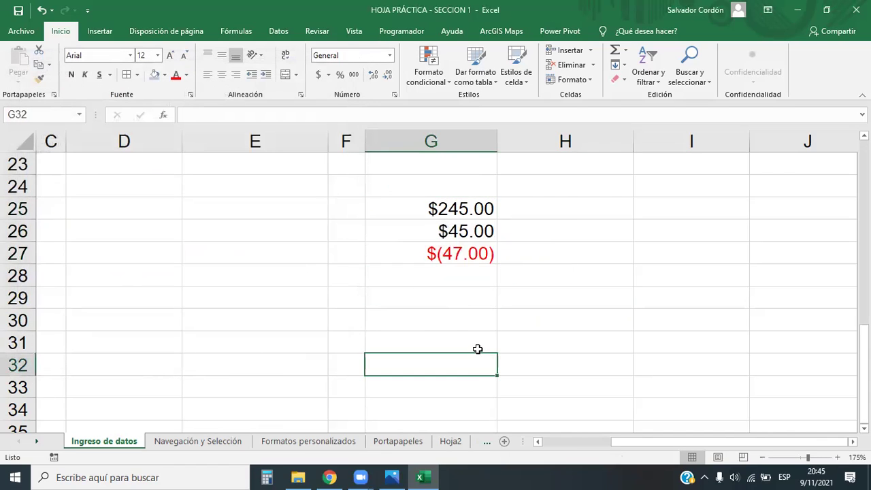
drag(490, 210, 486, 253)
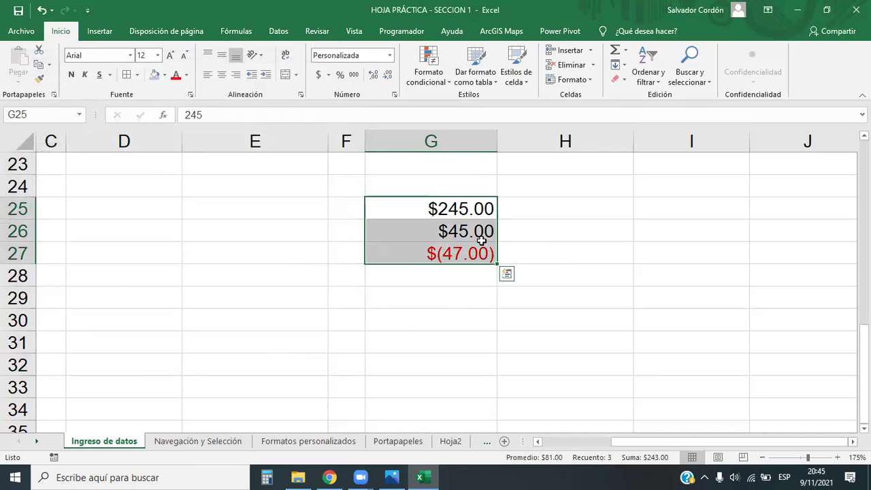
Open Más formatos de número and scroll through the Personalizada format codes.
click(390, 55)
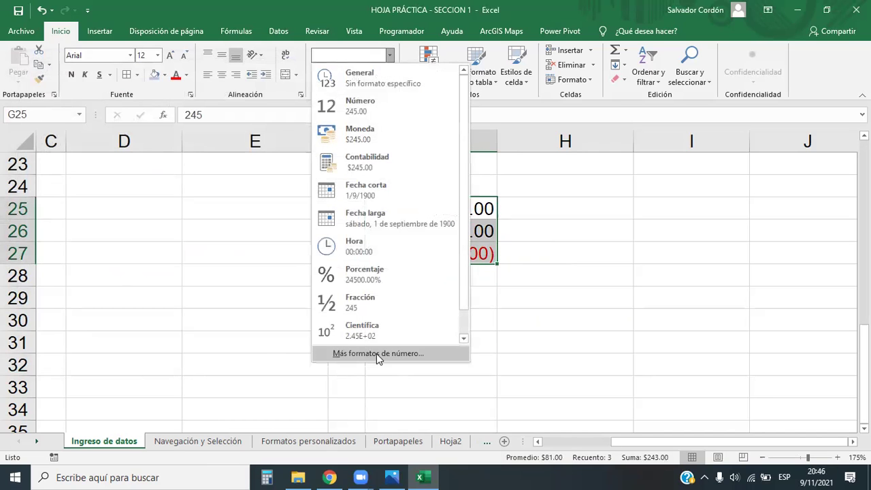
click(376, 353)
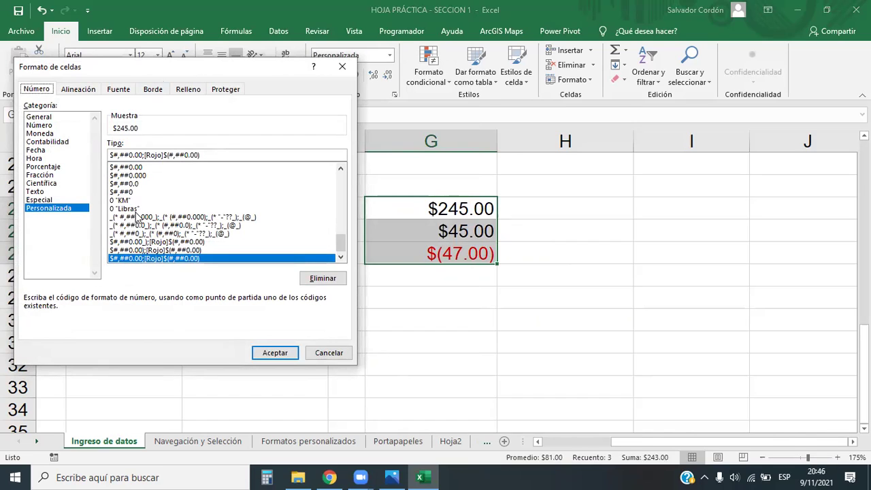
scroll(167, 235, up, 2)
scroll(170, 234, down, 2)
scroll(170, 232, up, 5)
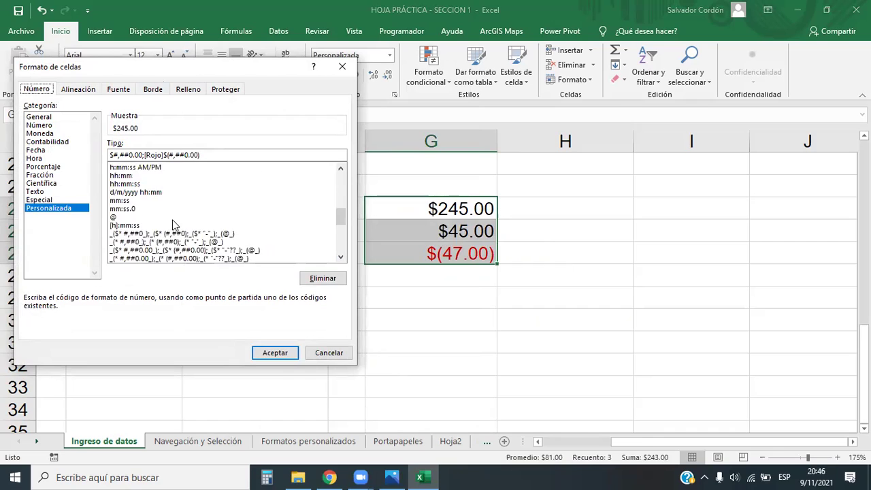
scroll(205, 204, down, 5)
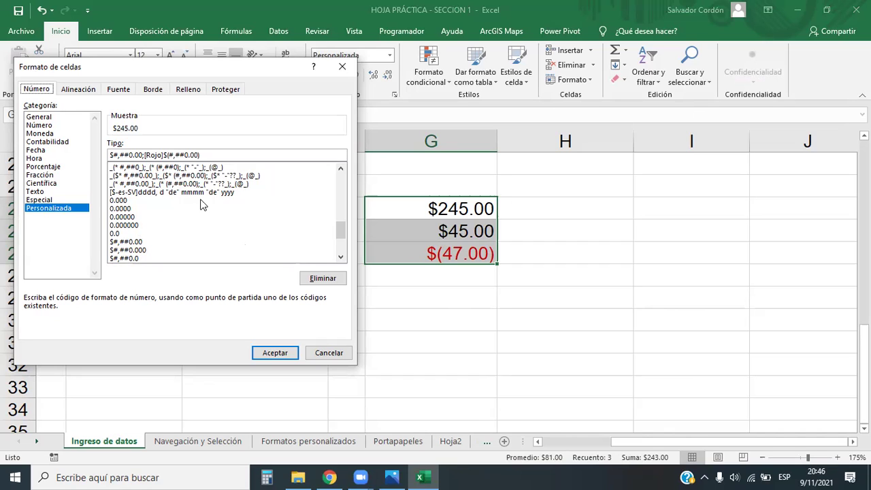
scroll(201, 205, up, 12)
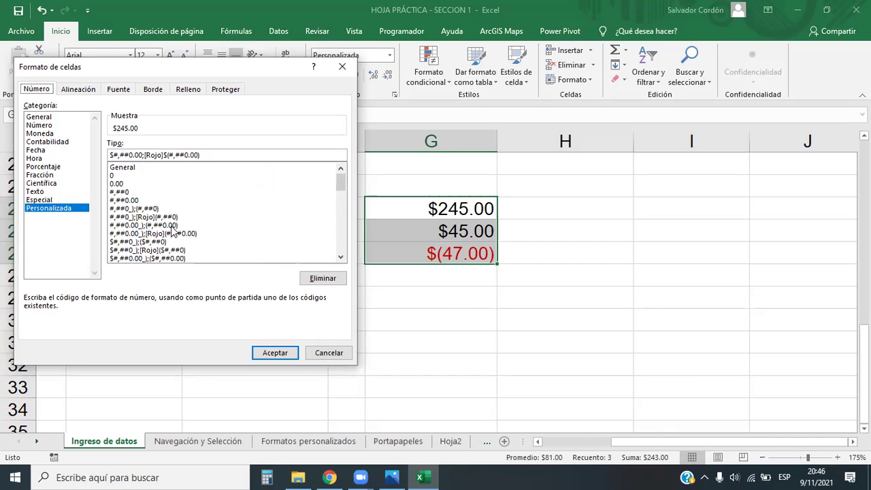
scroll(172, 232, down, 1)
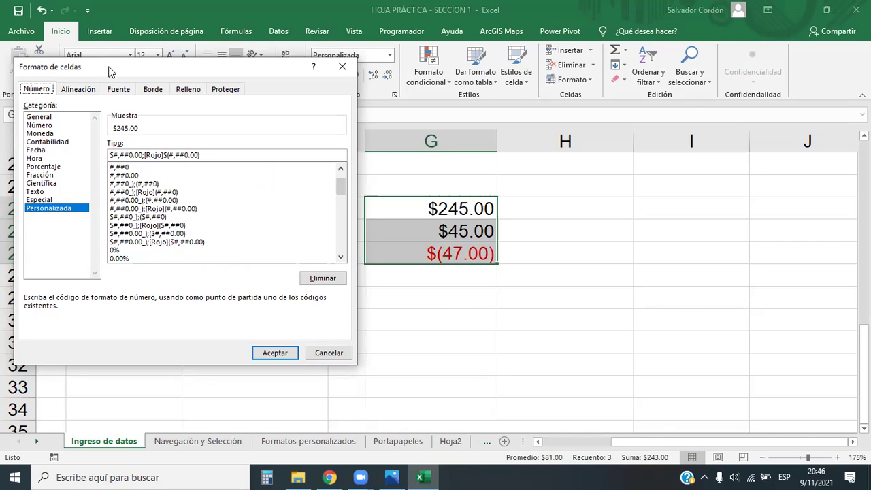
drag(109, 71, 108, 66)
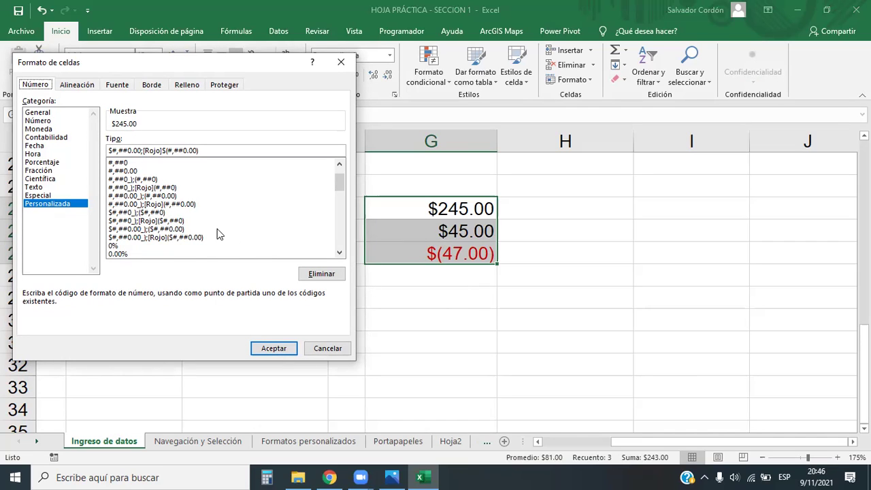
Compare several custom codes, settling on #,##0.00_);[Rojo](#,##0.00).
click(142, 212)
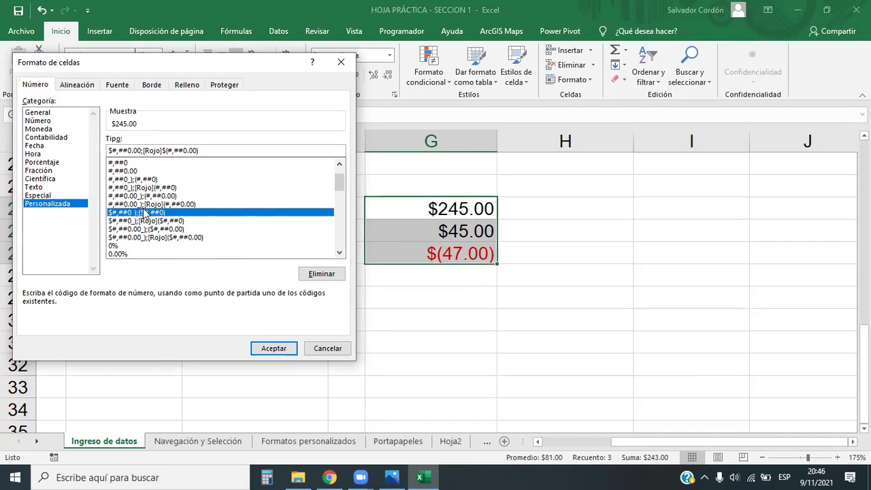
click(156, 205)
click(156, 212)
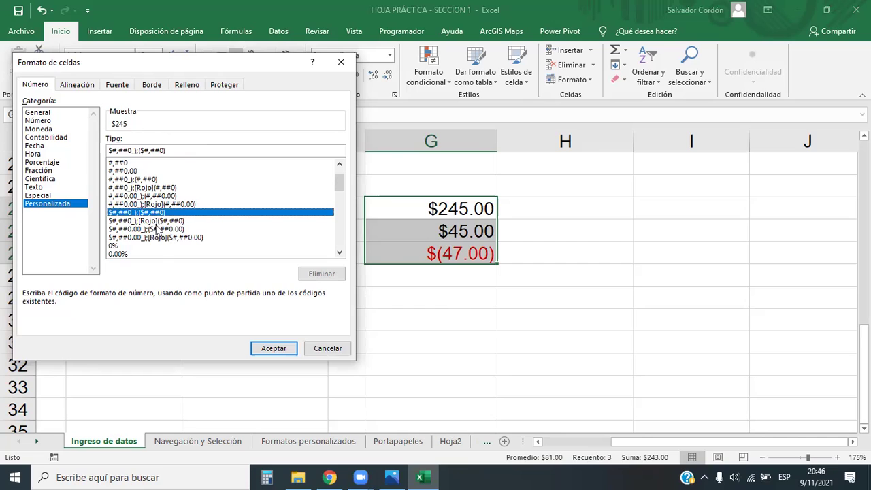
click(159, 221)
scroll(155, 222, up, 1)
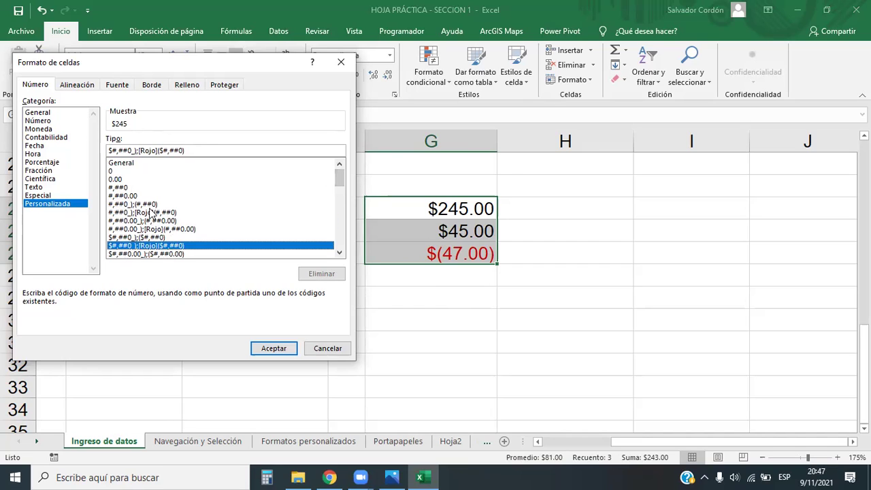
scroll(155, 218, down, 2)
scroll(155, 218, down, 4)
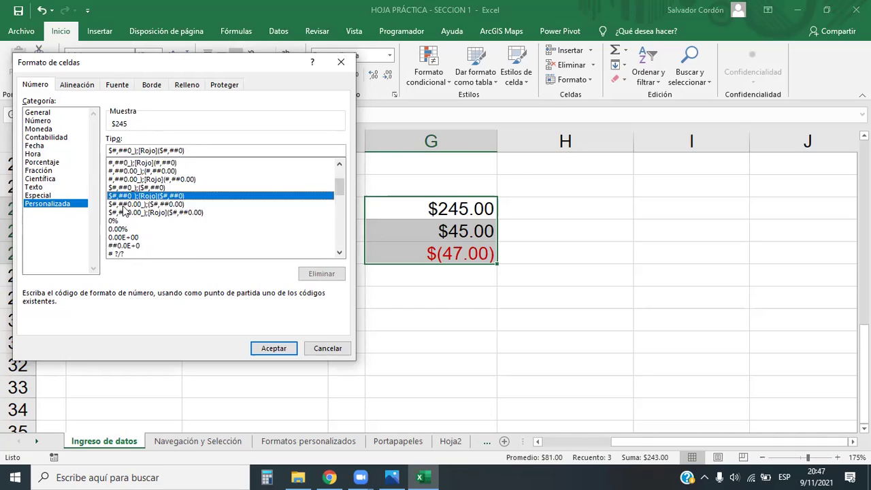
click(122, 204)
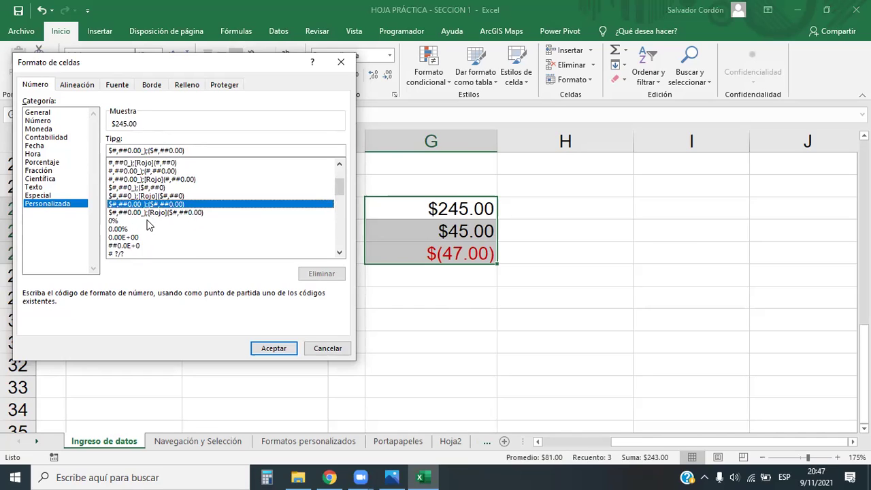
click(150, 179)
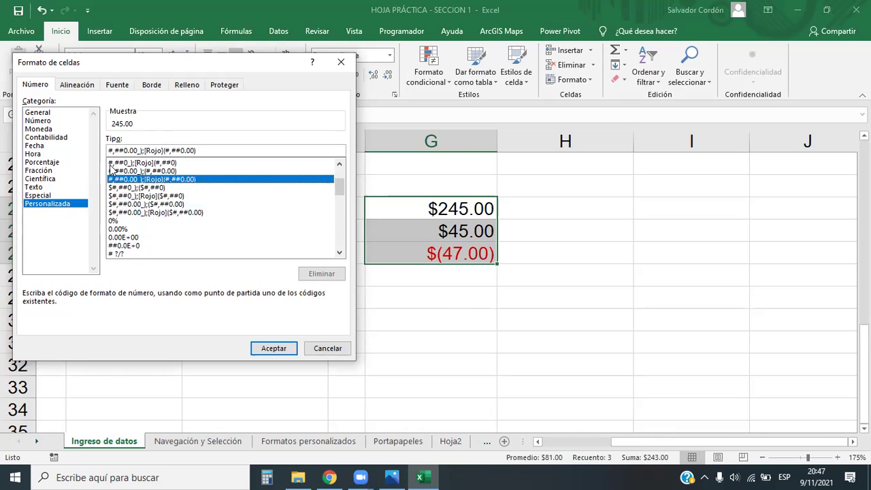
Prefix the code with [Verde] so positives show green, and apply it to G25:G27.
click(111, 150)
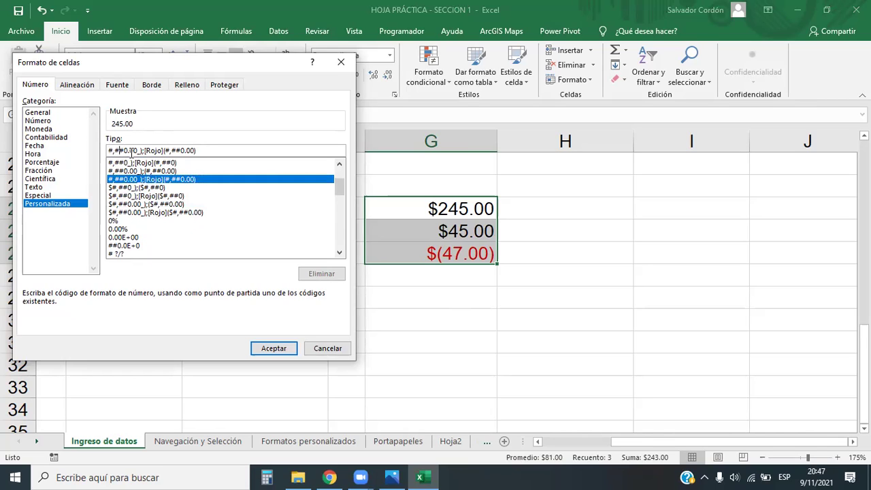
drag(137, 150, 108, 150)
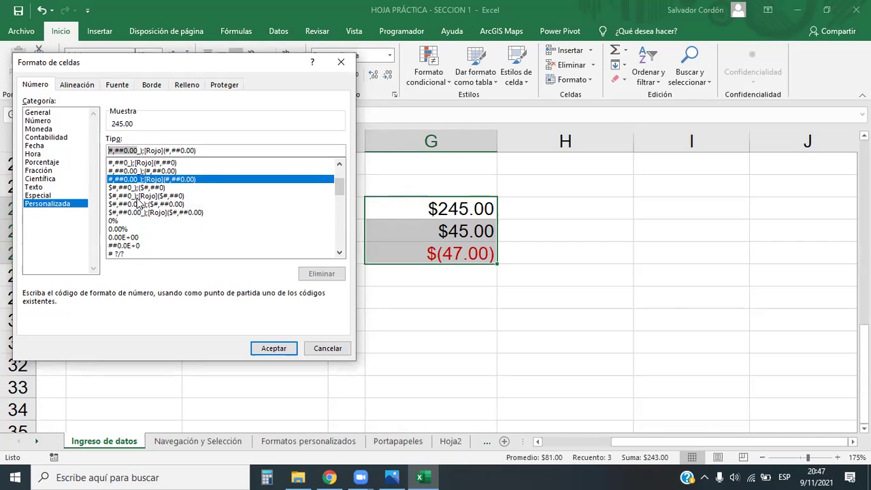
click(137, 151)
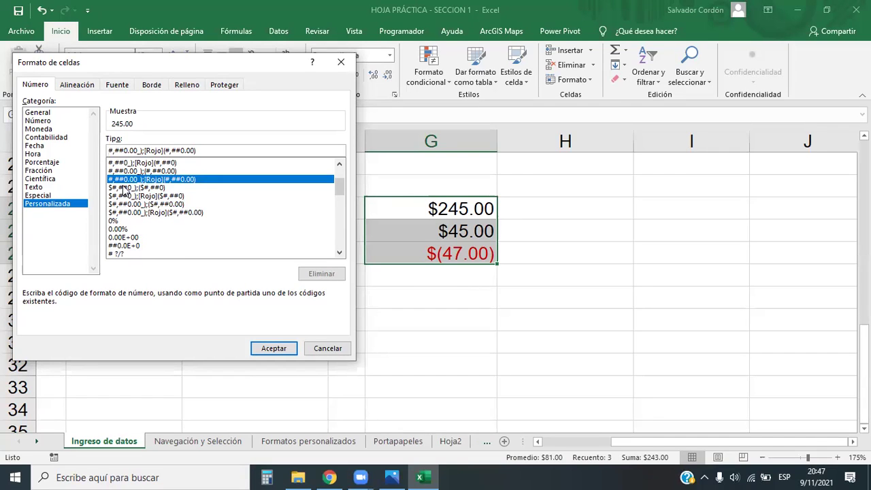
text([)
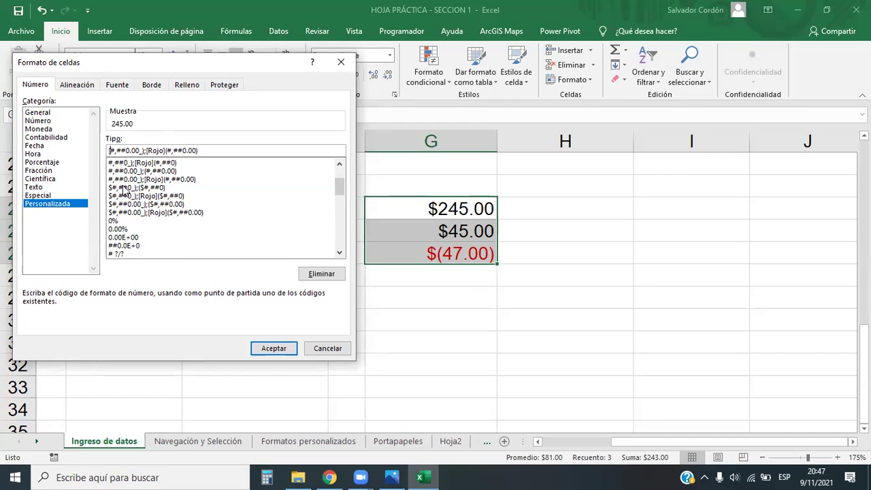
text(])
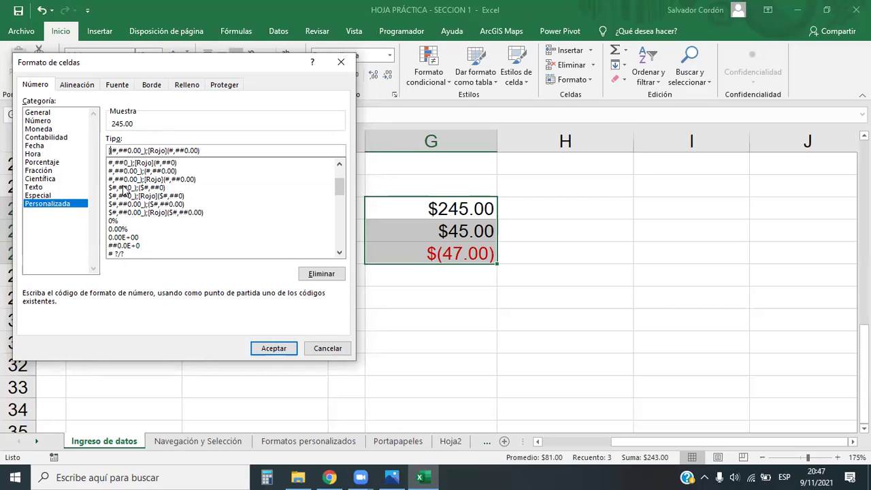
text(Verde)
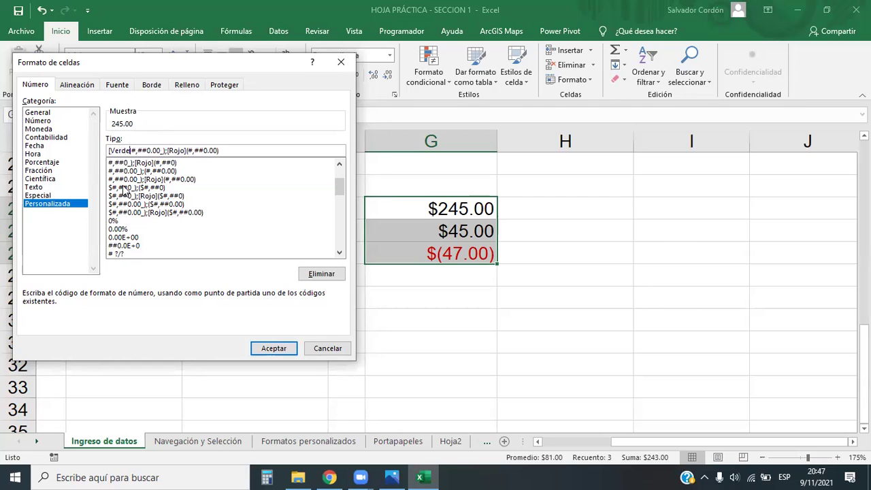
click(262, 345)
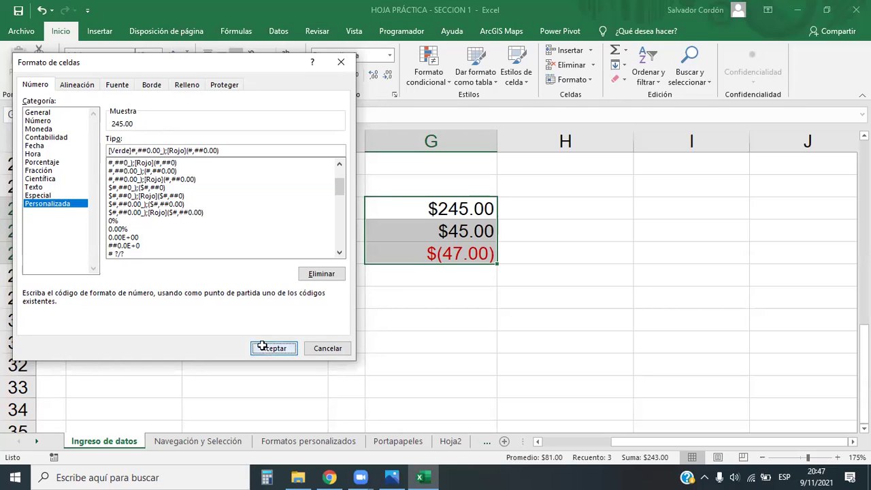
click(459, 343)
drag(463, 215, 464, 256)
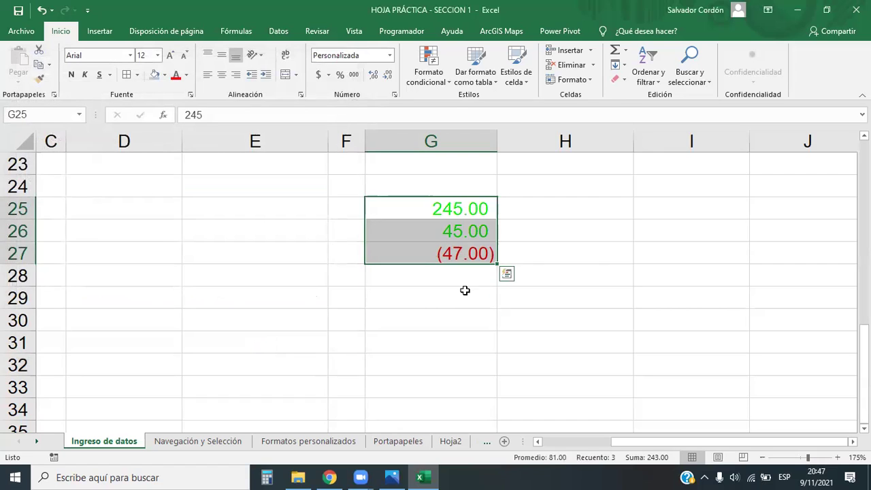
click(464, 289)
drag(449, 214, 452, 251)
click(428, 303)
drag(459, 206, 467, 250)
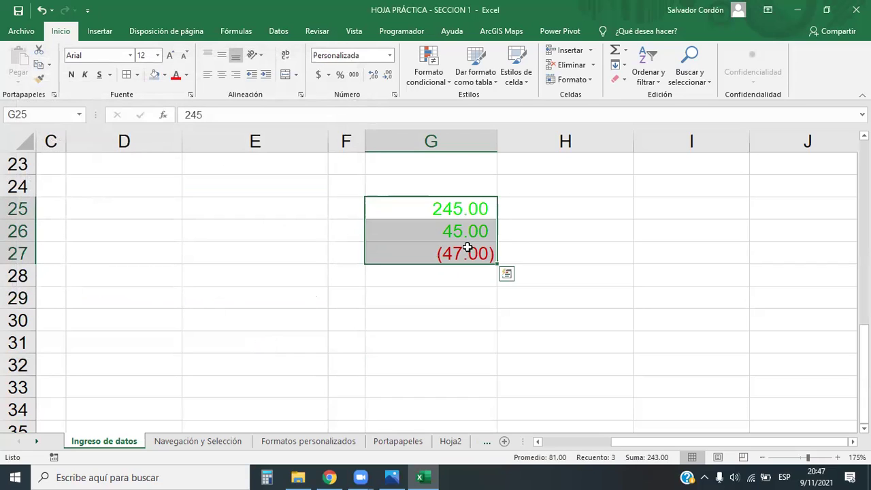
click(186, 75)
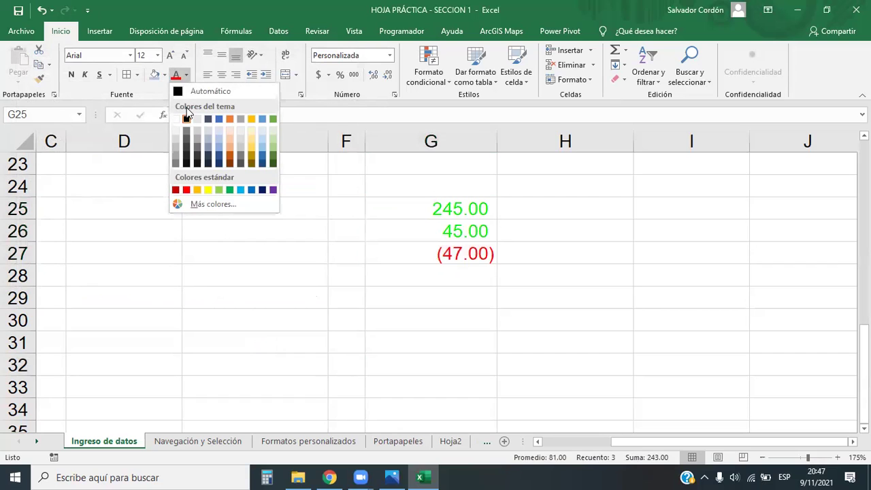
click(190, 96)
click(186, 75)
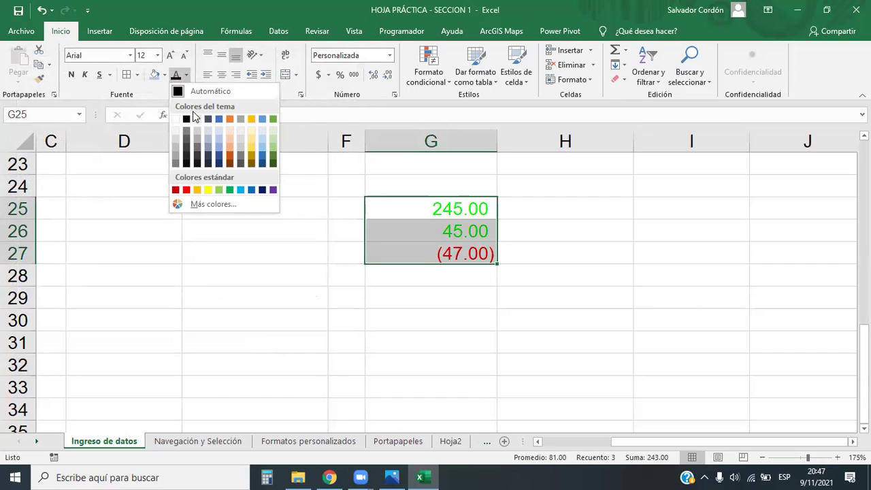
click(209, 190)
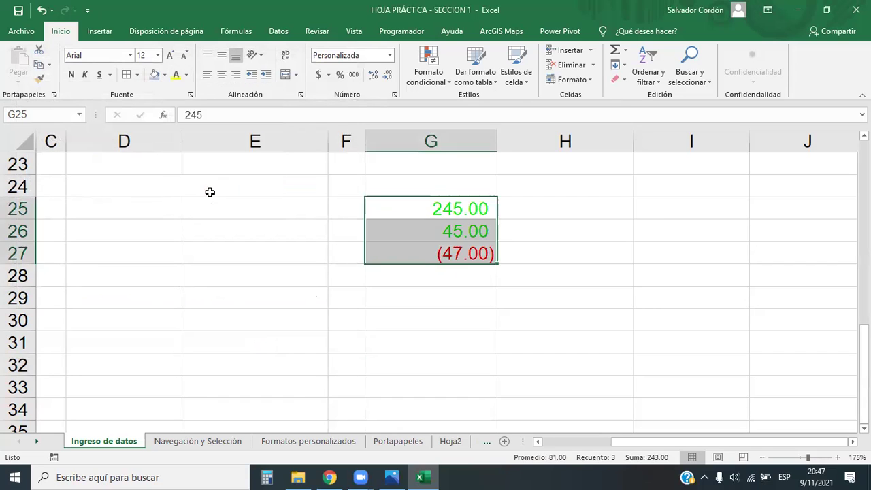
click(187, 76)
click(273, 148)
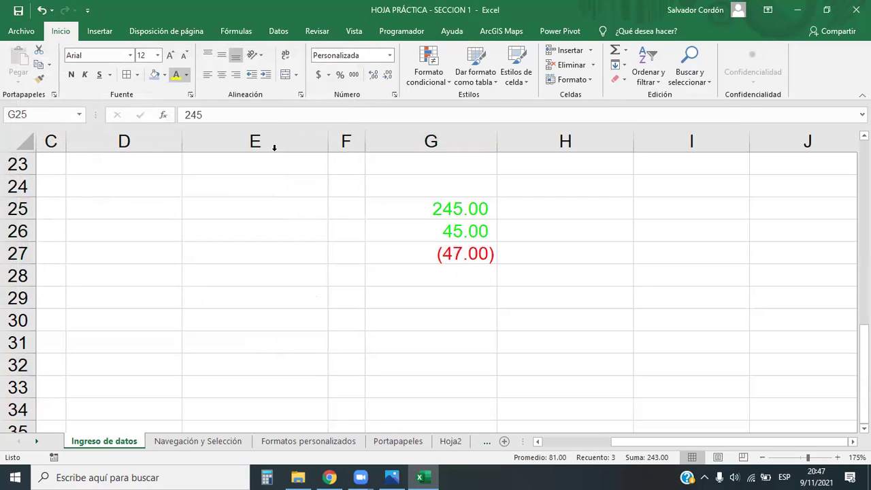
click(187, 75)
key(Escape)
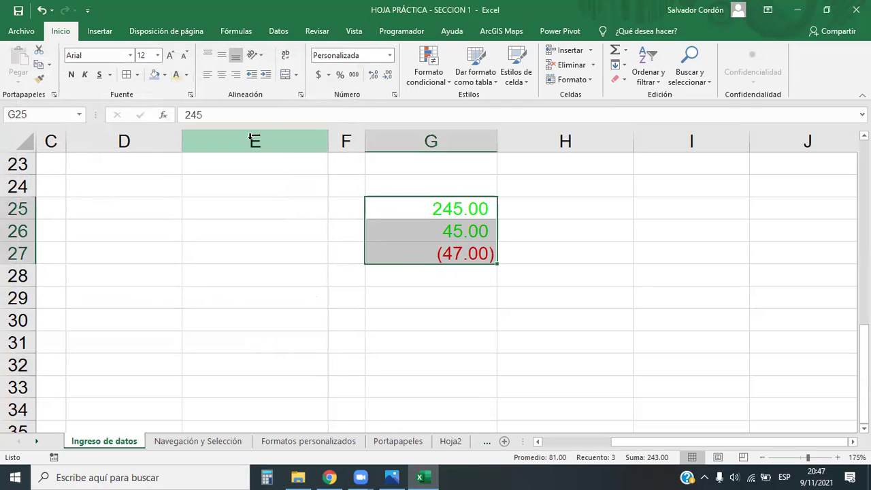
click(419, 297)
drag(443, 209, 453, 251)
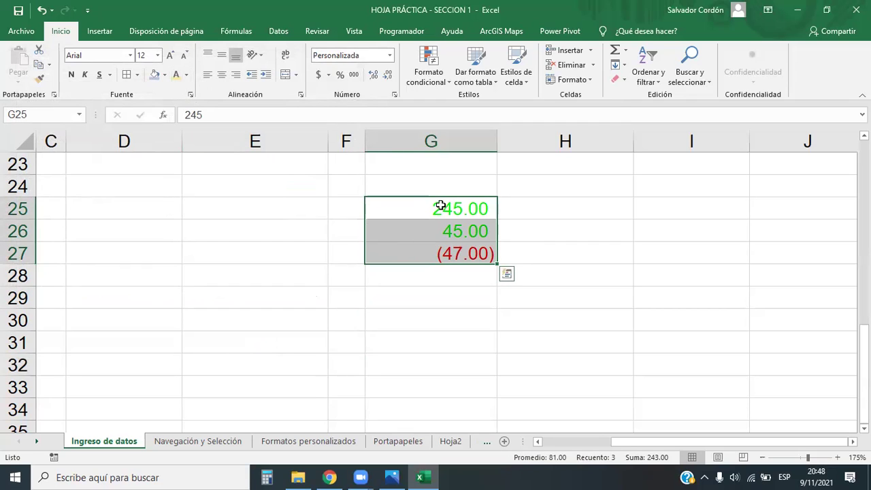
click(187, 75)
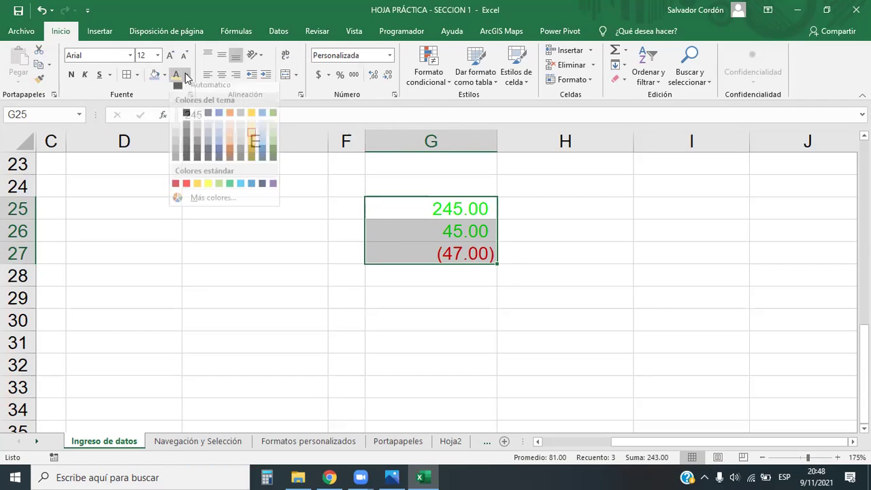
click(190, 93)
click(522, 335)
drag(436, 209, 446, 249)
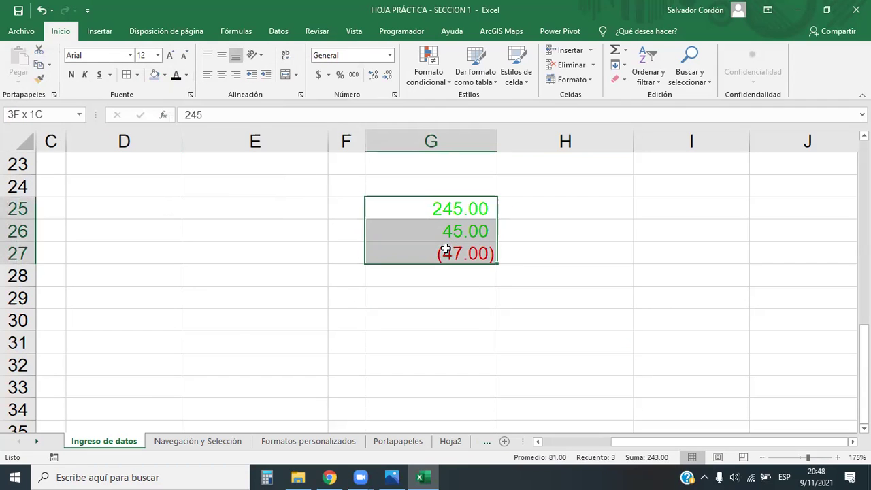
click(390, 55)
click(381, 353)
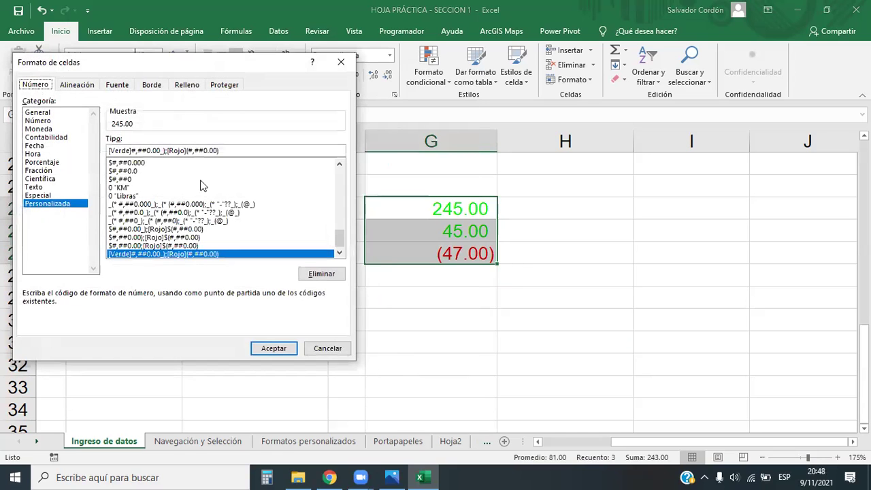
drag(283, 62, 265, 122)
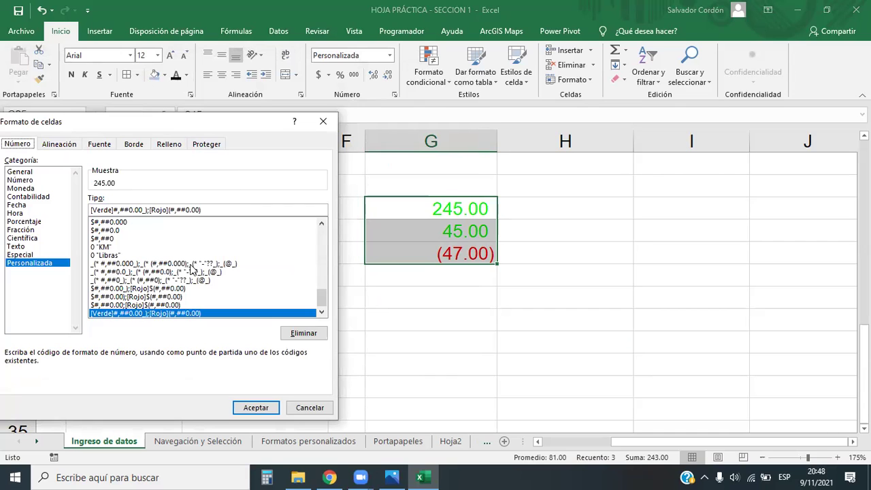
click(323, 121)
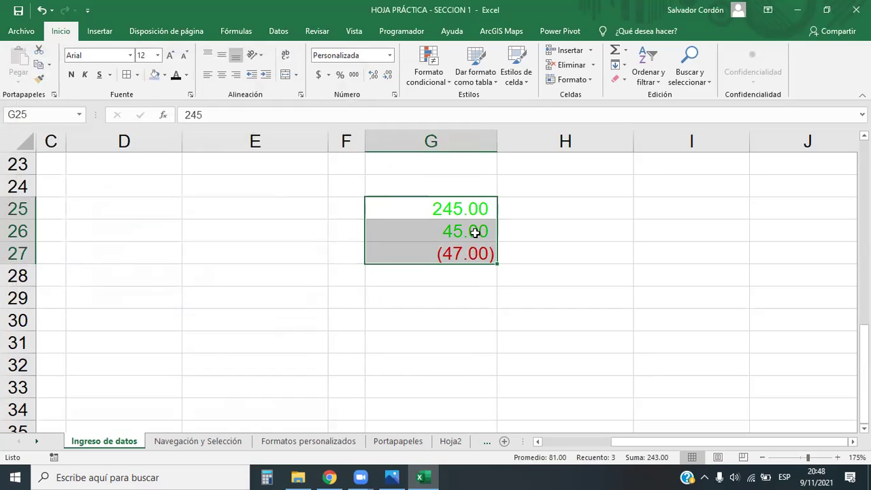
scroll(474, 231, down, 3)
scroll(475, 233, up, 1)
scroll(475, 233, down, 1)
scroll(469, 233, up, 1)
Enter 9/11/2021 in G31, commit it and reselect the cell.
click(417, 208)
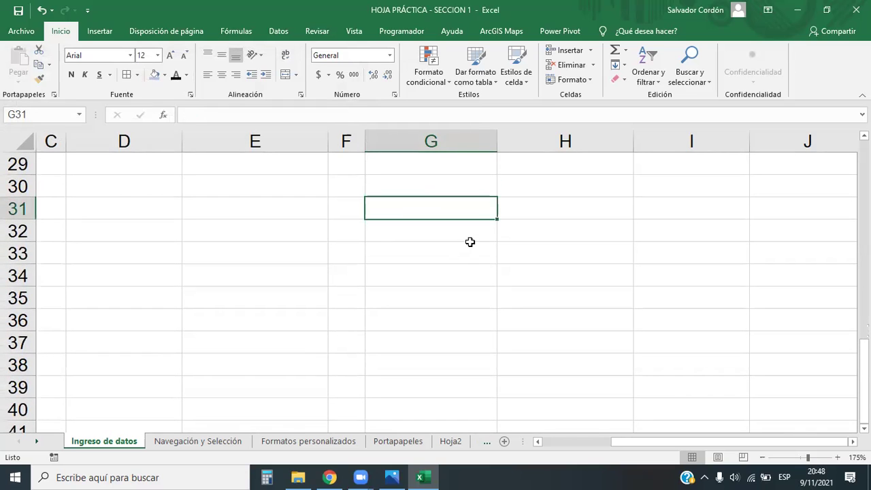
text(9/11)
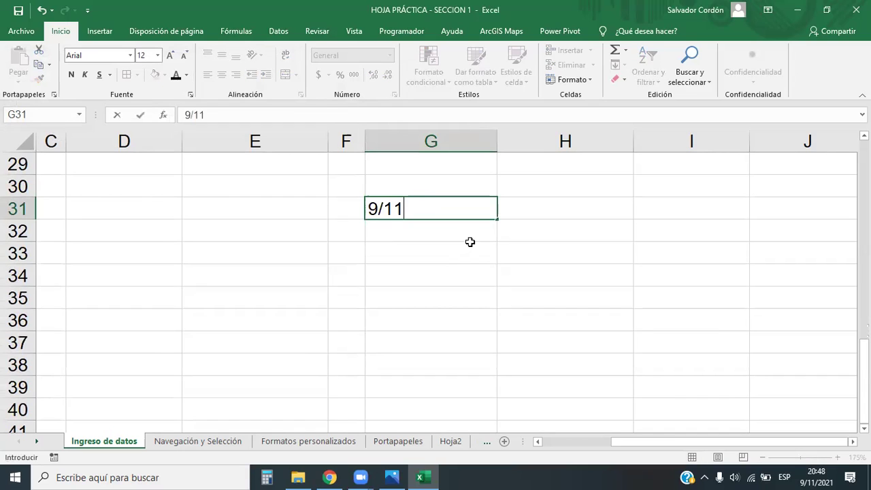
text(/2021)
key(Return)
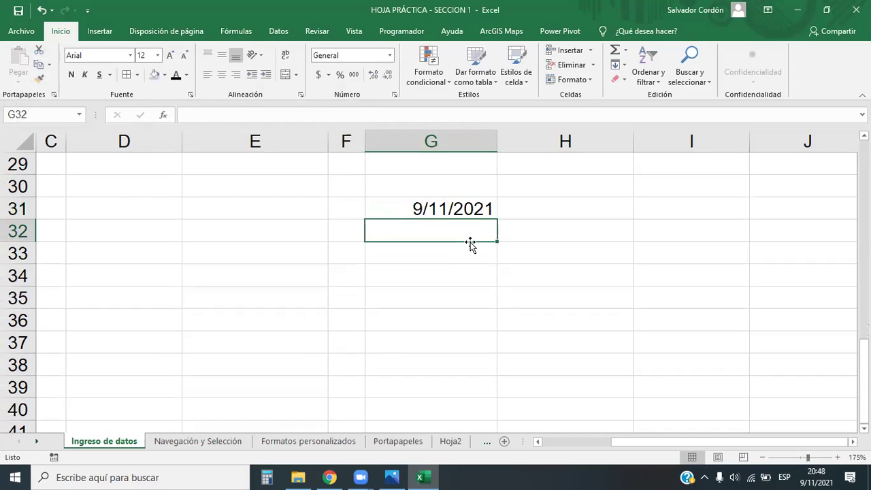
click(468, 204)
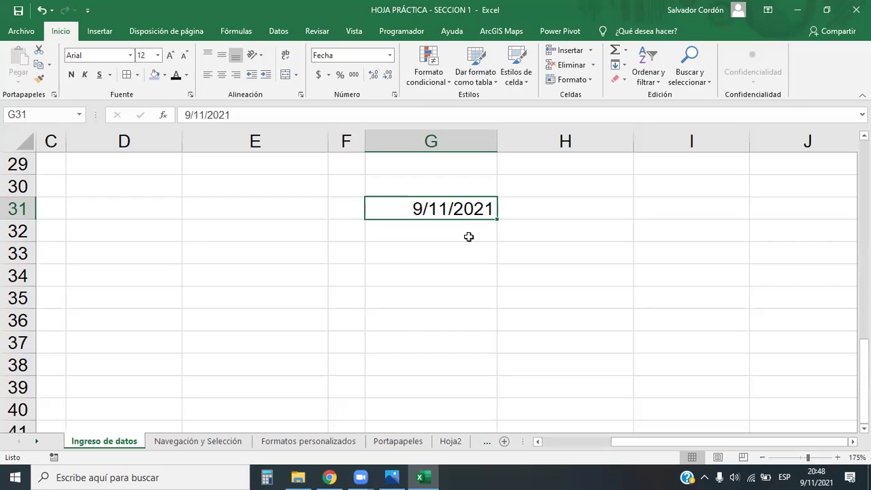
click(390, 57)
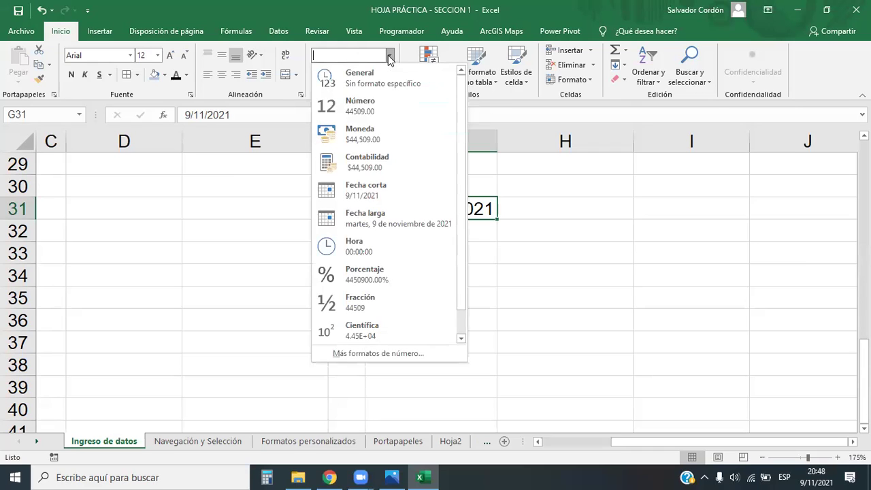
click(374, 353)
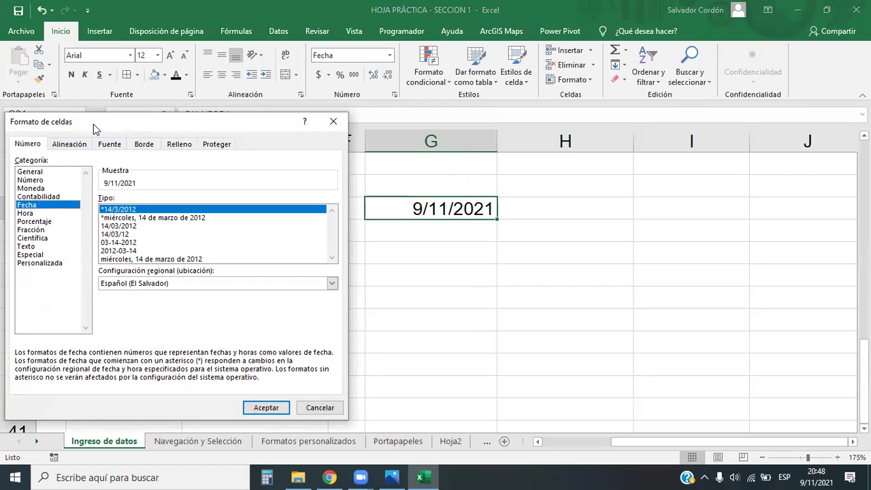
drag(94, 124, 94, 61)
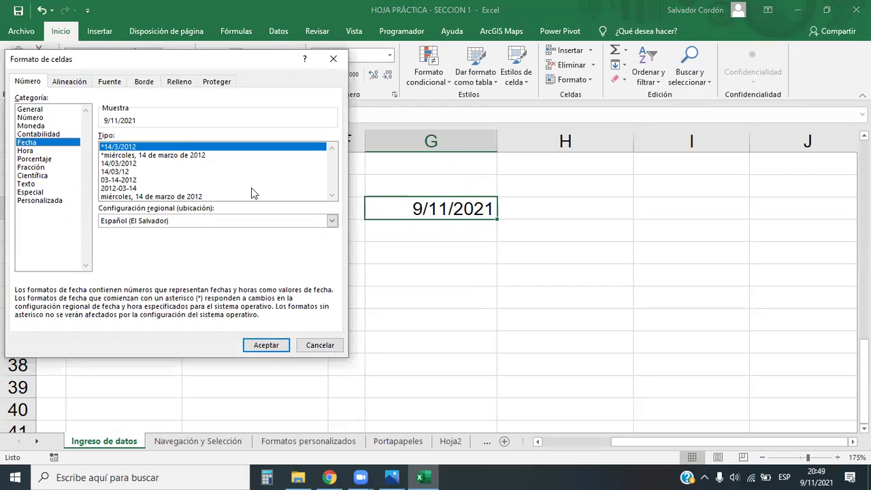
click(332, 220)
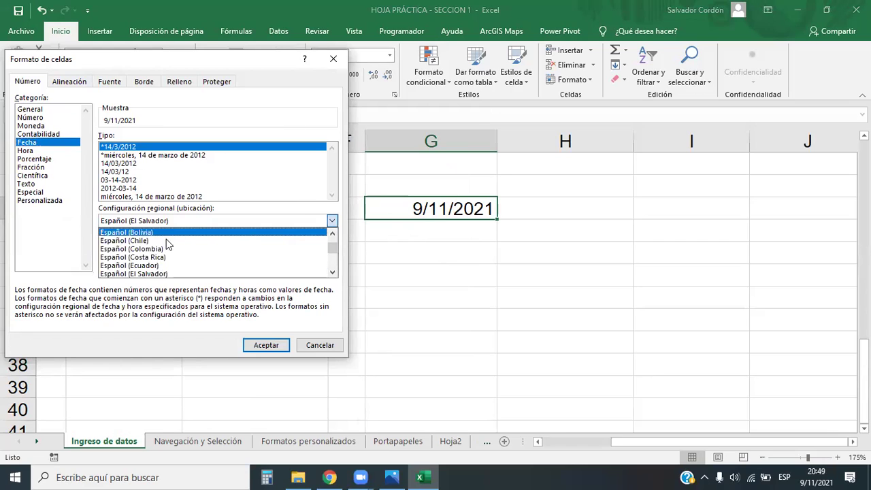
drag(332, 249, 334, 262)
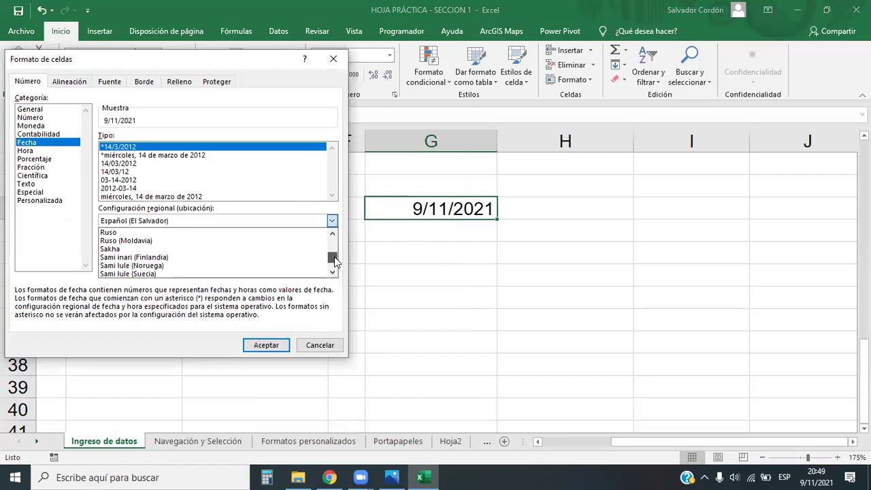
click(170, 232)
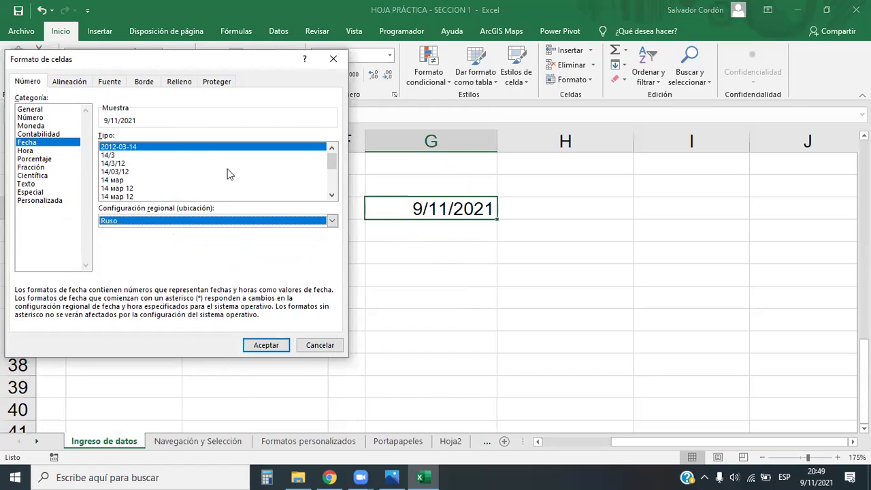
drag(333, 162, 332, 158)
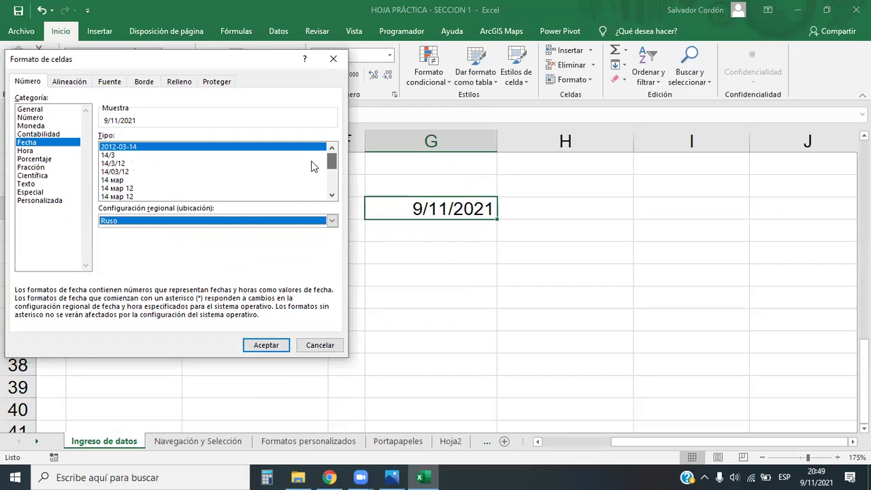
click(332, 221)
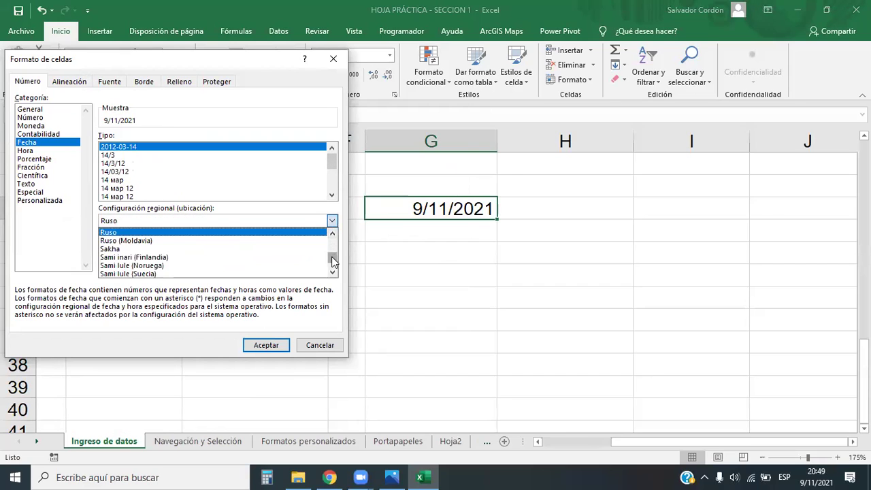
drag(333, 262, 334, 232)
click(154, 241)
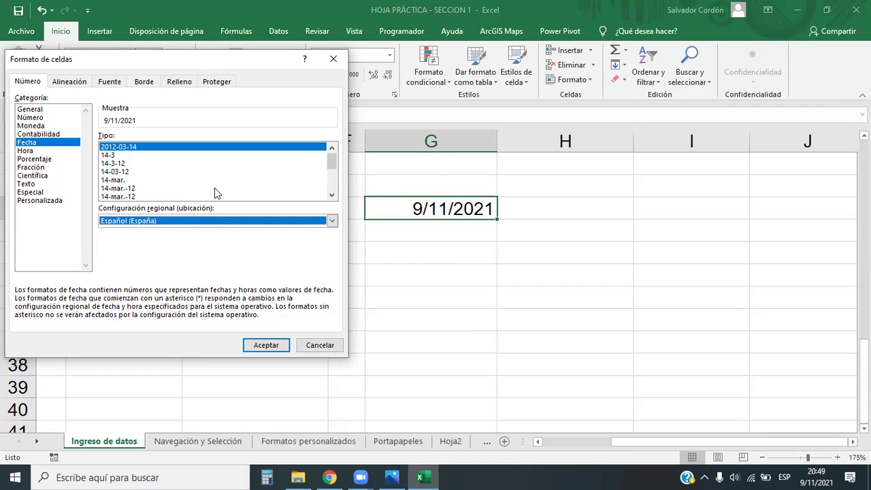
click(331, 221)
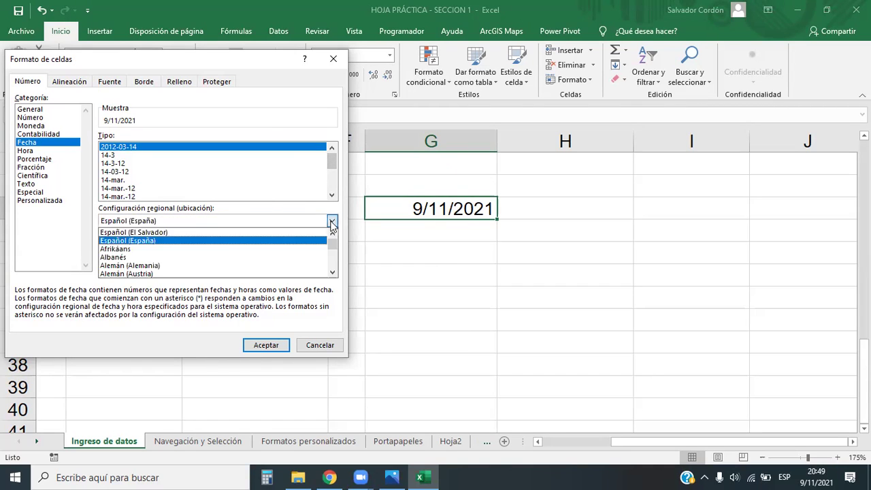
click(191, 233)
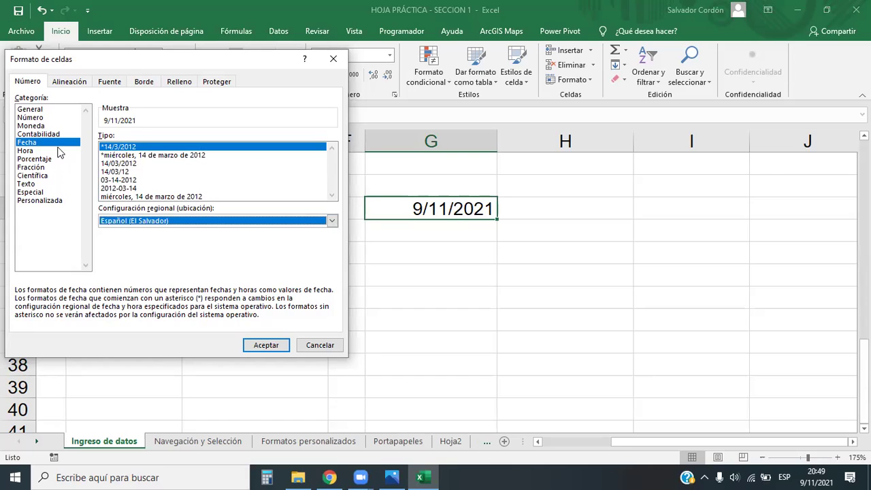
Browse the custom date codes and select d-mmm-yy as the starting format.
click(39, 201)
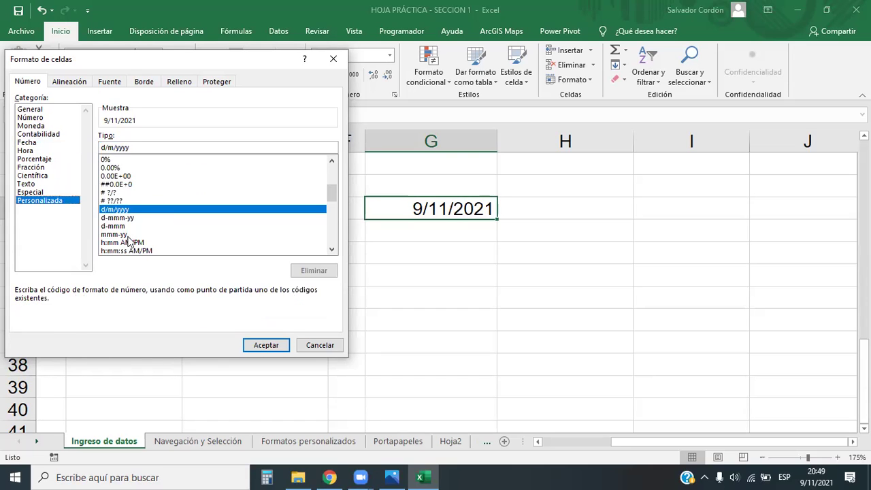
click(118, 217)
click(119, 225)
click(119, 217)
click(119, 219)
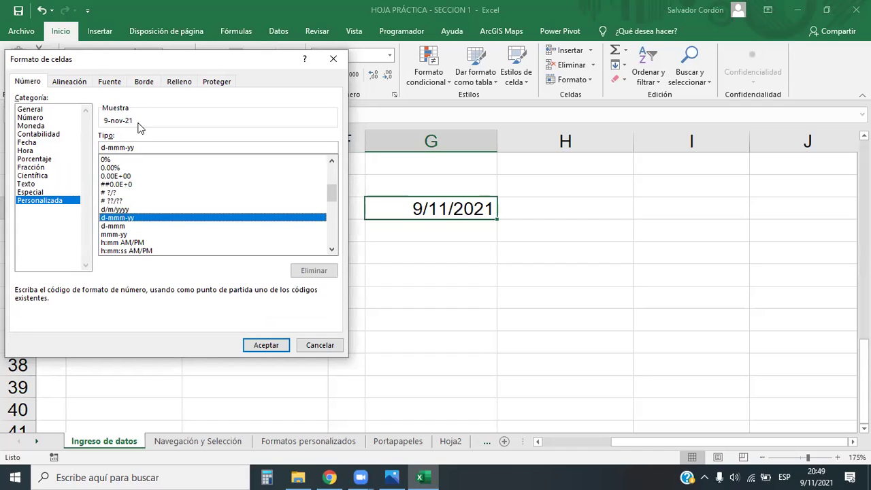
Edit the code to dd-mmm-yyyy, then close the dialog without applying it.
click(120, 147)
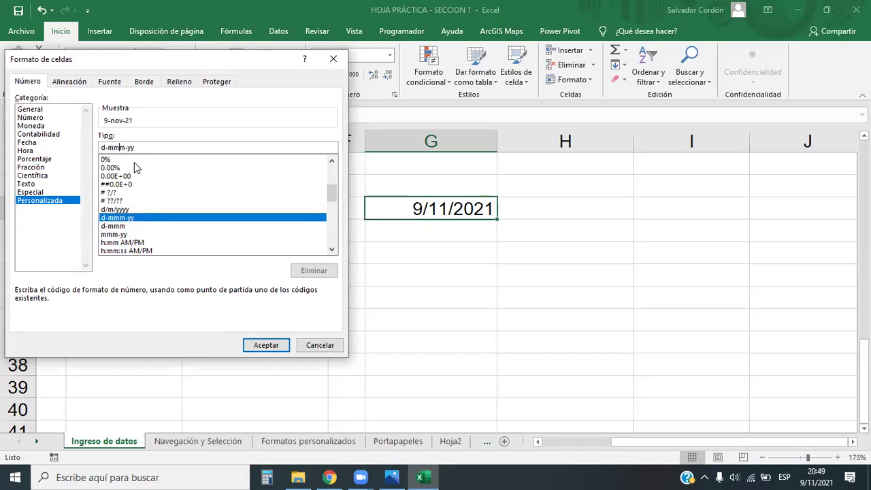
key(BackSpace)
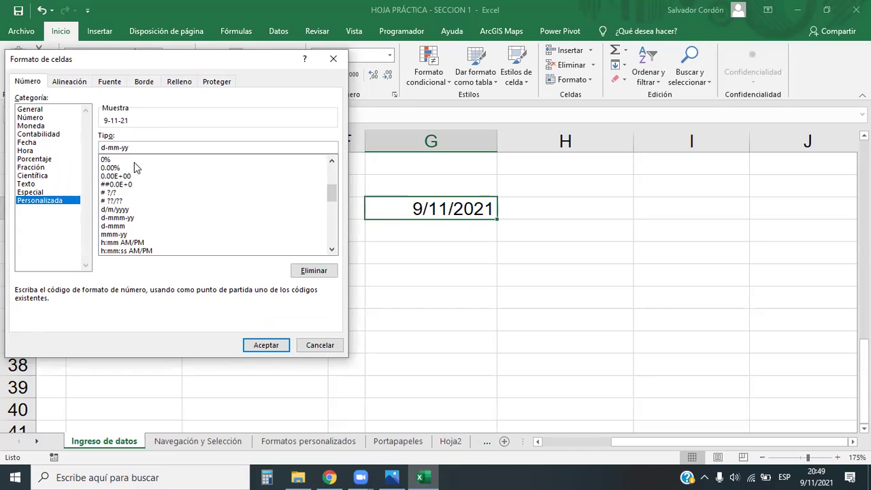
text(mm)
key(BackSpace)
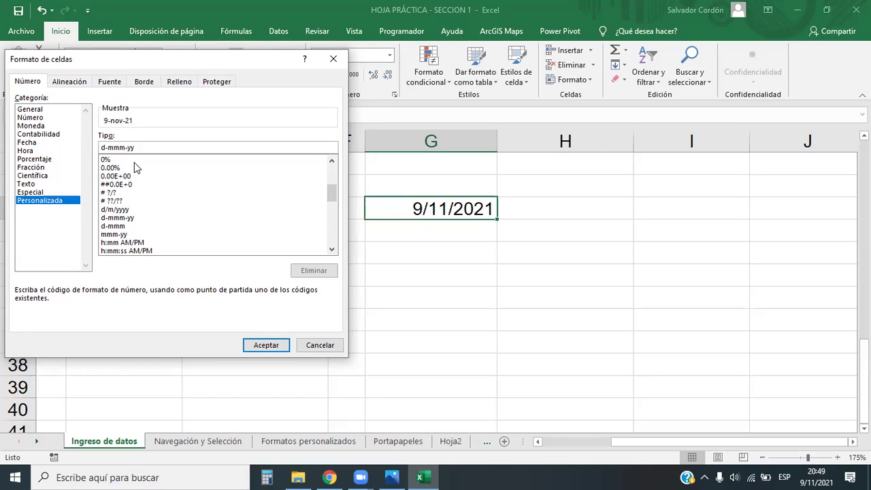
text(yy)
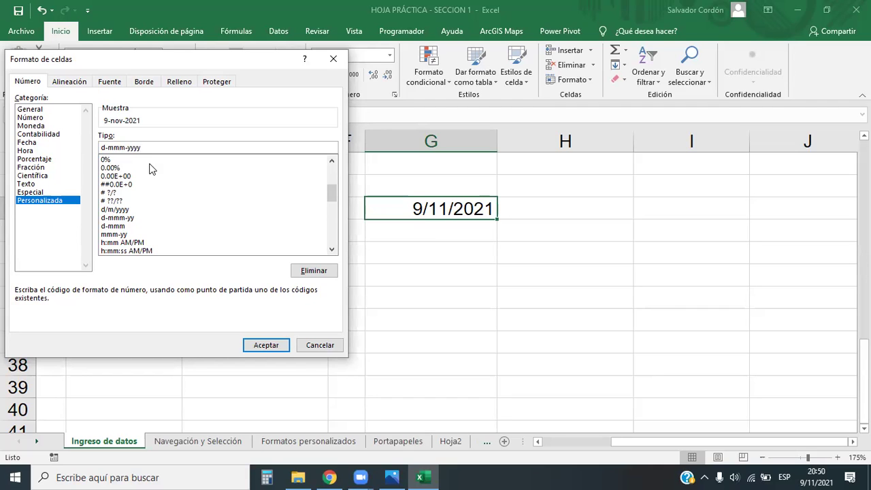
key(BackSpace)
text(yy)
key(Home)
text(d)
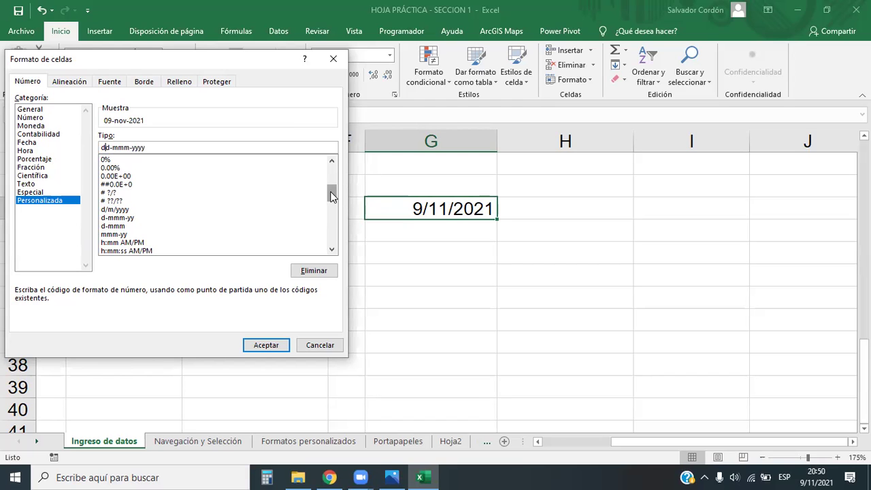
click(333, 59)
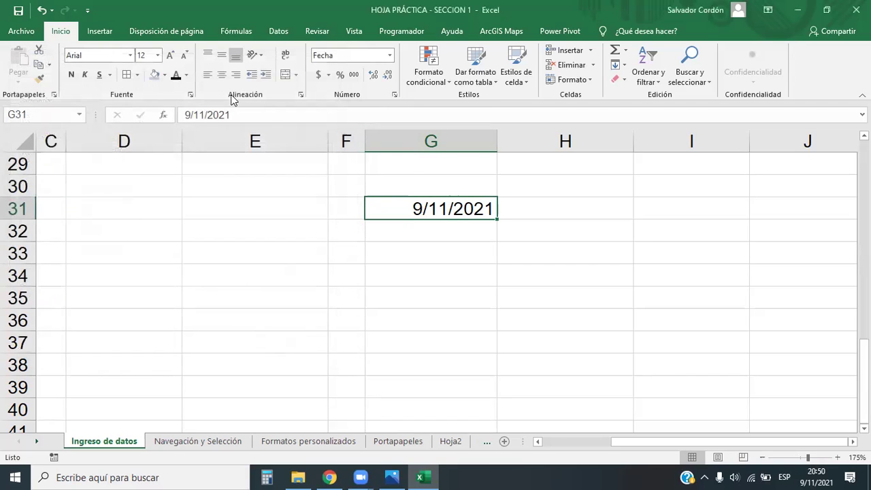
Append the time 20:50 to the date in G31.
click(236, 116)
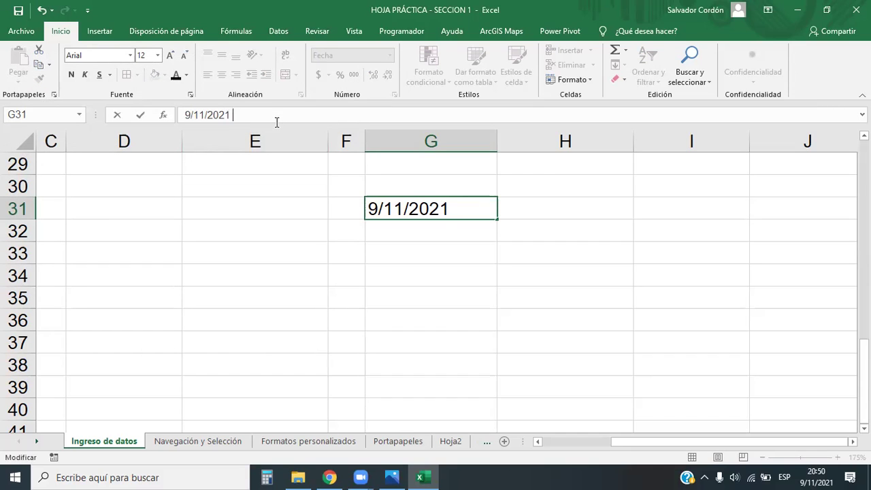
text(20:50)
key(Return)
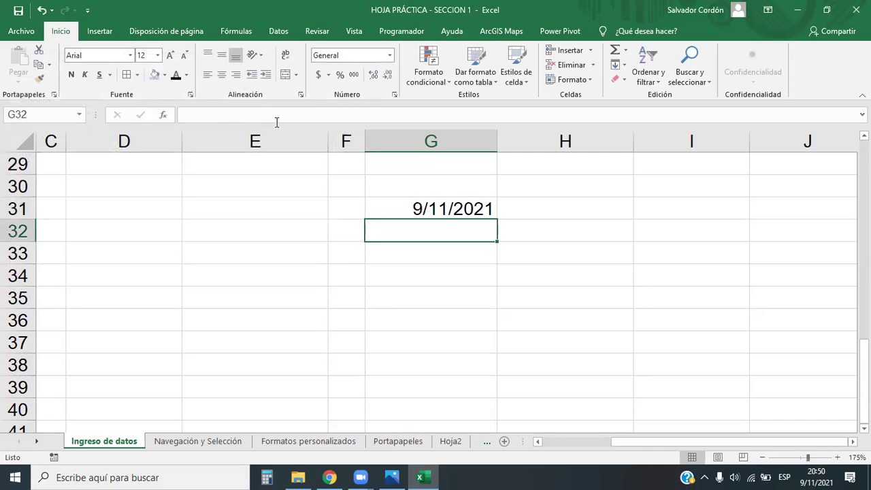
Widen column G and reselect G31.
click(460, 206)
drag(497, 141, 521, 139)
click(291, 109)
click(502, 278)
click(477, 207)
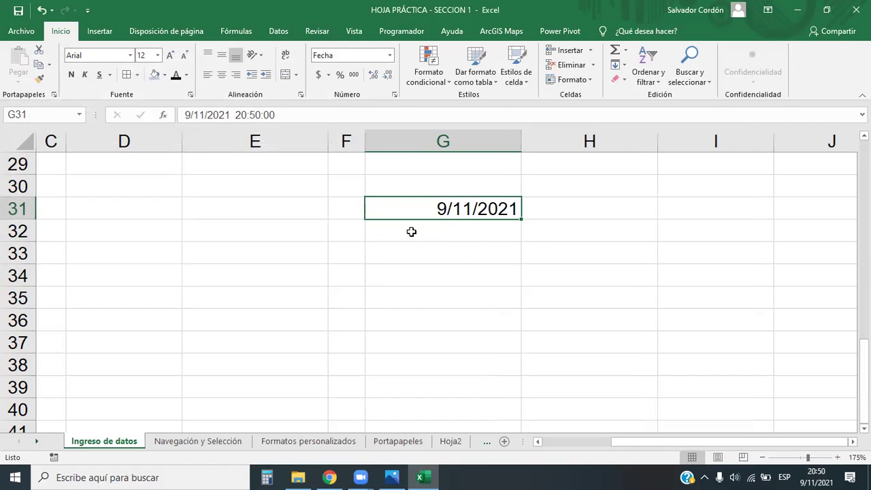
click(391, 55)
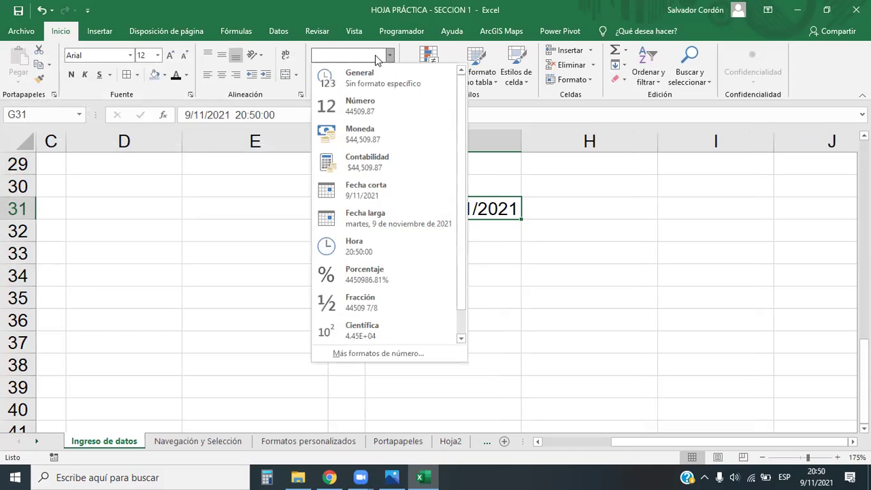
Open Personalizada number formats and start from the d/m/yyyy hh:mm code.
click(366, 354)
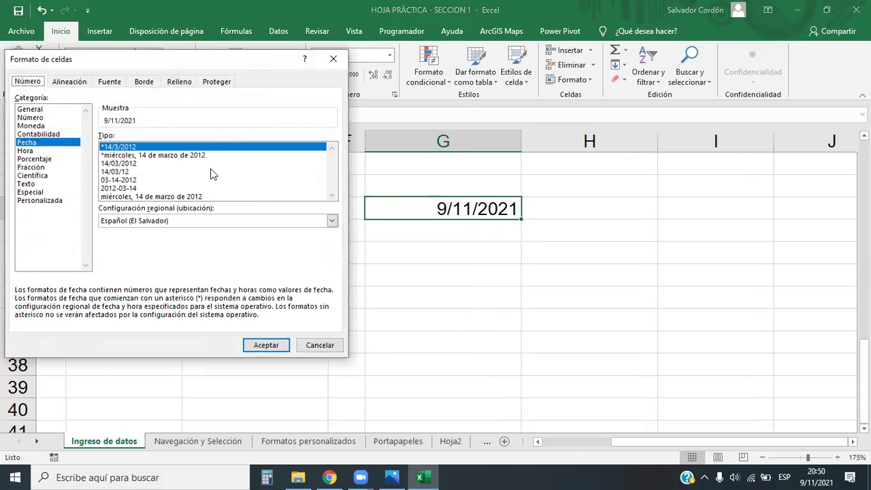
click(34, 202)
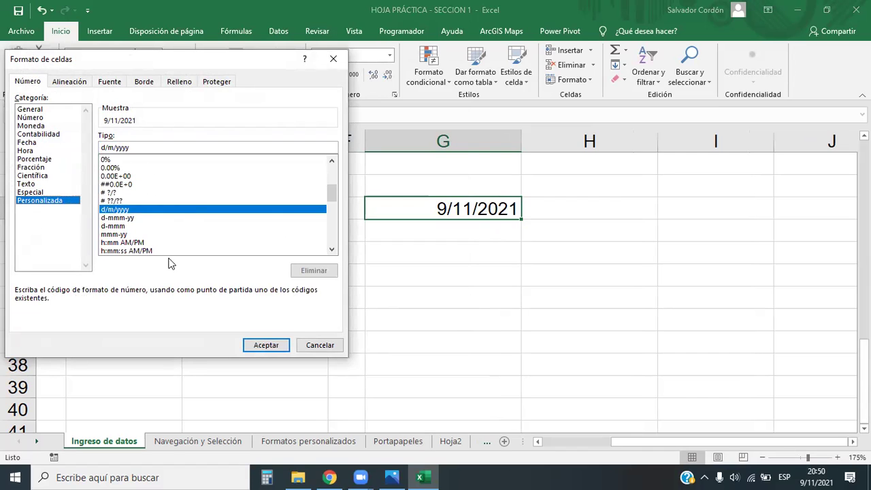
click(118, 243)
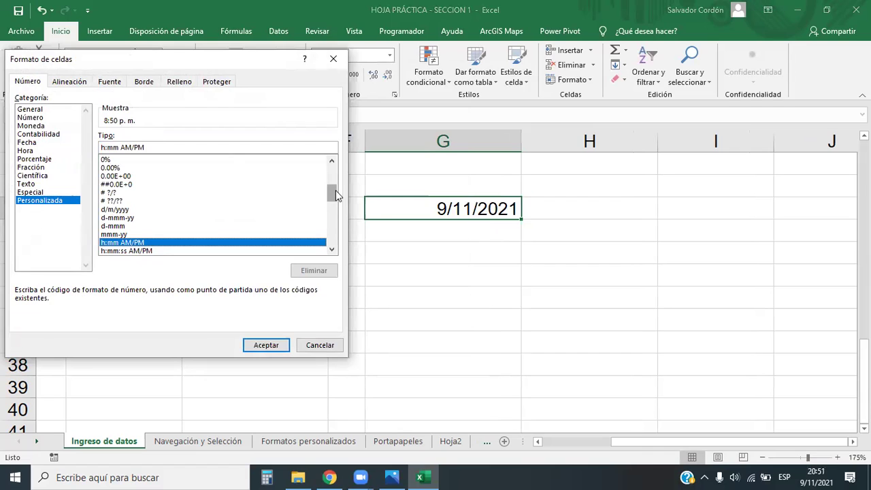
drag(336, 190, 335, 208)
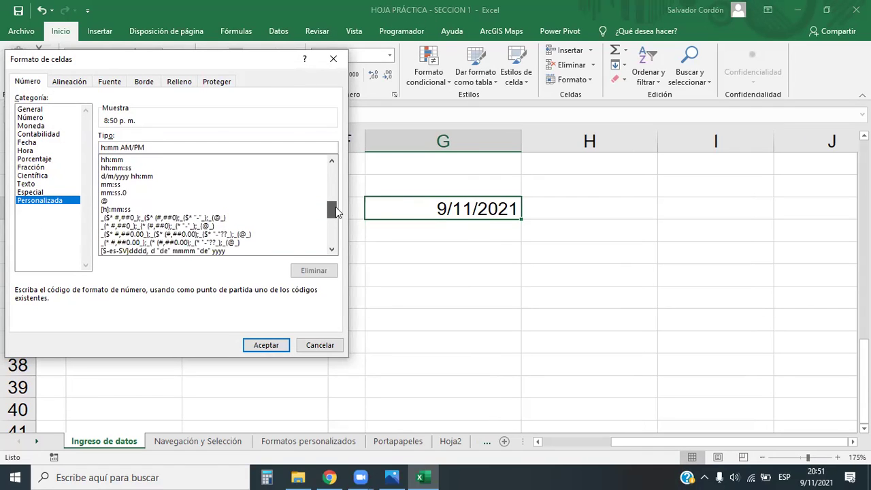
click(129, 176)
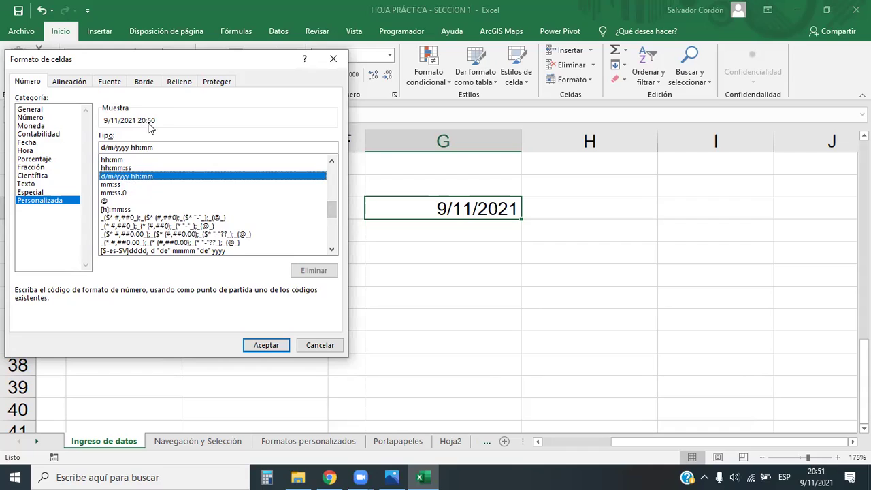
Change the code to dd/mm/yyyy hh:mm:ss AM/PM, apply it, and widen column G.
click(113, 147)
text(mmm)
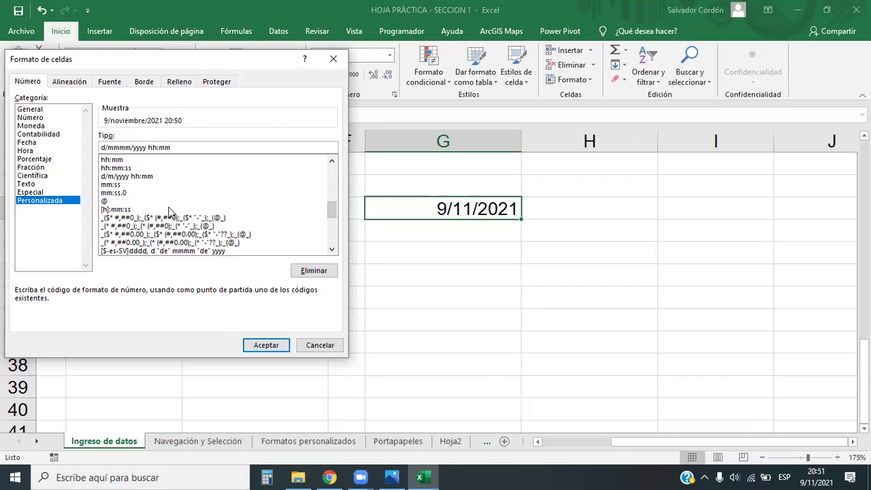
text(d)
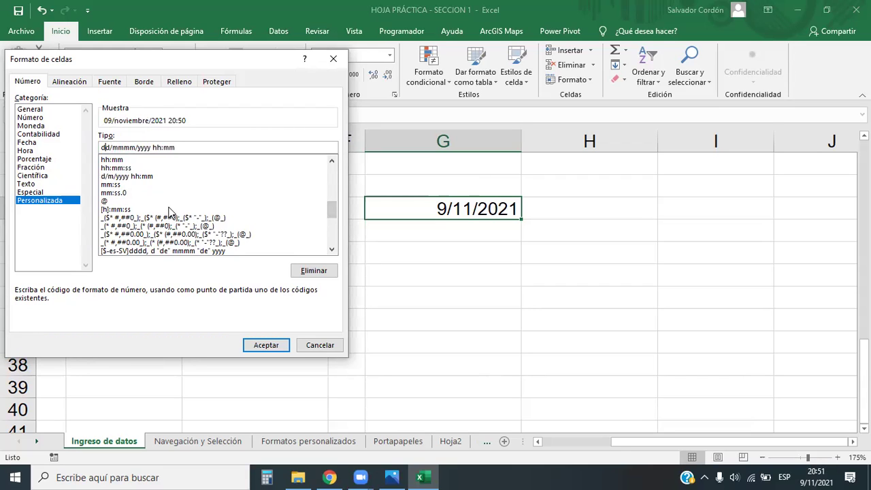
key(BackSpace)
key(BackSpace)
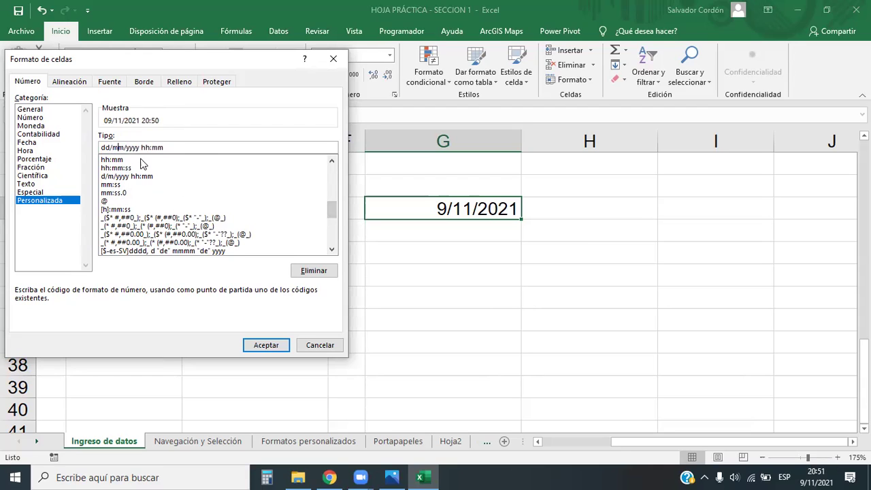
click(165, 147)
text(:ss)
text(AM/PM)
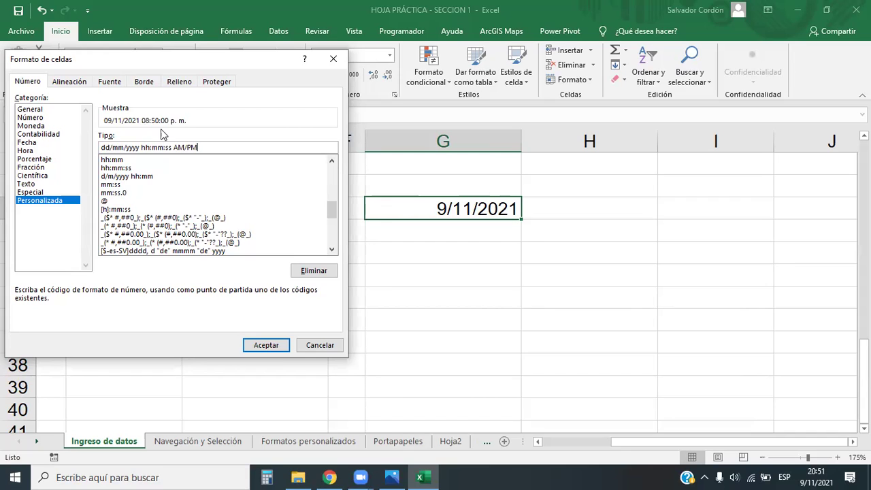
click(263, 345)
drag(522, 135, 626, 137)
click(565, 409)
click(514, 210)
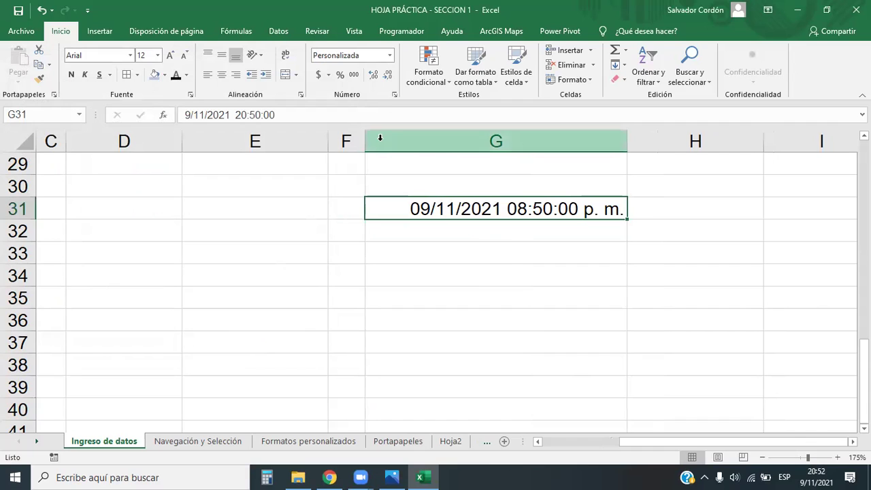
Give G31 the long date format, autofit column G and hide column F.
click(390, 56)
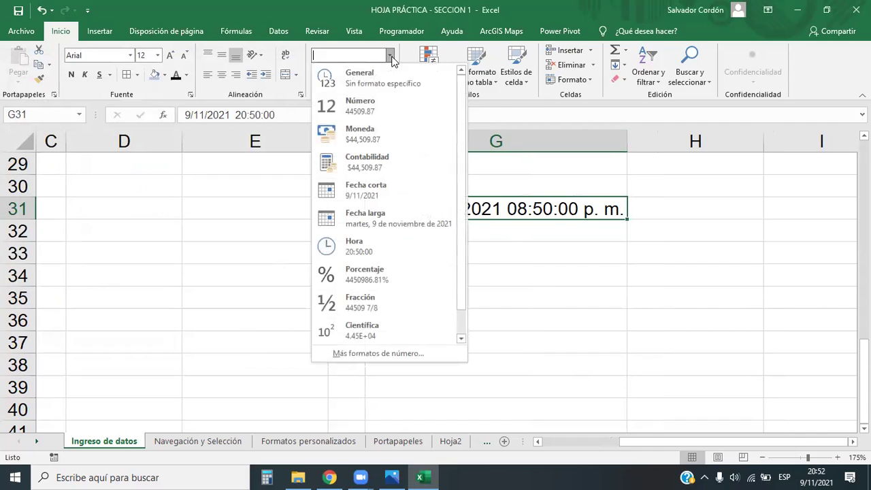
click(370, 217)
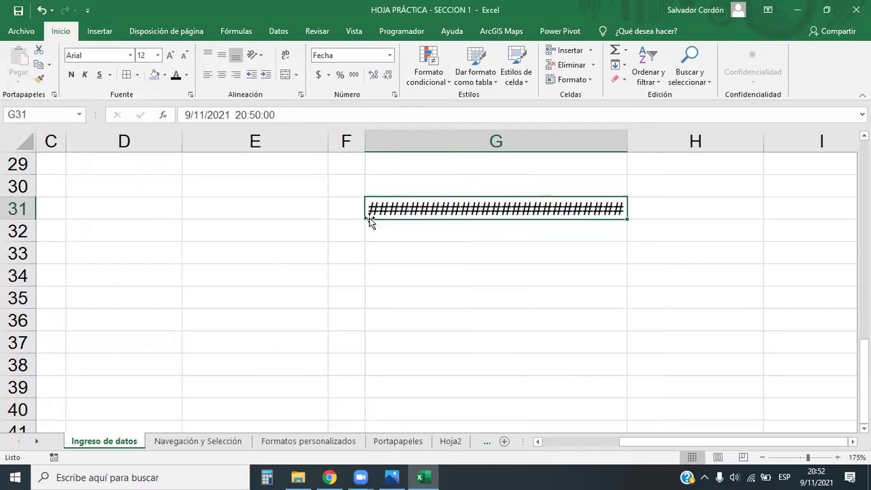
double_click(626, 141)
drag(365, 141, 318, 143)
click(469, 240)
click(454, 204)
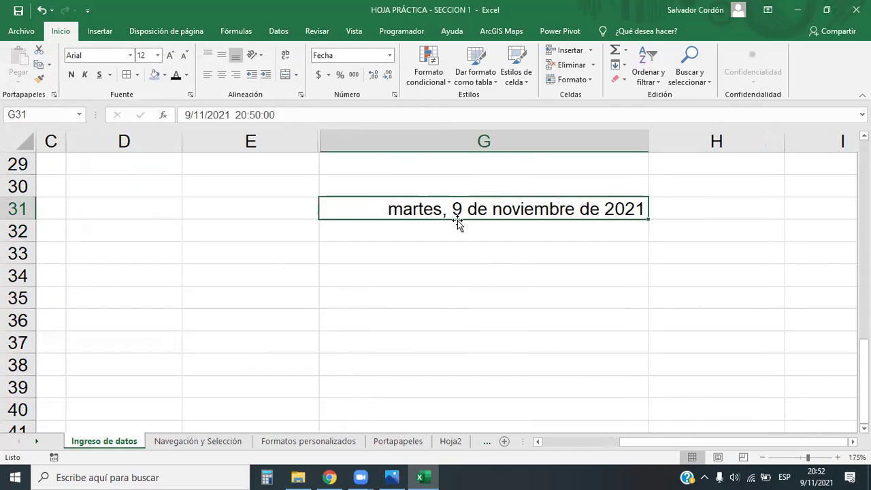
Enter the date 29/08/1991 in G33.
click(416, 232)
key(Return)
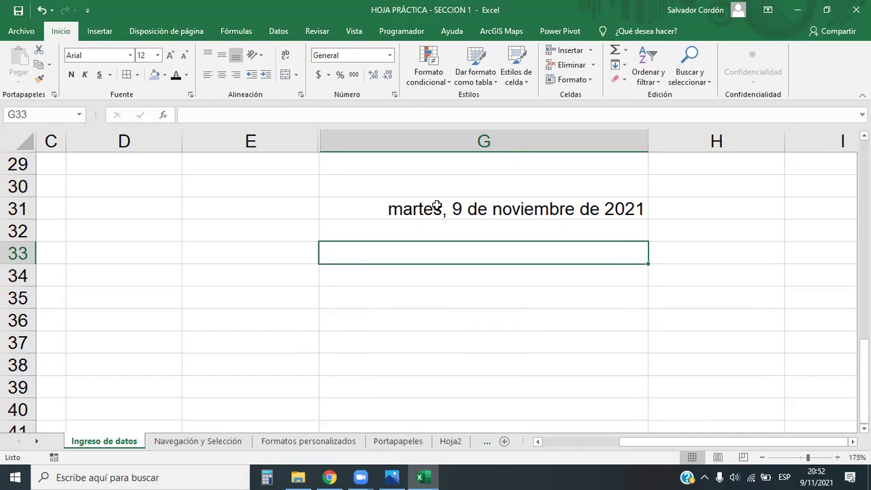
text(290/08/)
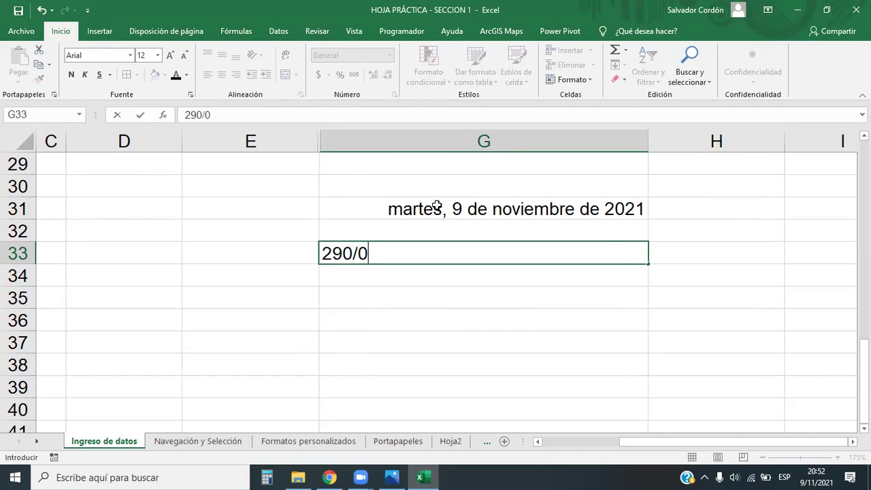
key(BackSpace)
key(BackSpace)
key(BackSpace)
key(BackSpace)
key(BackSpace)
text(/08/)
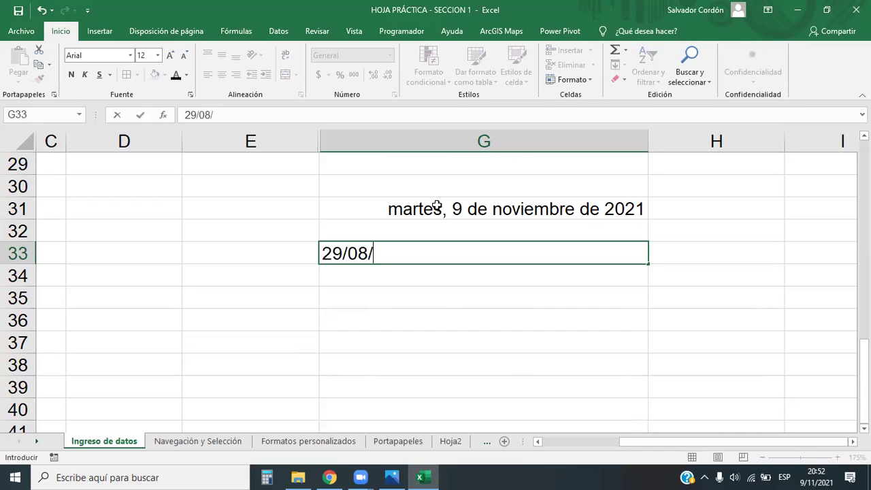
text(1991)
key(Return)
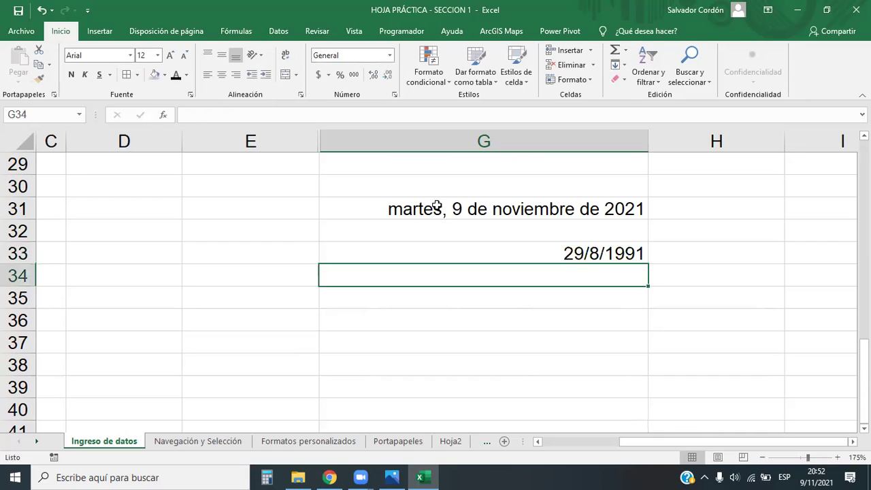
Apply Fecha larga to G33 and compare the stored dates in G31 and G33.
click(513, 252)
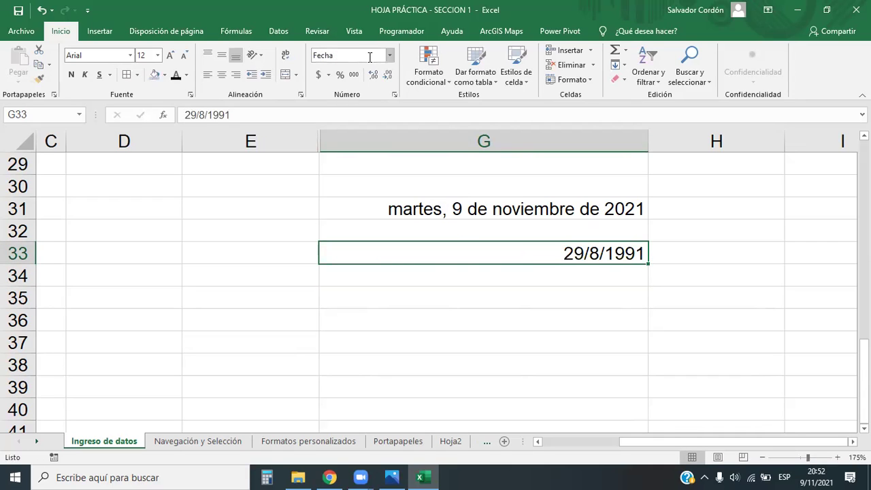
click(390, 56)
click(374, 223)
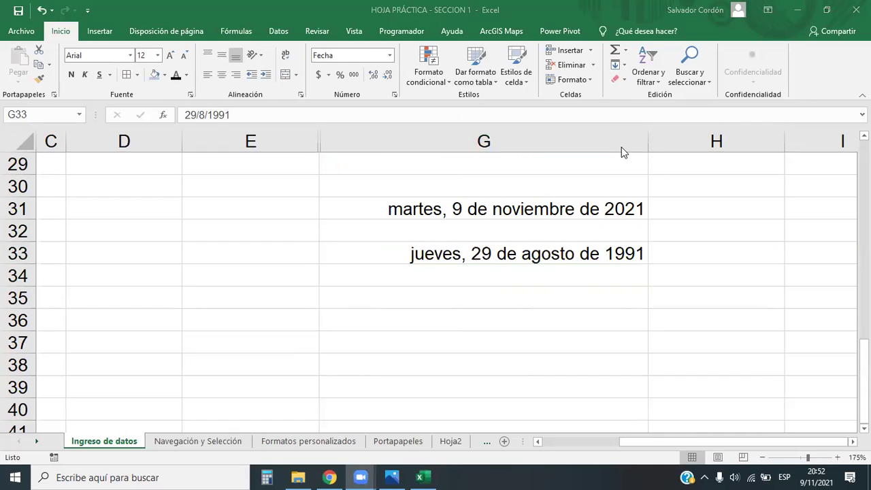
click(564, 258)
click(565, 272)
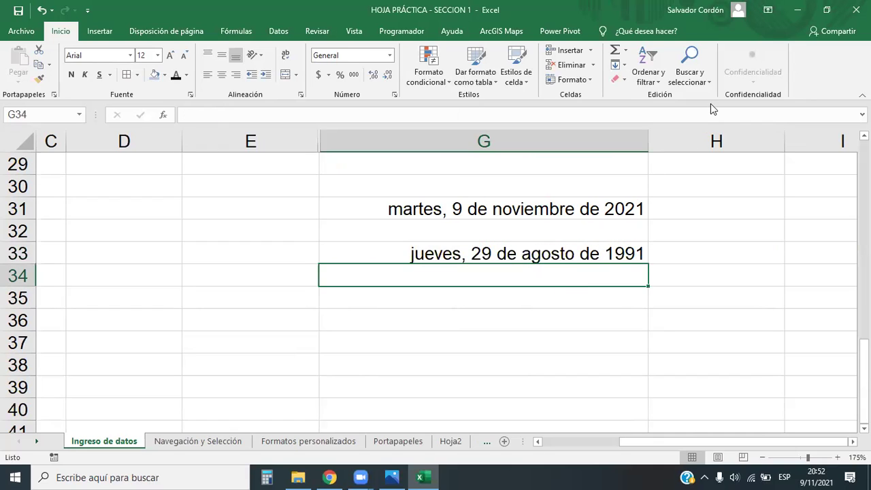
click(527, 252)
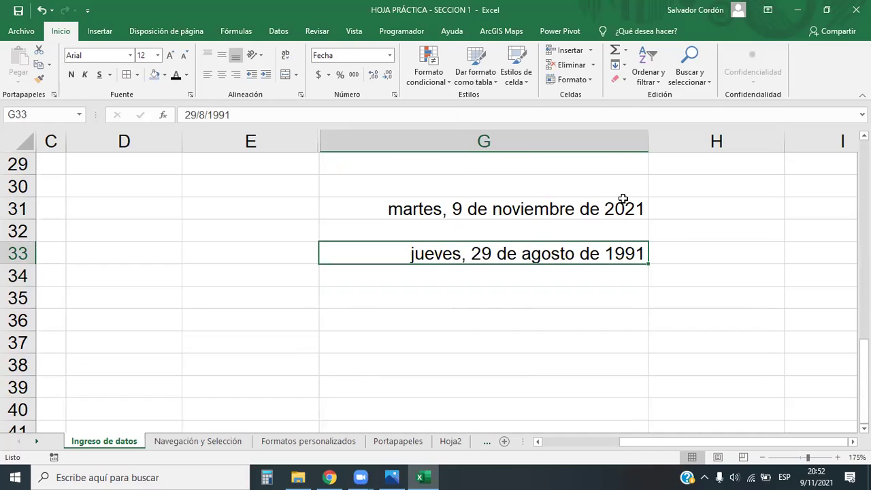
click(465, 209)
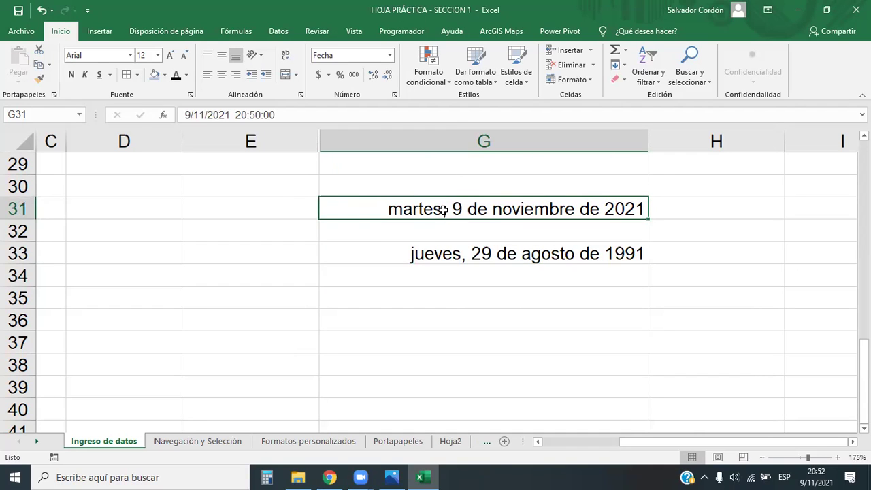
drag(490, 210, 470, 253)
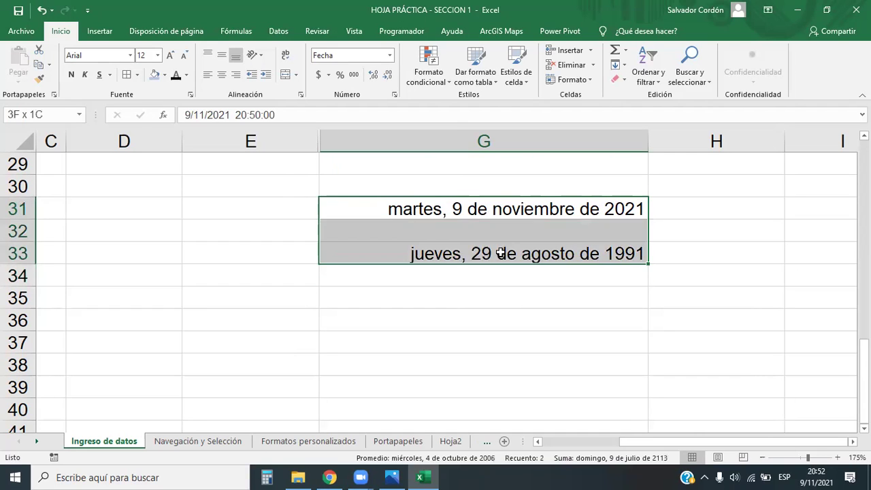
click(470, 299)
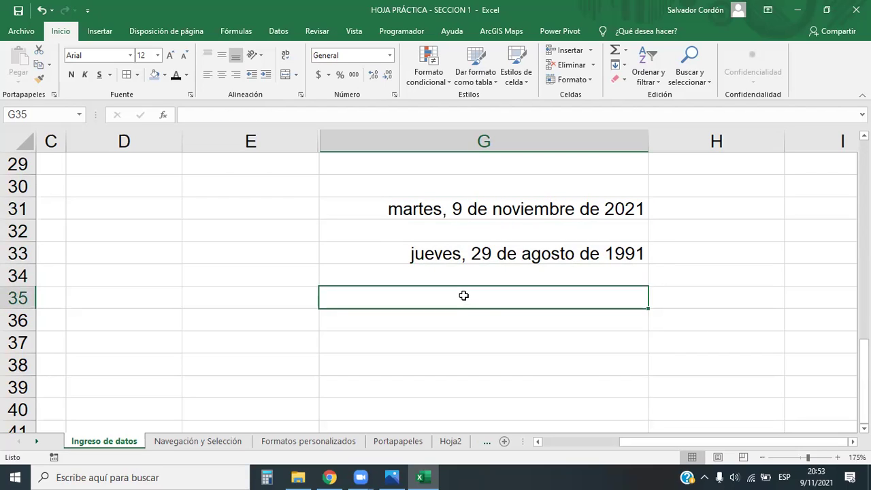
Enter =AHORA() in G35, delete it, then show G31's value in the formula bar.
text(=)
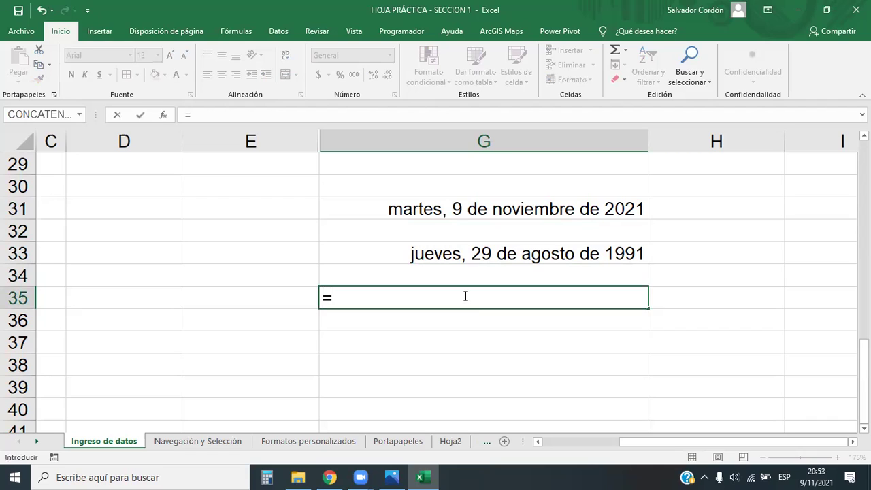
text(AHORA)
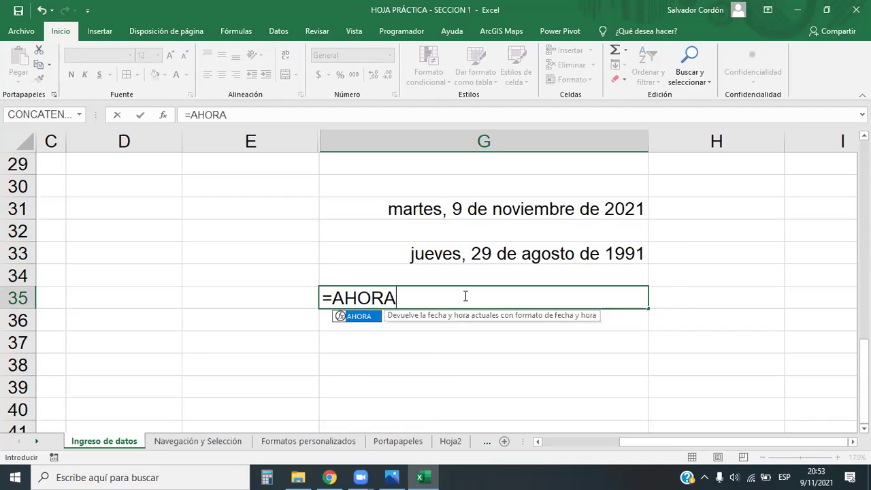
text(())
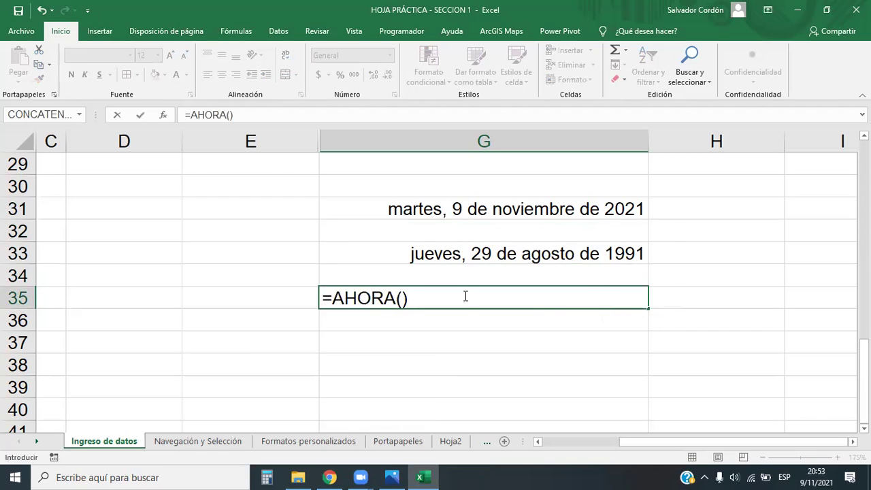
key(Return)
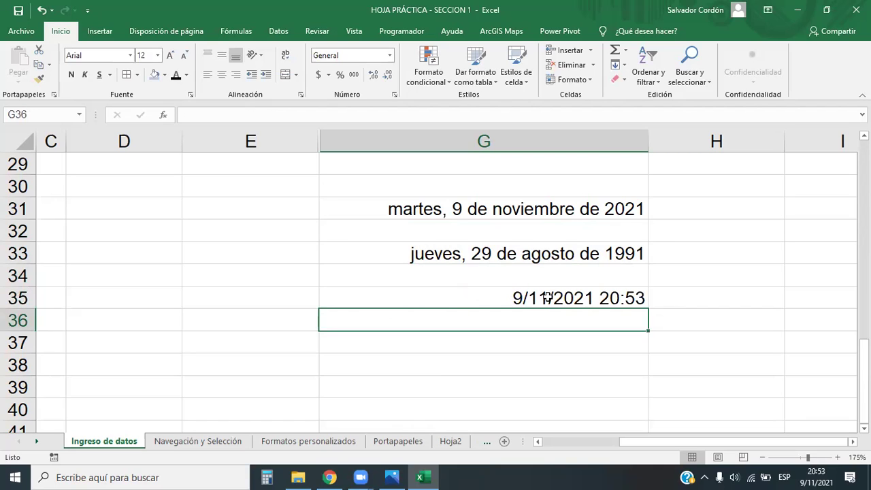
click(545, 297)
click(626, 208)
click(611, 298)
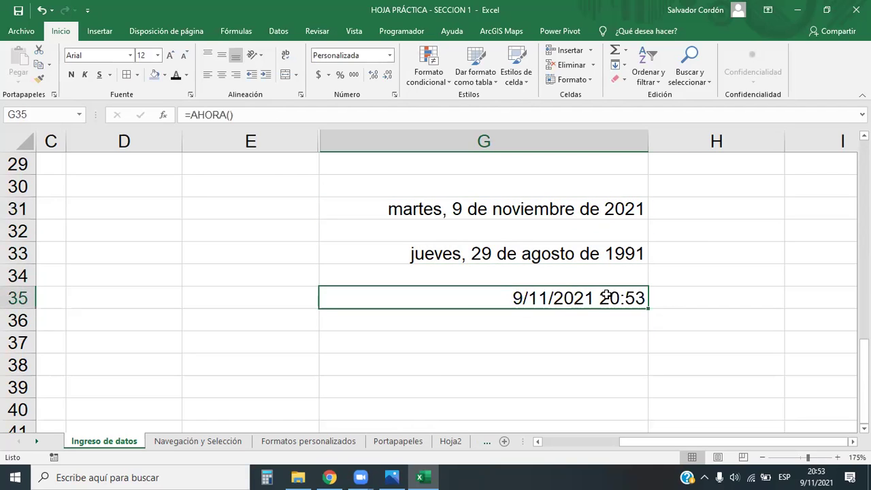
key(Delete)
click(526, 209)
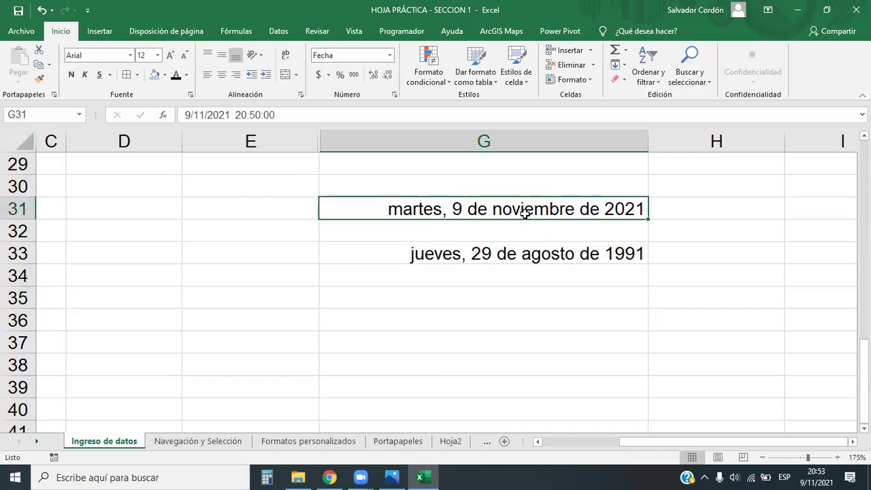
click(238, 114)
Enter 10/11/2021 17:24 in G36, correcting the mistyped 5:24.
click(238, 114)
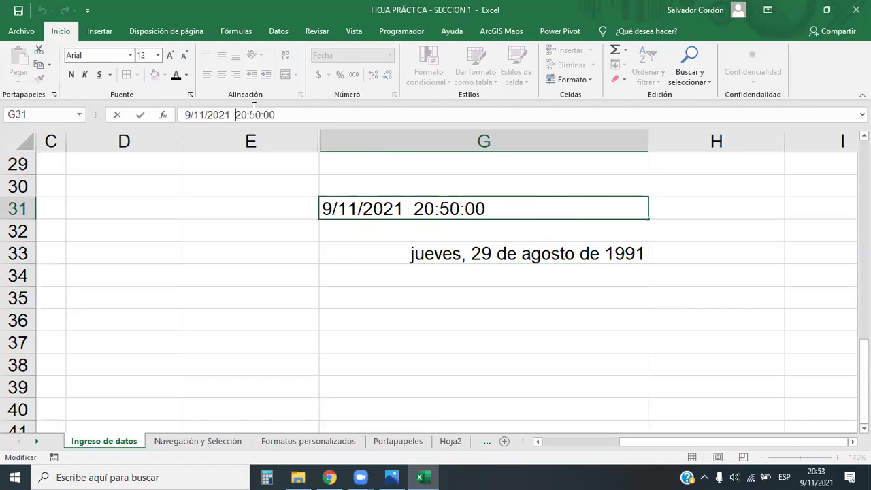
click(537, 276)
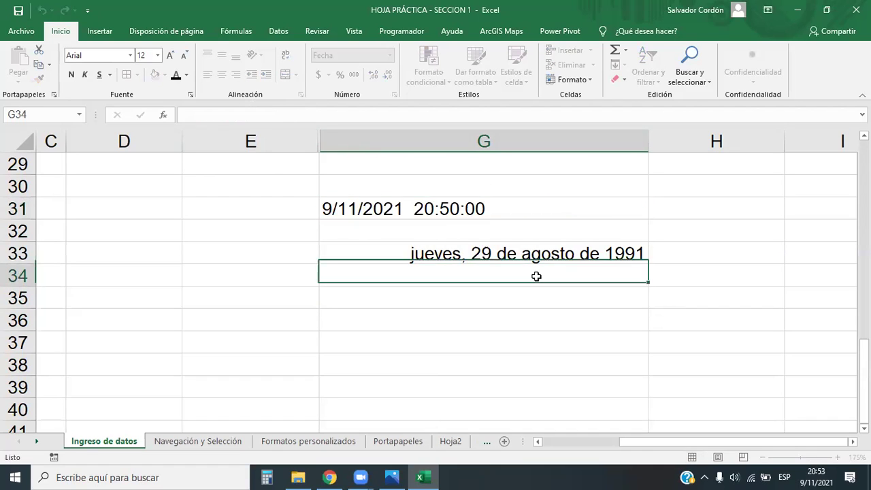
click(448, 313)
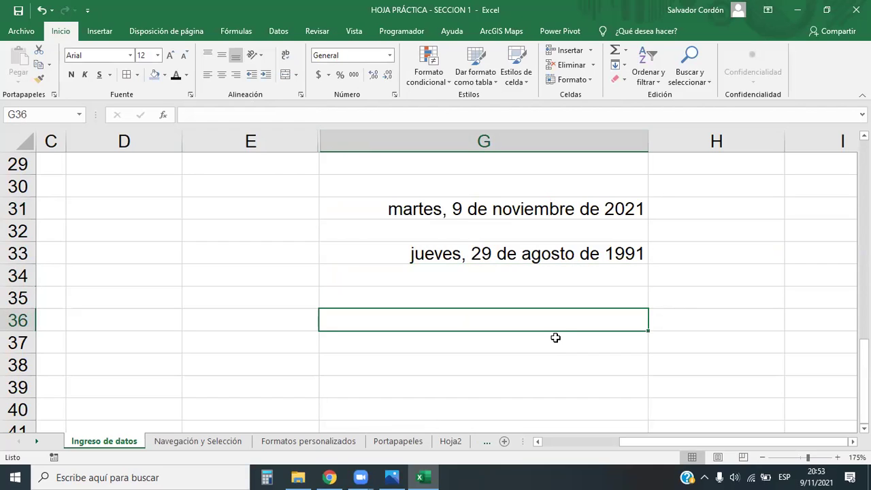
text(10/11/202)
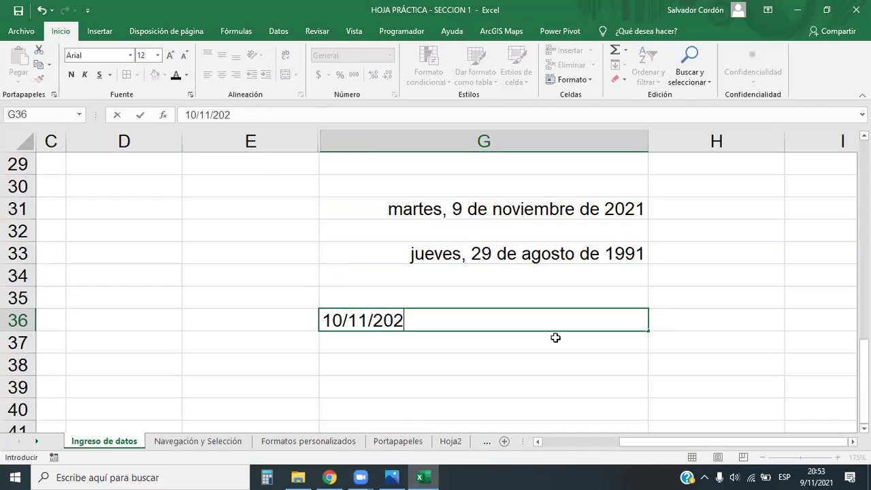
text(1 5:24)
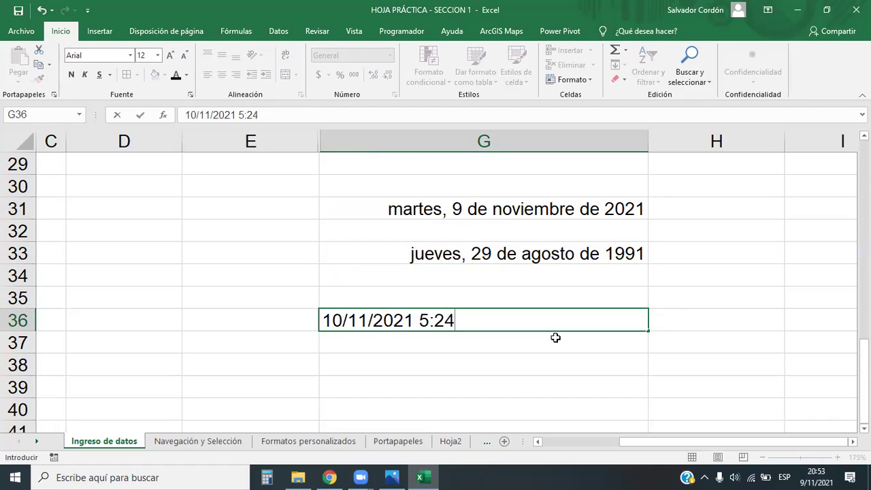
key(BackSpace)
key(BackSpace)
key(BackSpace)
key(BackSpace)
text(17:24)
key(Return)
click(582, 323)
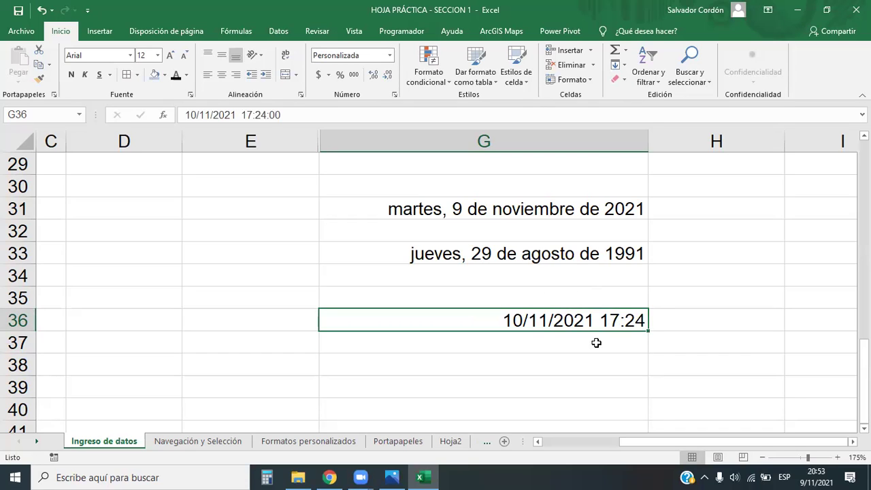
click(391, 57)
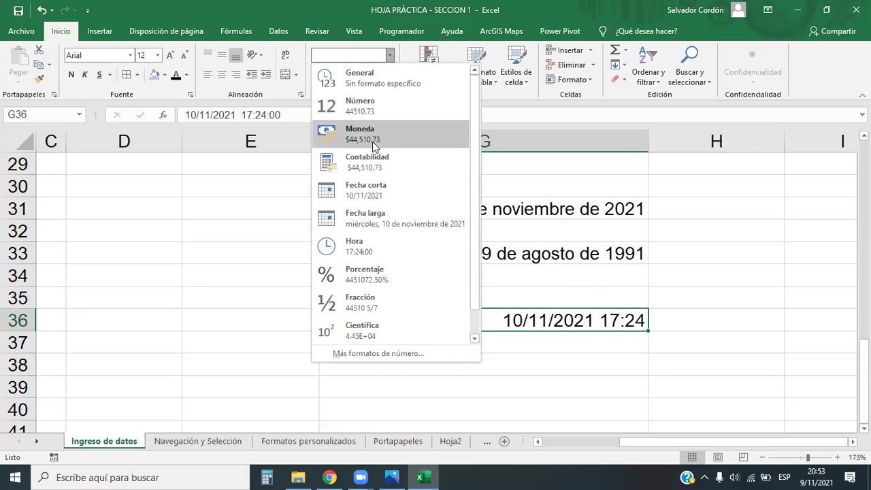
Apply Fecha larga to G36 and bring up its custom format code.
click(380, 224)
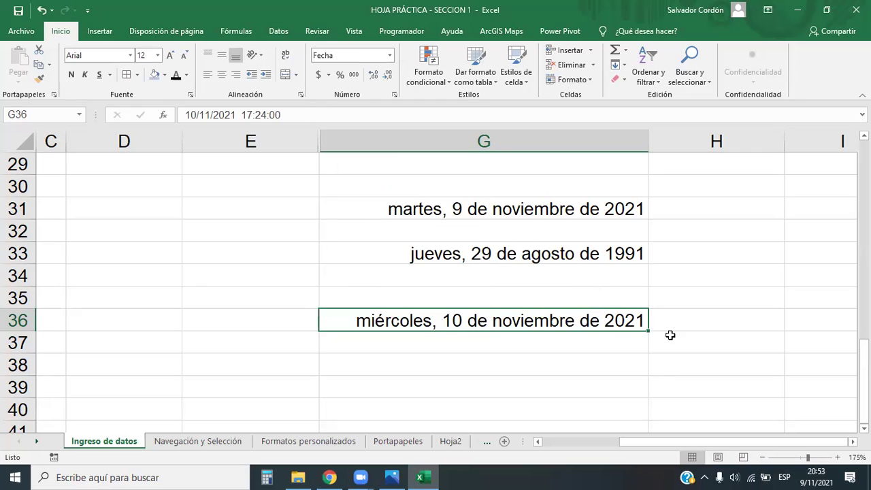
click(391, 55)
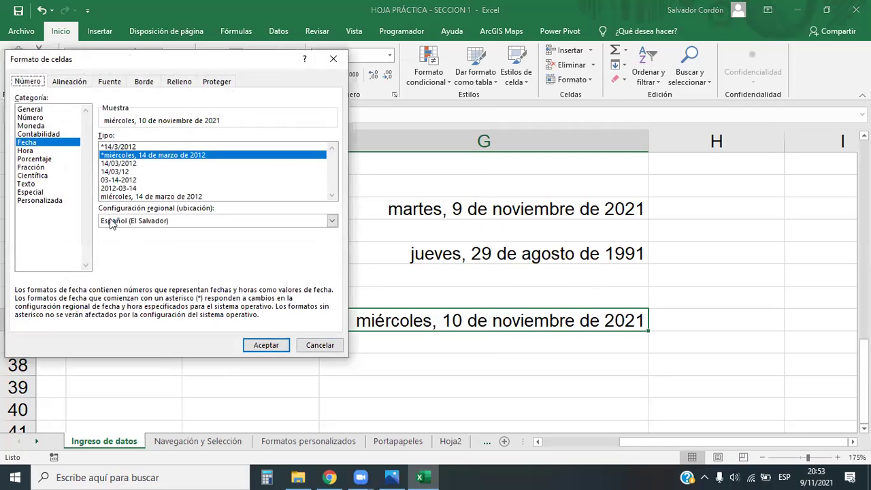
click(40, 200)
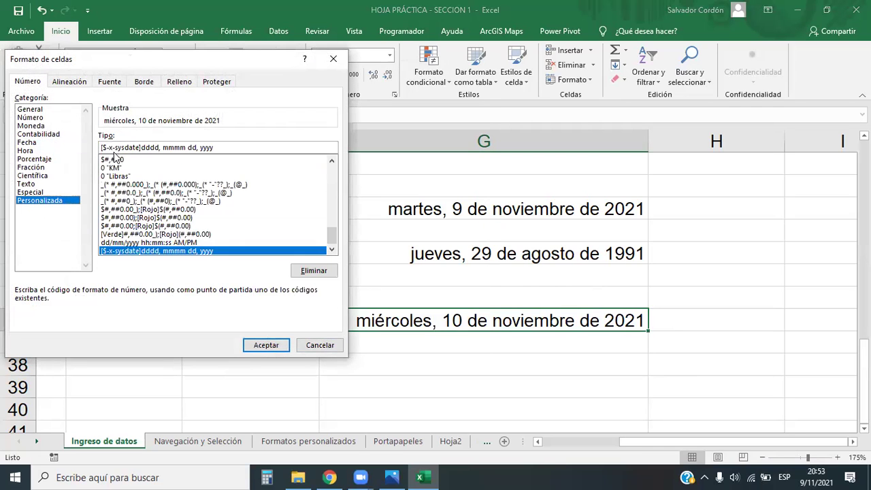
Append ;hh:mm:ss after yyyy in the Tipo code and apply it to G36.
drag(217, 147, 109, 147)
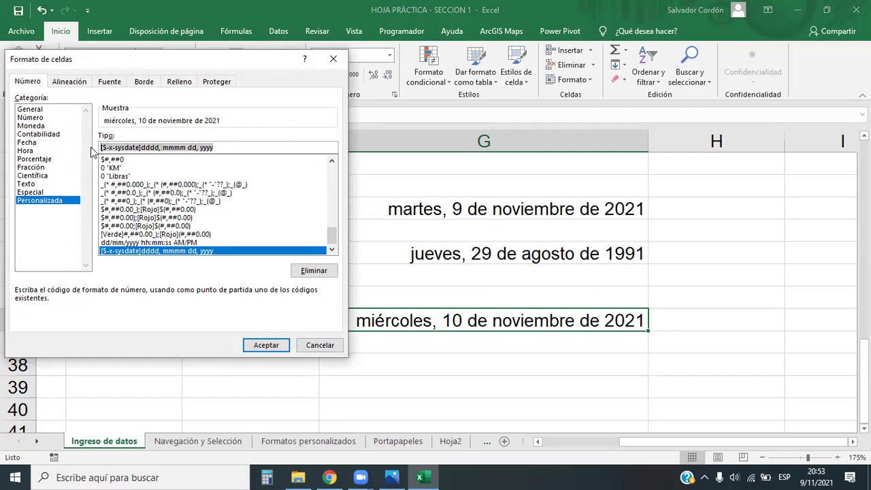
click(228, 150)
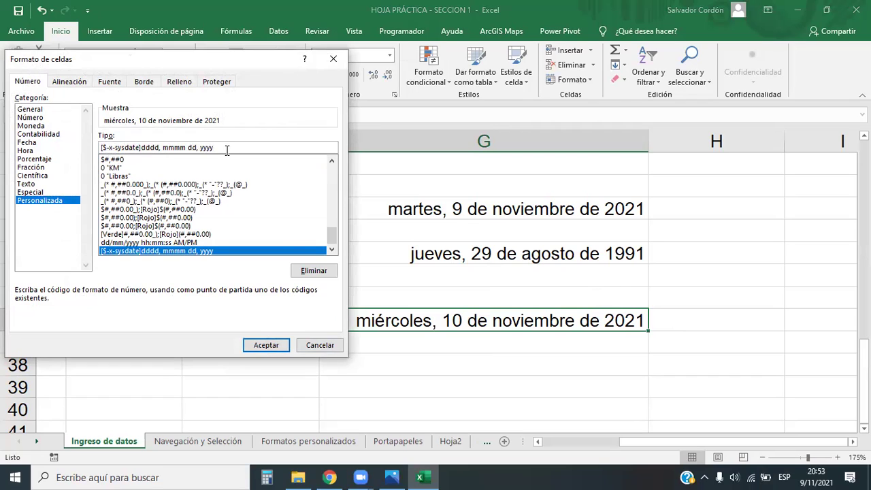
text(,)
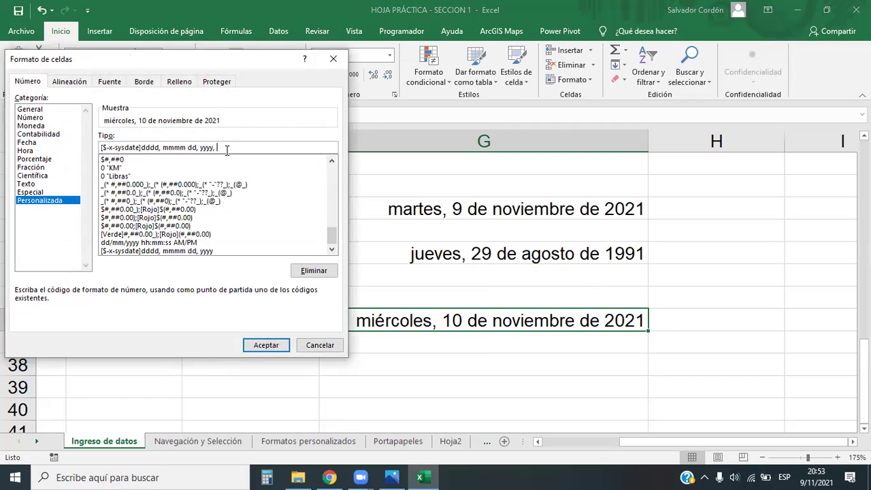
key(BackSpace)
key(BackSpace)
text(;)
key(BackSpace)
text(hh:mm:ss)
key(BackSpace)
key(BackSpace)
key(BackSpace)
text(:ss)
click(216, 147)
text(;)
click(265, 339)
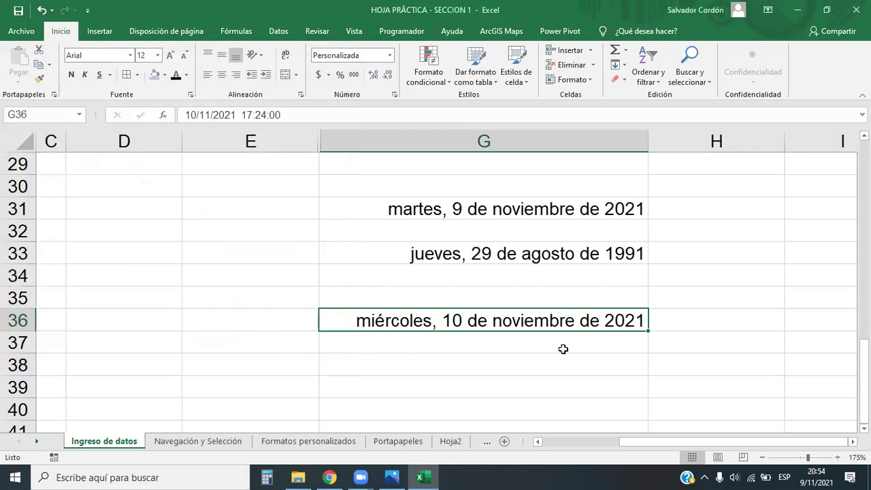
Reopen Formato de celdas, pick the Spanish long-date code and append hh:mm:ss.
click(392, 57)
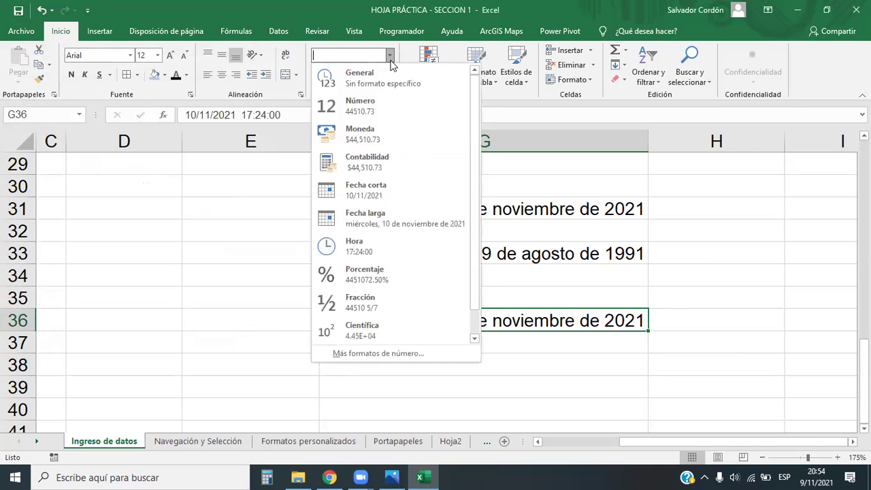
click(360, 357)
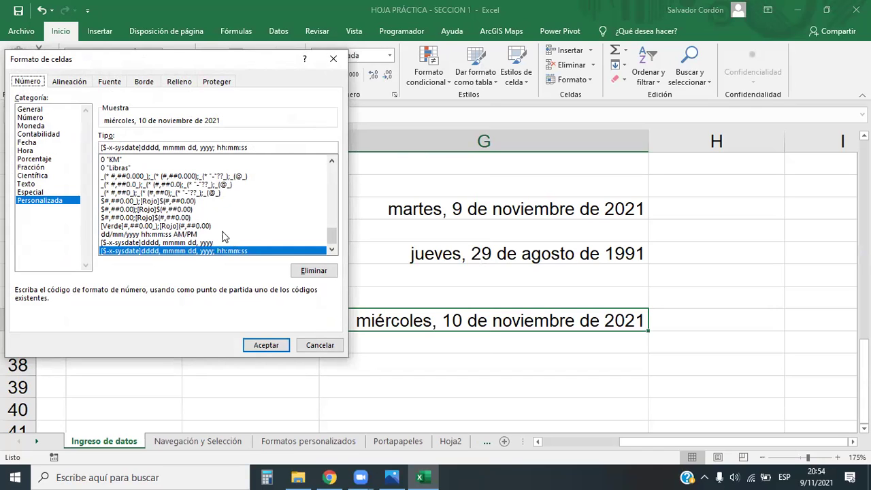
click(333, 161)
drag(335, 159, 334, 160)
click(173, 218)
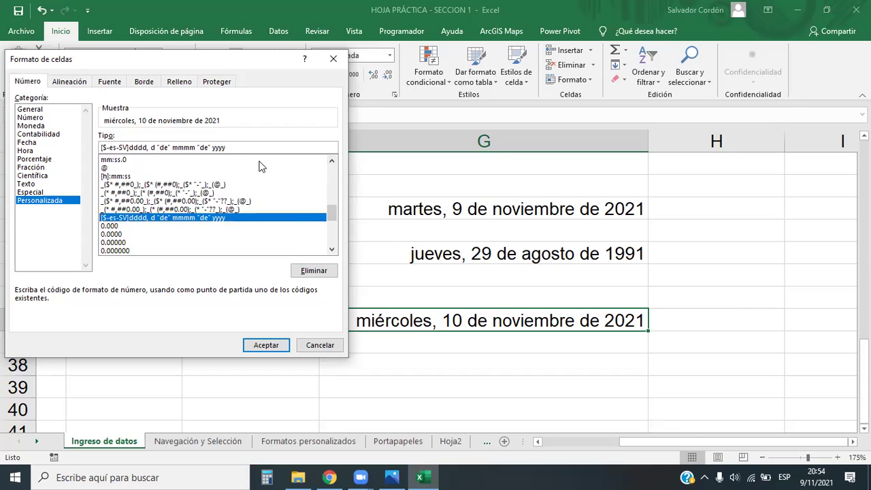
text(hh)
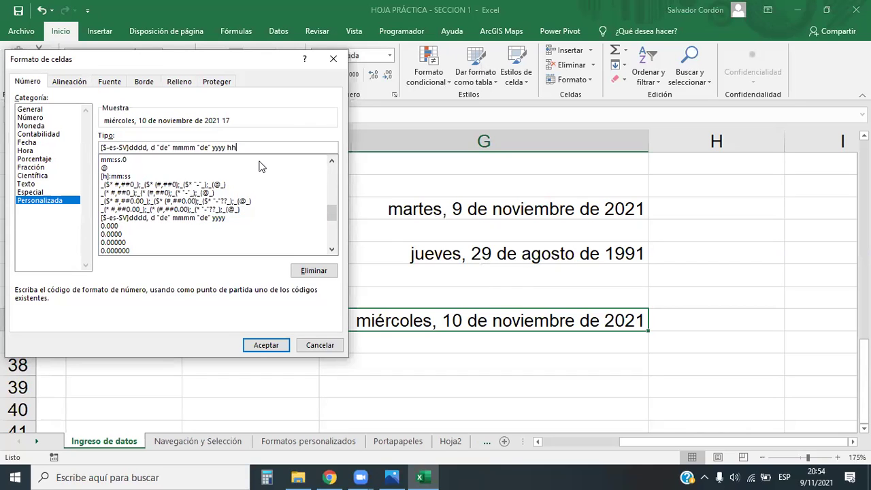
text(:mm:ss)
Settle on a comma separating yyyy from hh:mm:ss in the code.
drag(226, 151, 235, 206)
key(End)
key(ctrl+Left)
key(ctrl+Left)
key(Right)
key(Right)
key(Right)
key(Right)
text(,)
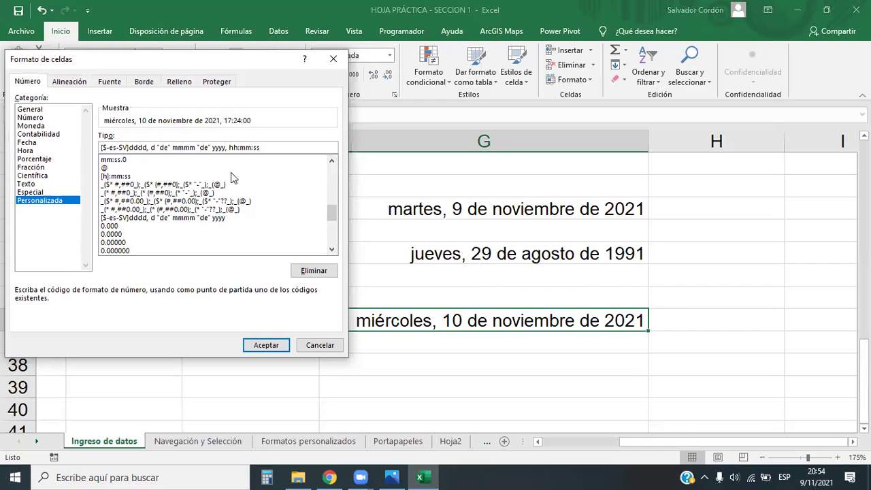
key(BackSpace)
text(";")
key(BackSpace)
key(BackSpace)
key(BackSpace)
text(;)
key(BackSpace)
text(,)
Apply the date-and-time custom format to G36.
click(260, 345)
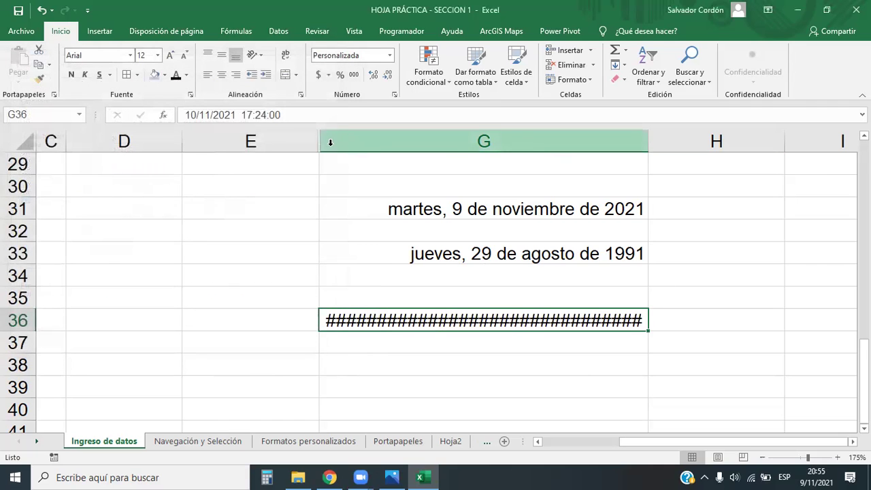
Widen column G and add AM/PM to G36's format code for 12-hour time.
drag(649, 142, 760, 145)
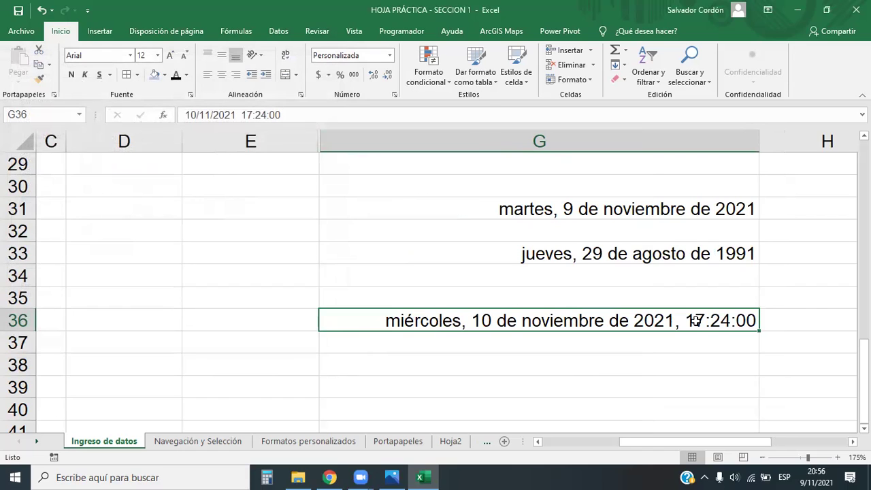
click(389, 55)
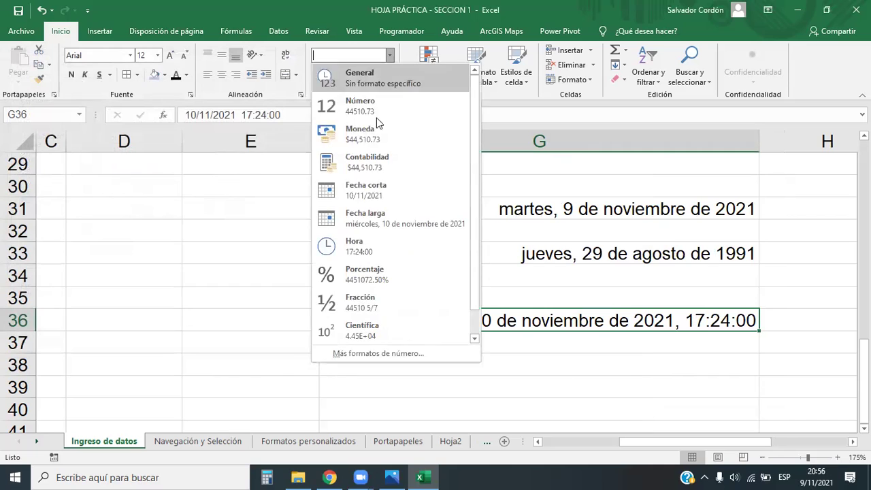
click(376, 357)
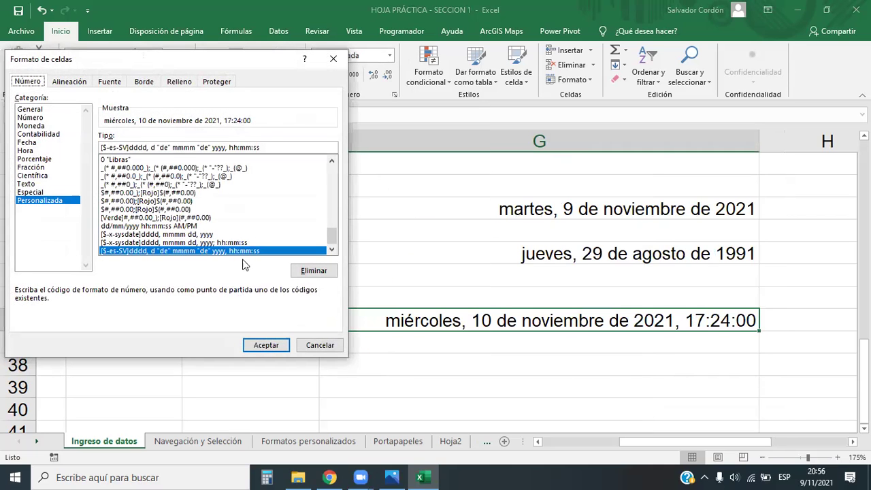
click(273, 145)
text(A)
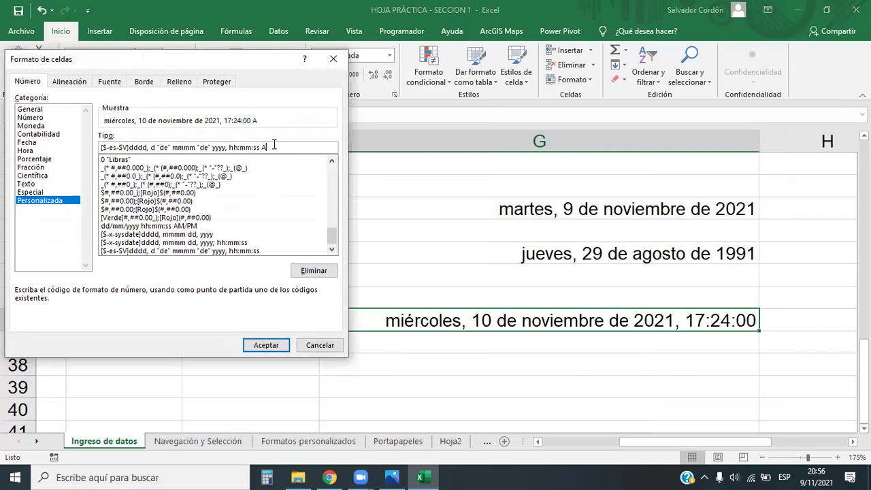
text(M/PM)
click(266, 345)
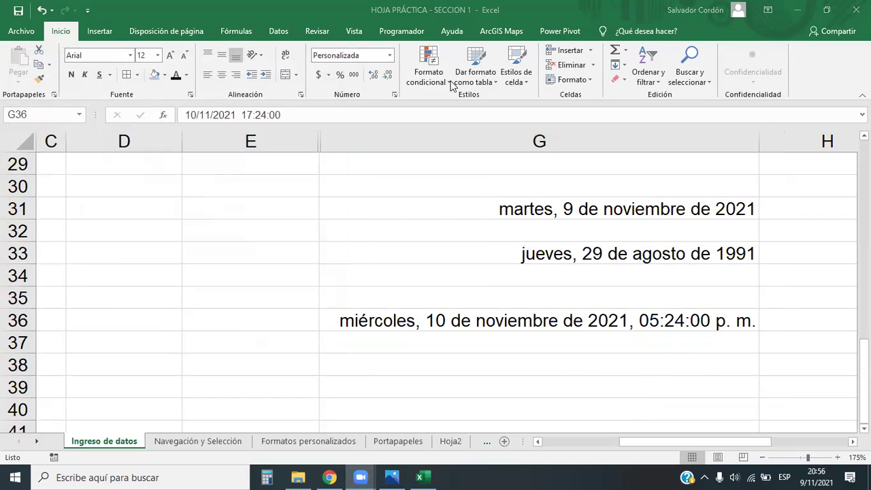
Review the formatted cells: G36, the Formato heading in G11, 7,489,652 in G12, and 452 KM in E12.
click(711, 326)
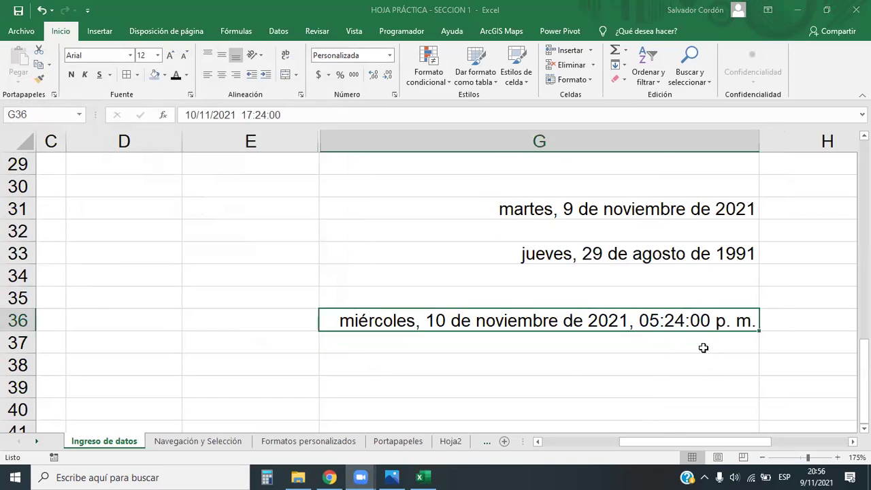
scroll(597, 358, up, 1)
scroll(597, 359, down, 2)
scroll(597, 358, up, 4)
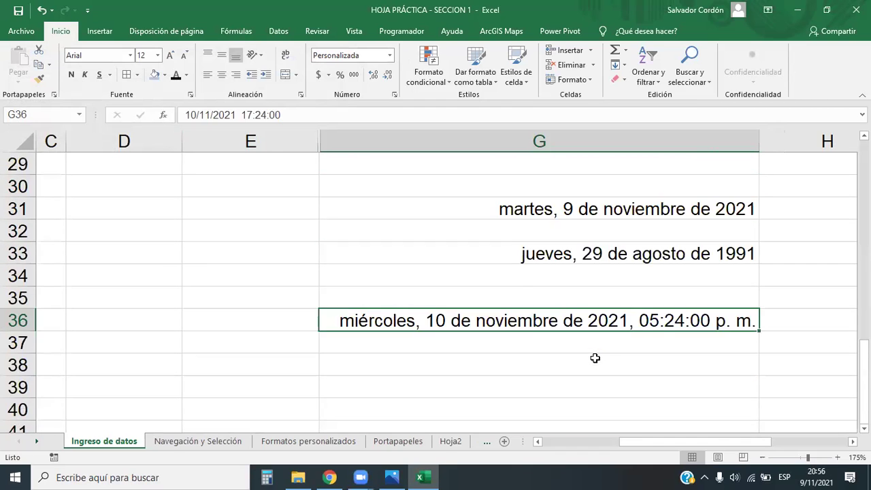
scroll(595, 358, up, 5)
scroll(595, 359, down, 2)
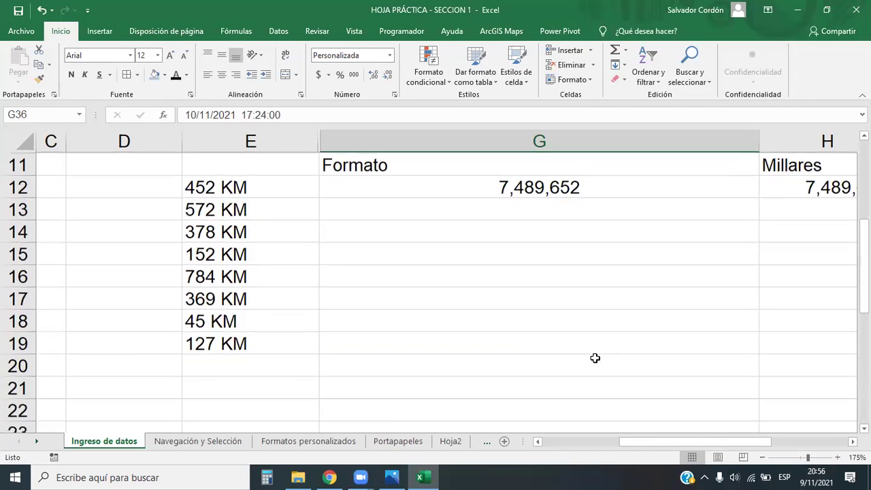
click(538, 170)
click(545, 183)
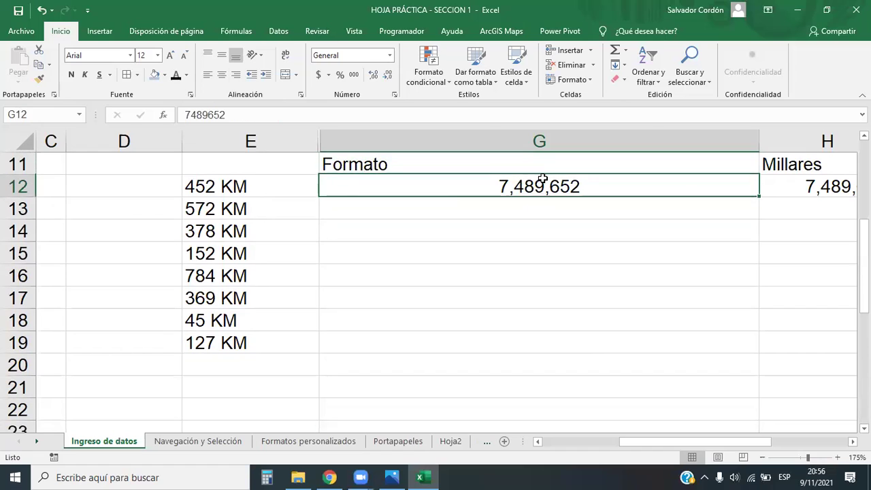
click(249, 188)
drag(249, 188, 247, 340)
scroll(558, 314, up, 1)
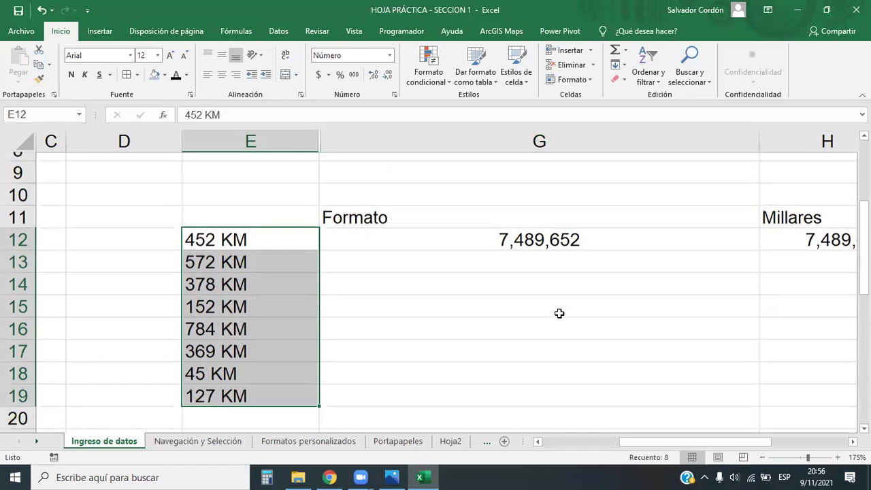
Select G12, then the date cells from G31 down to the date-and-time cell G36.
click(602, 256)
scroll(589, 300, down, 4)
scroll(622, 285, up, 1)
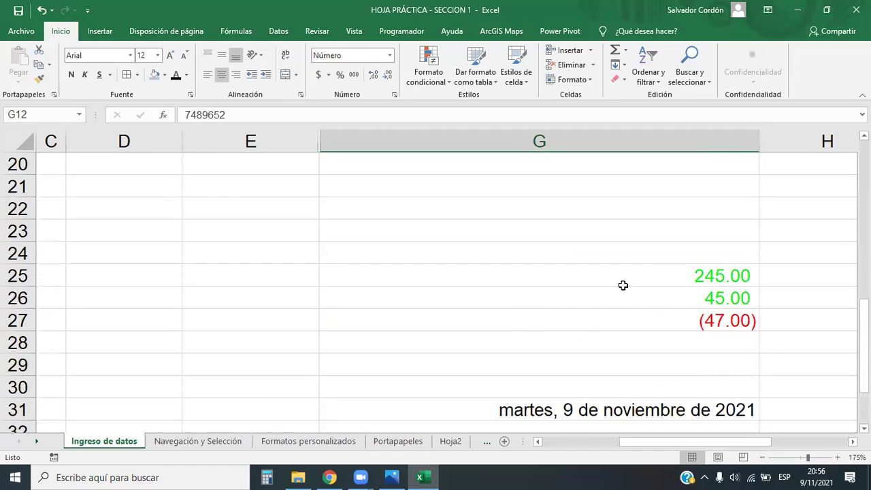
drag(715, 269, 716, 333)
scroll(665, 292, up, 3)
scroll(665, 292, down, 6)
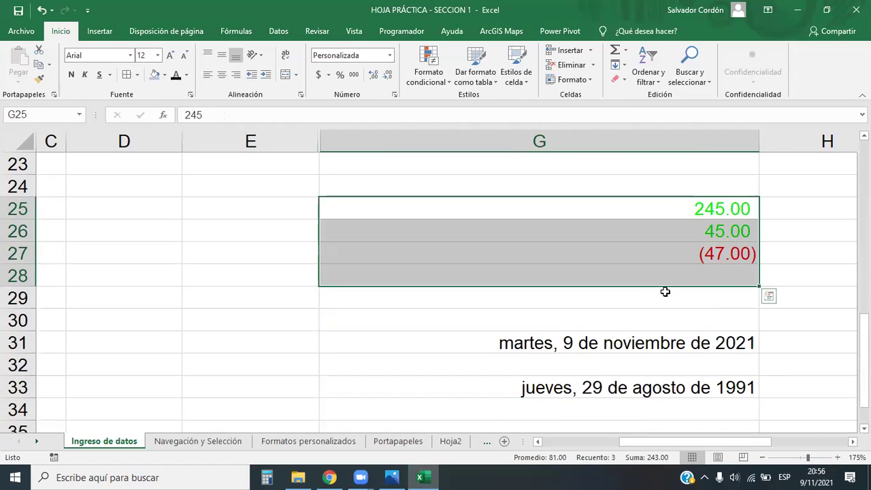
drag(645, 221, 644, 341)
click(574, 406)
click(510, 325)
Reopen the custom number format settings for G36 and close them without changes.
click(390, 55)
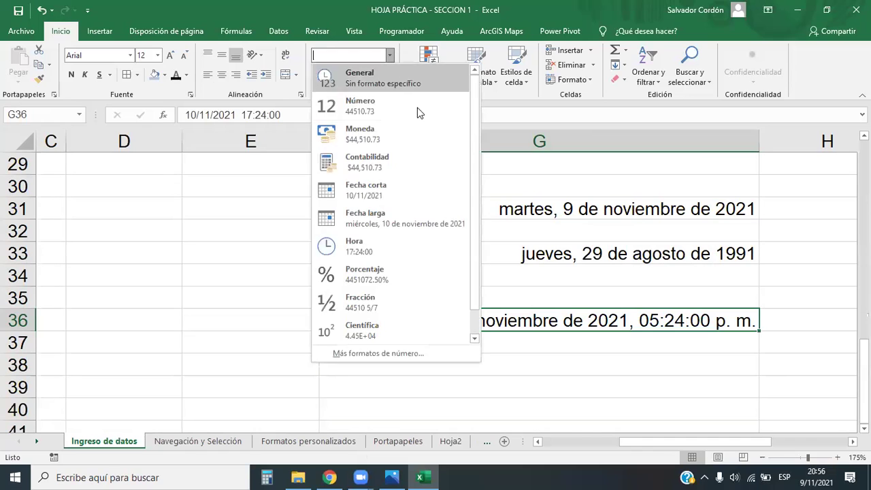
click(401, 354)
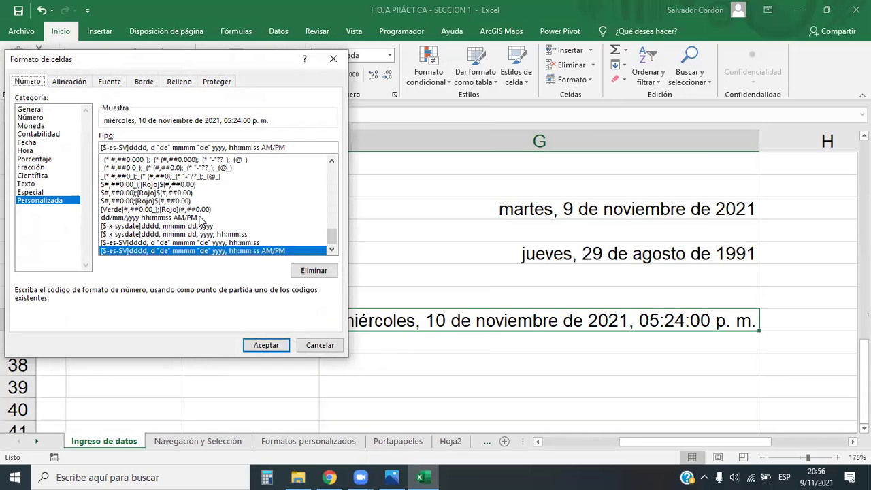
scroll(215, 218, up, 3)
scroll(215, 218, up, 8)
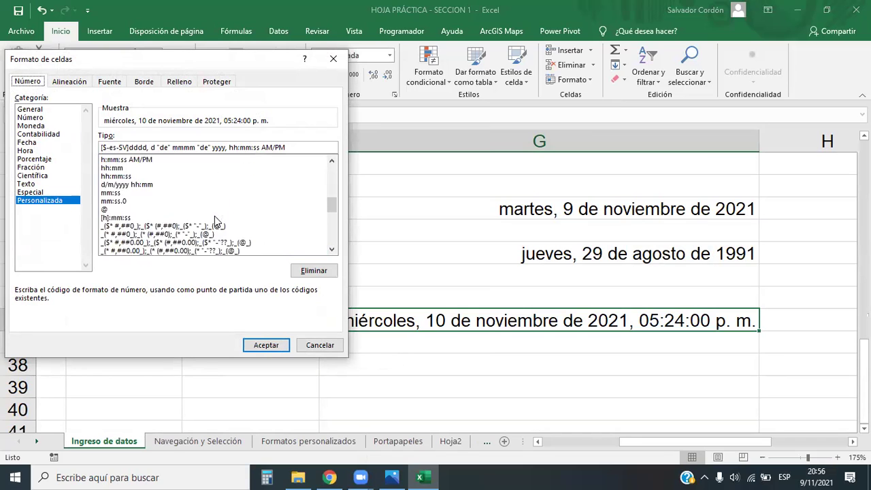
scroll(207, 225, down, 1)
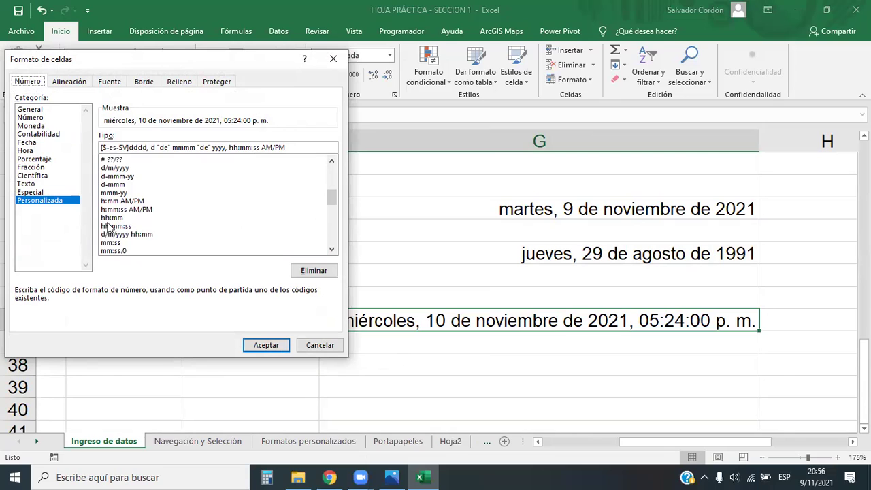
scroll(150, 220, up, 1)
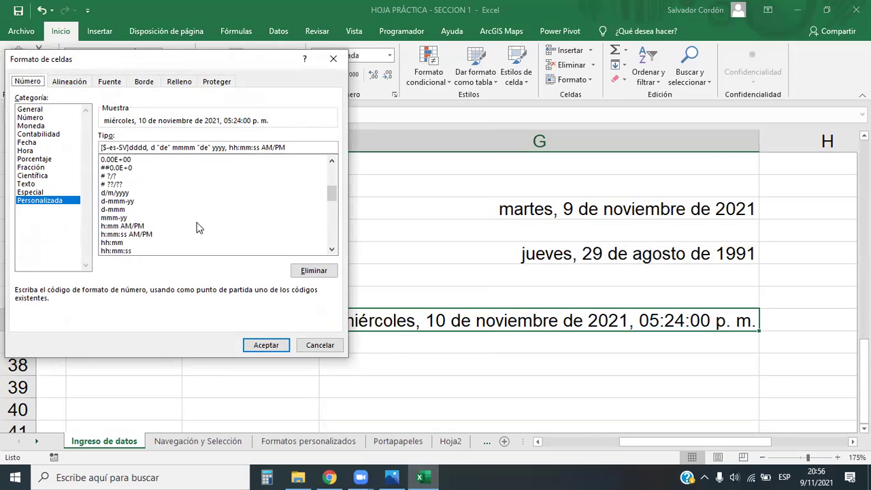
click(333, 59)
Reselect the date cells G31 through G36.
drag(606, 214, 621, 324)
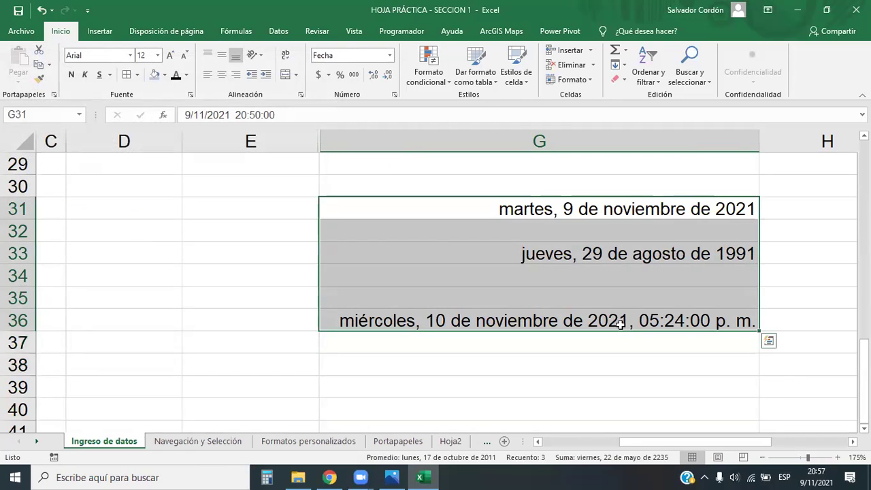
click(552, 361)
drag(597, 217, 593, 218)
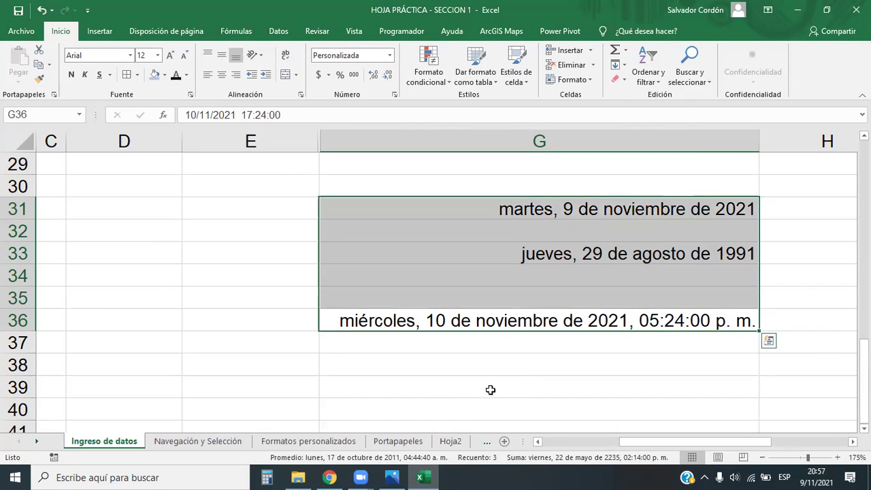
Go to the Navegación y Selección sheet and select F16, F17 and the 1299 value in E6.
click(186, 444)
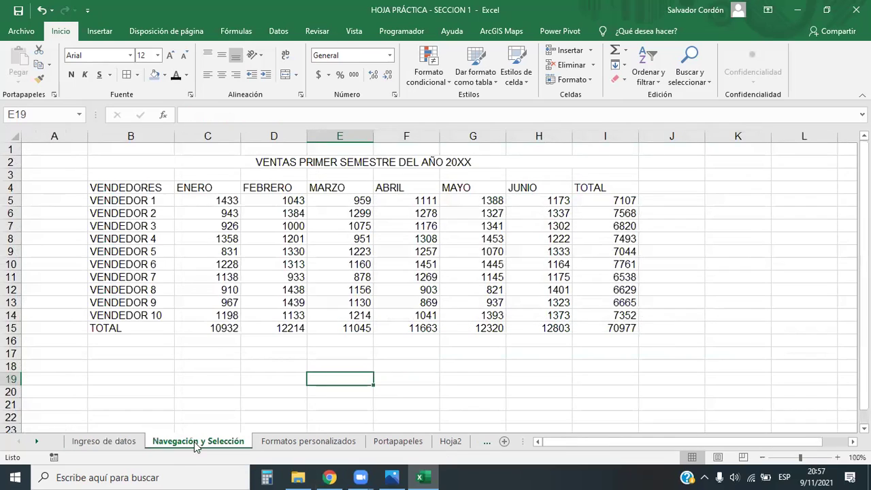
click(412, 340)
key(Down)
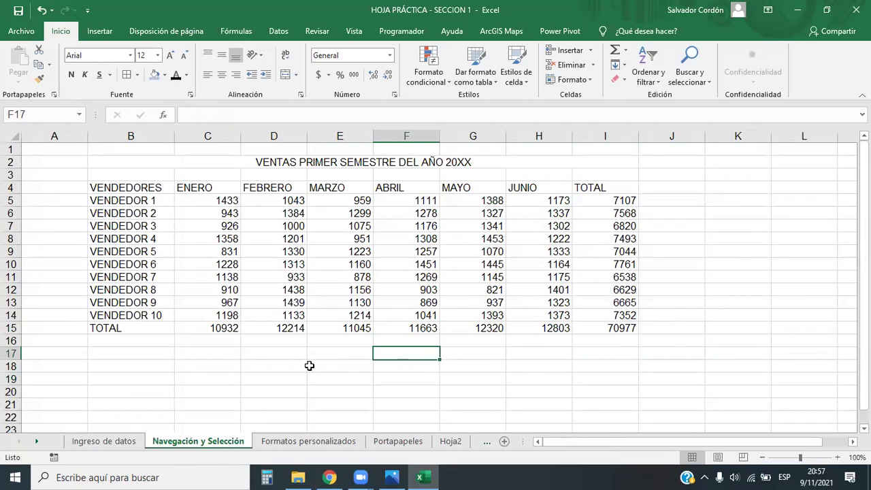
click(335, 213)
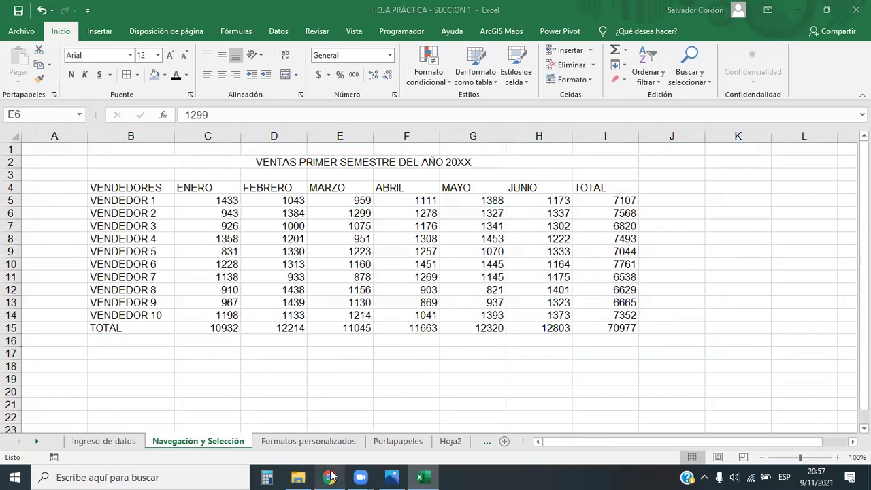
click(331, 477)
Open lesson 1.3 'Objetivo de la lección' from the 1.2 page in Chrome, read it, then return to Excel.
click(204, 11)
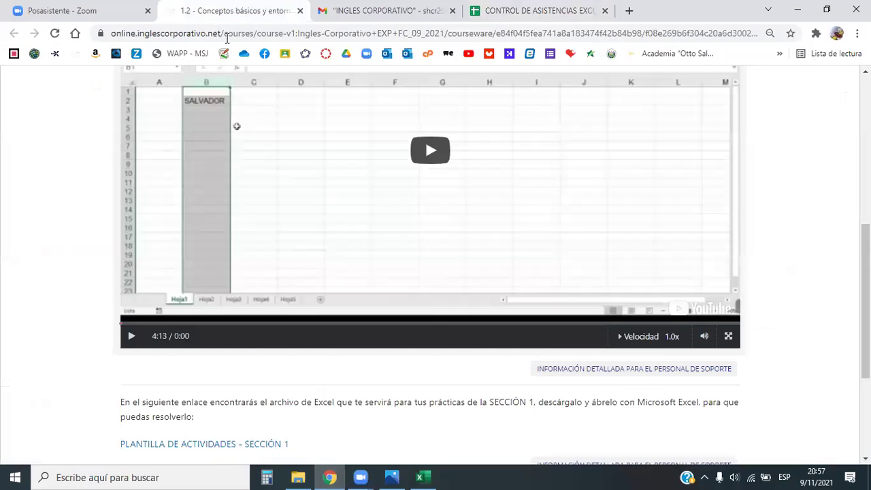
scroll(428, 325, up, 5)
scroll(225, 283, down, 1)
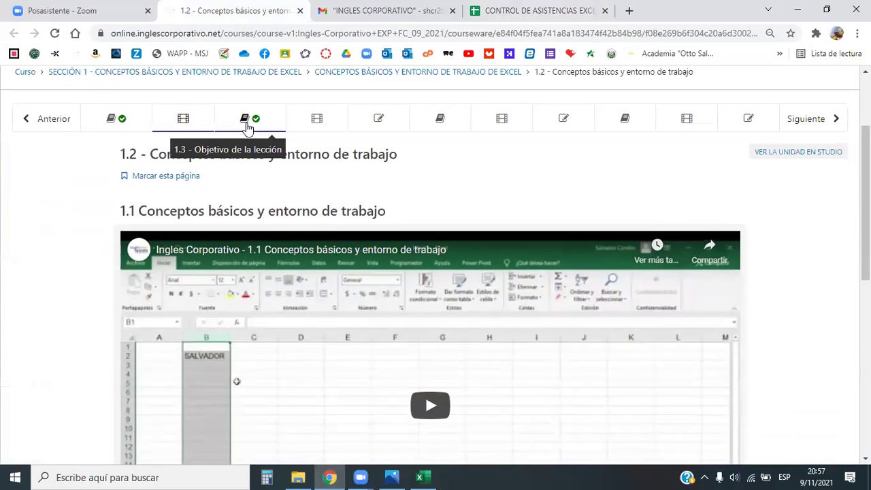
click(247, 120)
scroll(545, 269, down, 1)
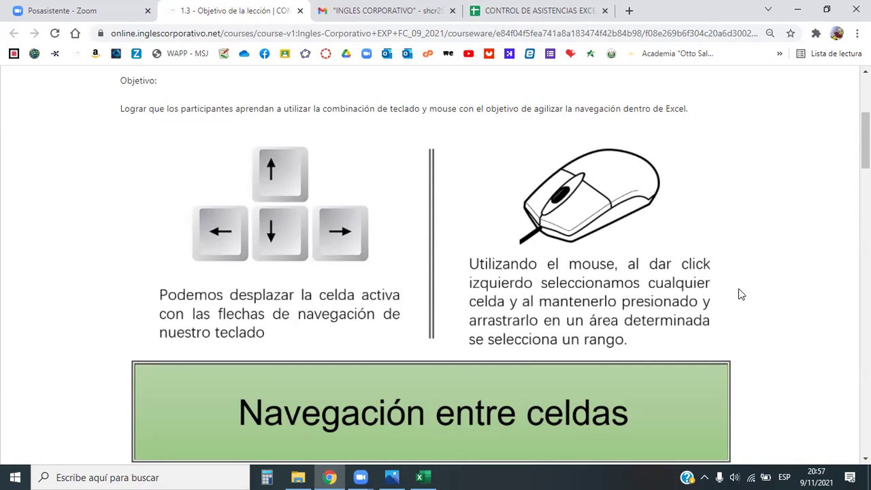
scroll(741, 294, down, 1)
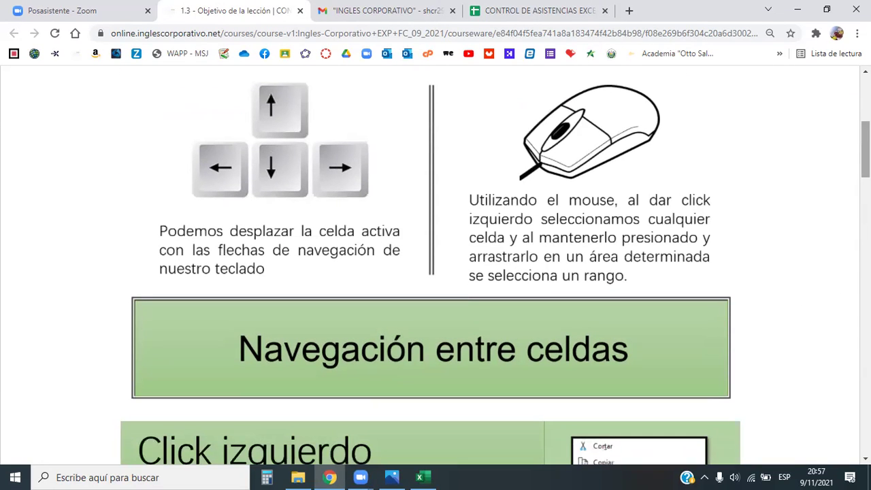
scroll(495, 274, up, 1)
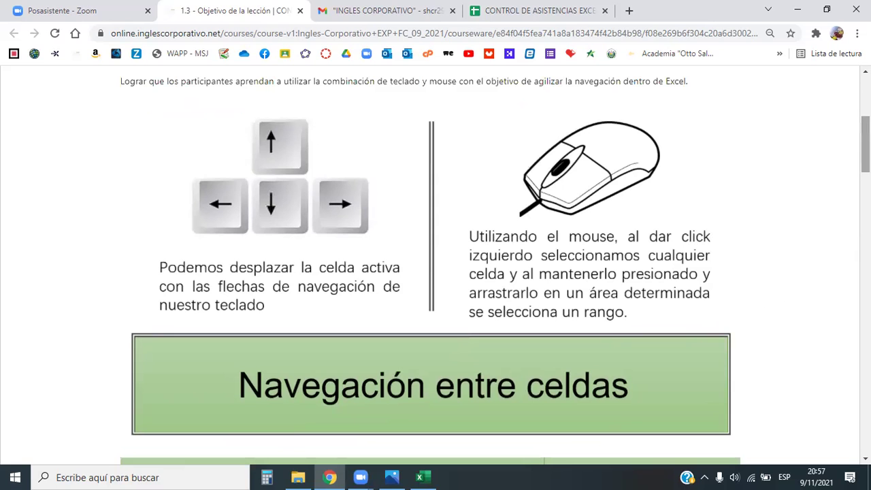
click(430, 475)
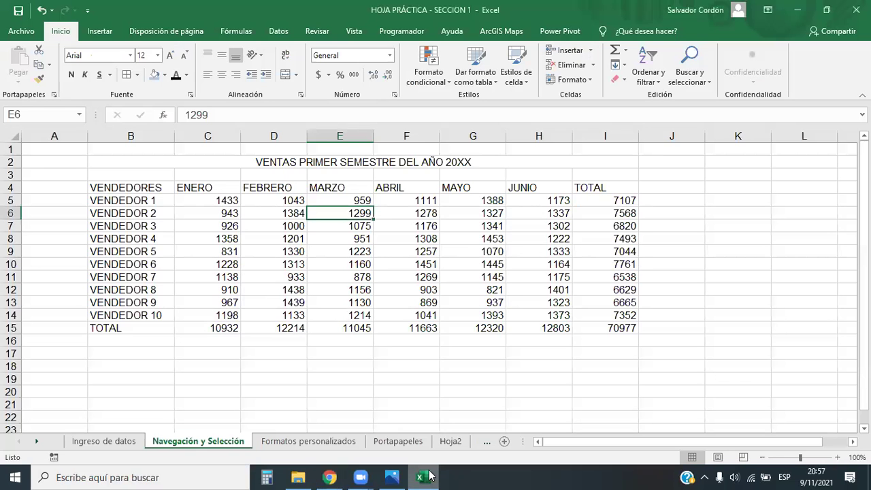